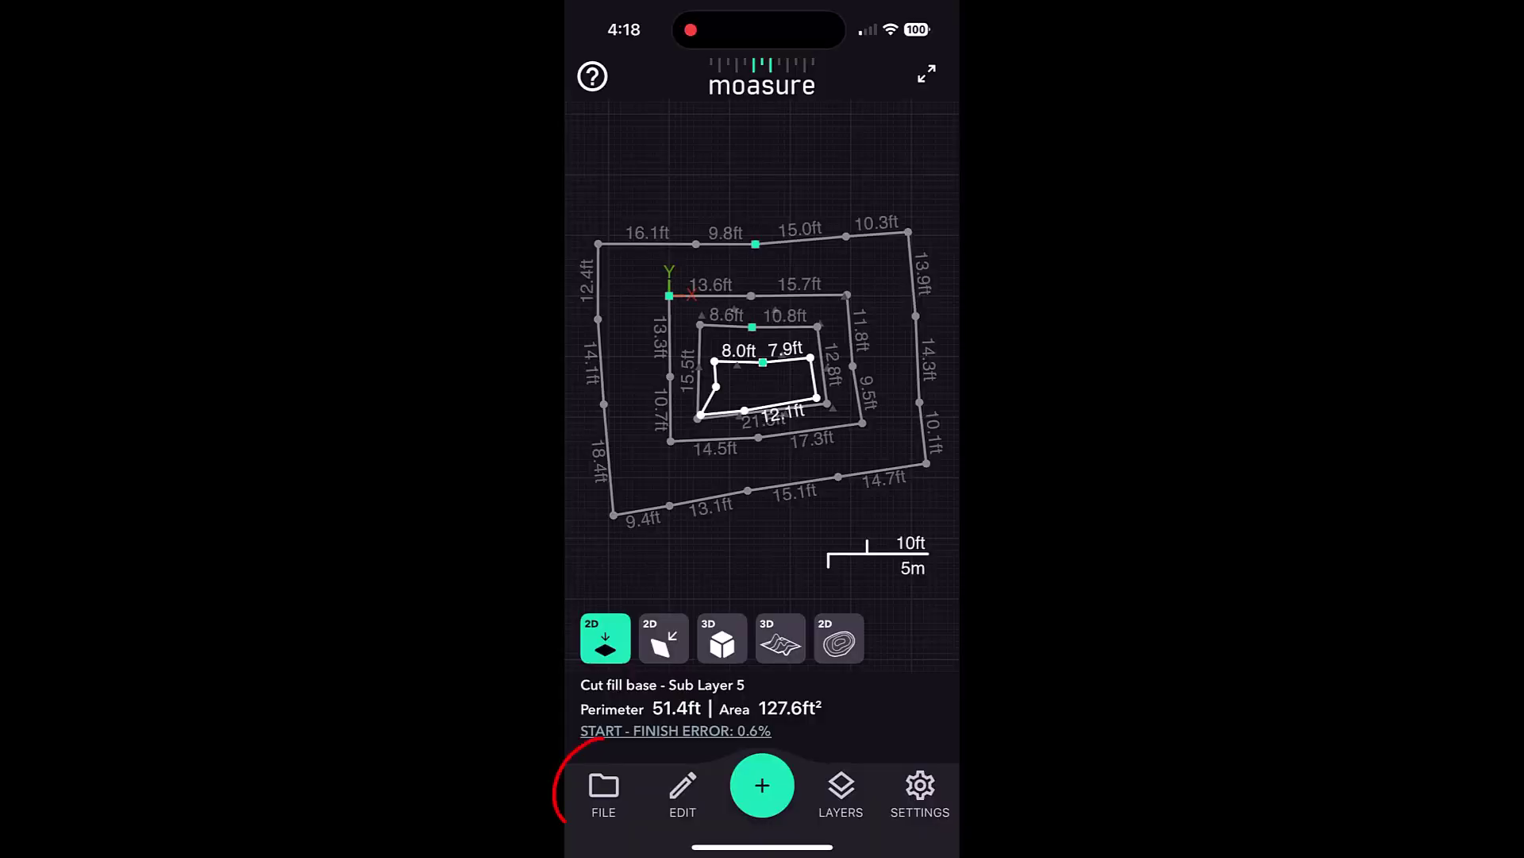
Export the Cut fill base survey from Moasure as a DWG using the Contour Map (3D) view.
{"action": "left_click", "coordinate": [603, 790]}
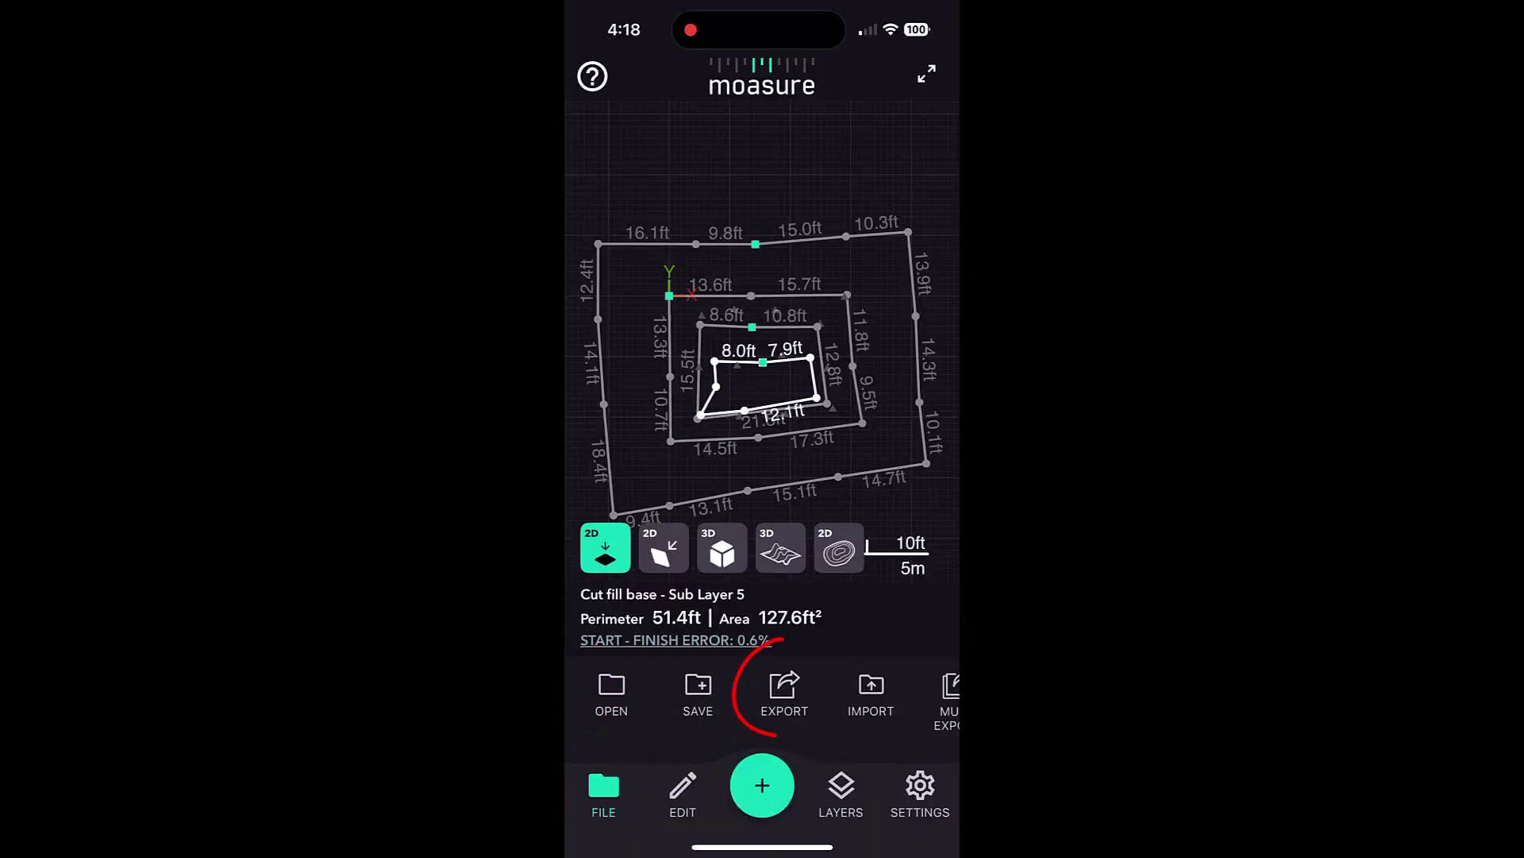
{"action": "left_click", "coordinate": [784, 691]}
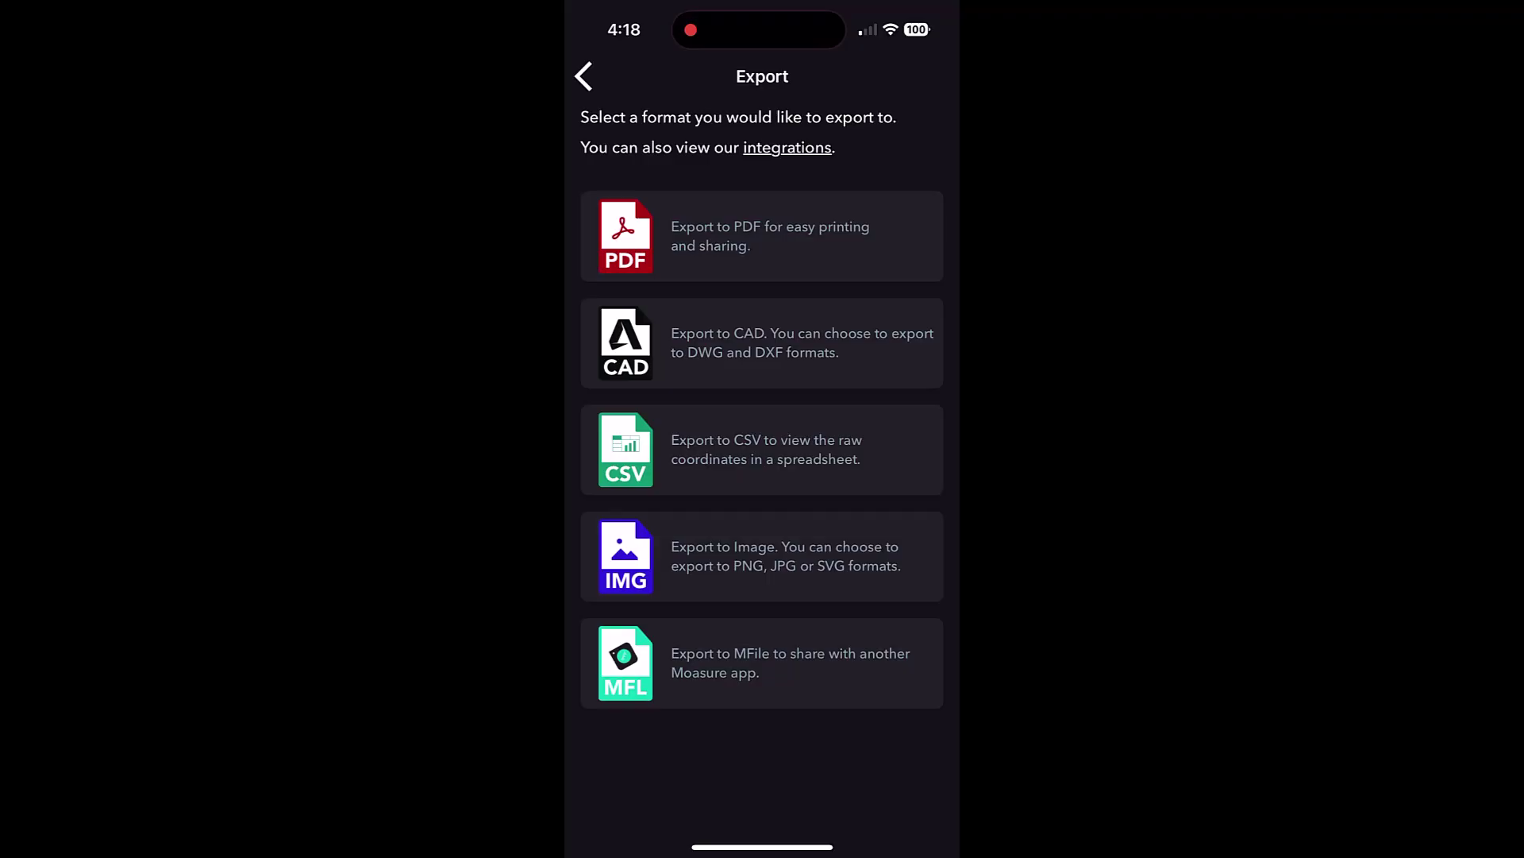
{"action": "left_click", "coordinate": [762, 342]}
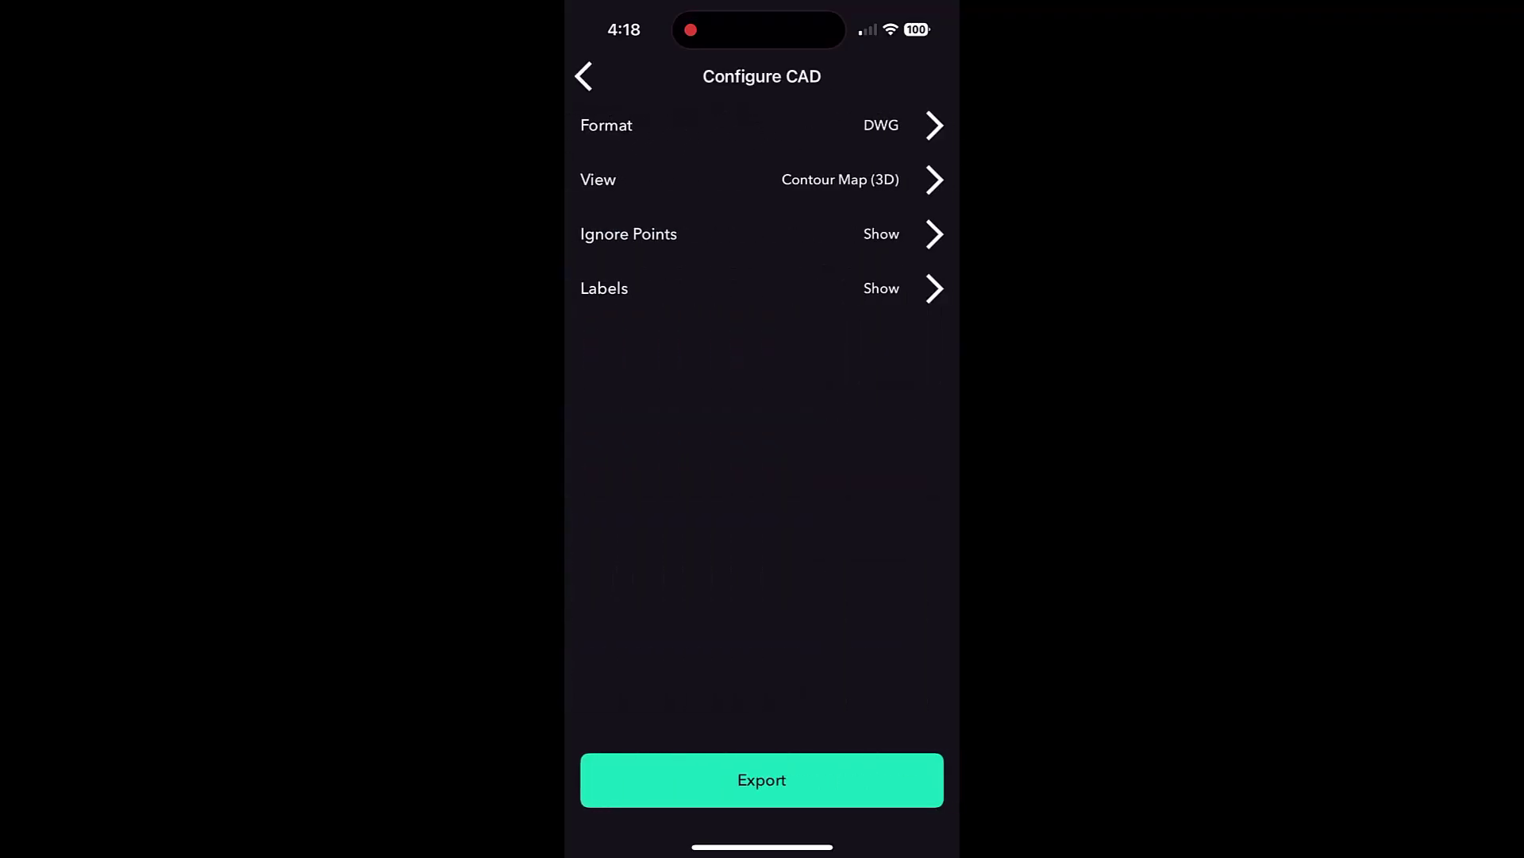
{"action": "left_click", "coordinate": [762, 180]}
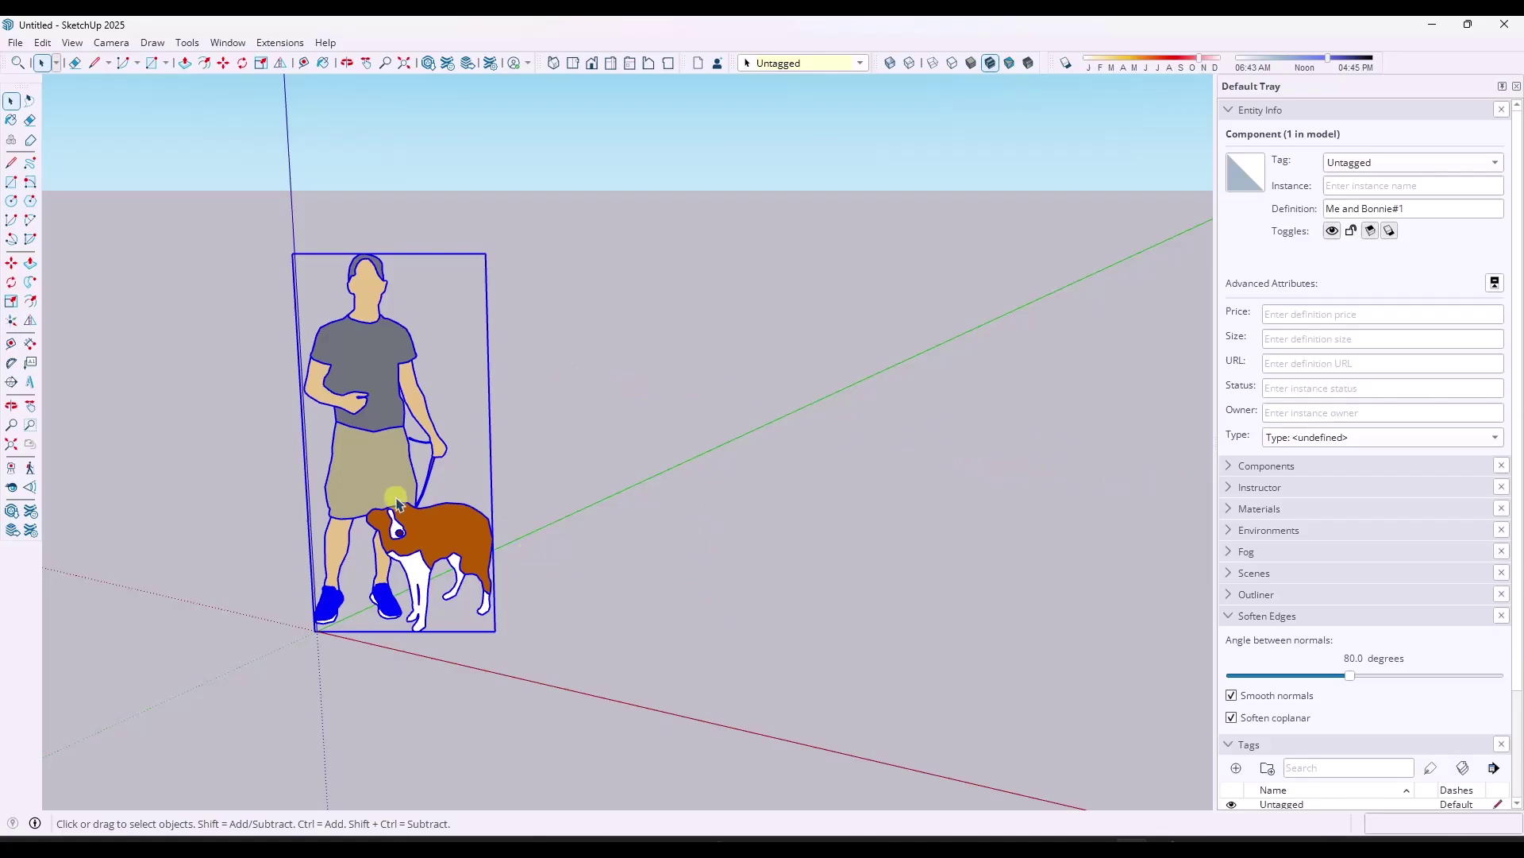
Import Cut fill base.dwg from Downloads, bringing in 7 layers, 41 lines and 73 points.
{"action": "scroll", "coordinate": [394, 510], "scroll_direction": "down", "scroll_amount": 2}
{"action": "scroll", "coordinate": [394, 509], "scroll_direction": "down", "scroll_amount": 2}
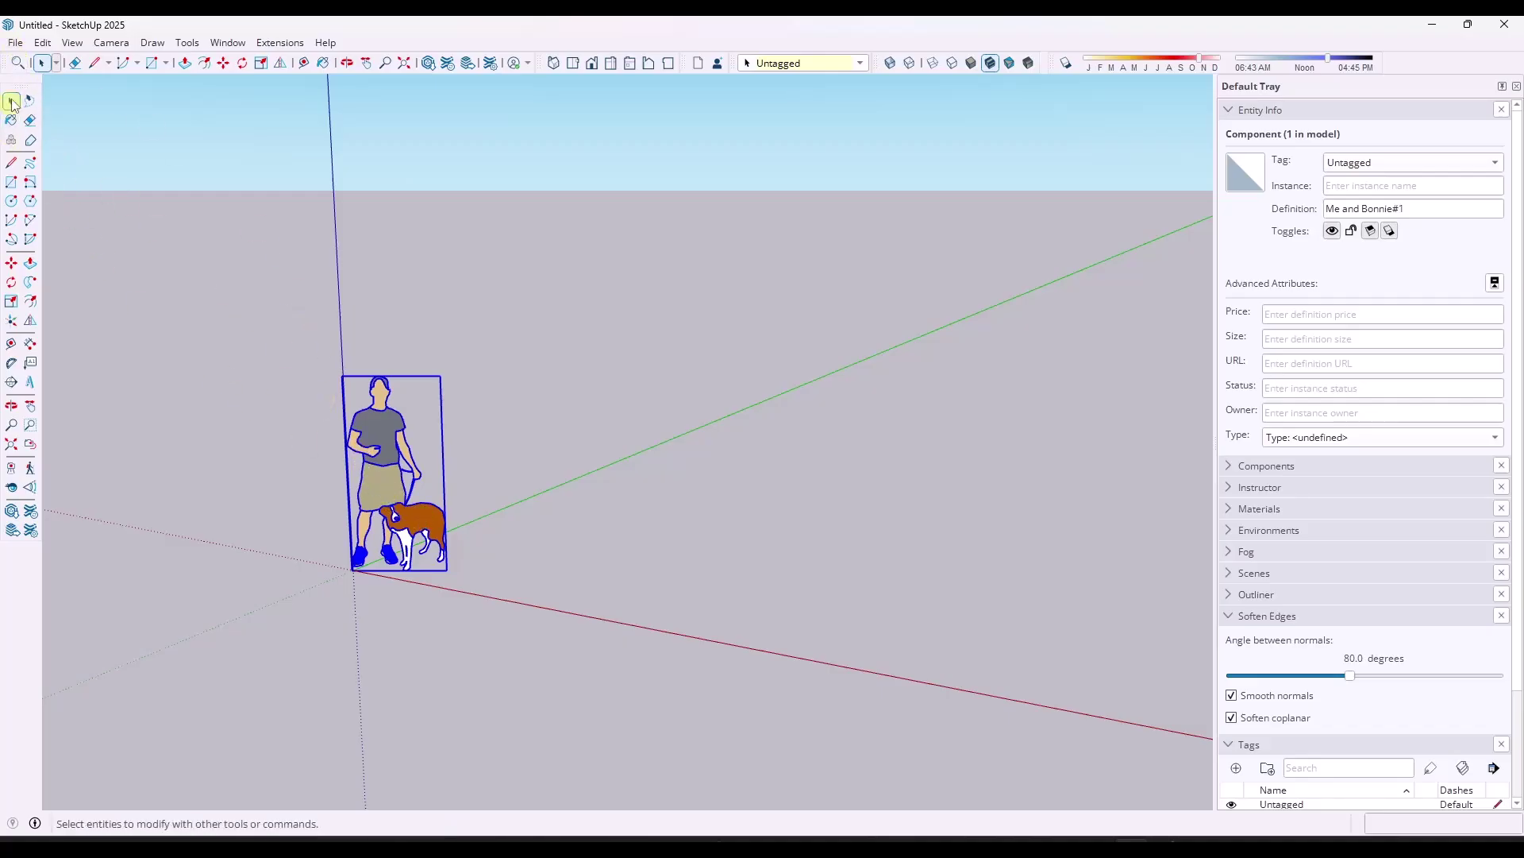
{"action": "left_click", "coordinate": [16, 44]}
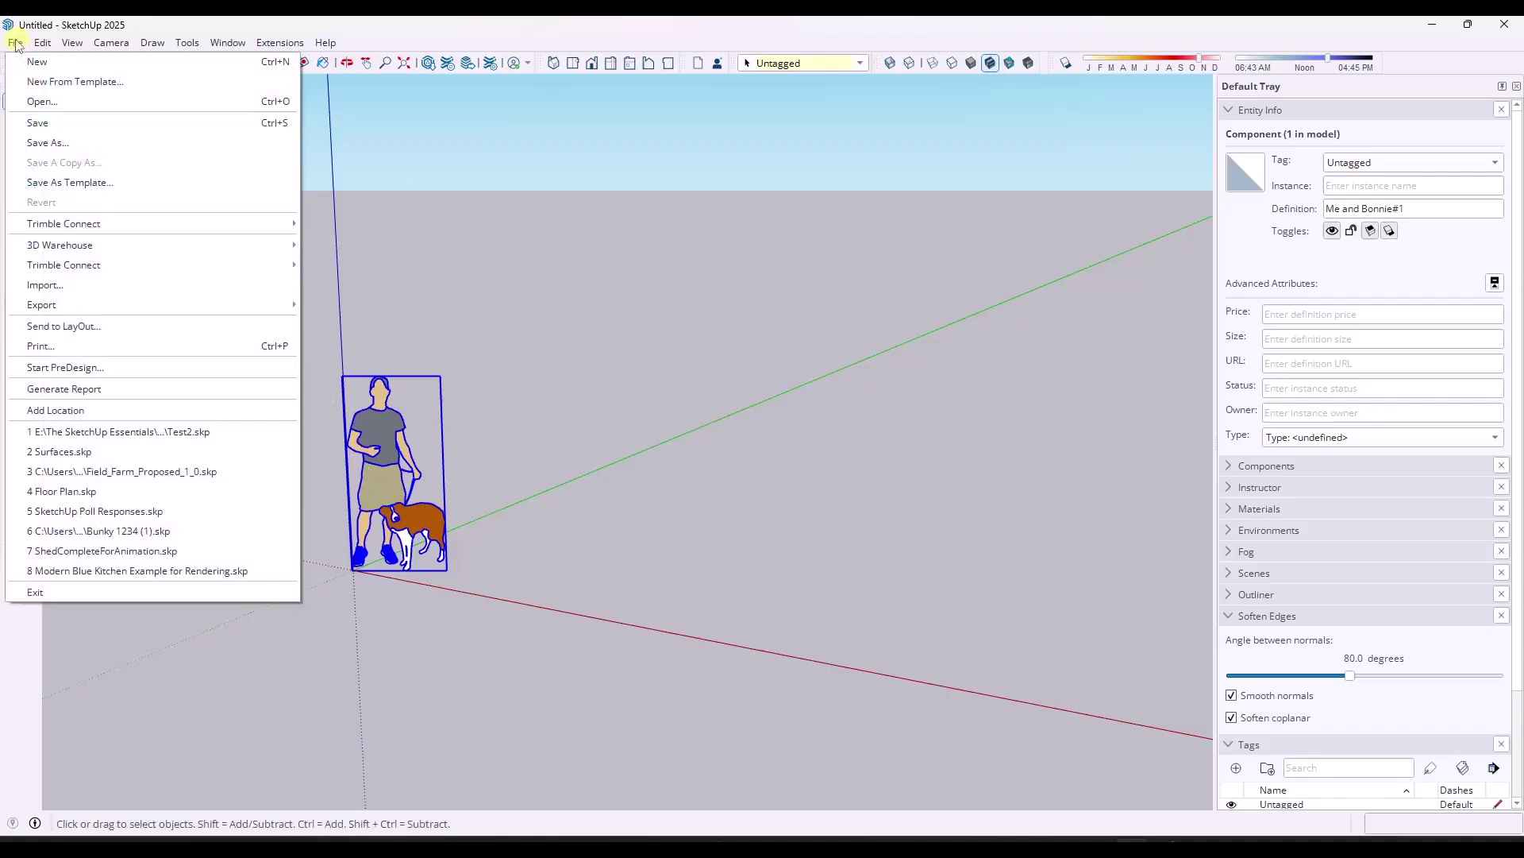
{"action": "left_click", "coordinate": [44, 285]}
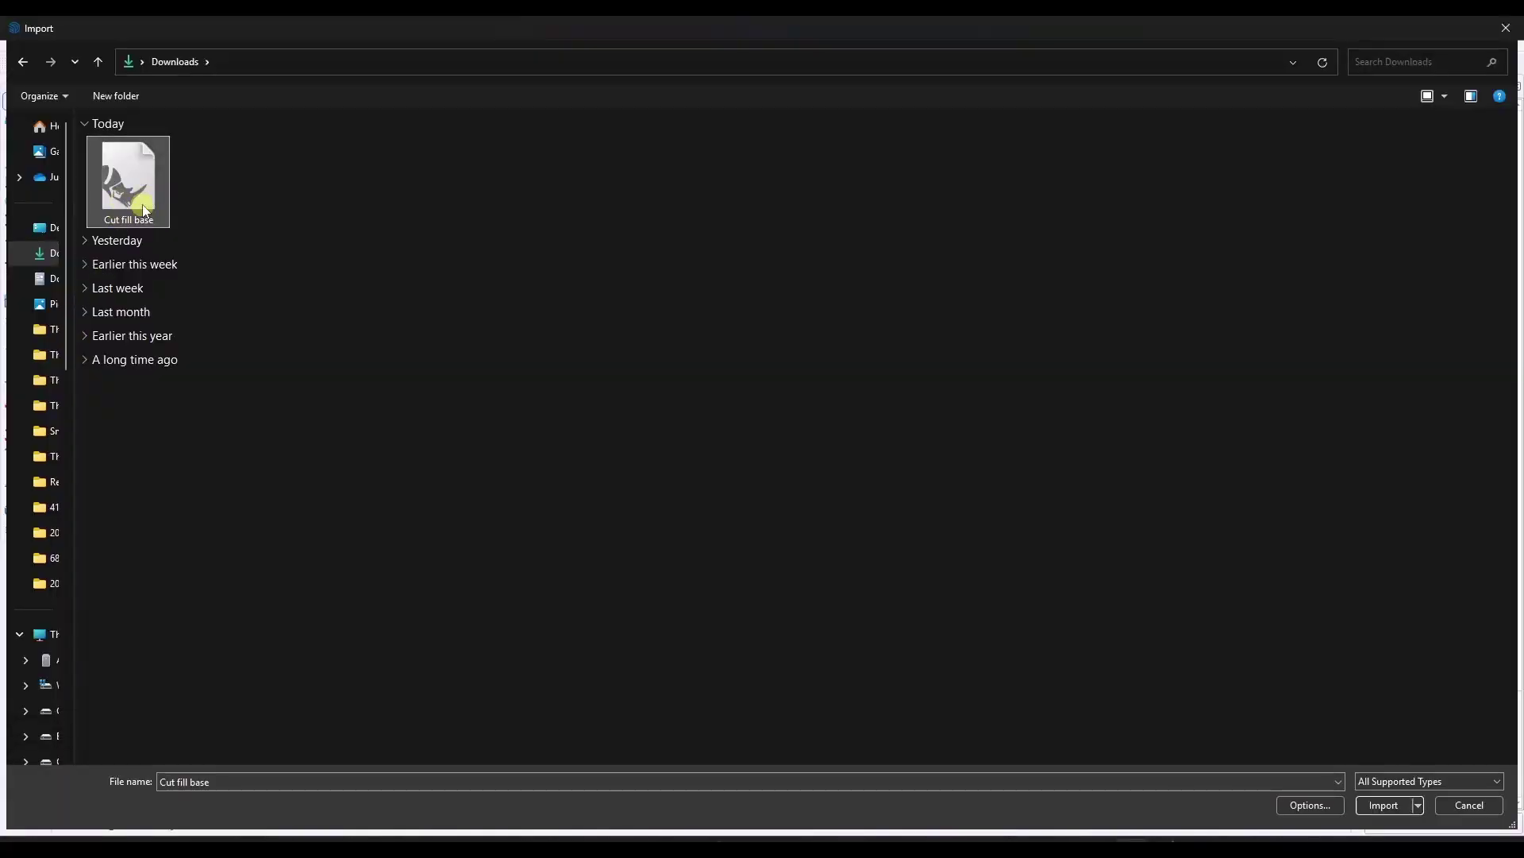
{"action": "left_click", "coordinate": [1381, 805]}
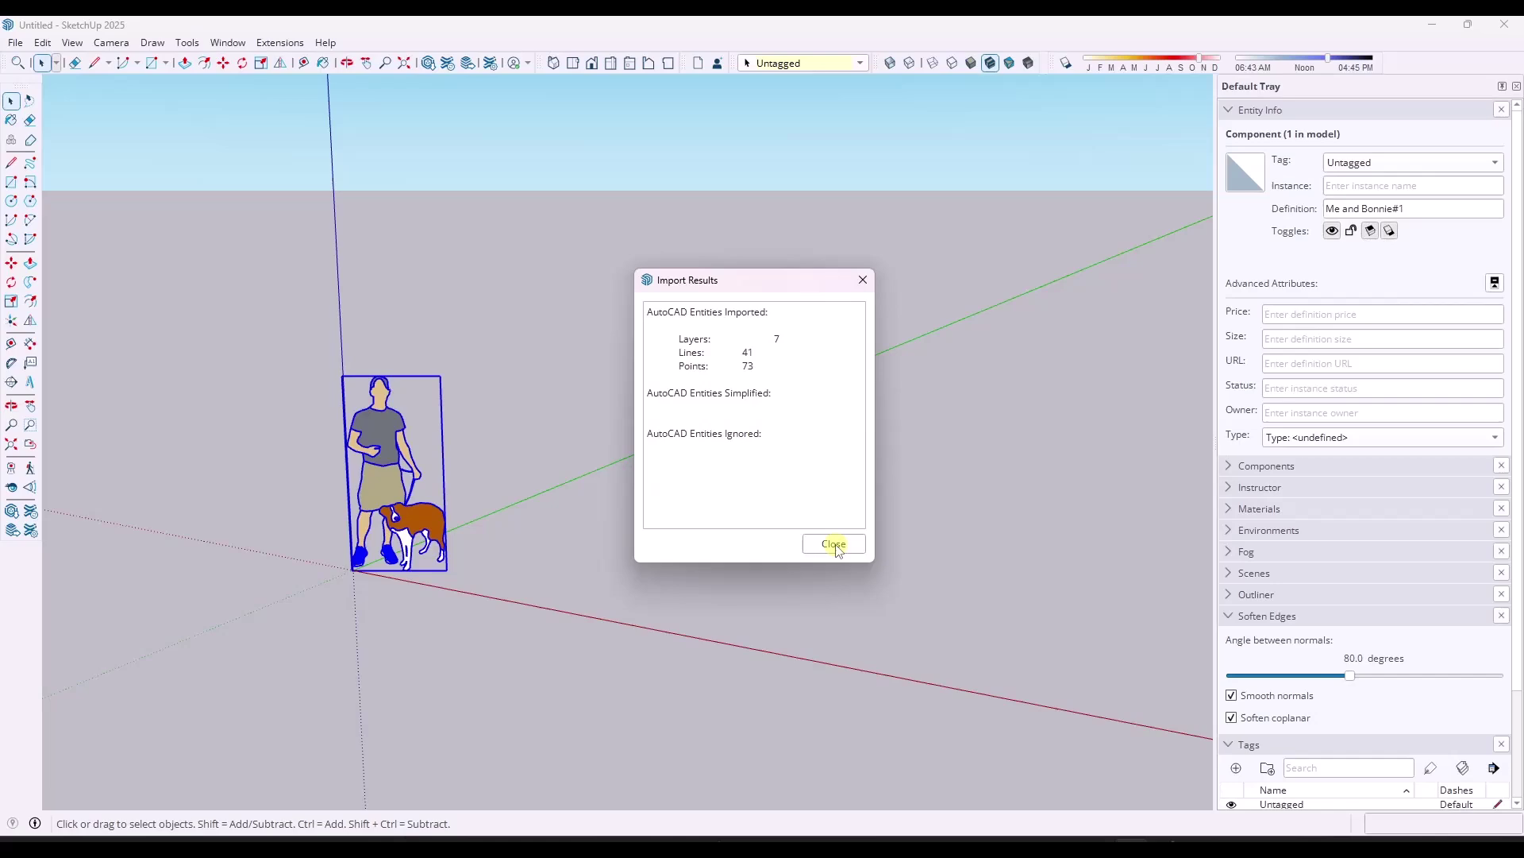
Dismiss the import summary and create a new tag folder named 'Moasure Data'.
{"action": "left_click", "coordinate": [834, 543]}
{"action": "middle_click_drag", "start_coordinate": [834, 521], "coordinate": [724, 486]}
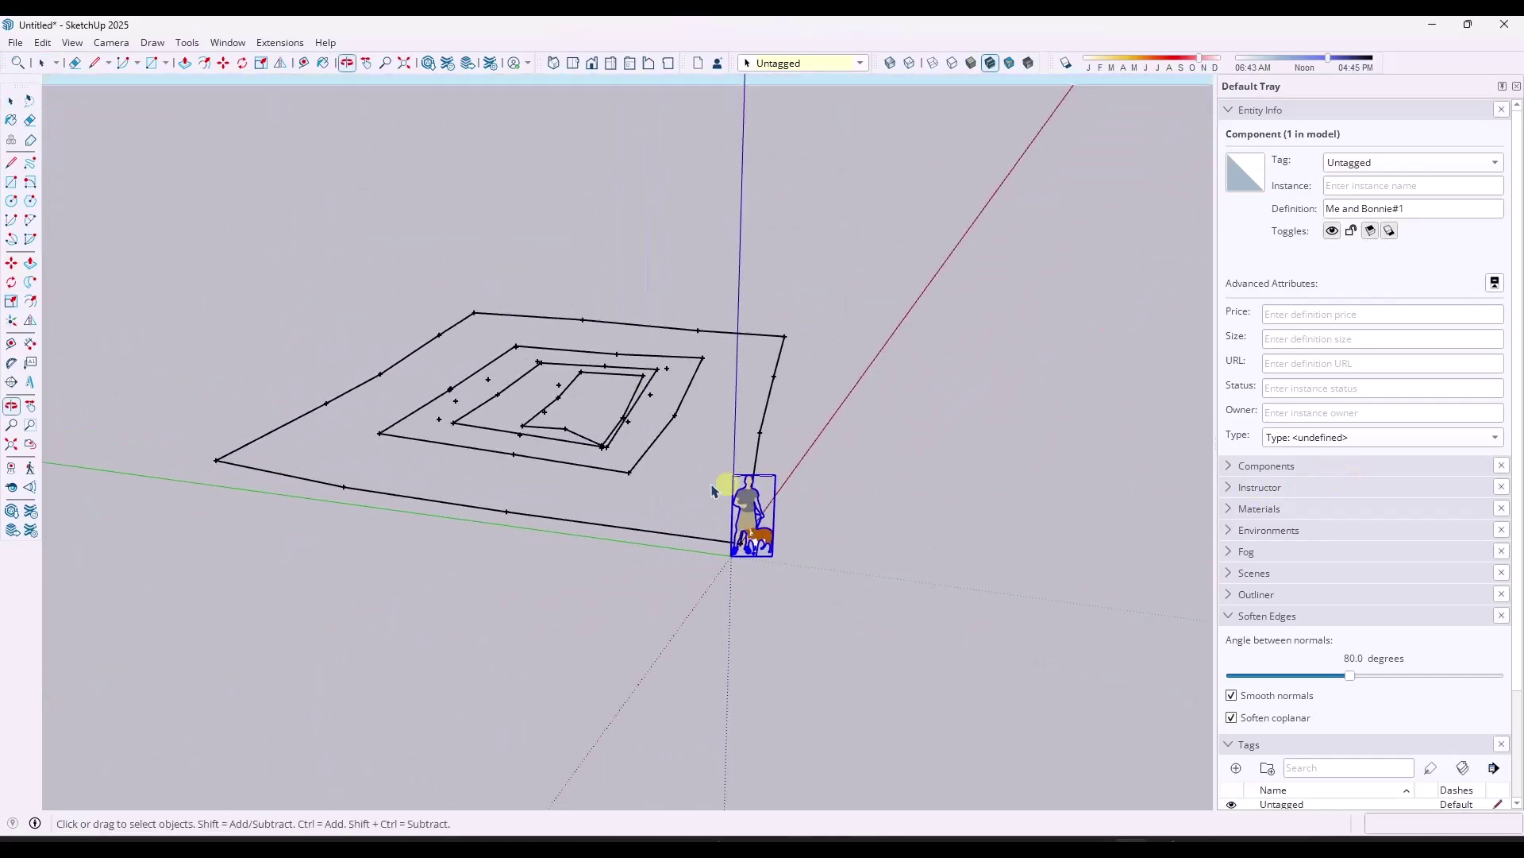
{"action": "left_click", "coordinate": [1230, 617]}
{"action": "scroll", "coordinate": [1346, 524], "scroll_direction": "down", "scroll_amount": 1}
{"action": "left_click", "coordinate": [1268, 639]}
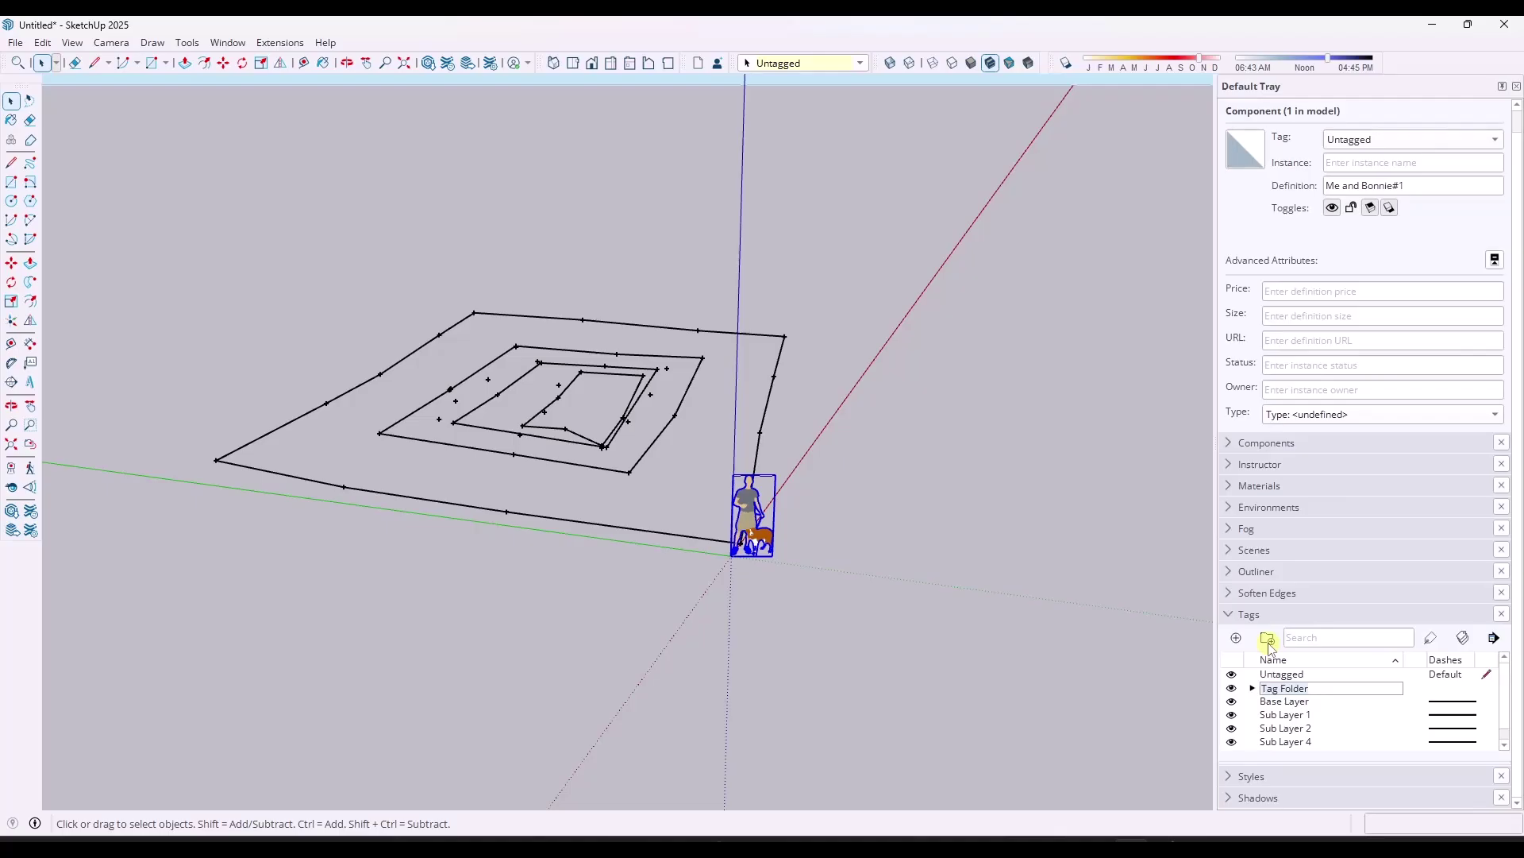
{"action": "type", "text": "Moasure Data"}
{"action": "key", "text": "Return"}
Move the Base Layer and Sub Layer tags into the Moasure Data folder and check its visibility.
{"action": "left_click", "coordinate": [1293, 704]}
{"action": "scroll", "coordinate": [1294, 707], "scroll_direction": "down", "scroll_amount": 1}
{"action": "left_click", "coordinate": [1290, 742], "text": "shift"}
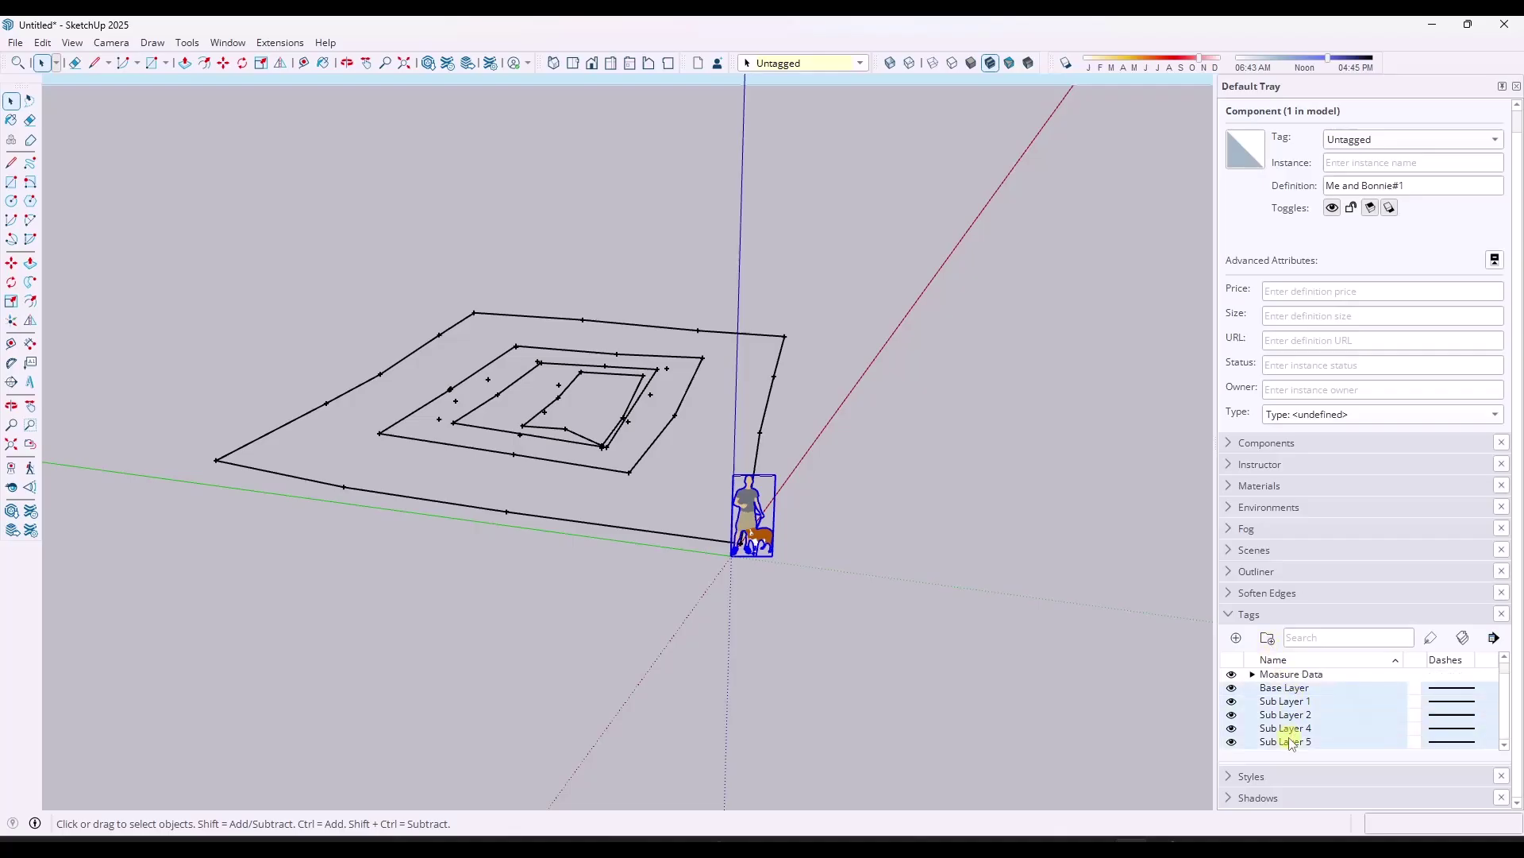
{"action": "scroll", "coordinate": [1283, 706], "scroll_direction": "up", "scroll_amount": 1}
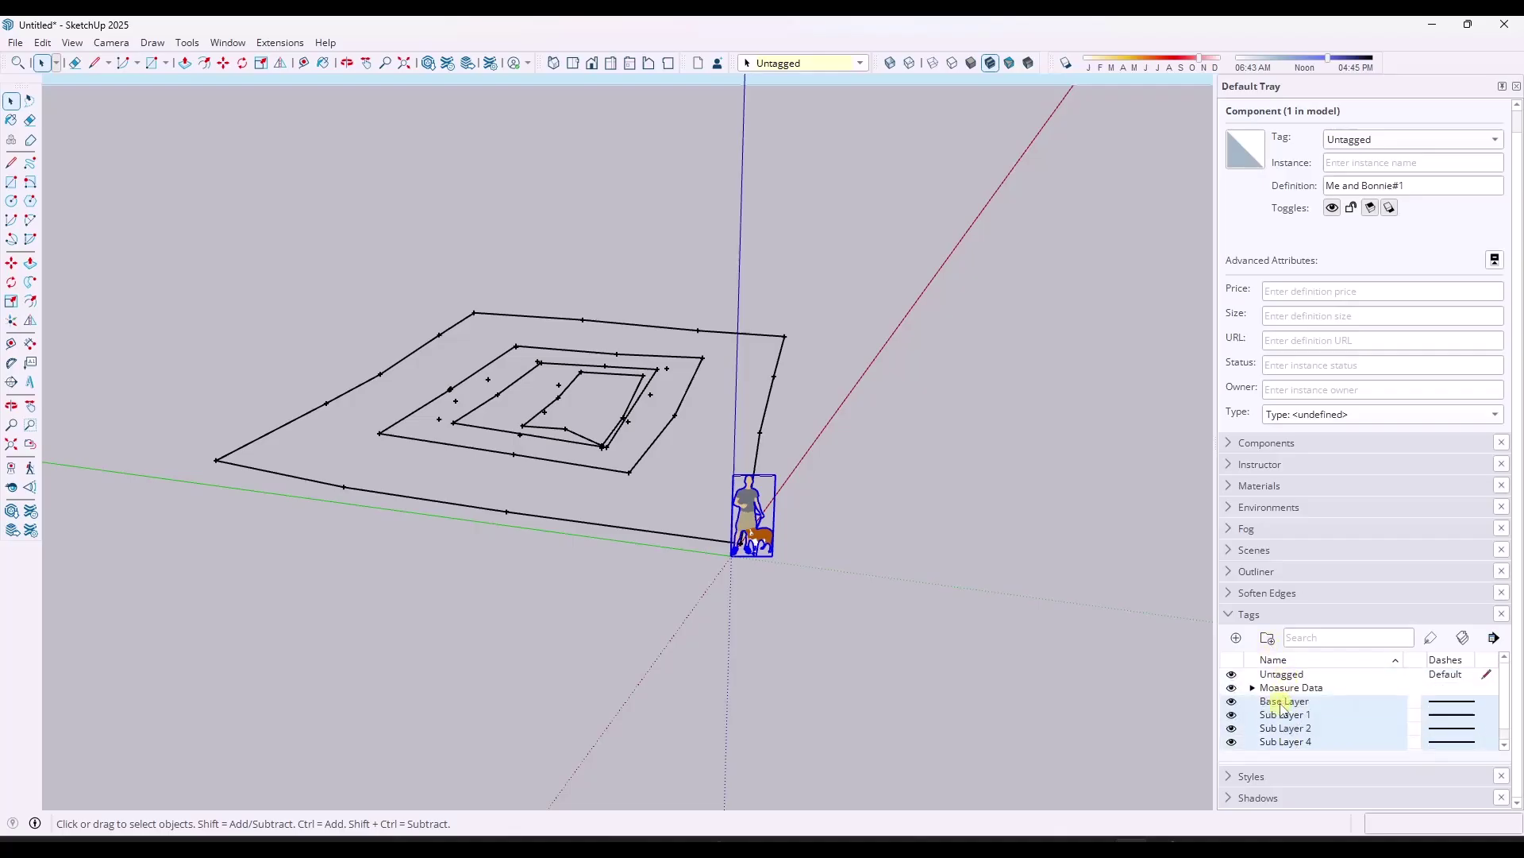
{"action": "left_click_drag", "start_coordinate": [1283, 707], "coordinate": [1274, 688]}
{"action": "double_click", "coordinate": [1254, 689]}
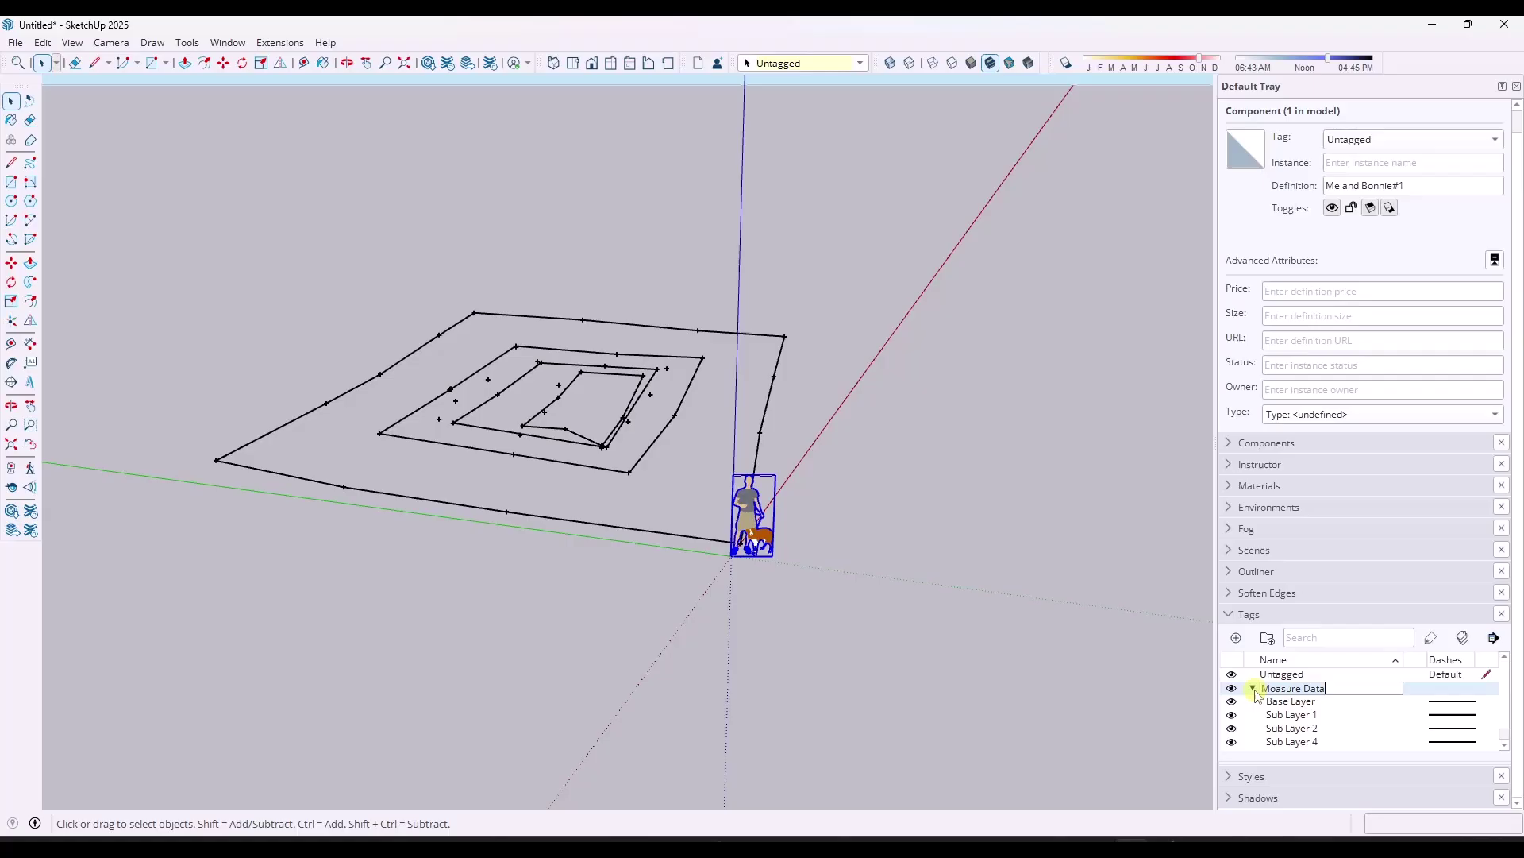
{"action": "left_click", "coordinate": [1252, 688]}
{"action": "left_click", "coordinate": [1232, 688]}
{"action": "left_click", "coordinate": [1232, 687]}
{"action": "left_click", "coordinate": [1252, 689]}
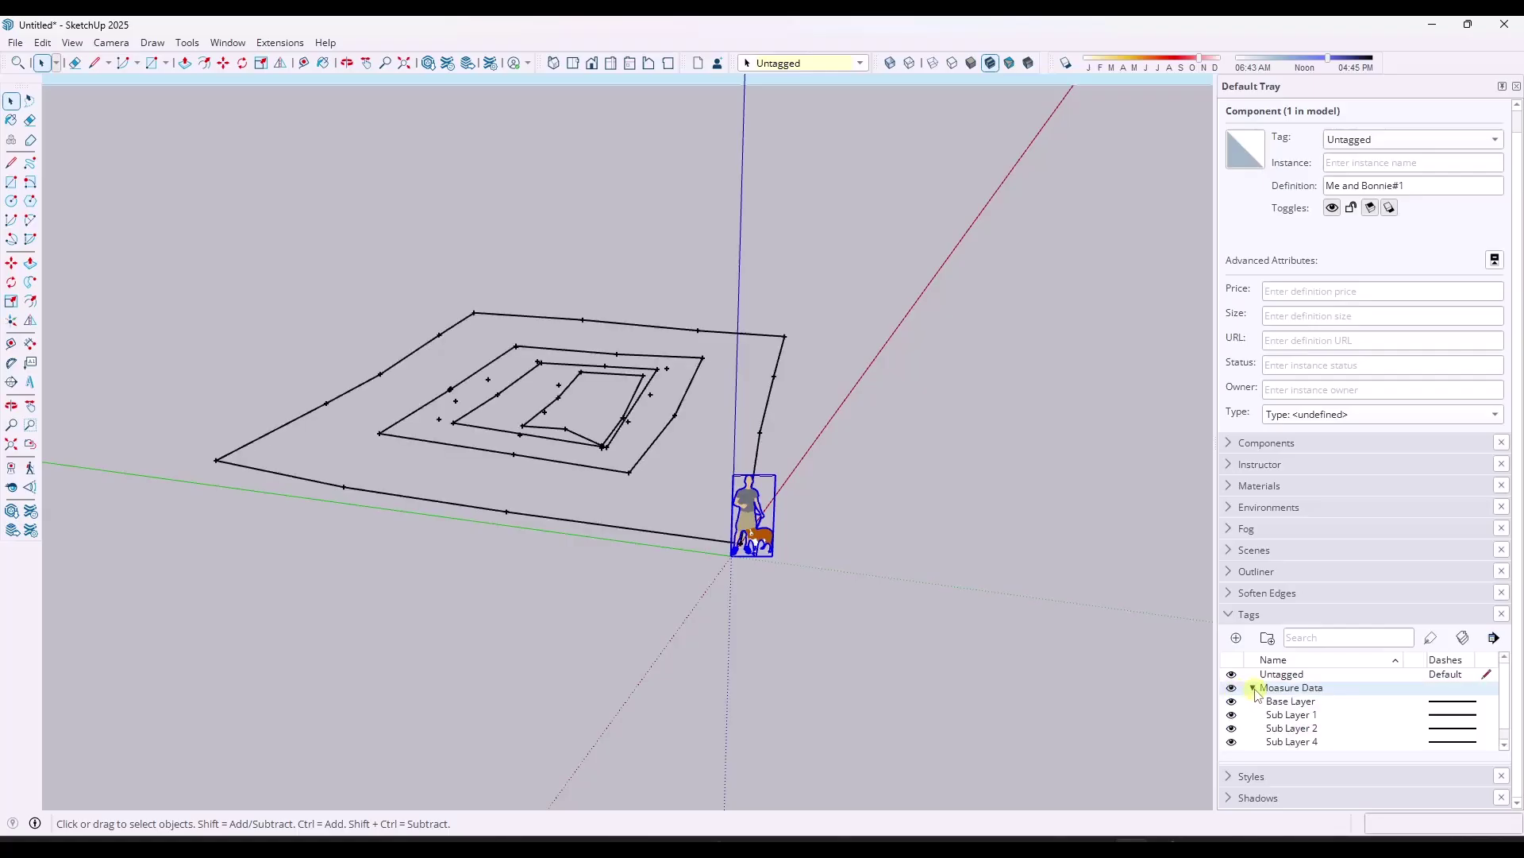
{"action": "left_click", "coordinate": [1253, 688]}
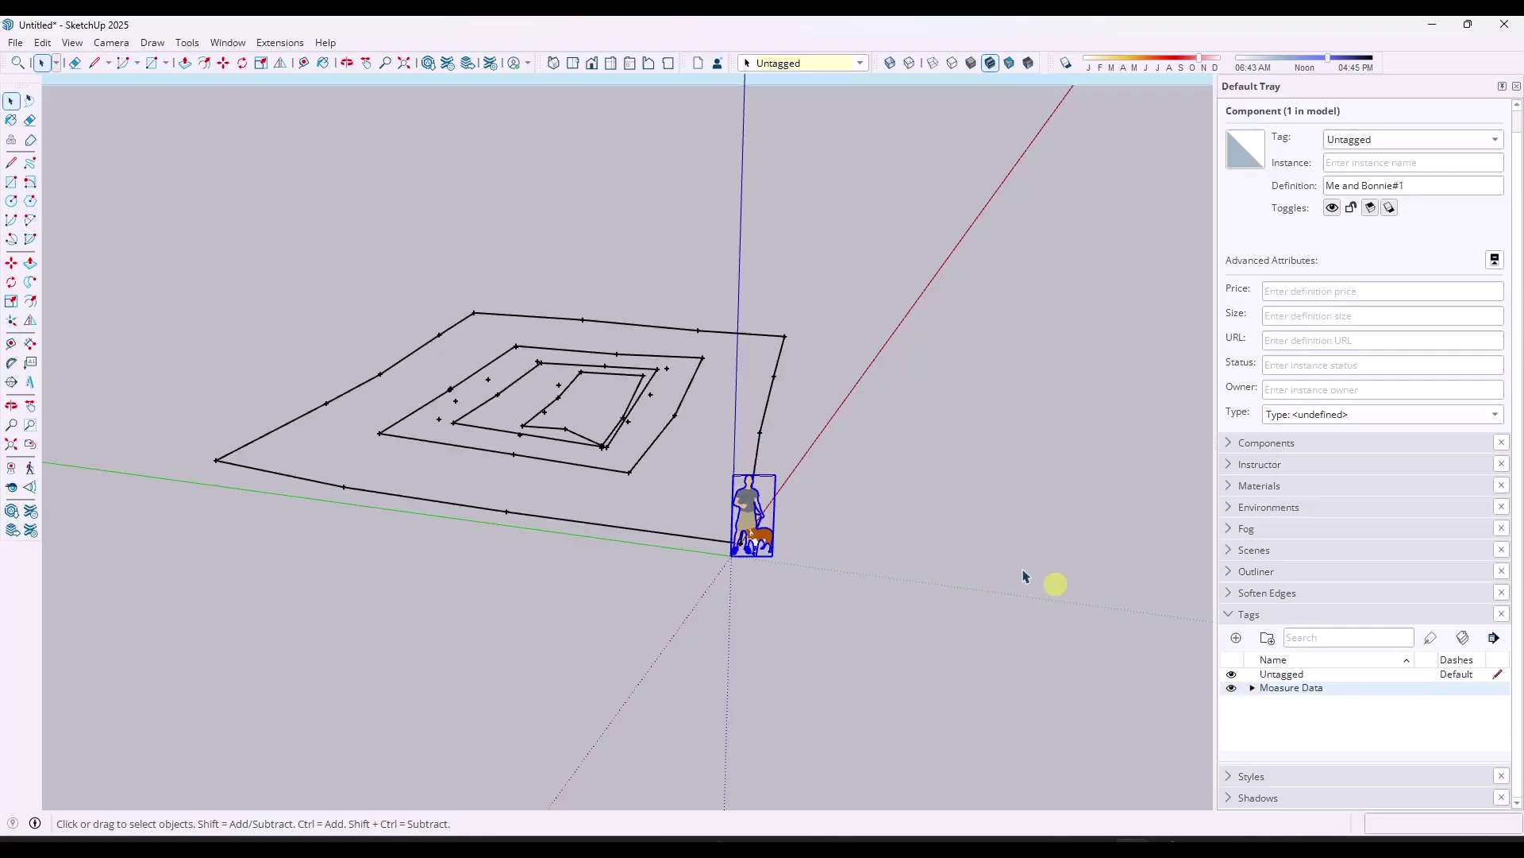
Open the imported drawing for editing and window-select all its linework.
{"action": "scroll", "coordinate": [633, 469], "scroll_direction": "down", "scroll_amount": 3}
{"action": "double_click", "coordinate": [531, 444]}
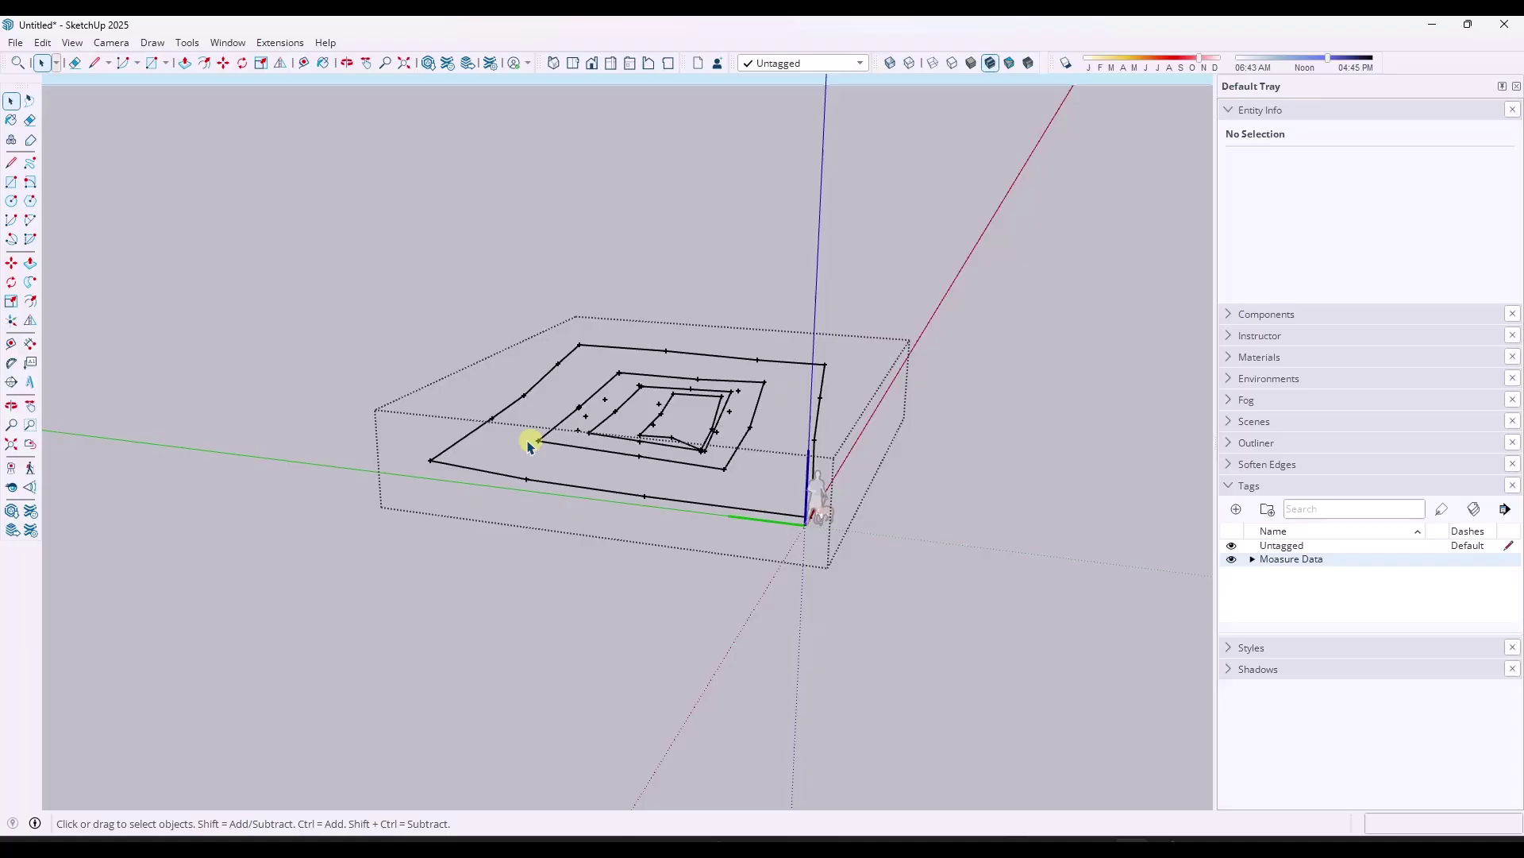
{"action": "middle_click_drag", "start_coordinate": [530, 445], "coordinate": [735, 466]}
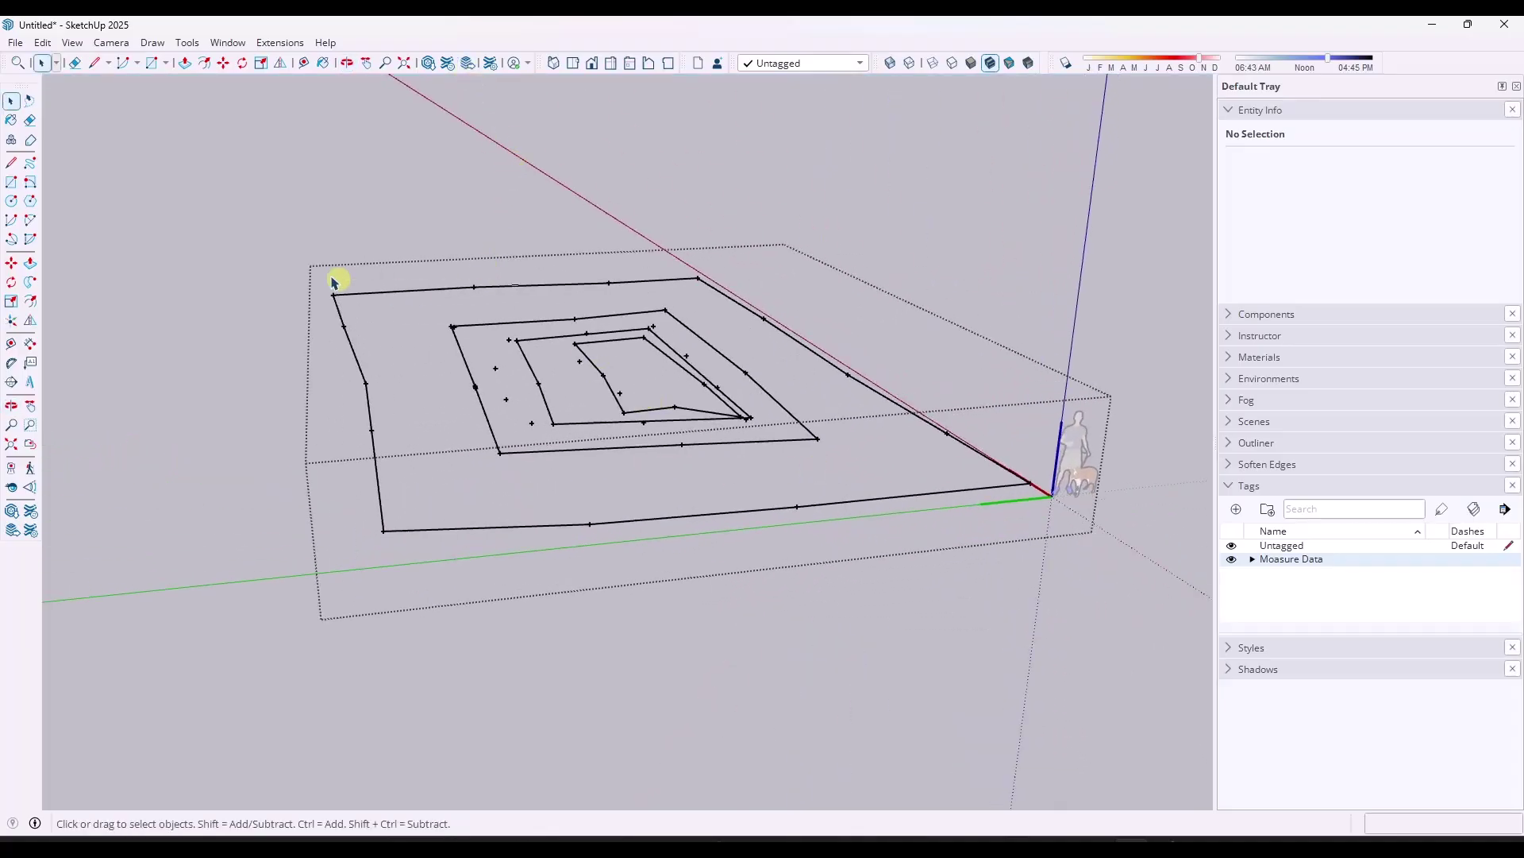
{"action": "mouse_move", "coordinate": [268, 221]}
{"action": "left_mouse_down"}
{"action": "mouse_move", "coordinate": [891, 555]}
{"action": "mouse_move", "coordinate": [1068, 618]}
{"action": "left_mouse_up"}
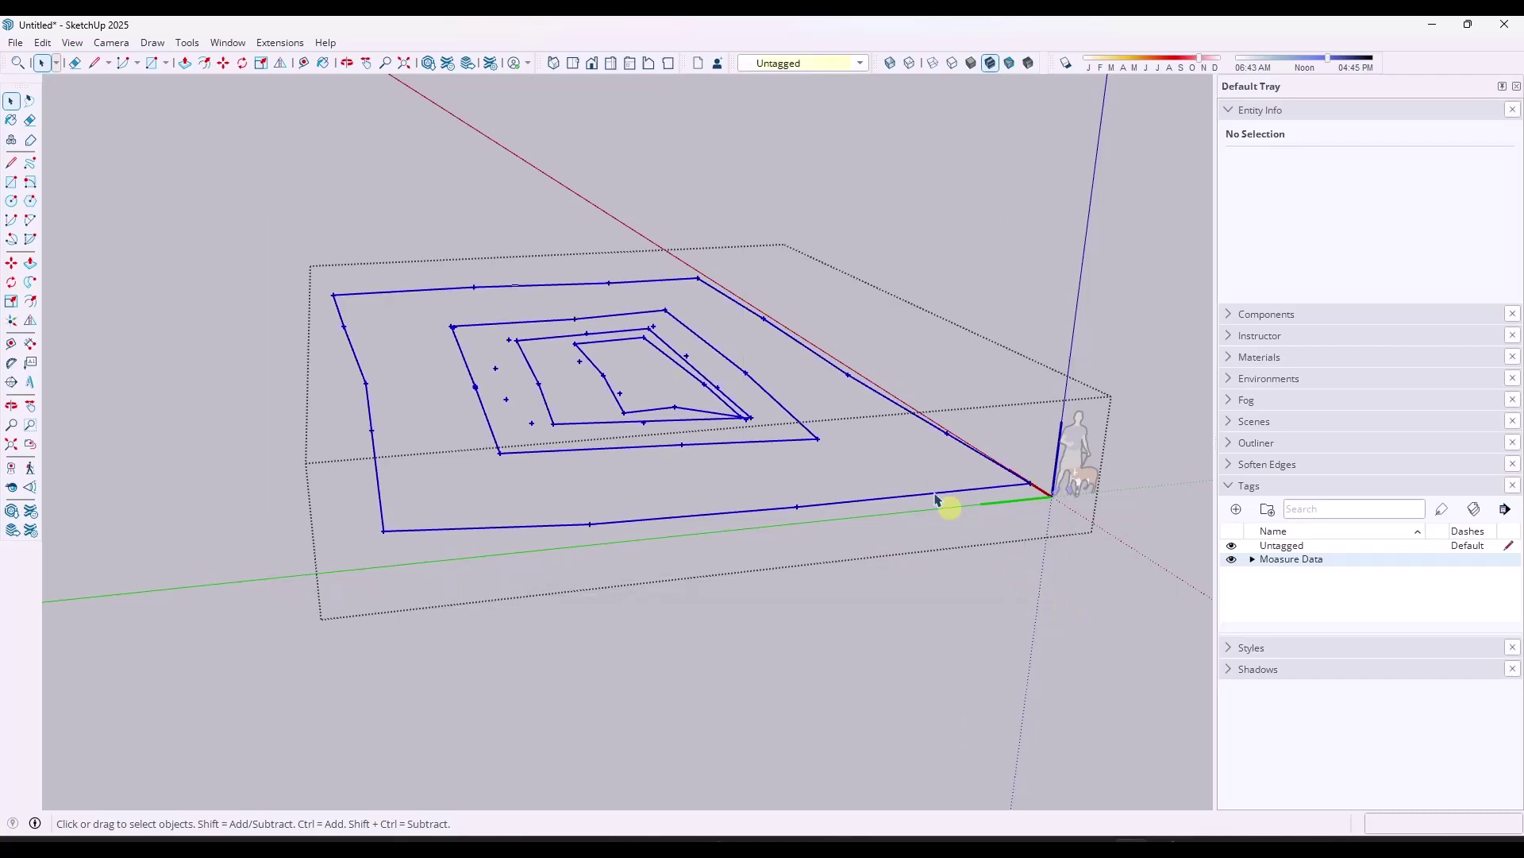
Search the Extension Warehouse for 'selection toys' and view the Selection Toys page.
{"action": "left_click", "coordinate": [448, 63]}
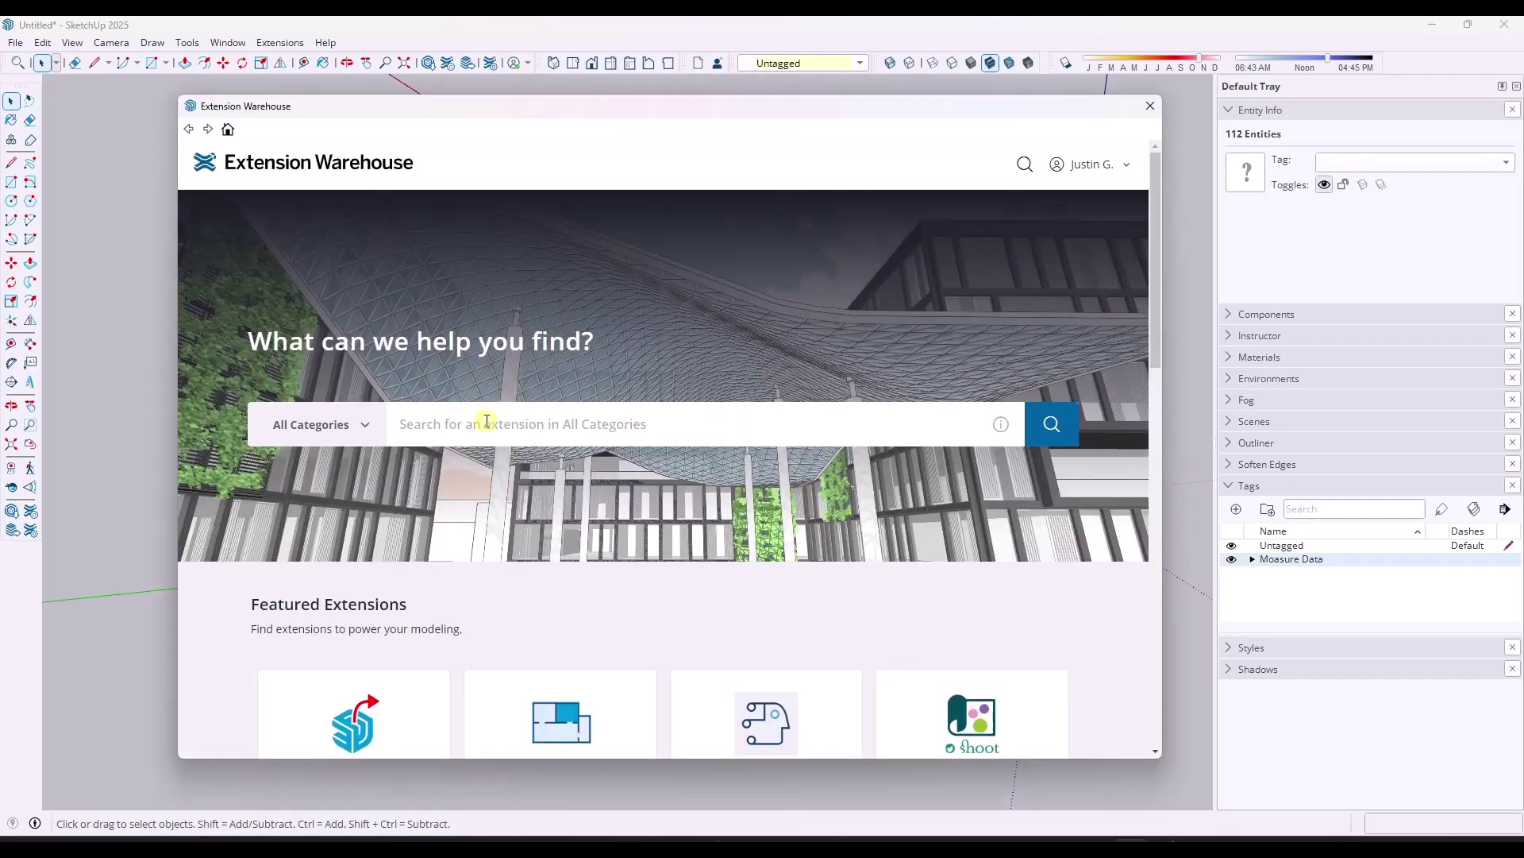
{"action": "type", "text": "selection t"}
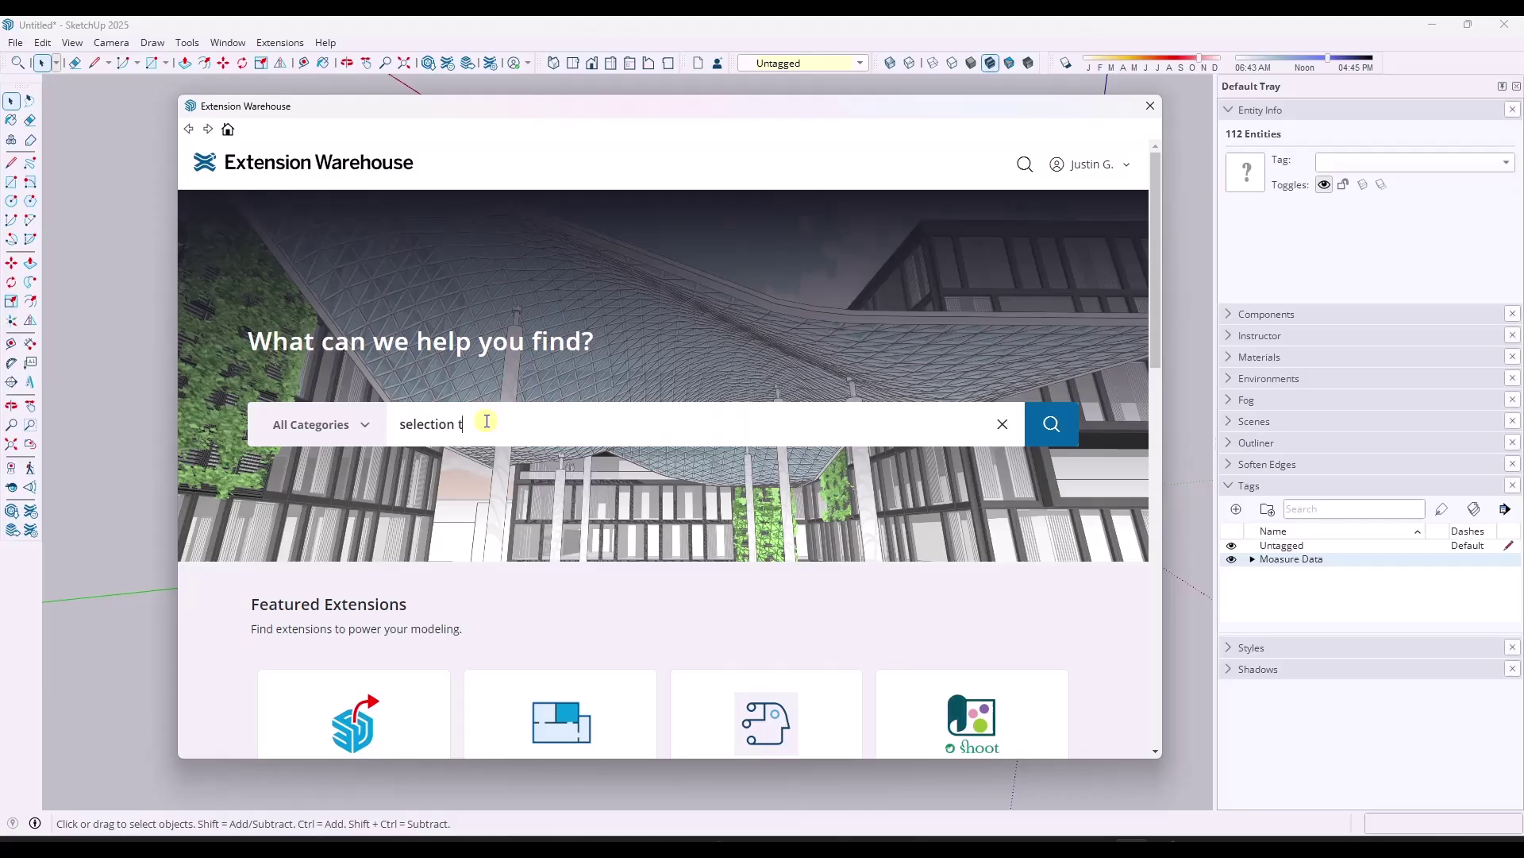
{"action": "type", "text": "oys"}
{"action": "key", "text": "Return"}
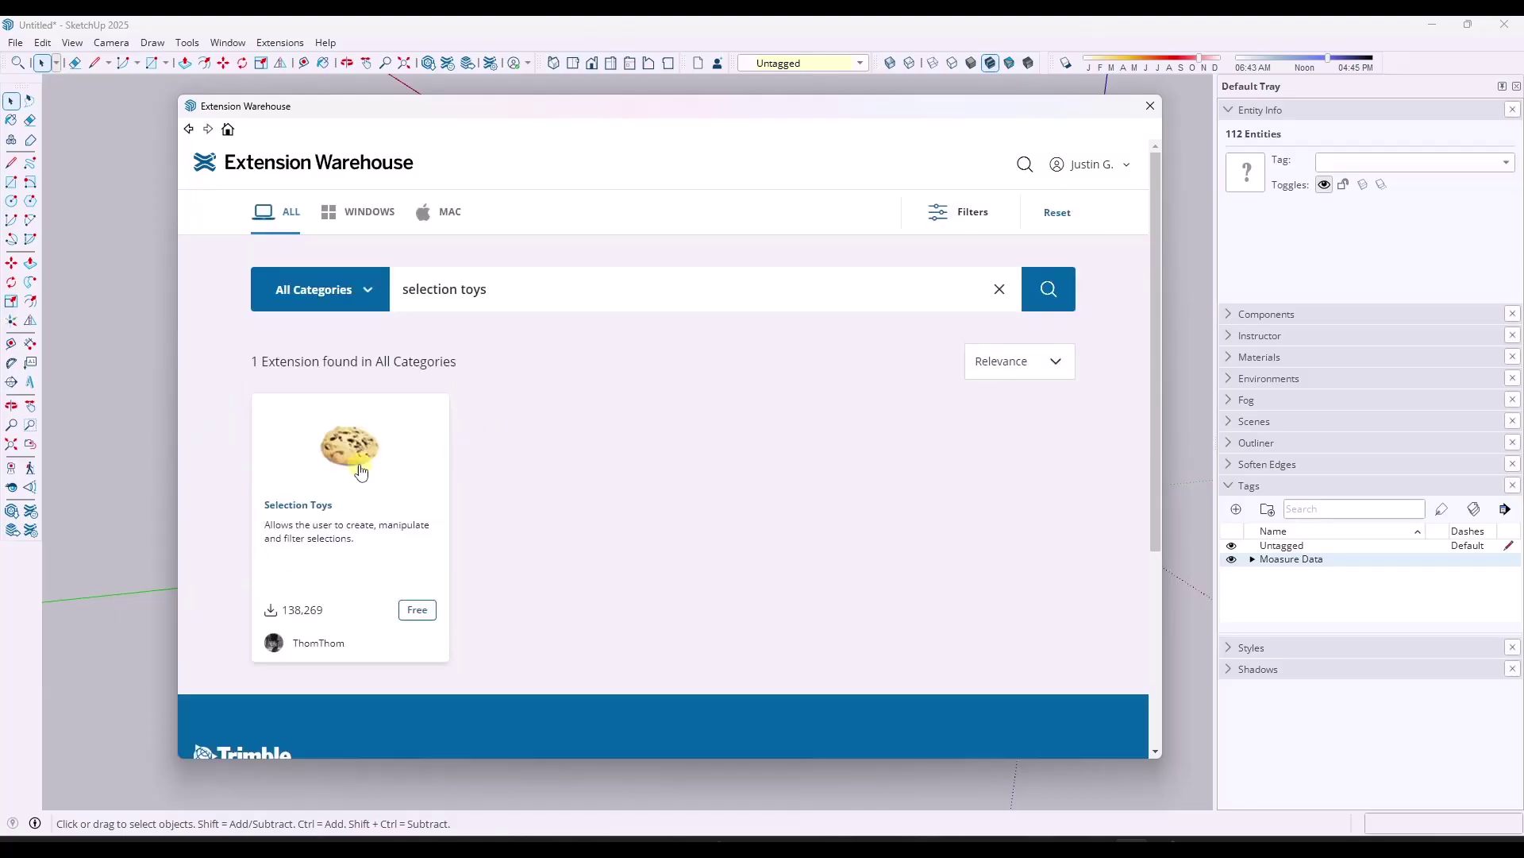
{"action": "left_click", "coordinate": [360, 472]}
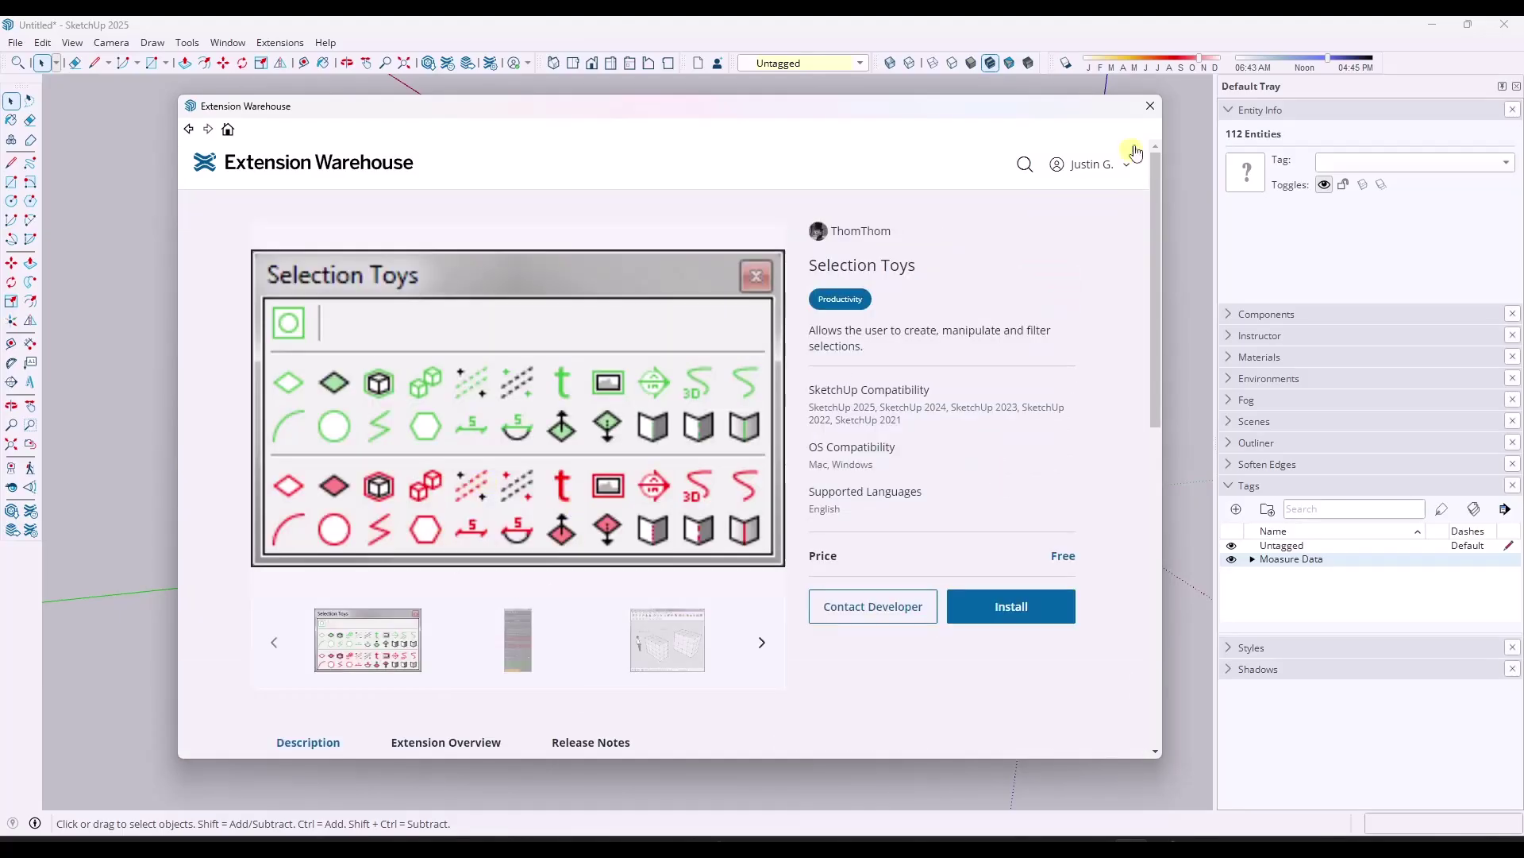
{"action": "left_click", "coordinate": [1148, 108]}
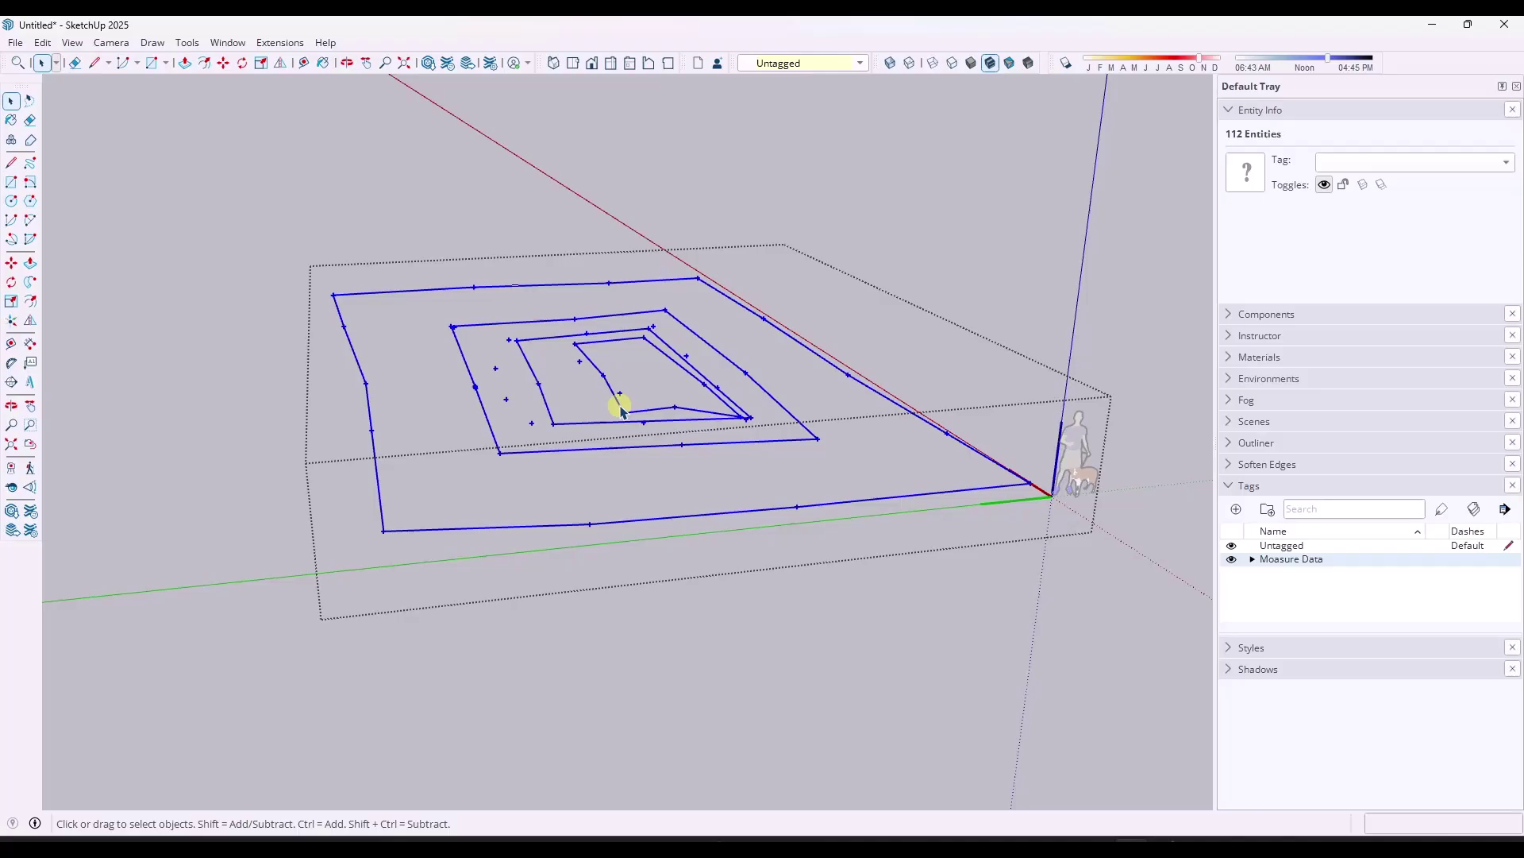
Select only the guide points in the imported drawing so they can be deleted.
{"action": "right_click", "coordinate": [620, 408]}
{"action": "mouse_move", "coordinate": [682, 553]}
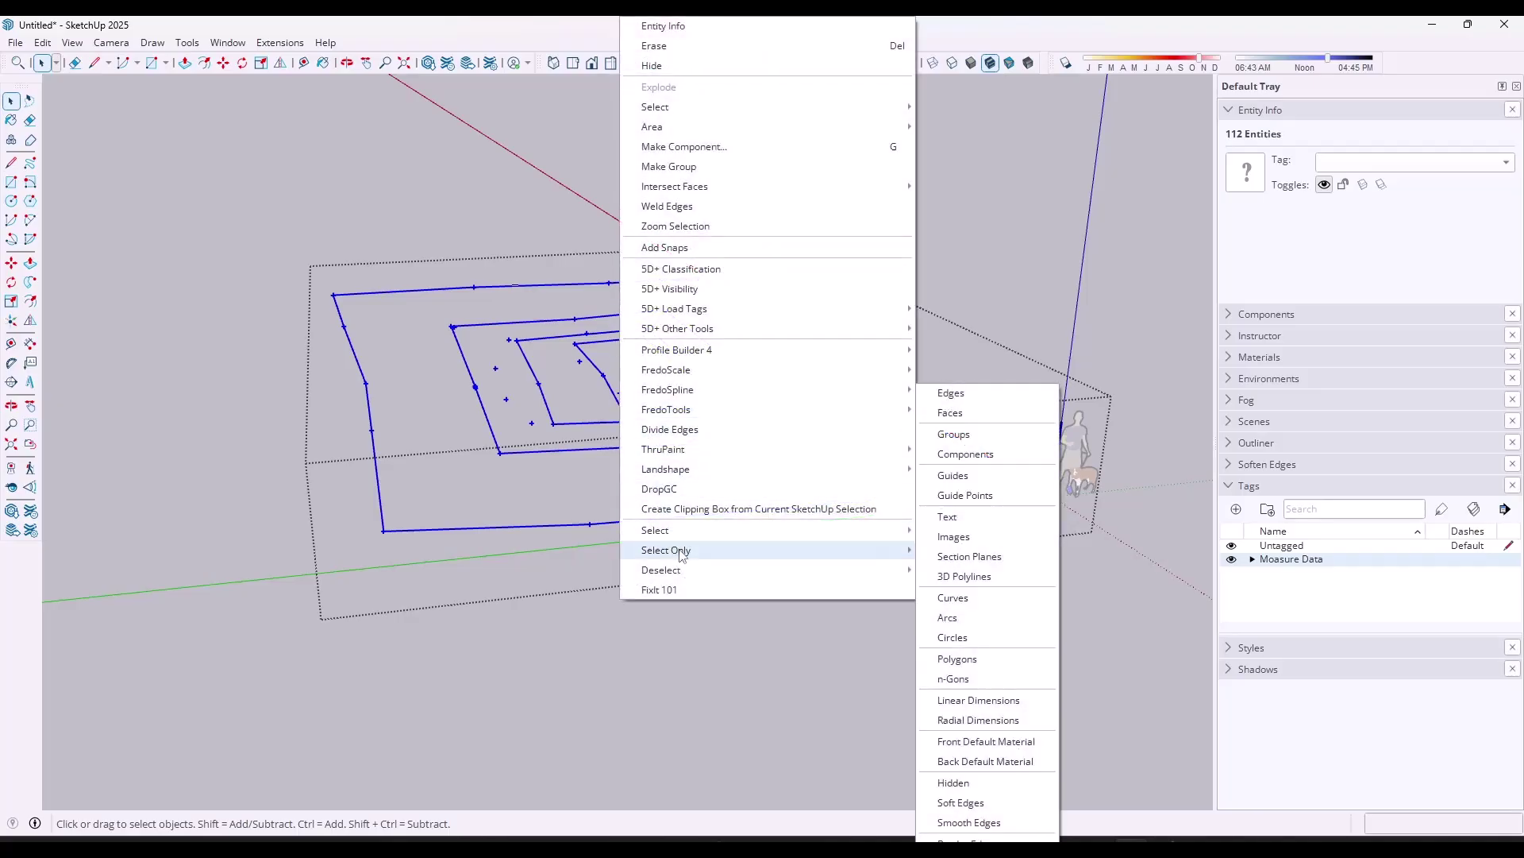
{"action": "left_click", "coordinate": [952, 497]}
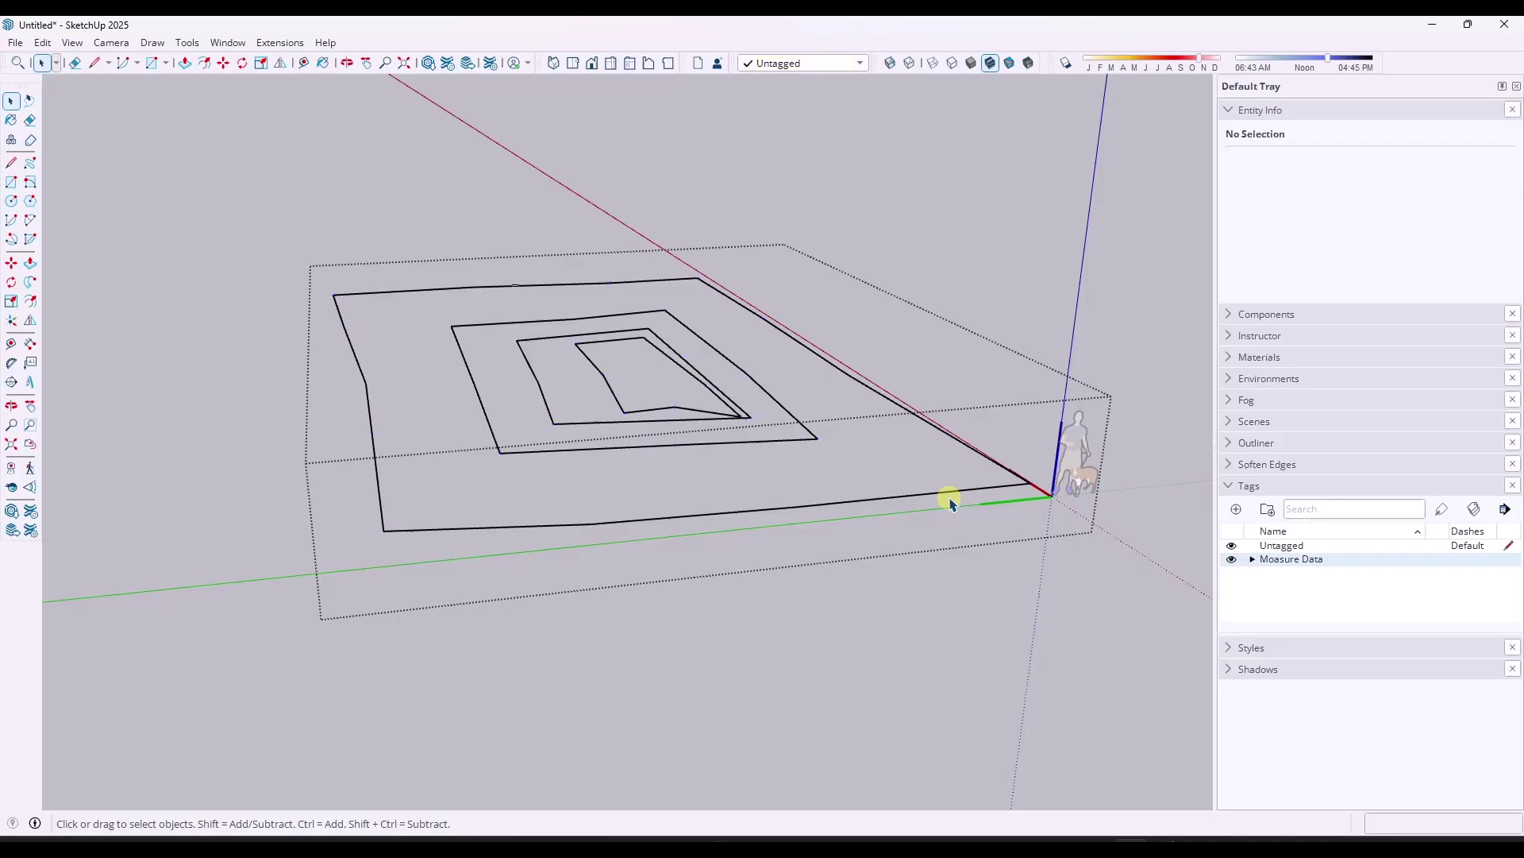
Exit the drawing's editing and select the Cut fill base.dwg component.
{"action": "left_click", "coordinate": [981, 318]}
{"action": "scroll", "coordinate": [849, 393], "scroll_direction": "down", "scroll_amount": 2}
{"action": "left_click", "coordinate": [641, 376]}
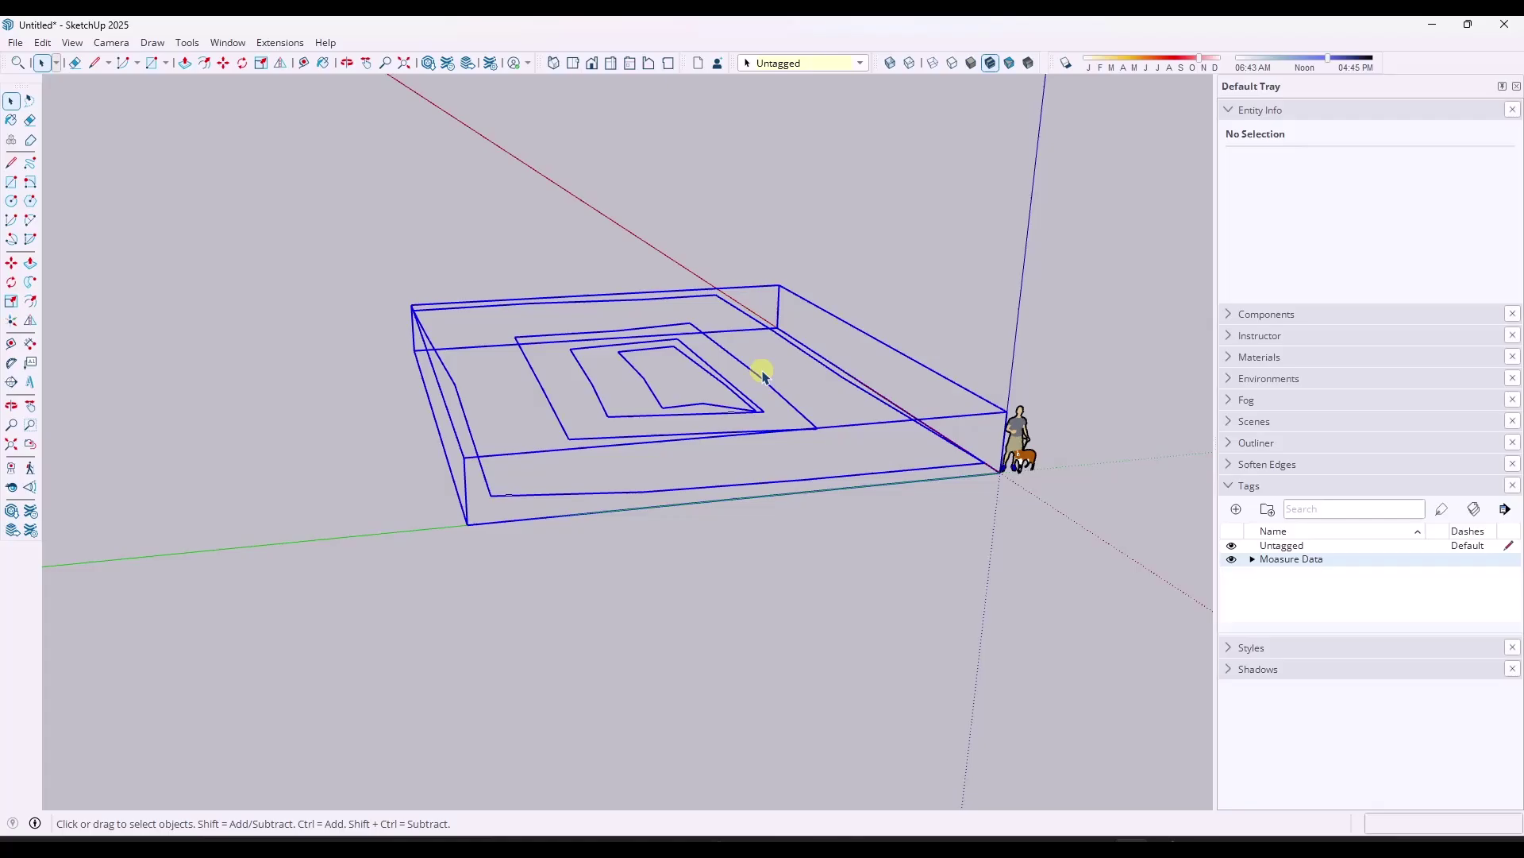
{"action": "left_click", "coordinate": [762, 374]}
{"action": "middle_click_drag", "start_coordinate": [762, 373], "coordinate": [729, 406]}
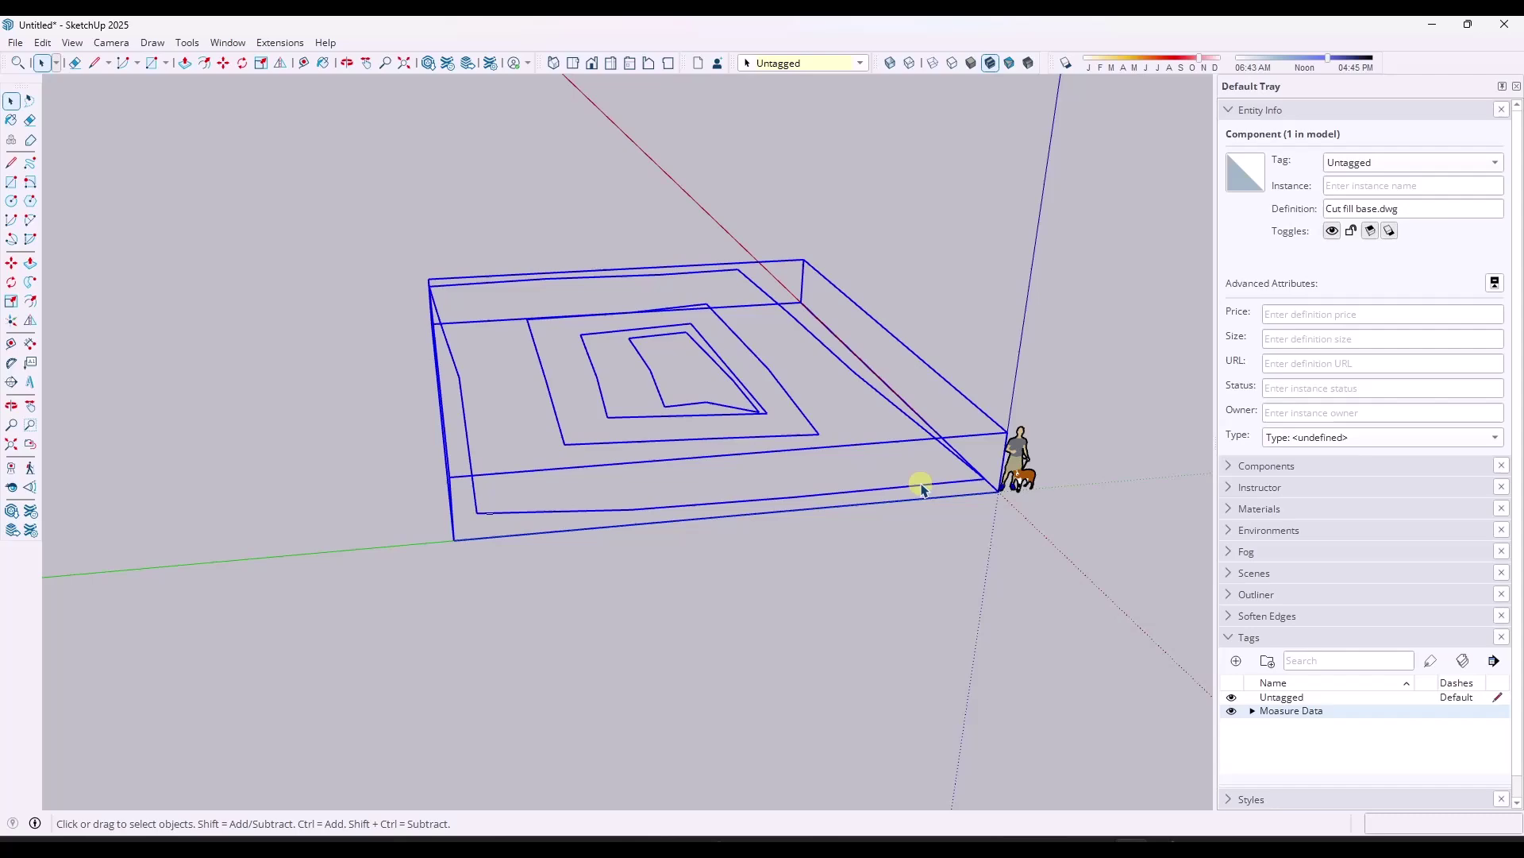
Explode the Cut fill base component into 39 loose edges and enable the Sandbox toolbar.
{"action": "right_click", "coordinate": [922, 486]}
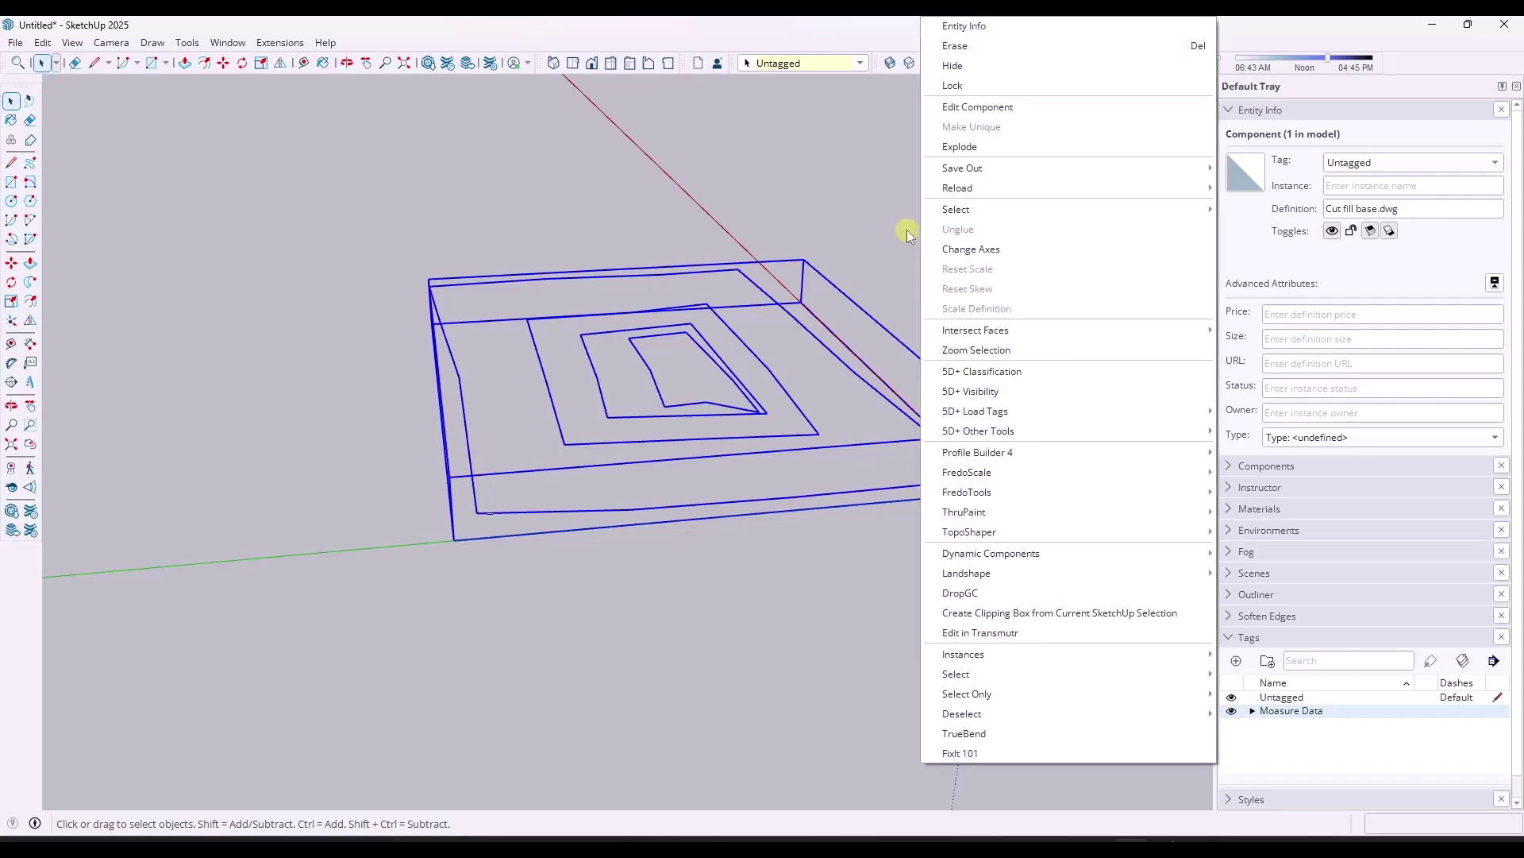
{"action": "left_click", "coordinate": [960, 146]}
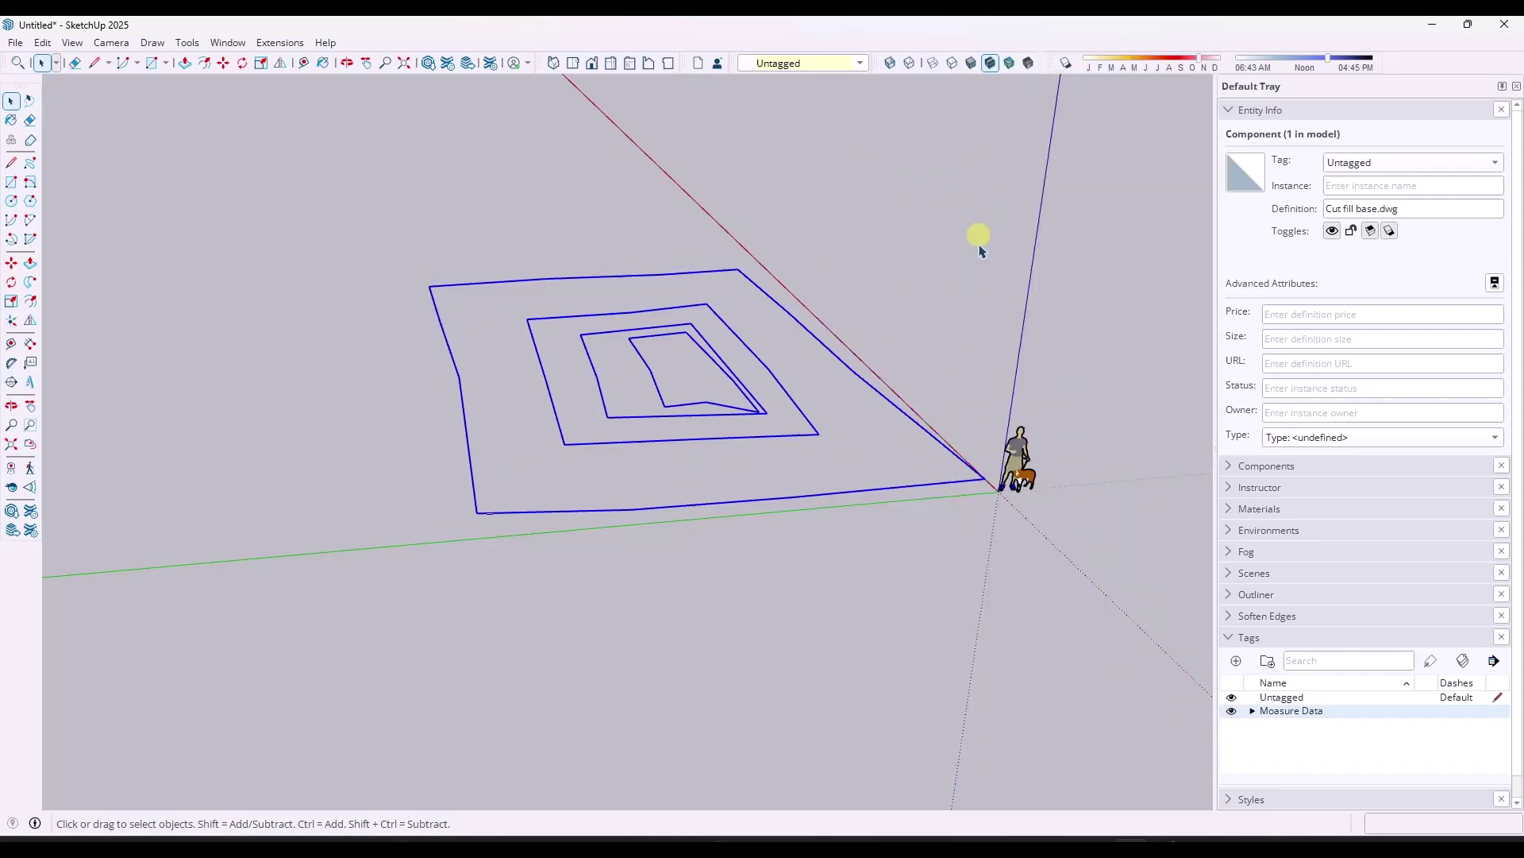
{"action": "scroll", "coordinate": [941, 471], "scroll_direction": "up", "scroll_amount": 1}
{"action": "right_click", "coordinate": [1431, 65]}
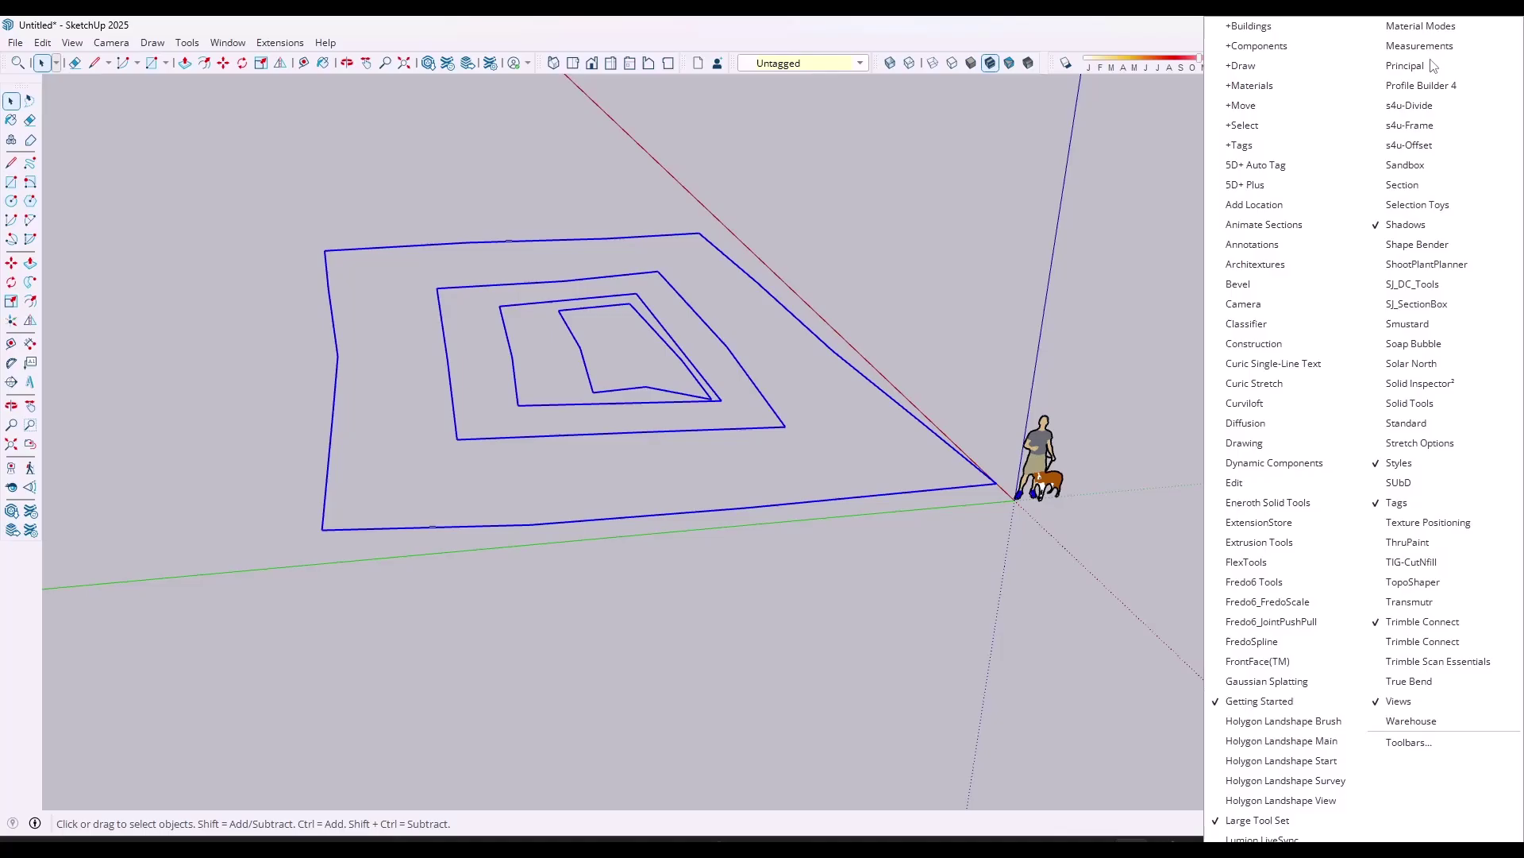
{"action": "left_click", "coordinate": [1427, 165]}
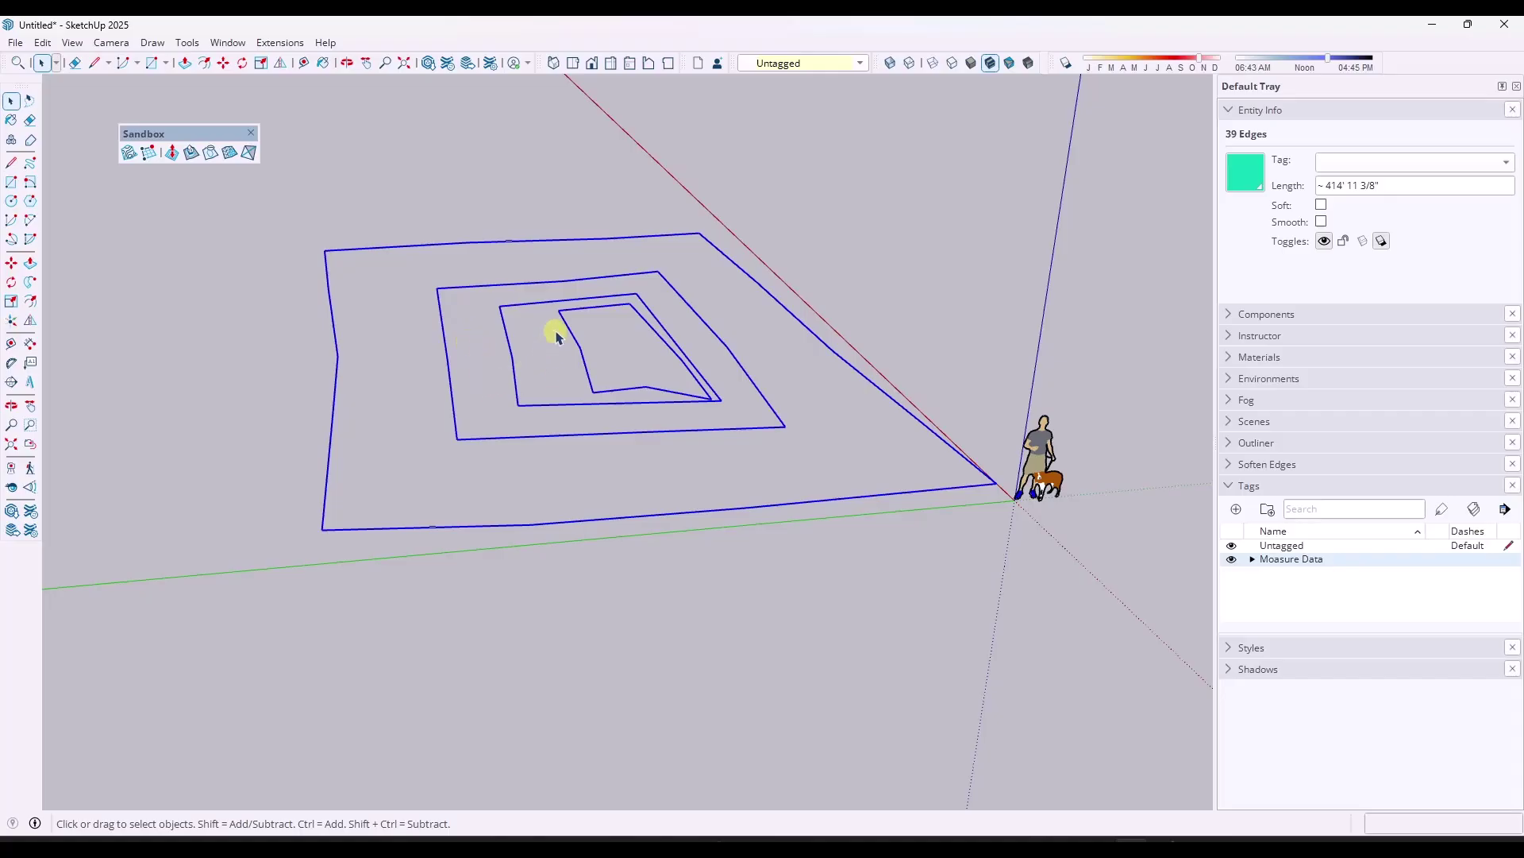
Generate a terrain group from the contour edges with Sandbox From Contours.
{"action": "left_click", "coordinate": [128, 155]}
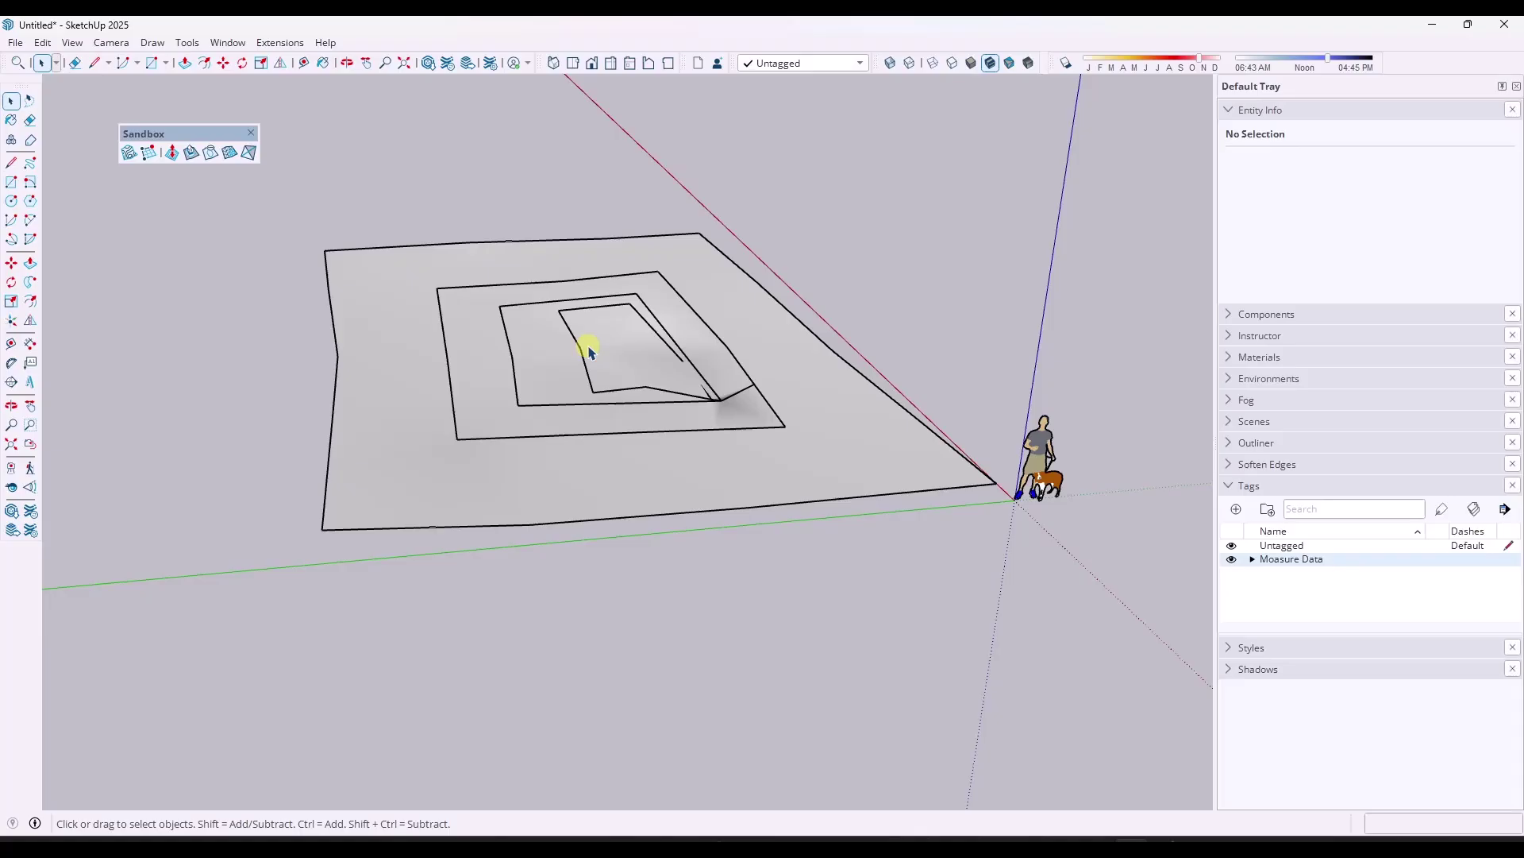
{"action": "middle_click_drag", "start_coordinate": [547, 315], "coordinate": [487, 381]}
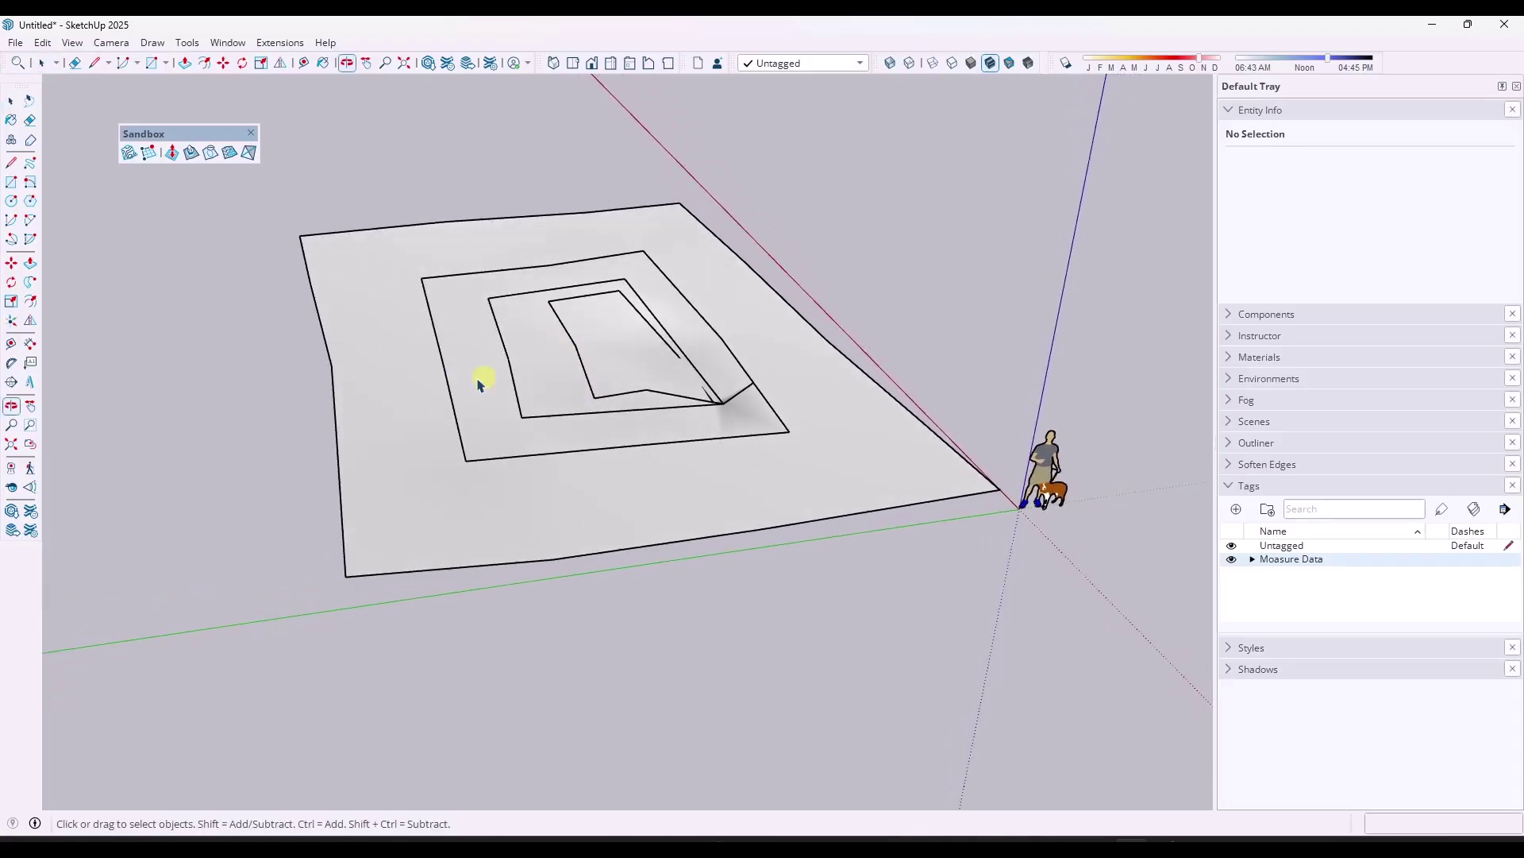
{"action": "left_click", "coordinate": [429, 367]}
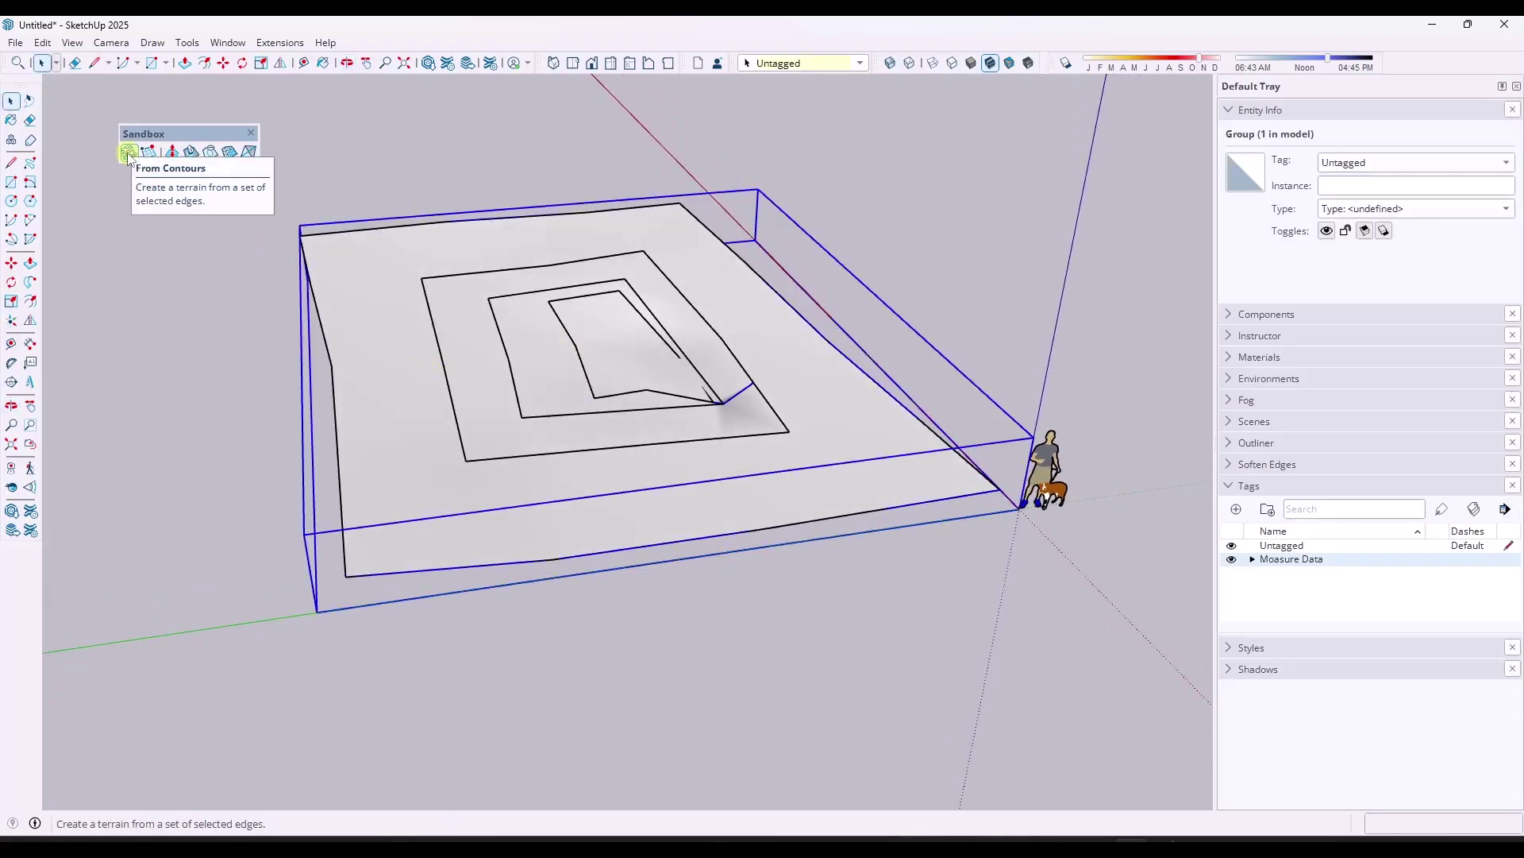
Show hidden geometry to inspect the terrain's triangulated mesh, then hide it again.
{"action": "left_click", "coordinate": [71, 43]}
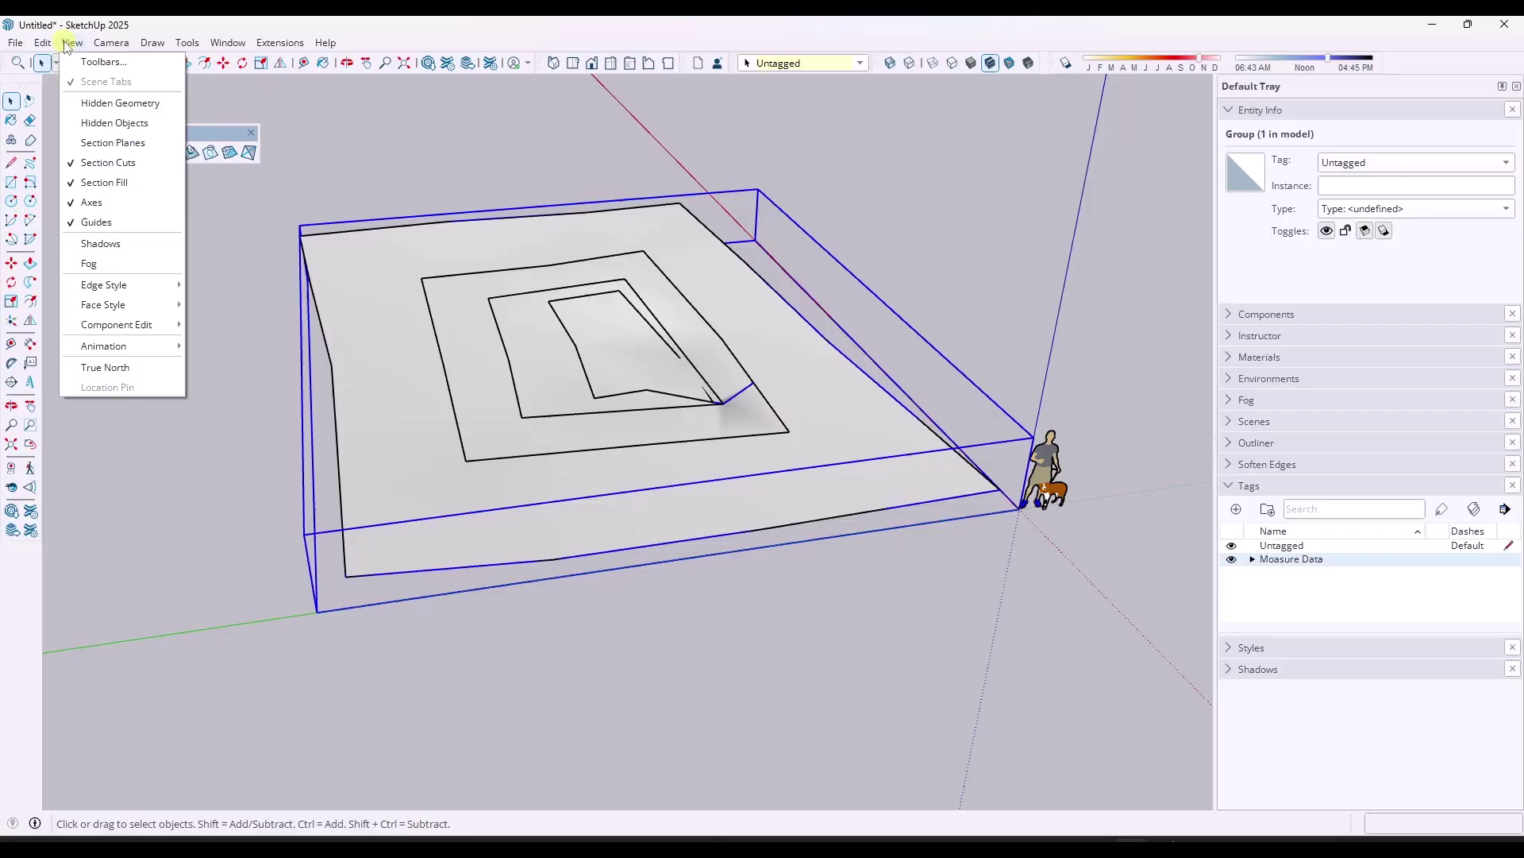
{"action": "left_click", "coordinate": [119, 102]}
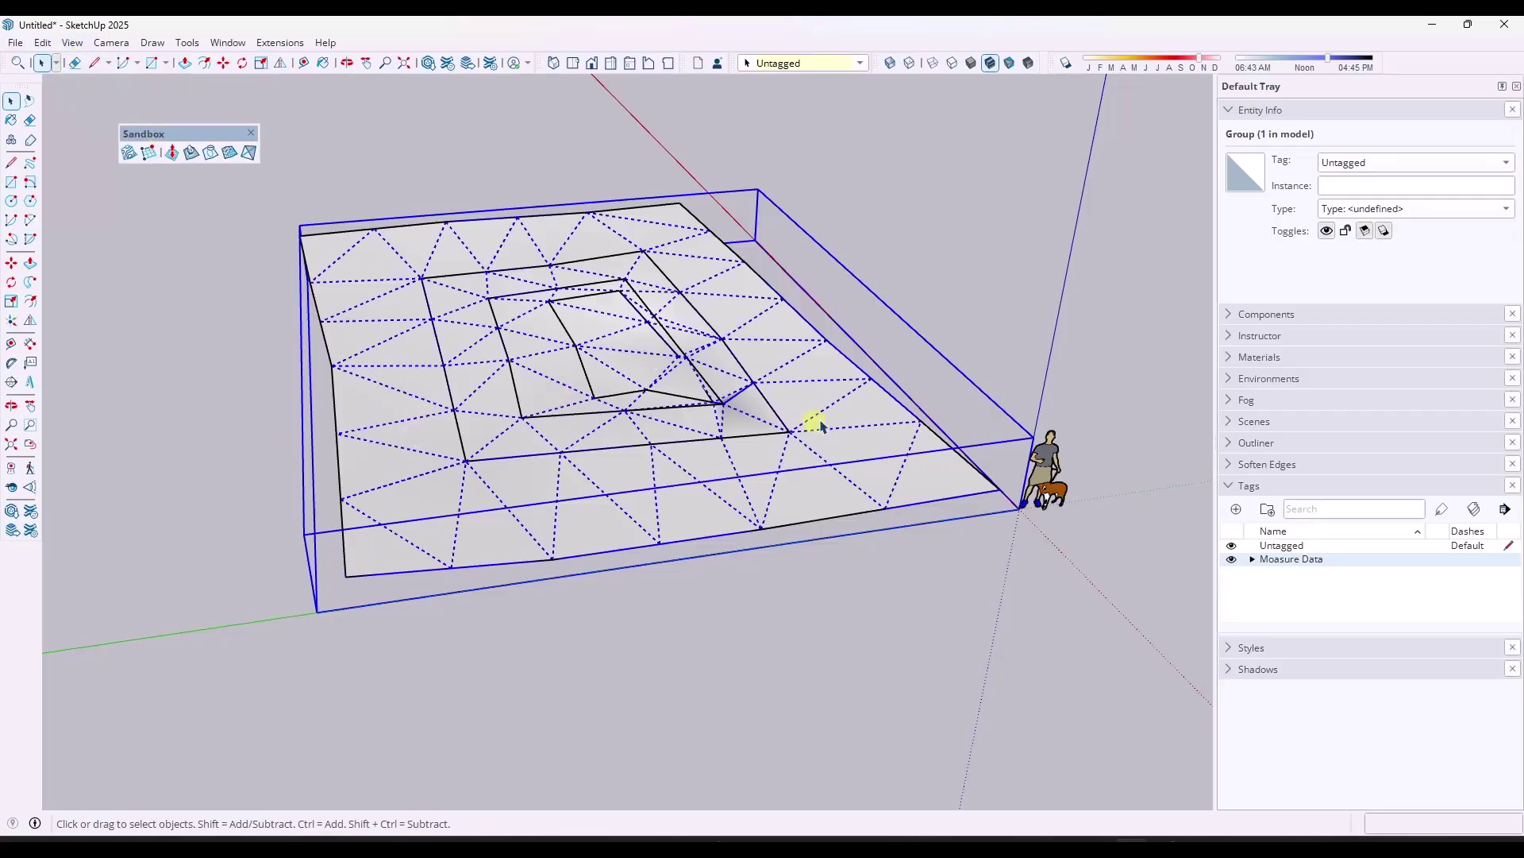
{"action": "scroll", "coordinate": [647, 339], "scroll_direction": "down", "scroll_amount": 3}
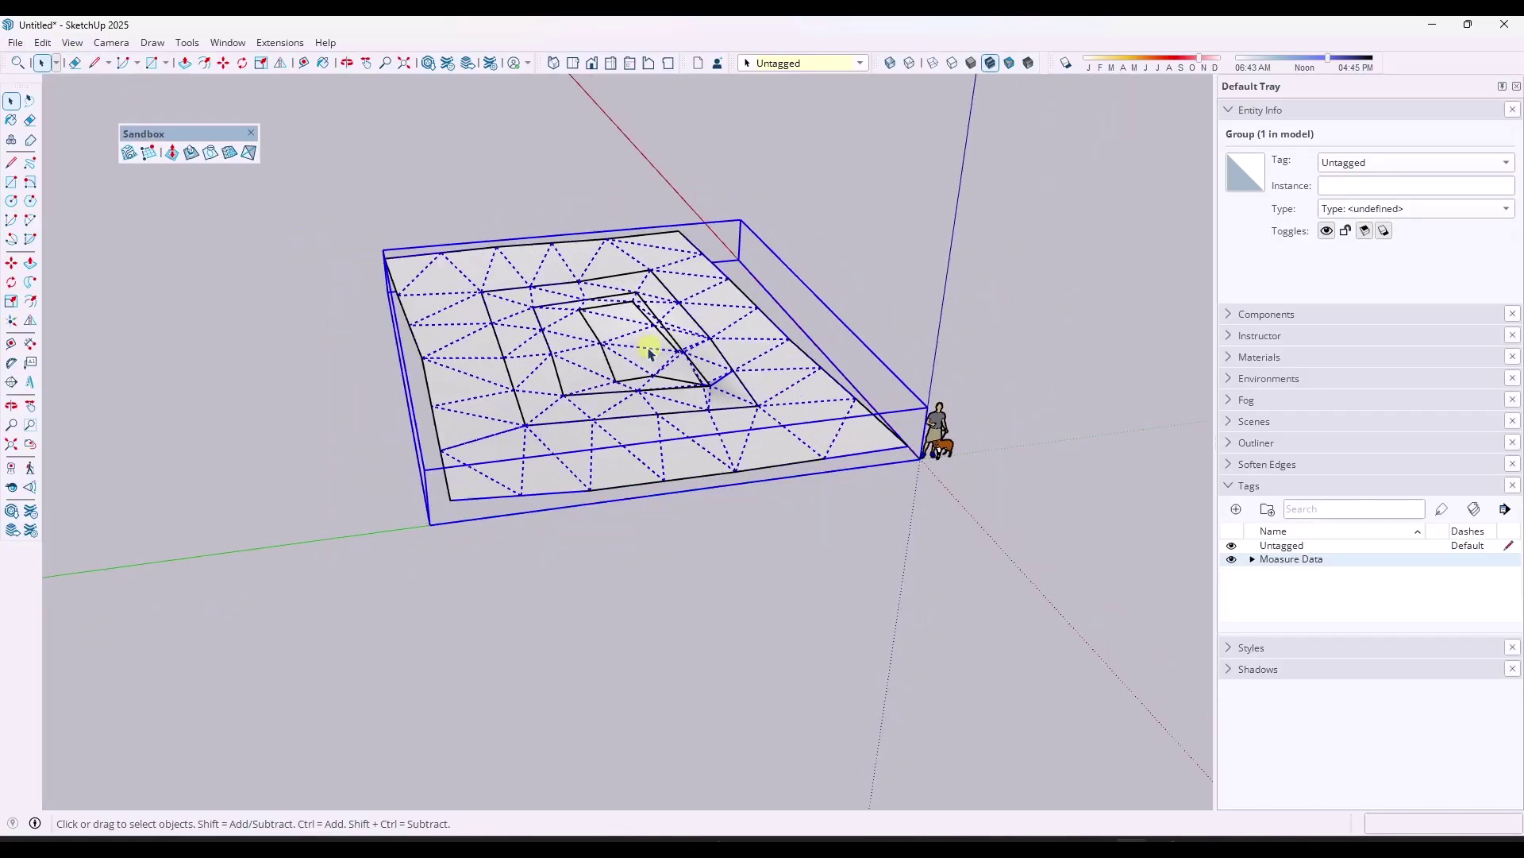
{"action": "middle_click_drag", "start_coordinate": [647, 339], "coordinate": [817, 347]}
{"action": "left_click", "coordinate": [844, 326]}
{"action": "left_click", "coordinate": [746, 420]}
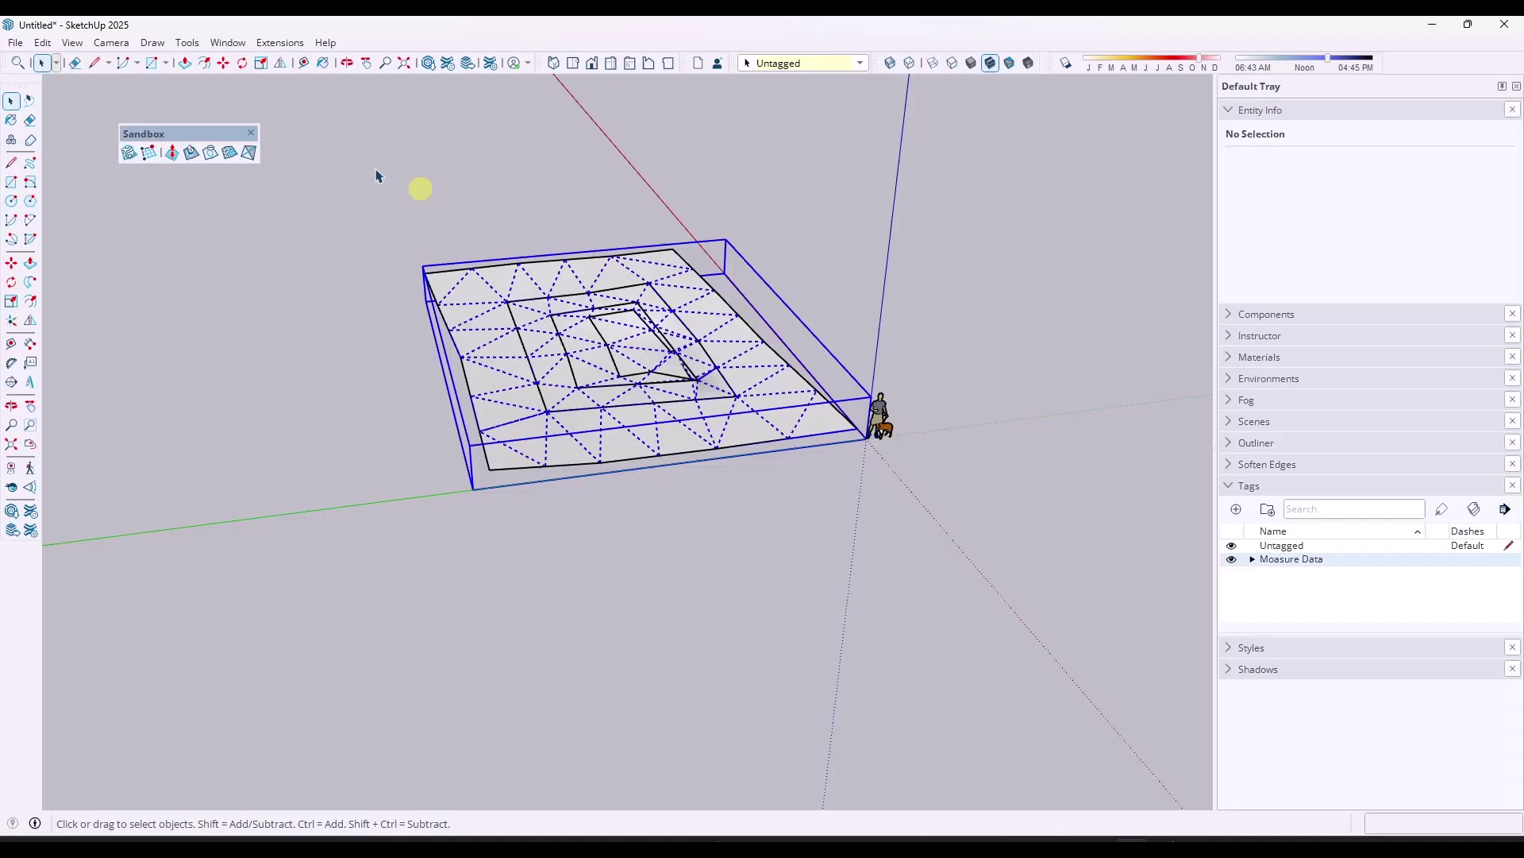
{"action": "left_click", "coordinate": [71, 43]}
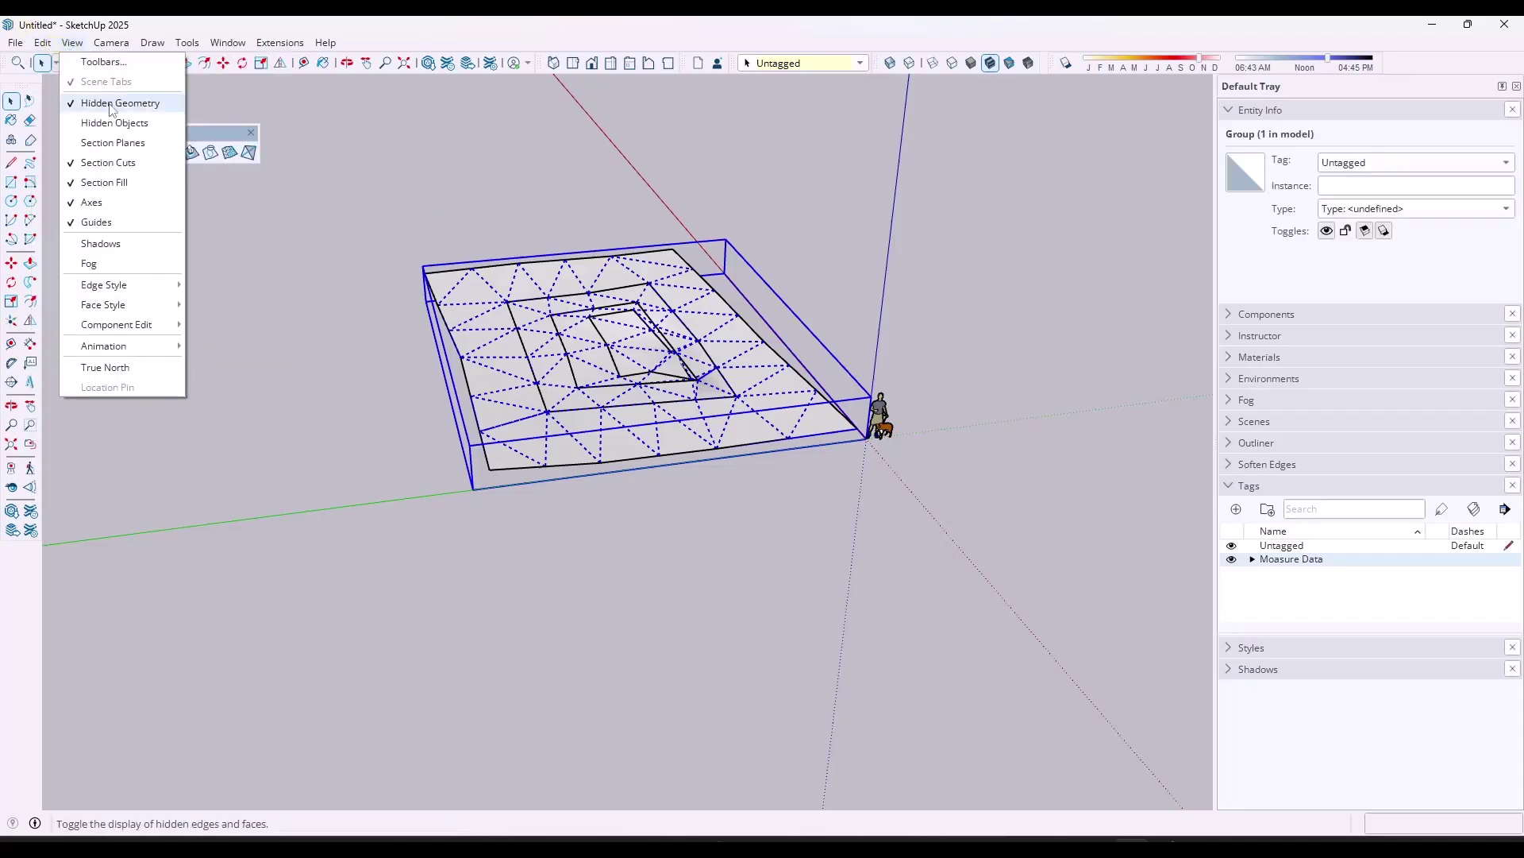
{"action": "left_click", "coordinate": [119, 103]}
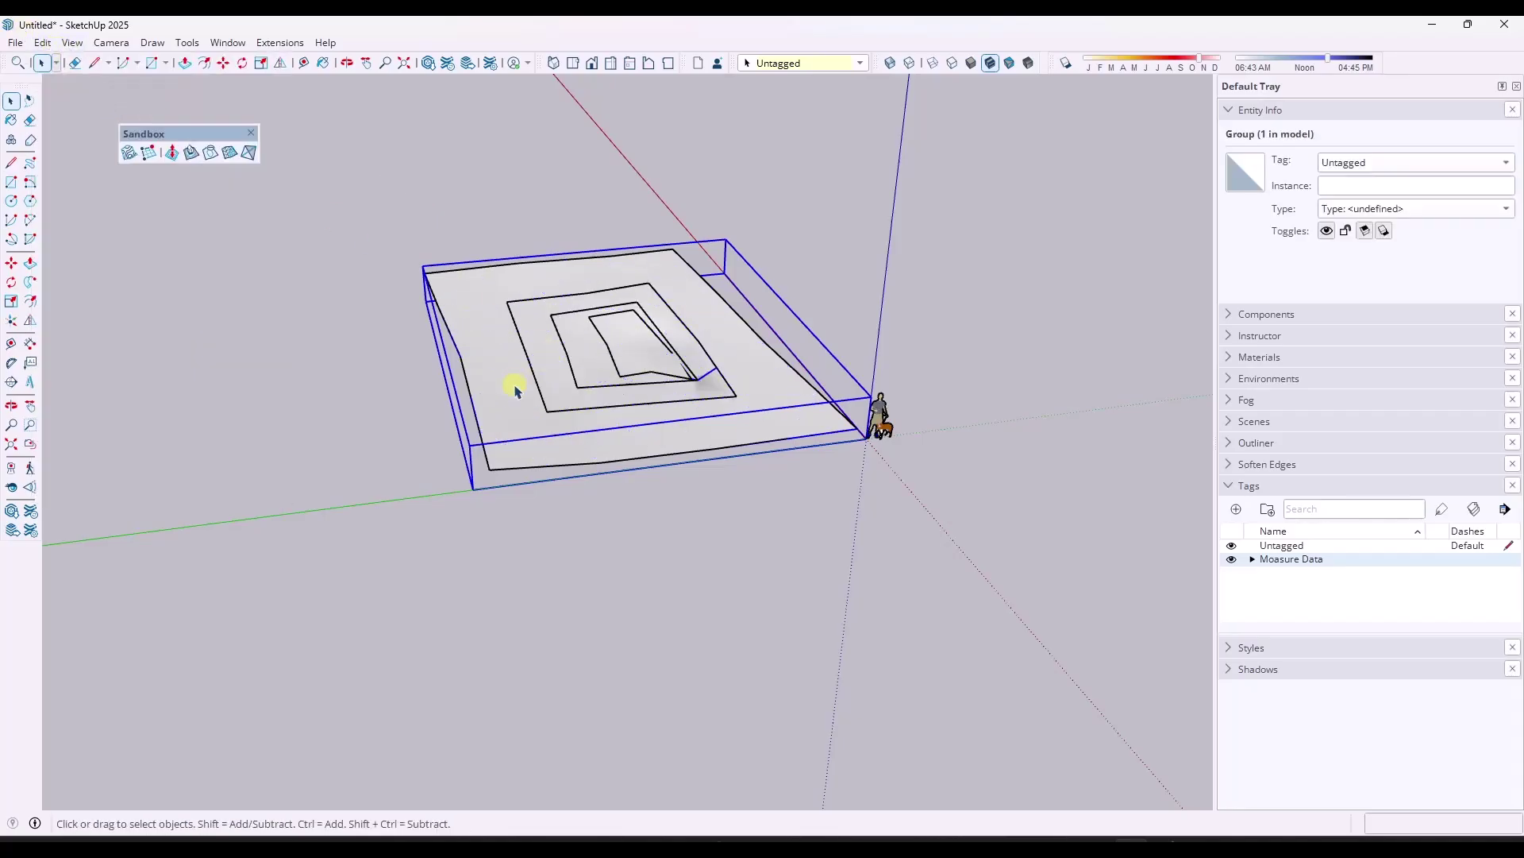
Copy the terrain group off to the right side.
{"action": "key", "text": "m"}
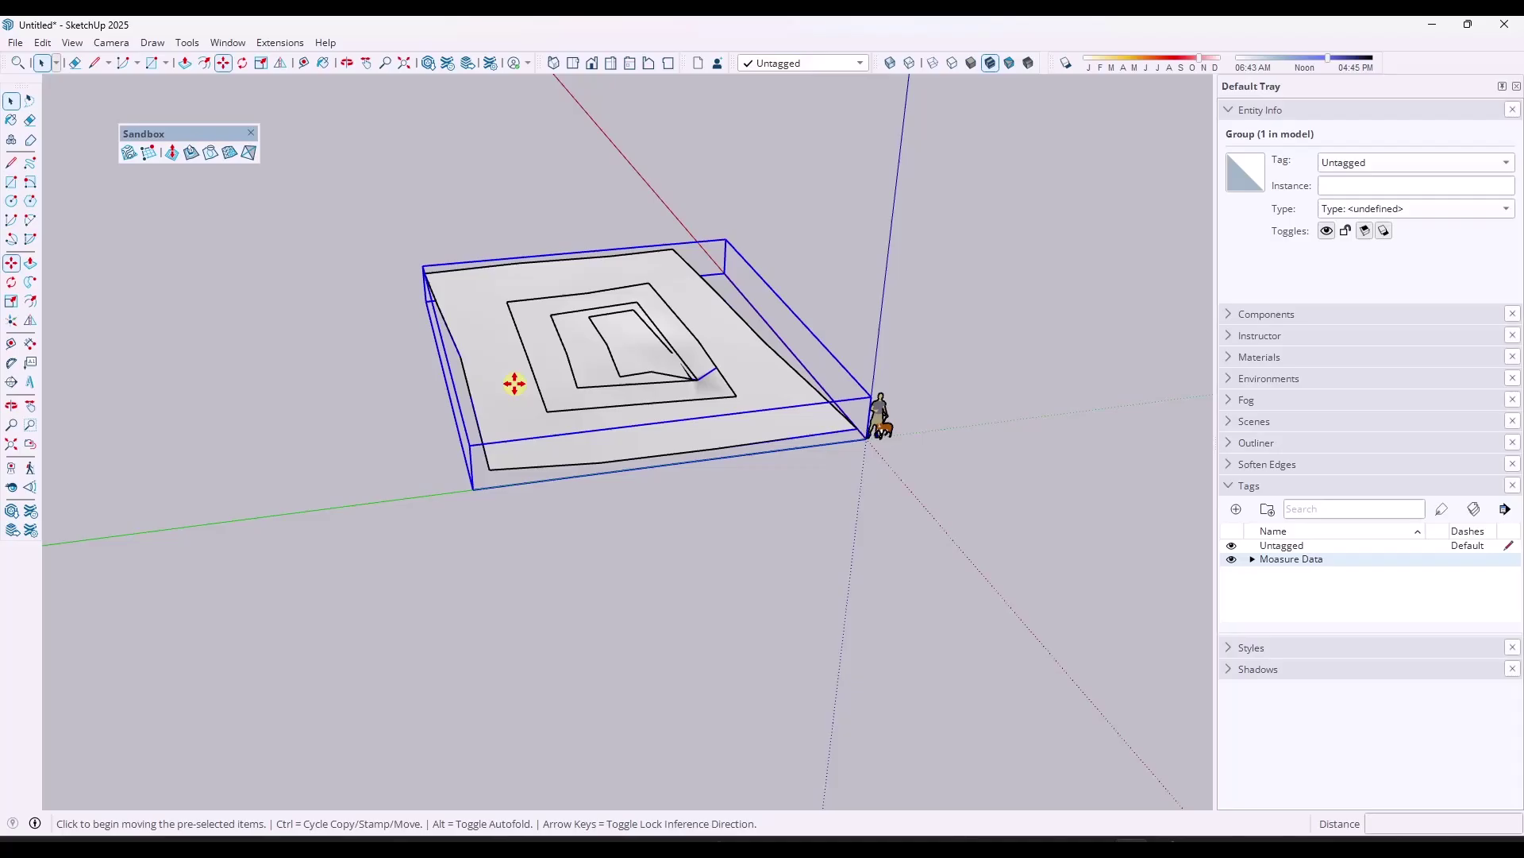
{"action": "key", "text": "ctrl"}
{"action": "scroll", "coordinate": [494, 471], "scroll_direction": "down", "scroll_amount": 3}
{"action": "left_click", "coordinate": [493, 472]}
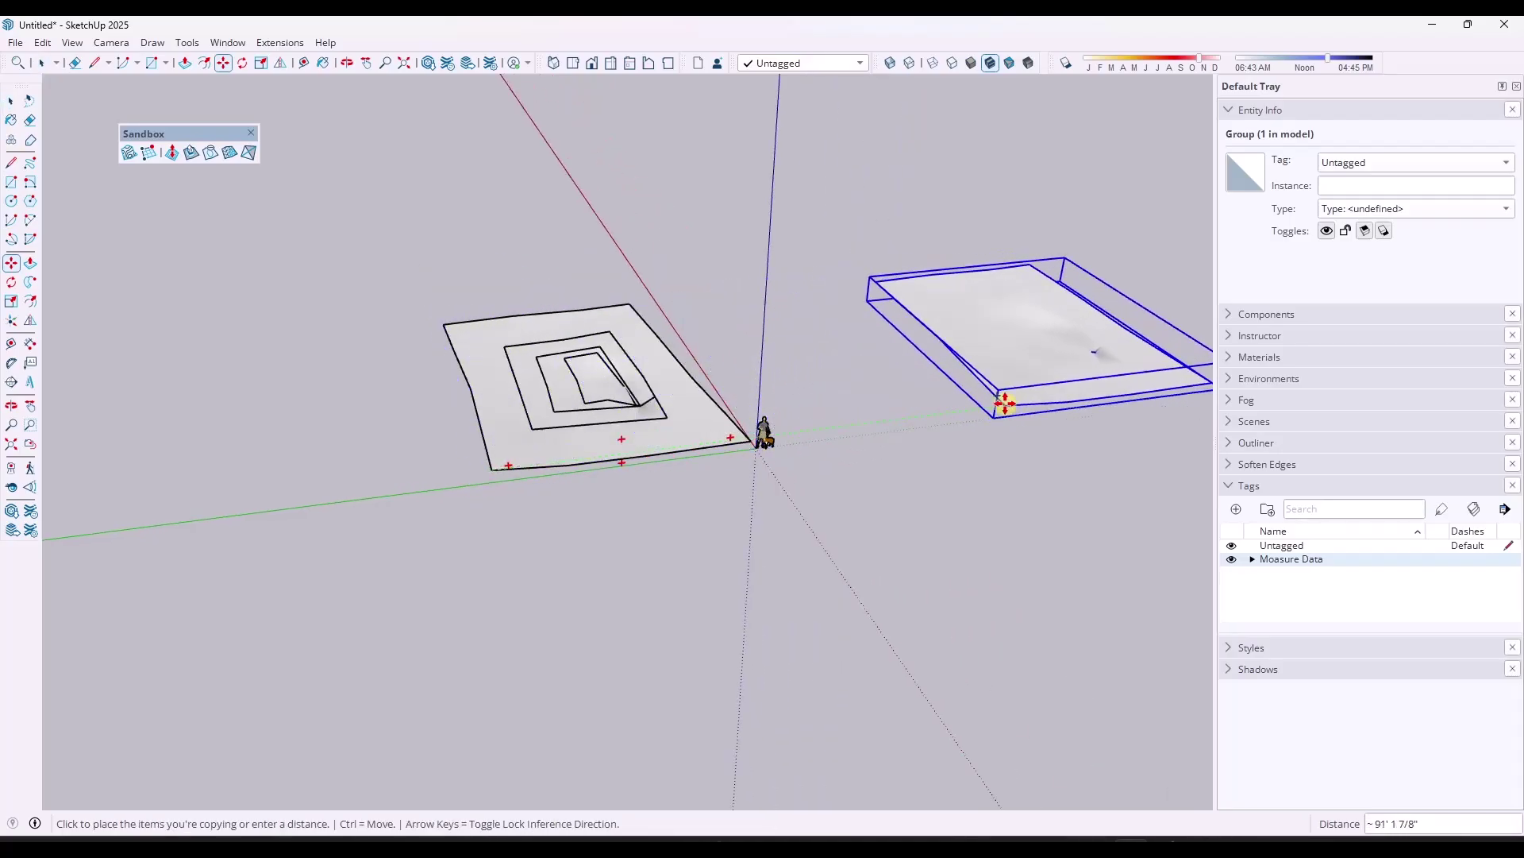
{"action": "left_click", "coordinate": [1004, 398]}
{"action": "scroll", "coordinate": [453, 248], "scroll_direction": "down", "scroll_amount": 3}
{"action": "middle_click_drag", "start_coordinate": [452, 249], "coordinate": [912, 228]}
{"action": "scroll", "coordinate": [756, 317], "scroll_direction": "up", "scroll_amount": 3}
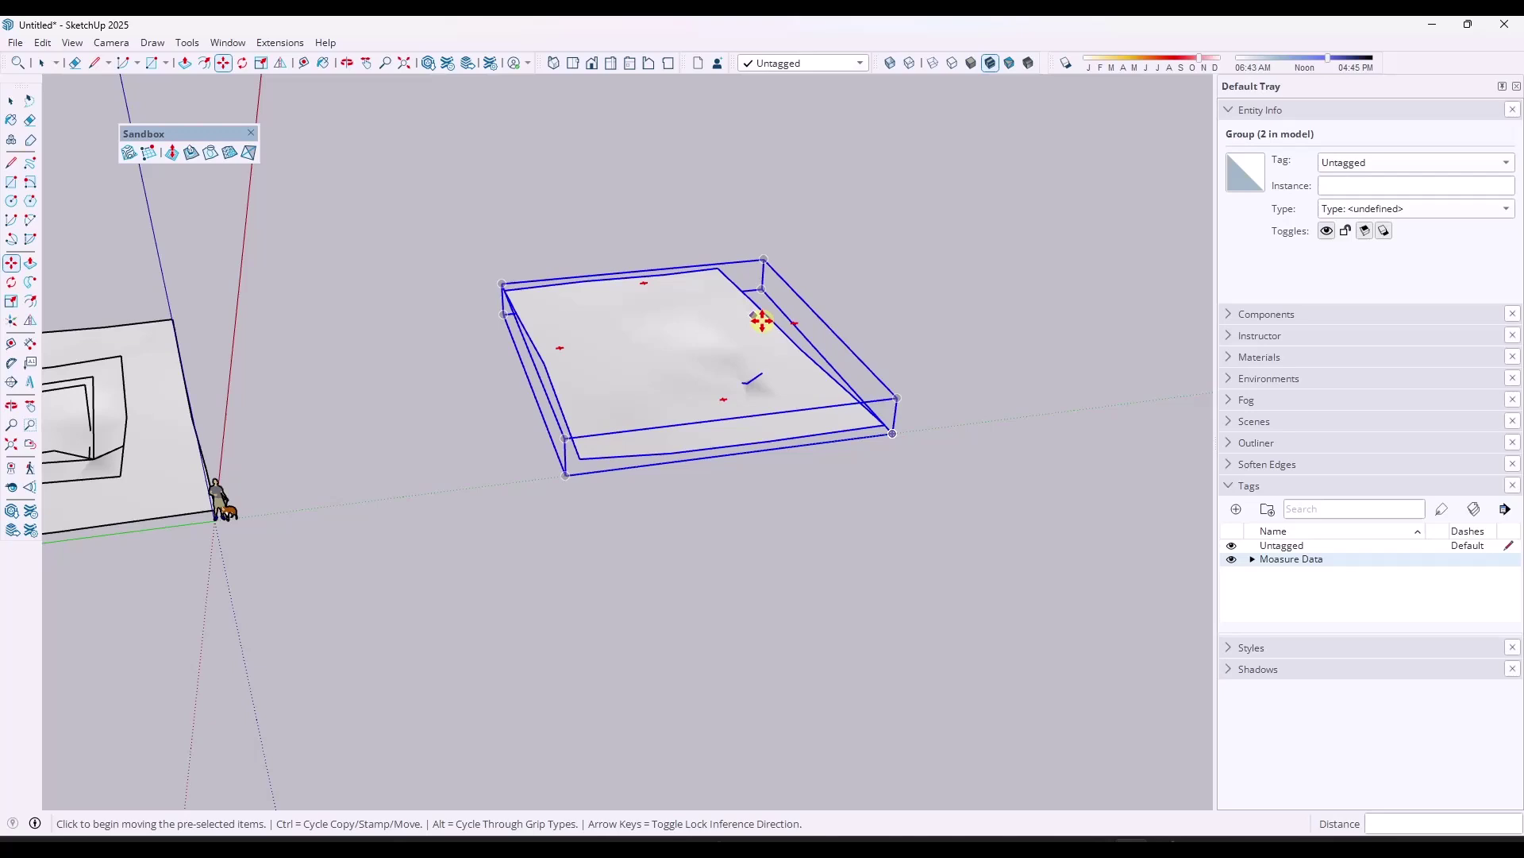
{"action": "middle_click_drag", "start_coordinate": [755, 317], "coordinate": [674, 343]}
{"action": "key", "text": "space"}
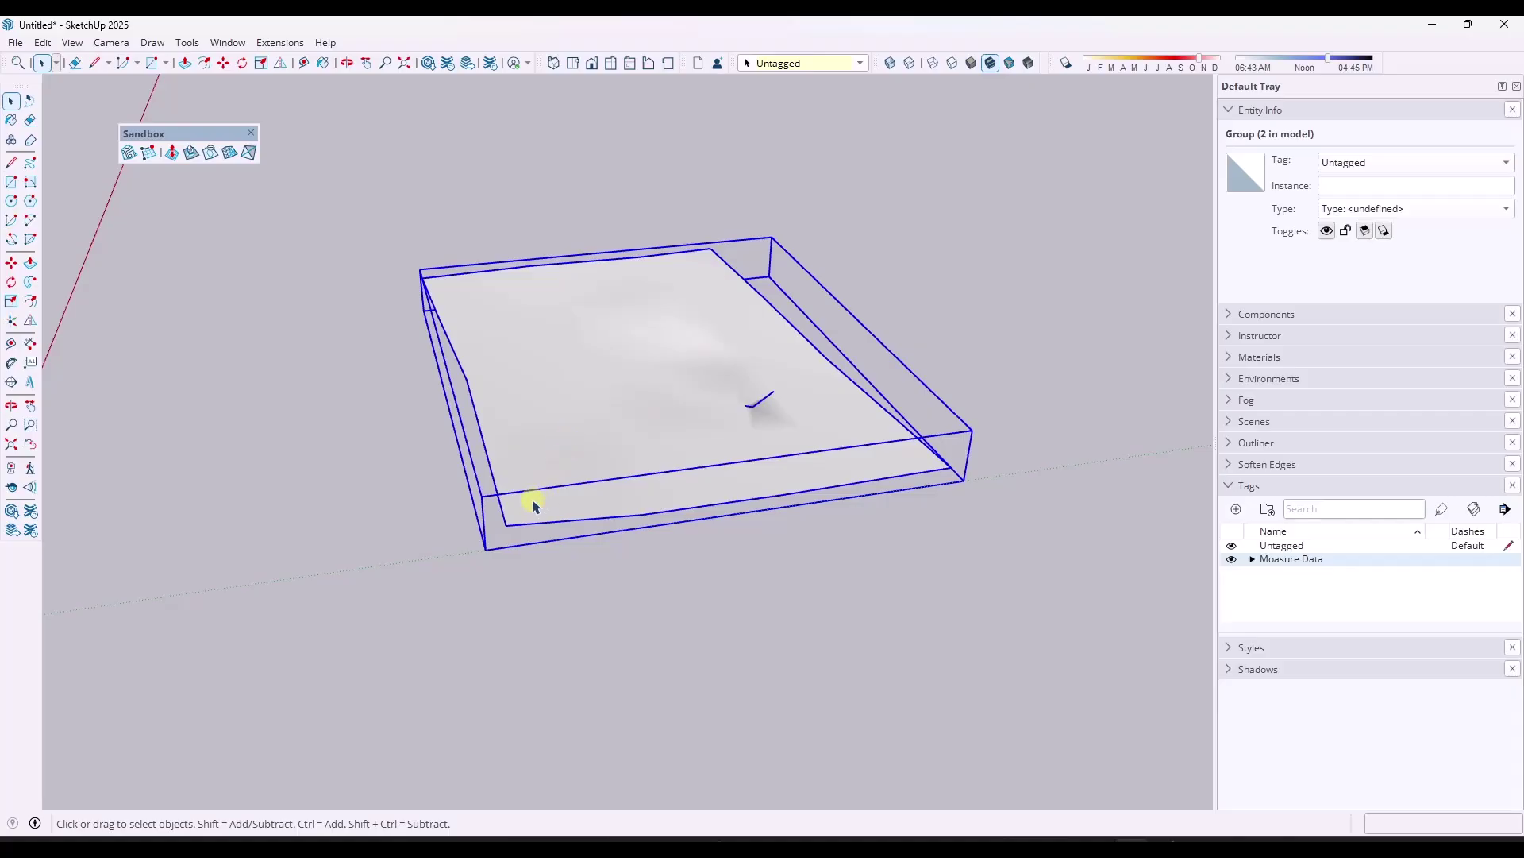
Draw a vertical line rising from the copied terrain's front corner.
{"action": "key", "text": "l"}
{"action": "left_click", "coordinate": [507, 524]}
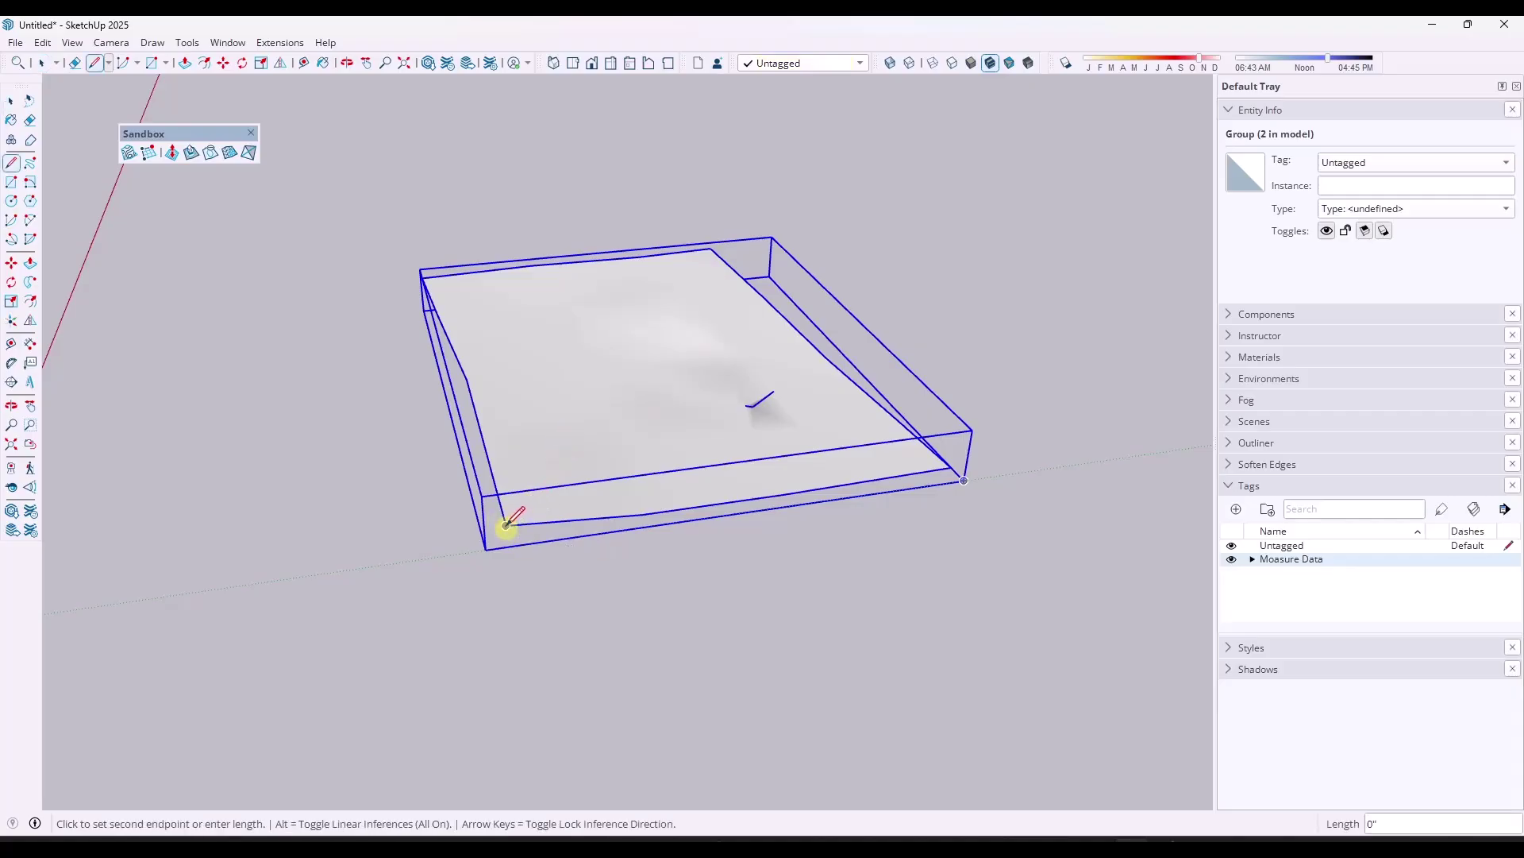
{"action": "middle_click_drag", "start_coordinate": [506, 524], "coordinate": [503, 432]}
{"action": "left_click", "coordinate": [502, 333]}
{"action": "mouse_move", "coordinate": [502, 334]}
{"action": "middle_mouse_down"}
{"action": "mouse_move", "coordinate": [505, 274]}
{"action": "mouse_move", "coordinate": [528, 379]}
{"action": "mouse_move", "coordinate": [517, 486]}
{"action": "middle_mouse_up"}
Draw a flat rectangular plane starting from the top of the vertical line.
{"action": "key", "text": "space"}
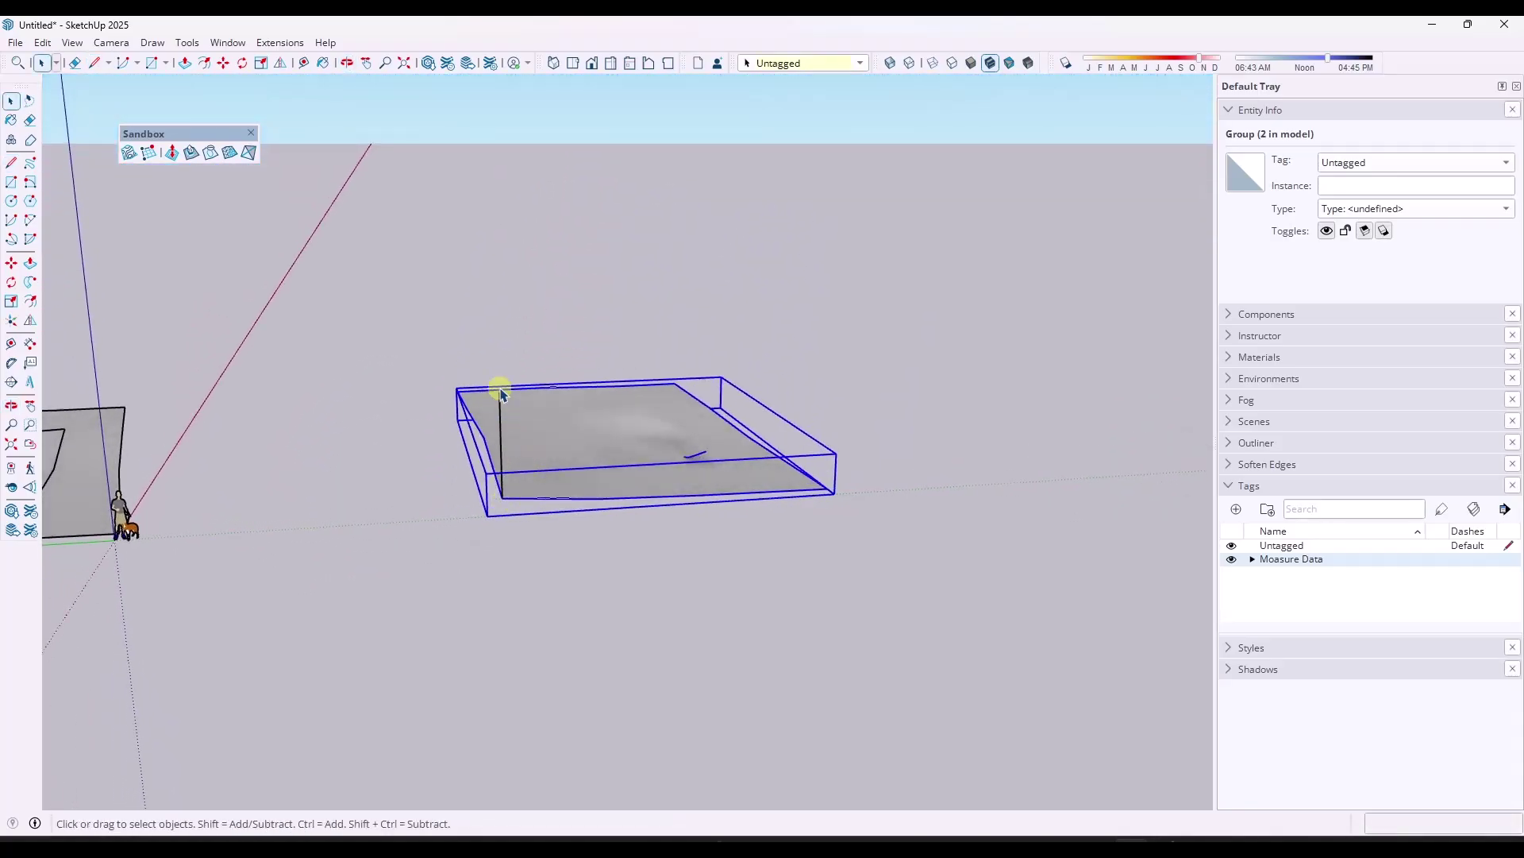
{"action": "key", "text": "r"}
{"action": "left_click", "coordinate": [500, 391]}
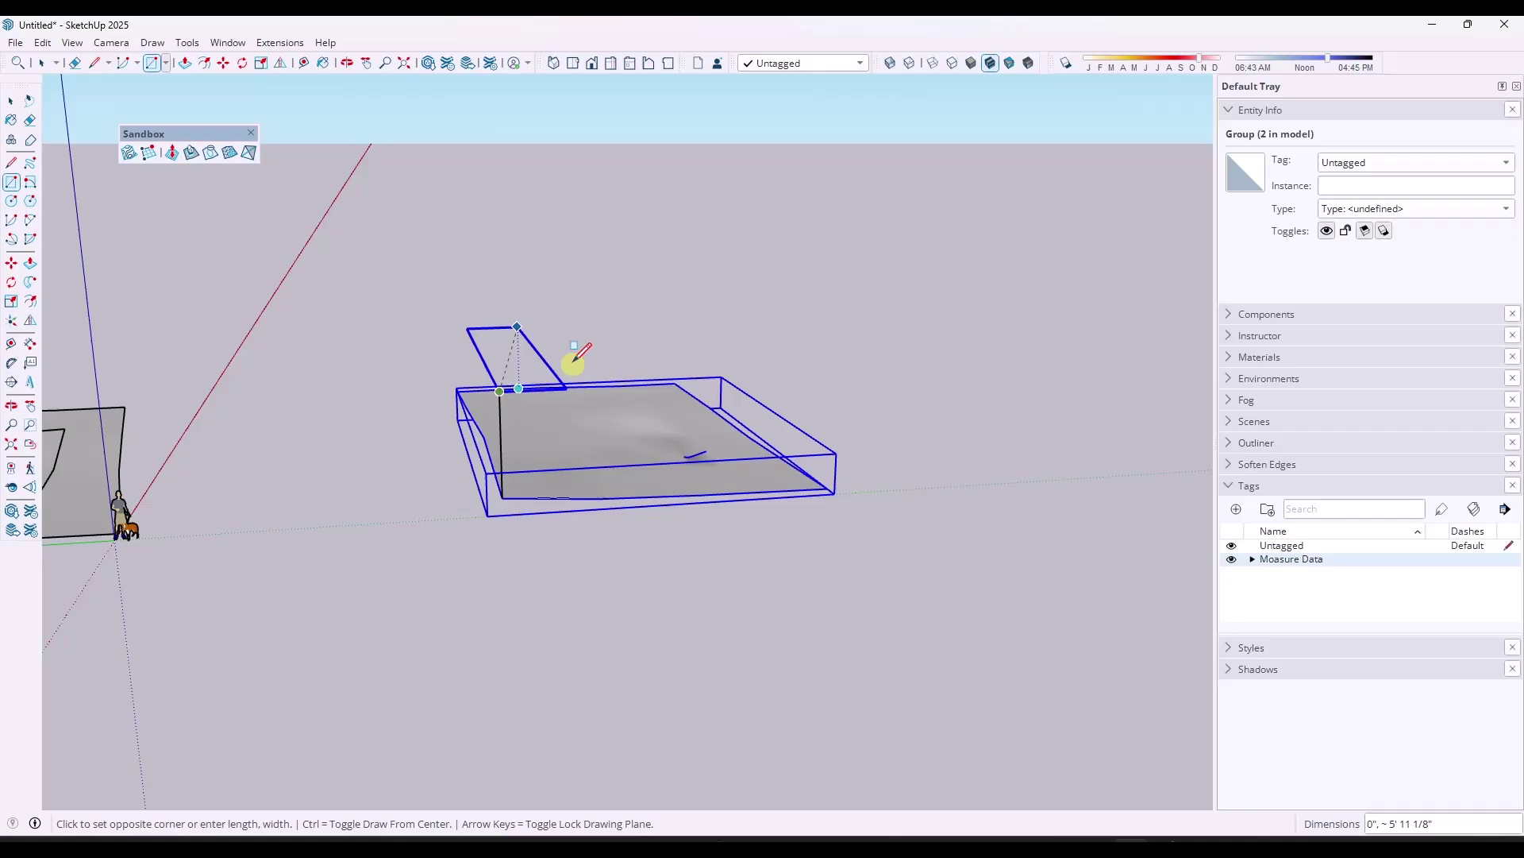
{"action": "middle_click_drag", "start_coordinate": [667, 350], "coordinate": [670, 398]}
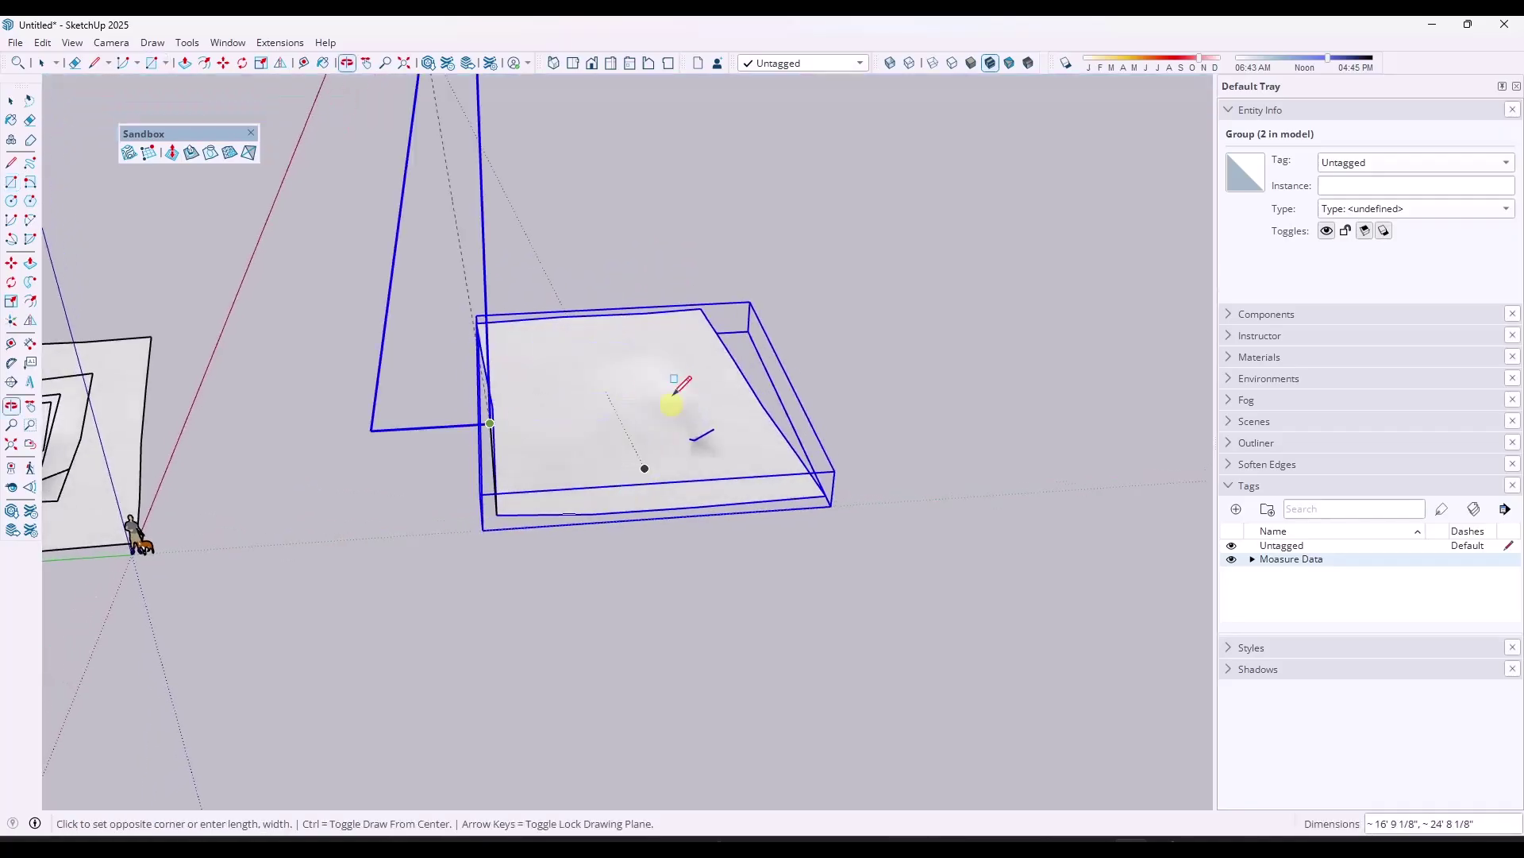
{"action": "left_click", "coordinate": [701, 308]}
Erase the temporary vertical line.
{"action": "key", "text": "e"}
{"action": "mouse_move", "coordinate": [544, 442]}
{"action": "middle_mouse_down"}
{"action": "mouse_move", "coordinate": [511, 254]}
{"action": "mouse_move", "coordinate": [493, 384]}
{"action": "middle_mouse_up"}
{"action": "left_click", "coordinate": [500, 394]}
{"action": "key", "text": "o"}
{"action": "mouse_move", "coordinate": [500, 394]}
{"action": "left_mouse_down"}
{"action": "mouse_move", "coordinate": [629, 548]}
{"action": "mouse_move", "coordinate": [718, 595]}
{"action": "mouse_move", "coordinate": [534, 482]}
{"action": "left_mouse_up"}
{"action": "key", "text": "space"}
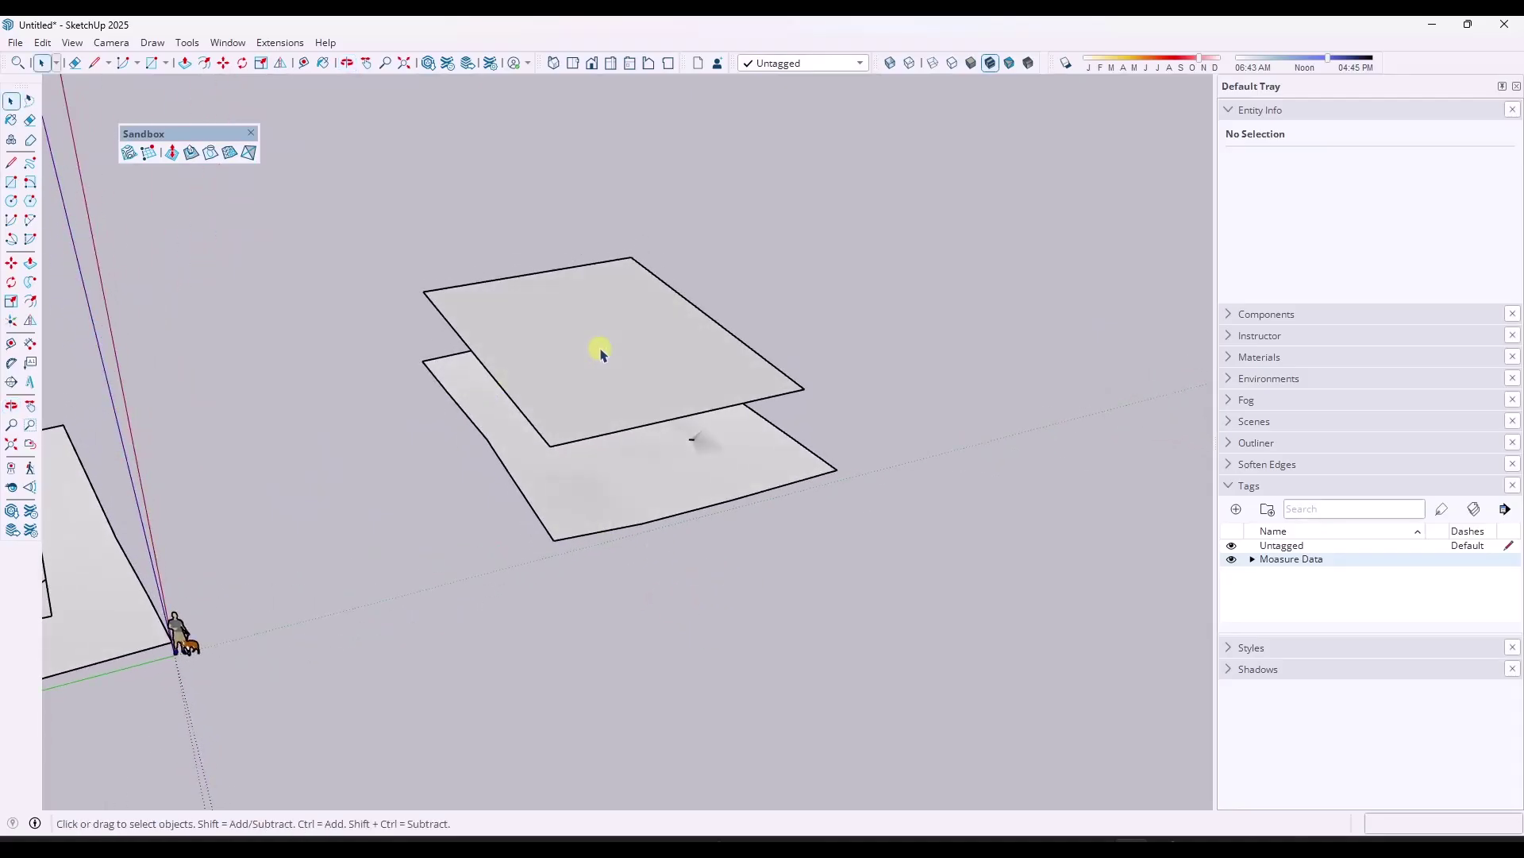
Move the plane's right-hand edge down about 8' 6" so the plane slopes.
{"action": "left_click", "coordinate": [602, 353]}
{"action": "scroll", "coordinate": [739, 367], "scroll_direction": "up", "scroll_amount": 2}
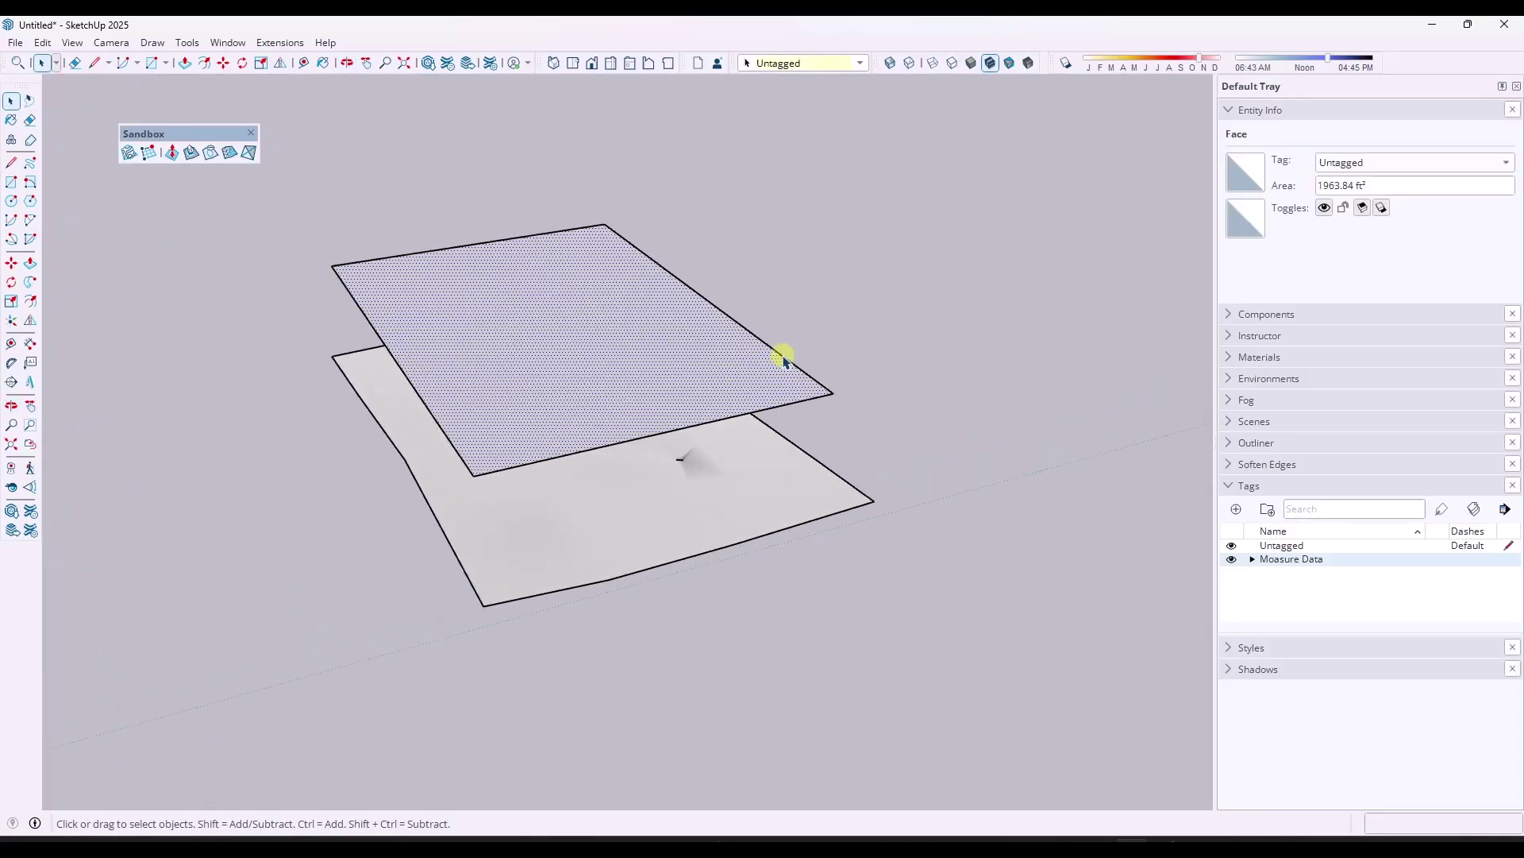
{"action": "left_click", "coordinate": [779, 354]}
{"action": "key", "text": "m"}
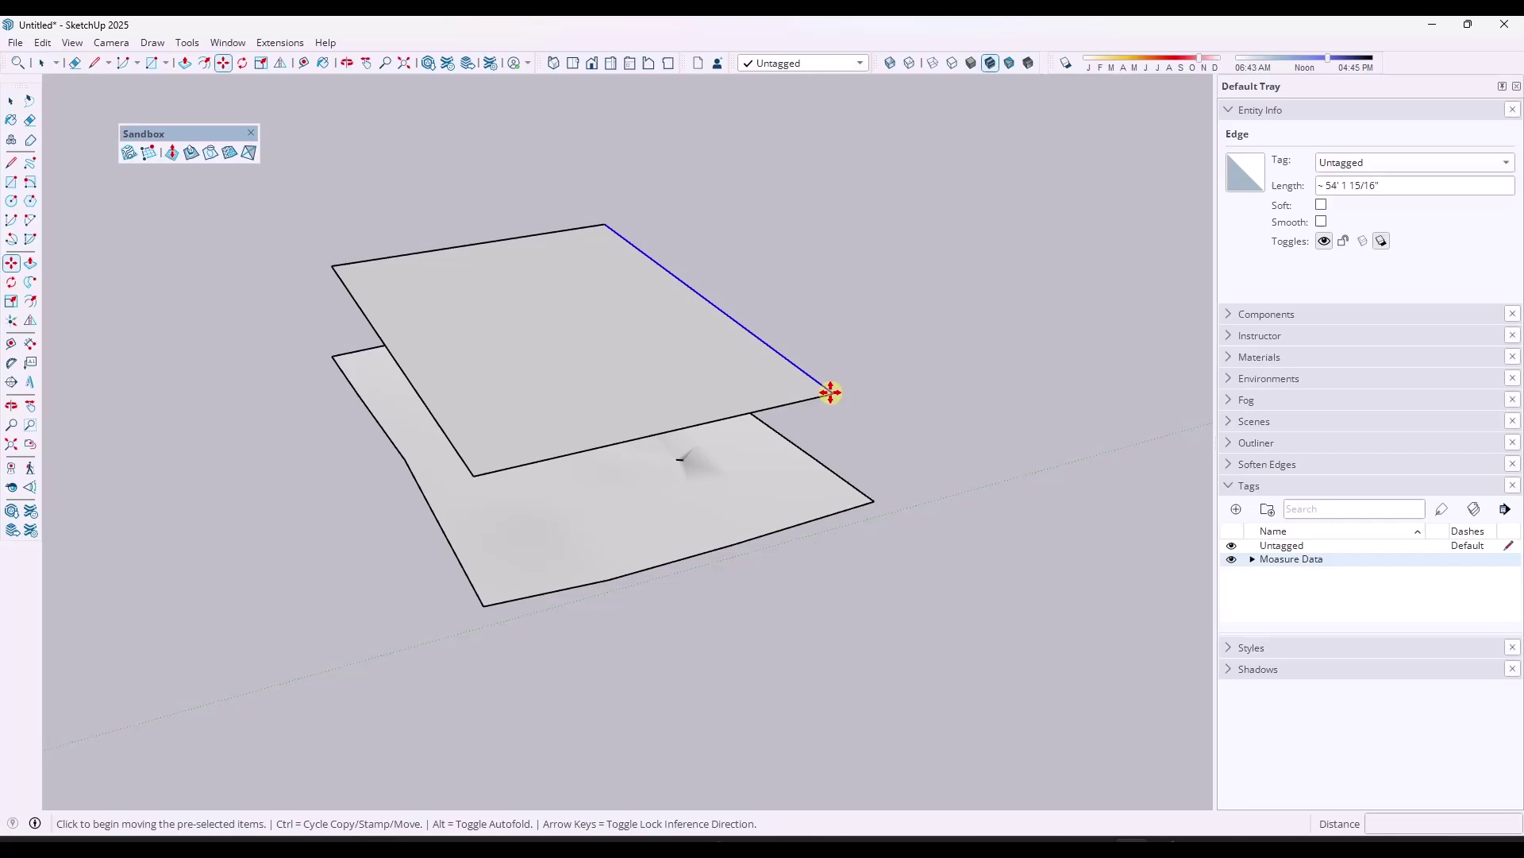
{"action": "left_click", "coordinate": [831, 392]}
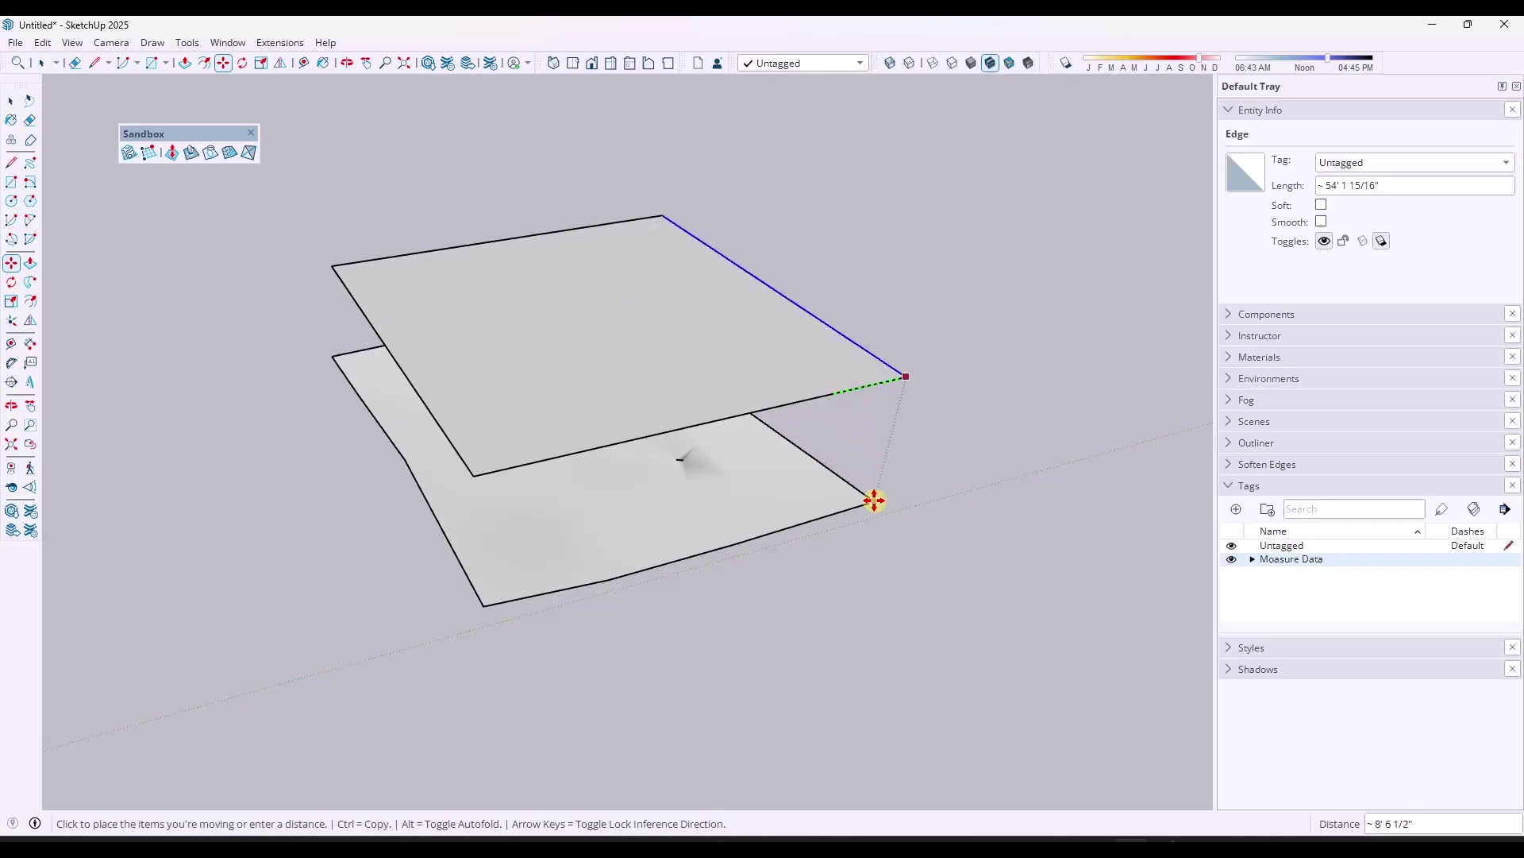
{"action": "left_click", "coordinate": [874, 500]}
{"action": "middle_click_drag", "start_coordinate": [616, 412], "coordinate": [497, 428]}
Place guides from the plane's front and top edges to locate its centre.
{"action": "key", "text": "space"}
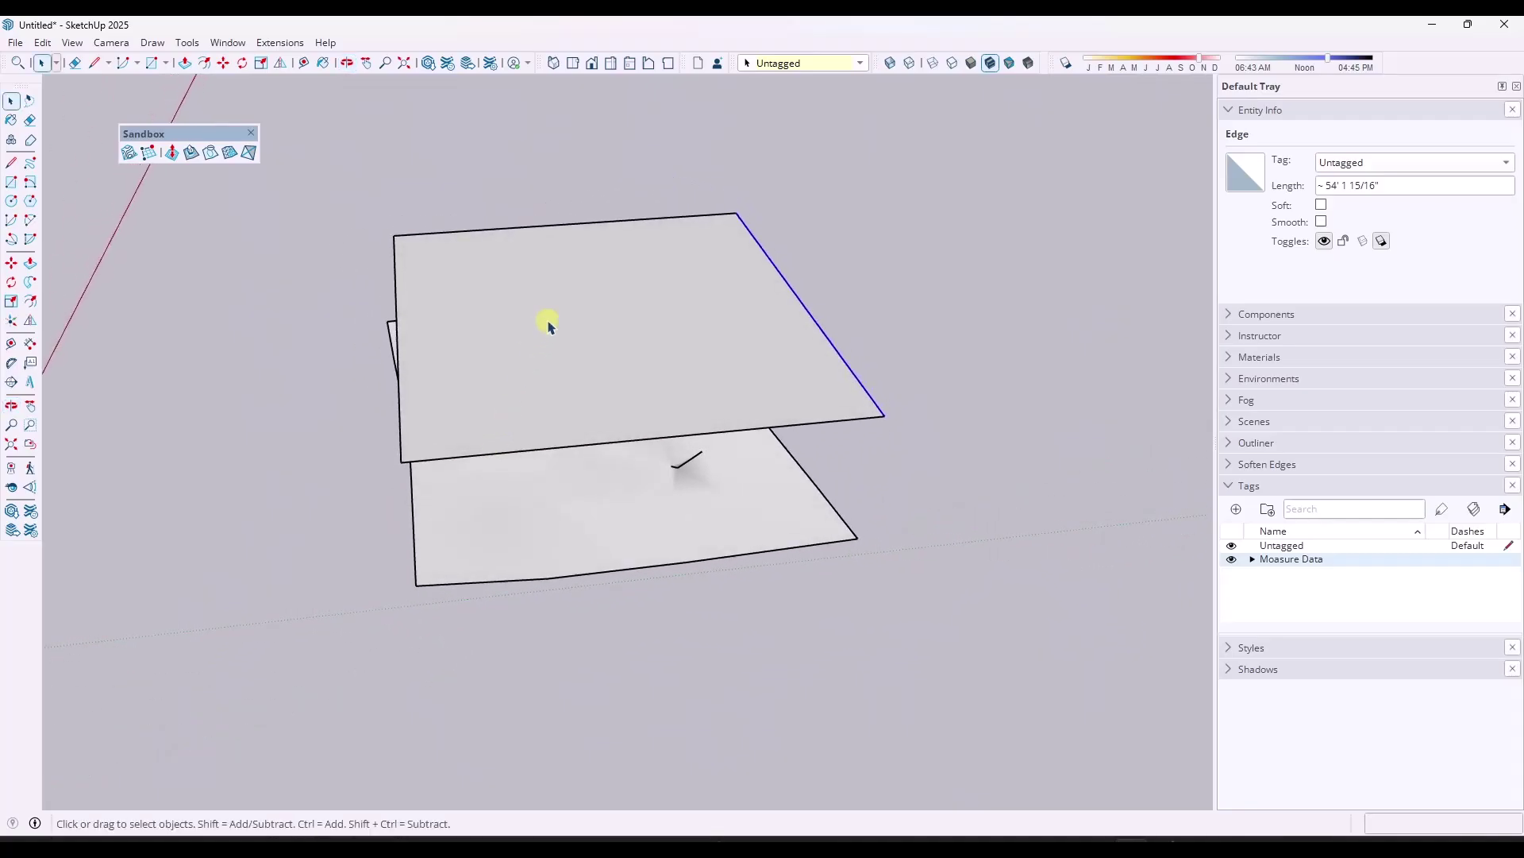
{"action": "middle_click_drag", "start_coordinate": [548, 325], "coordinate": [555, 378]}
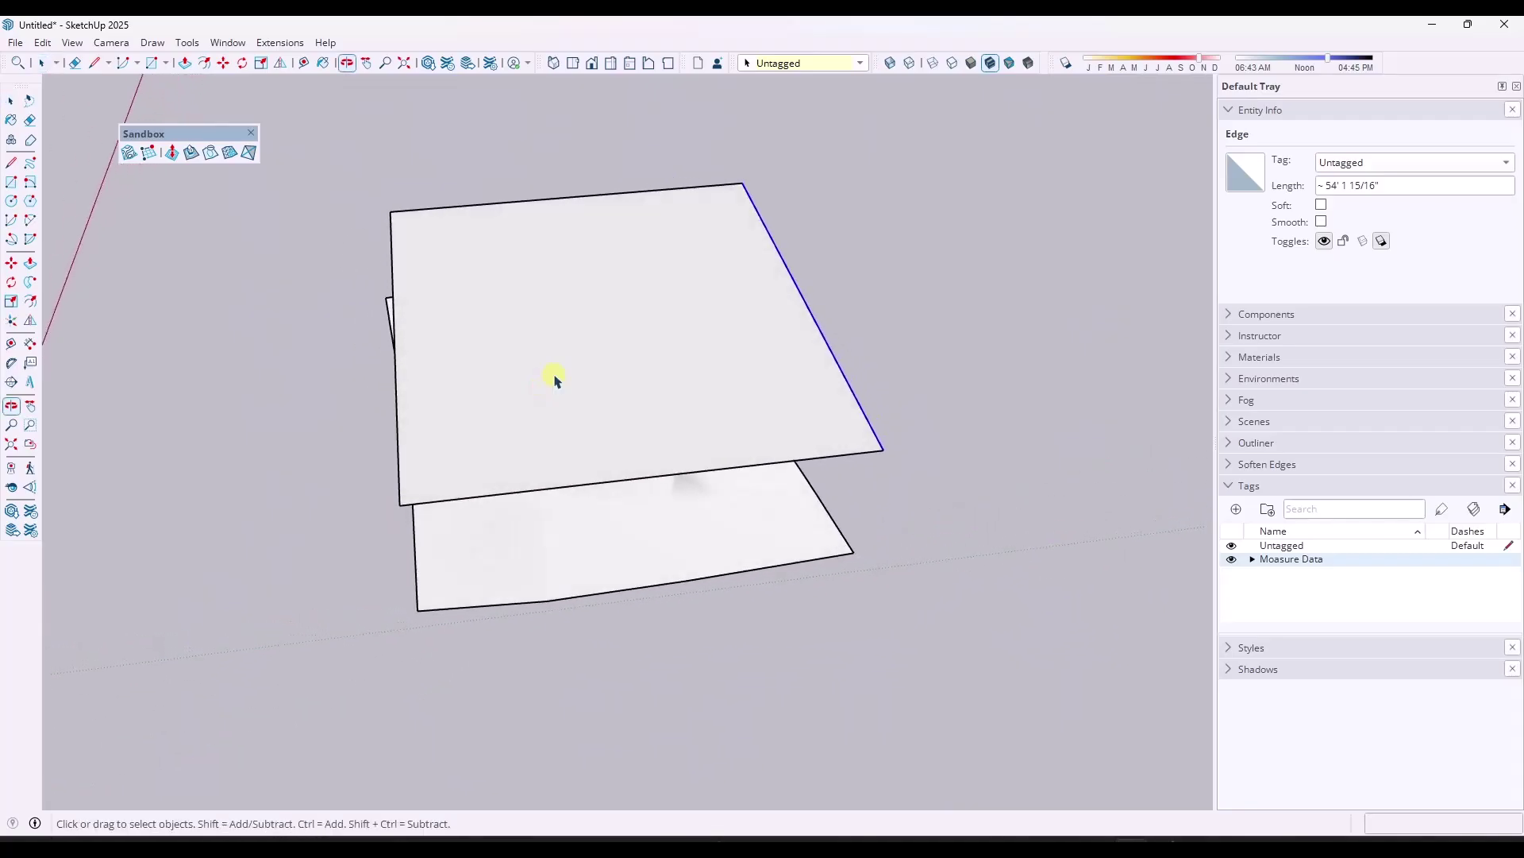
{"action": "left_click", "coordinate": [11, 344]}
{"action": "left_click", "coordinate": [522, 492]}
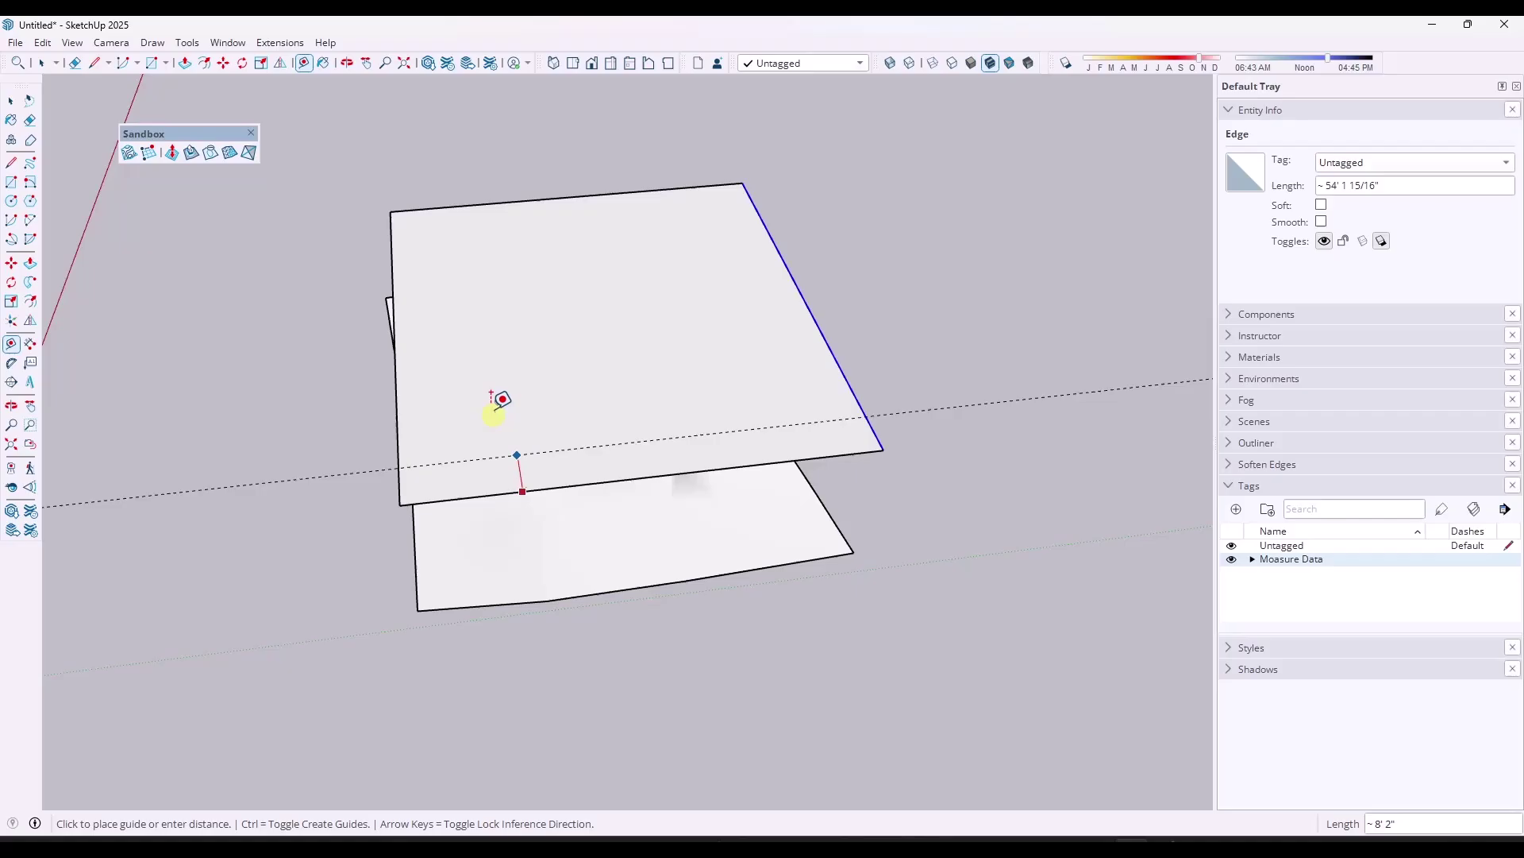
{"action": "left_click", "coordinate": [397, 334]}
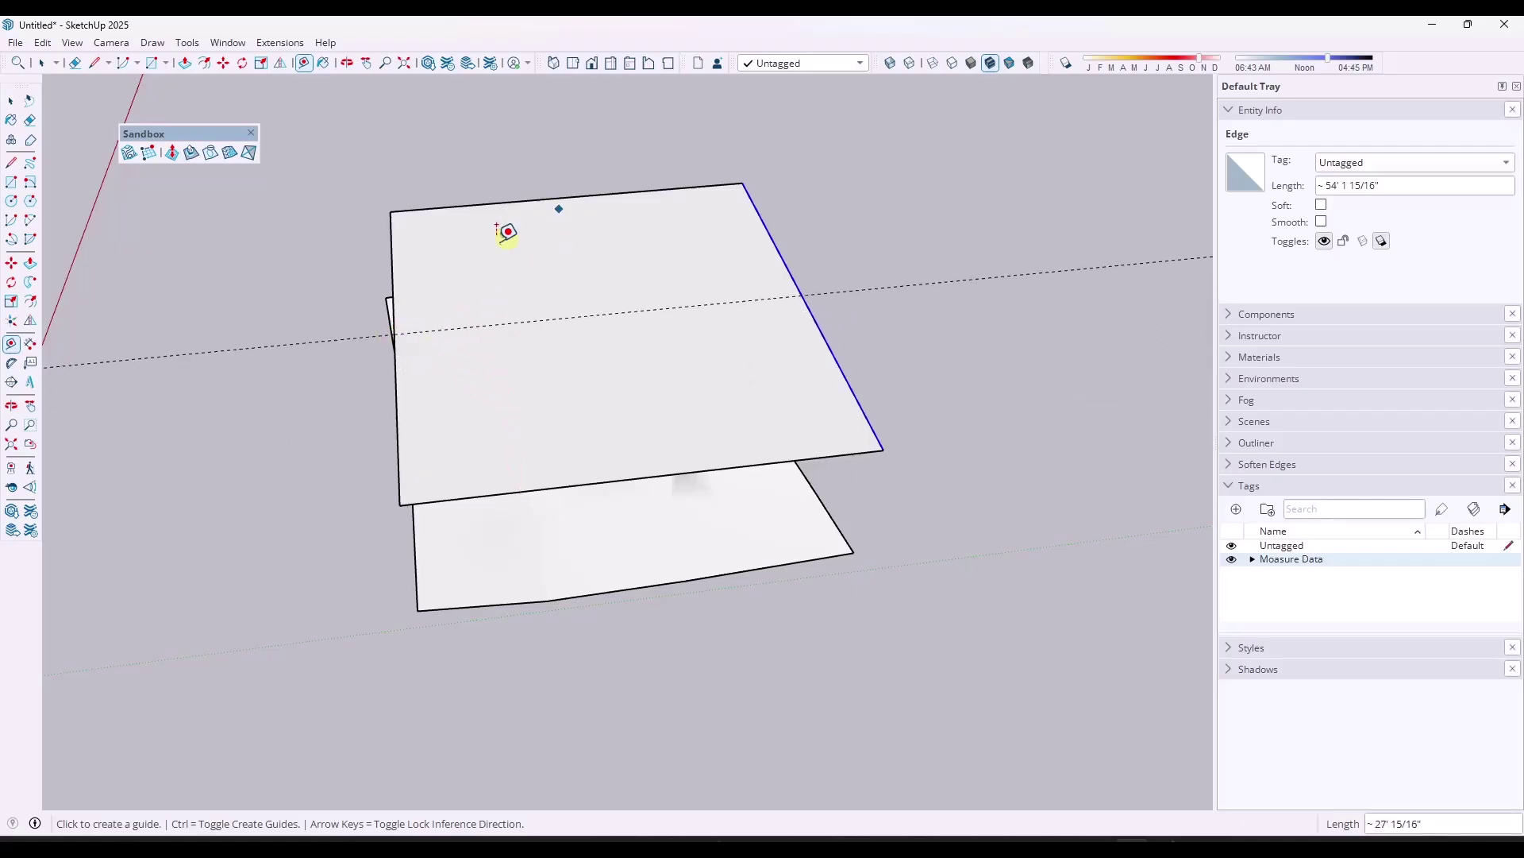
{"action": "left_click", "coordinate": [570, 196]}
{"action": "key", "text": "space"}
Draw 7'6" and 10' helper lines from the guides' crossing point.
{"action": "key", "text": "l"}
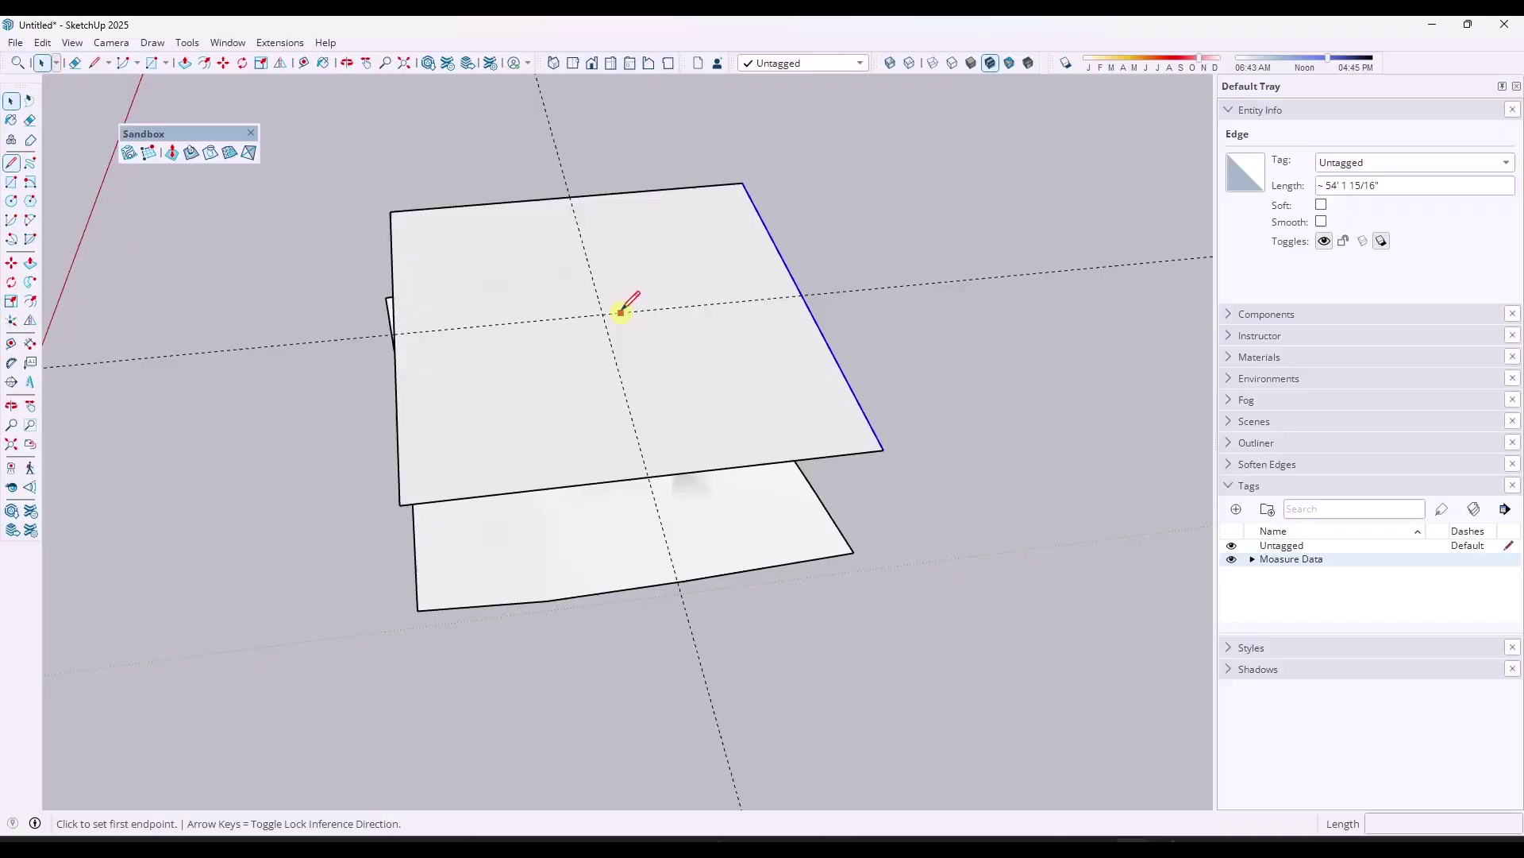
{"action": "left_click", "coordinate": [604, 315]}
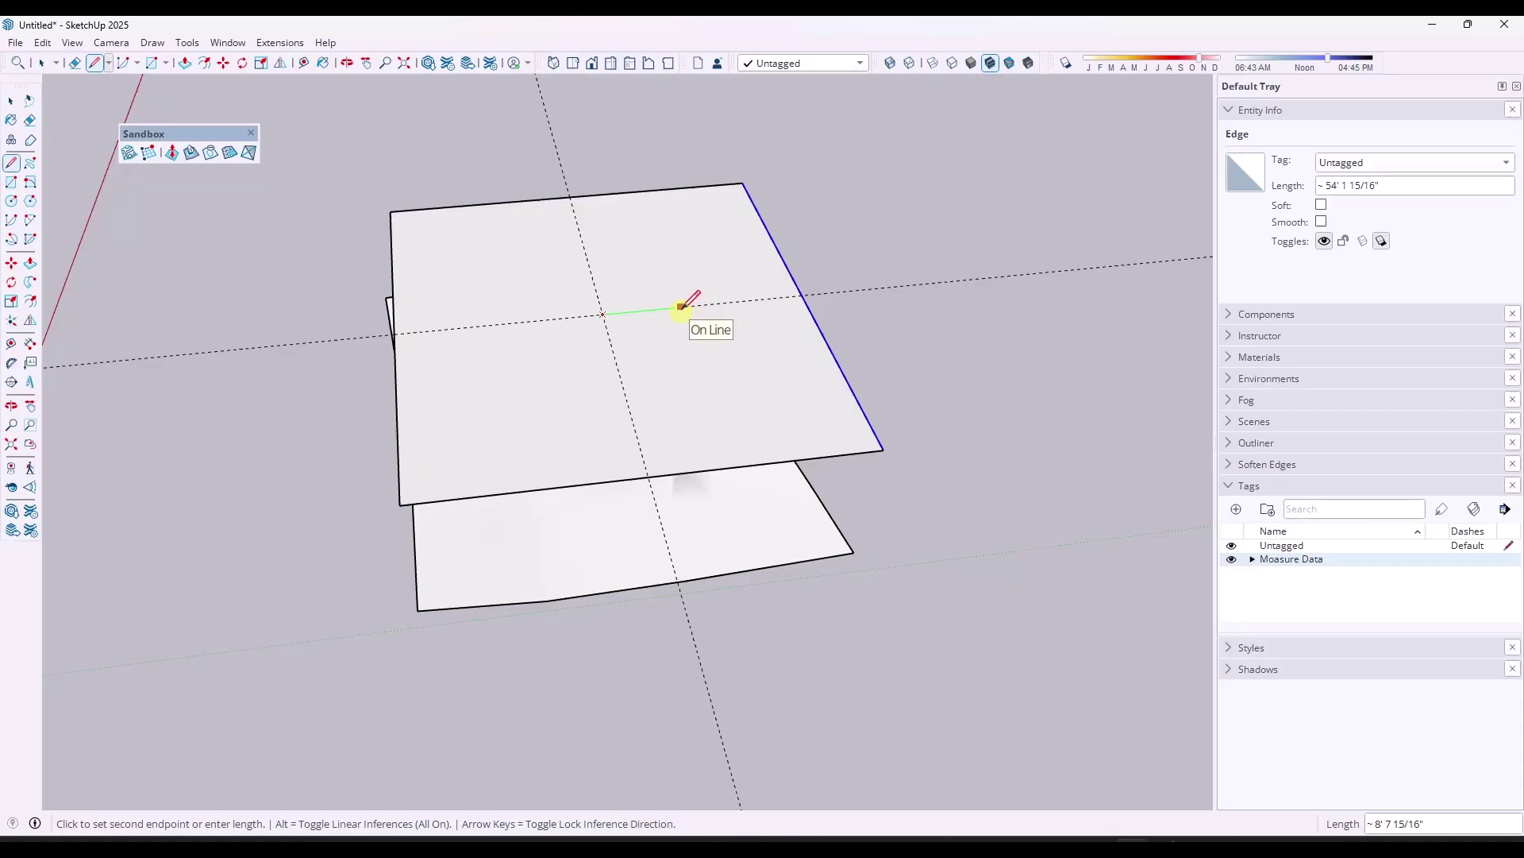
{"action": "type", "text": "7'6"}
{"action": "key", "text": "Return"}
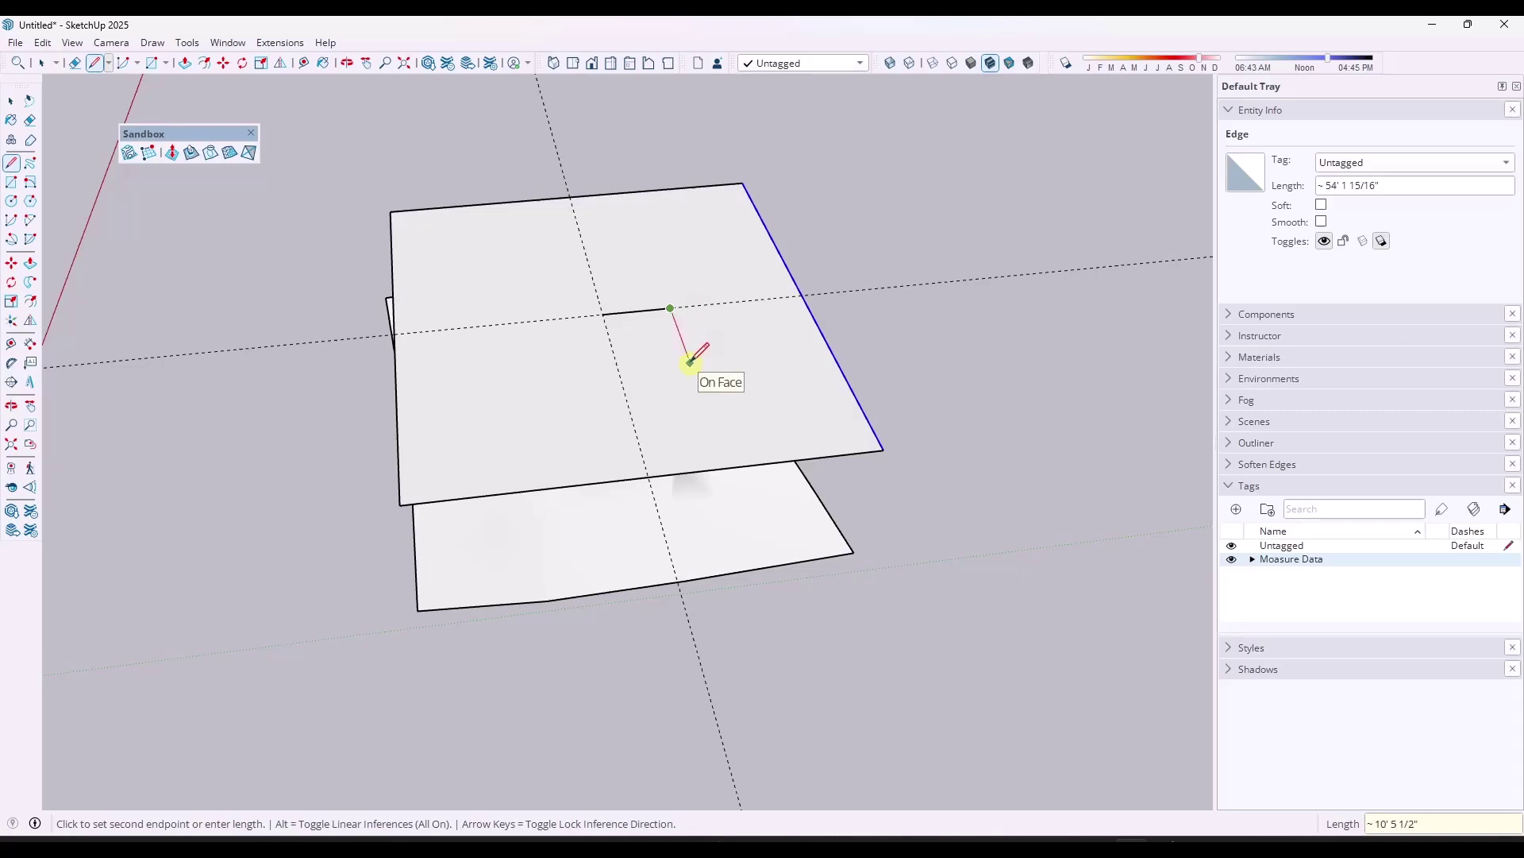
{"action": "type", "text": "10'"}
{"action": "key", "text": "Return"}
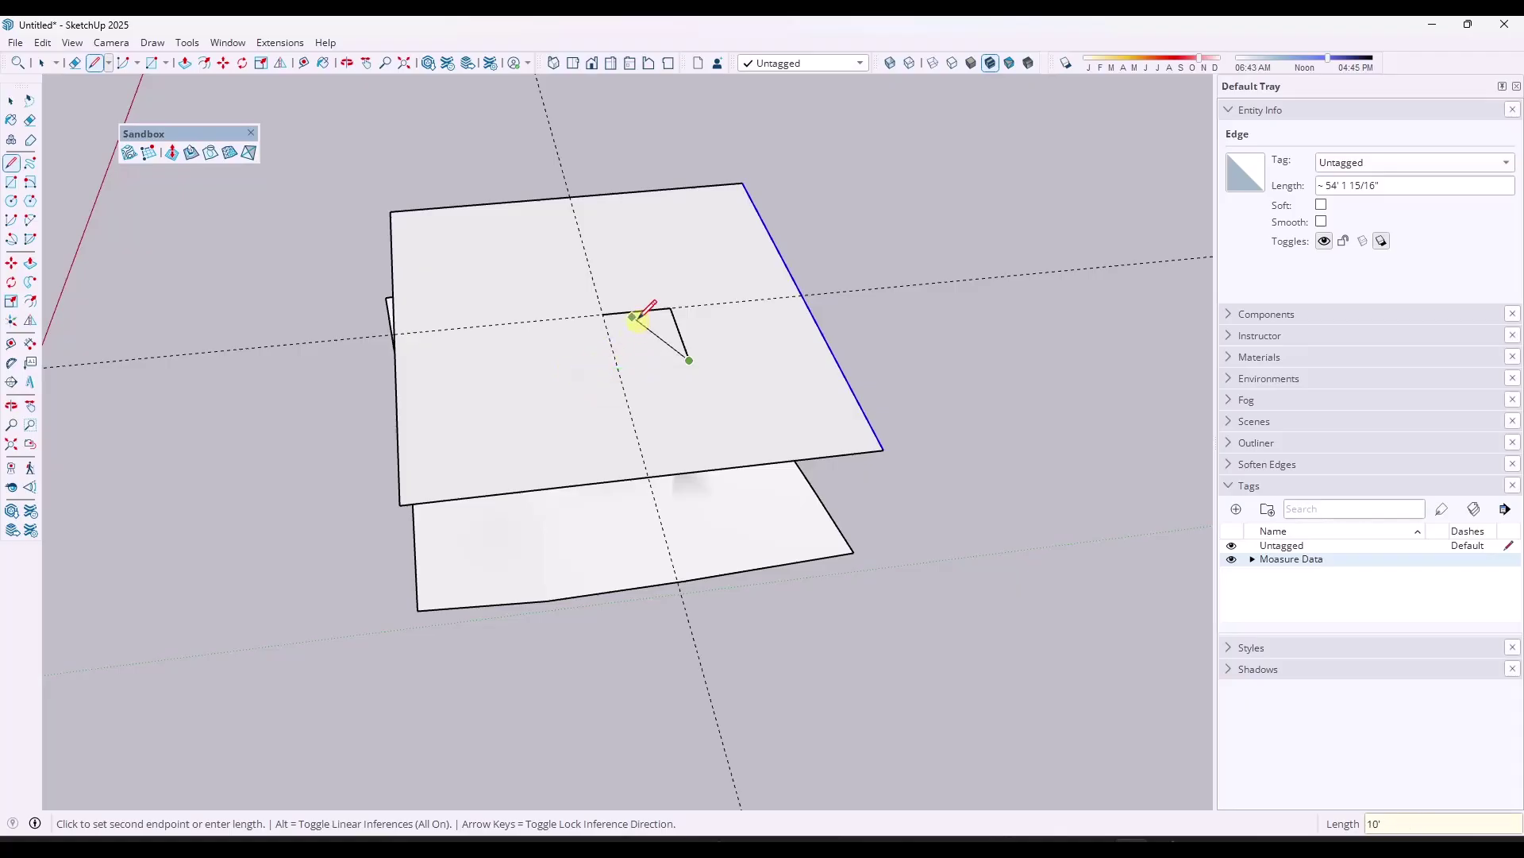
{"action": "key", "text": "space"}
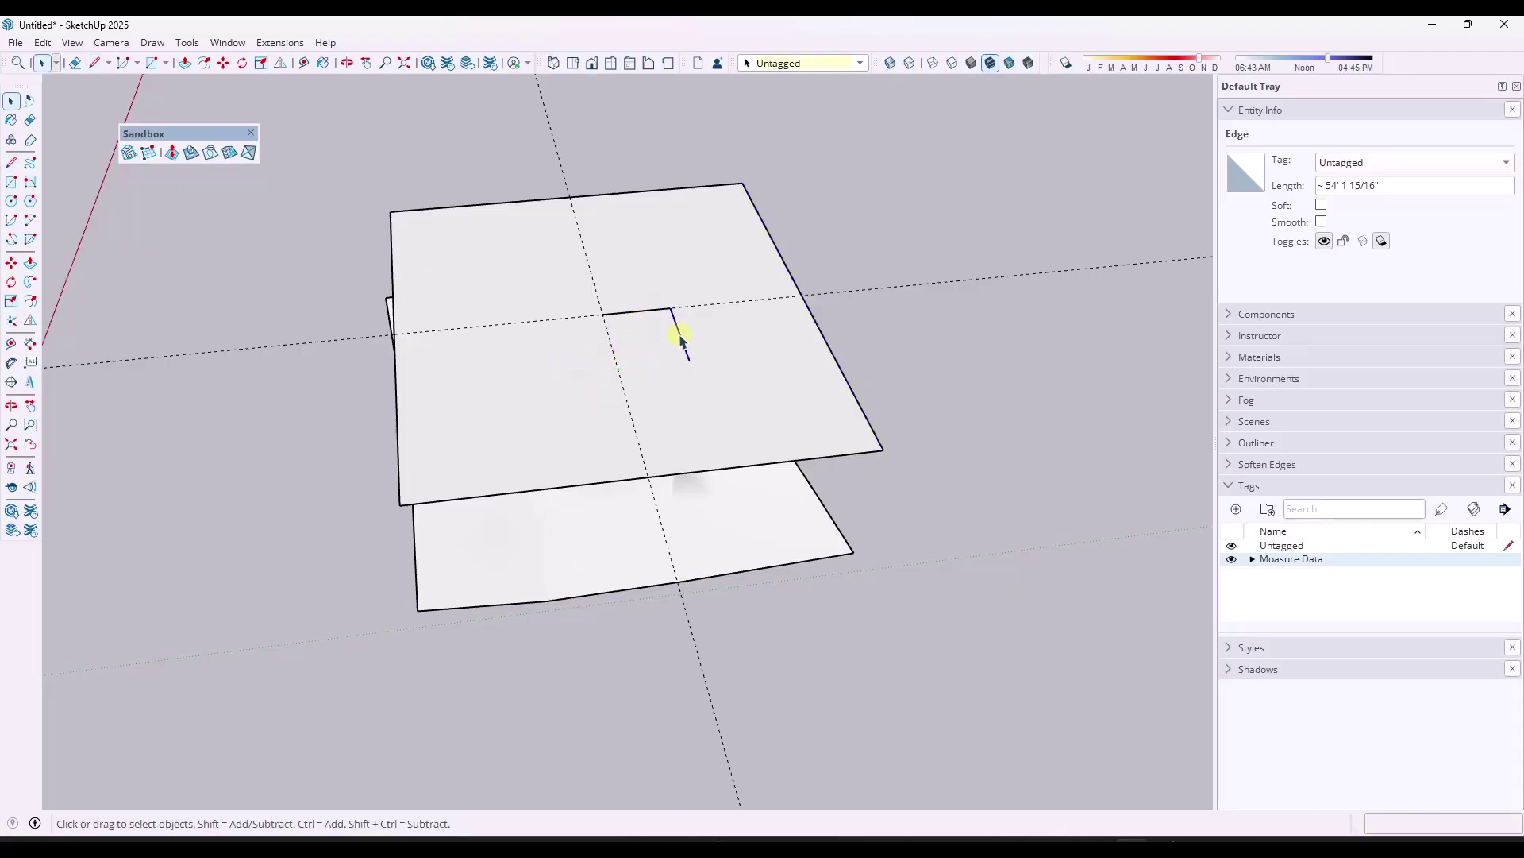
Add a short edge at the 10' line's end and draw the rectangle between the helper lines' ends.
{"action": "key", "text": "m"}
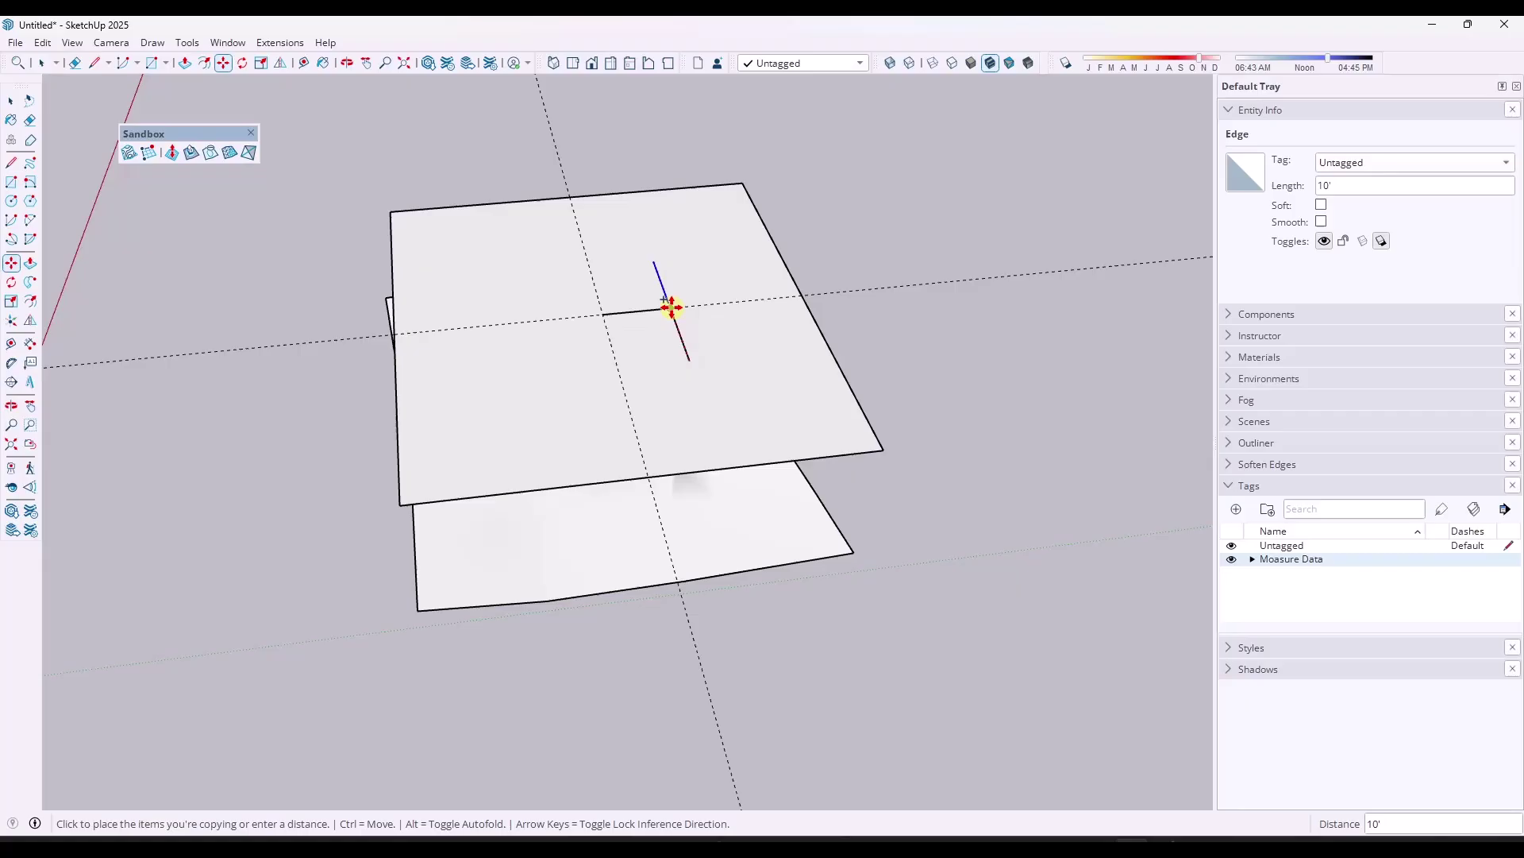
{"action": "key", "text": "space"}
{"action": "key", "text": "l"}
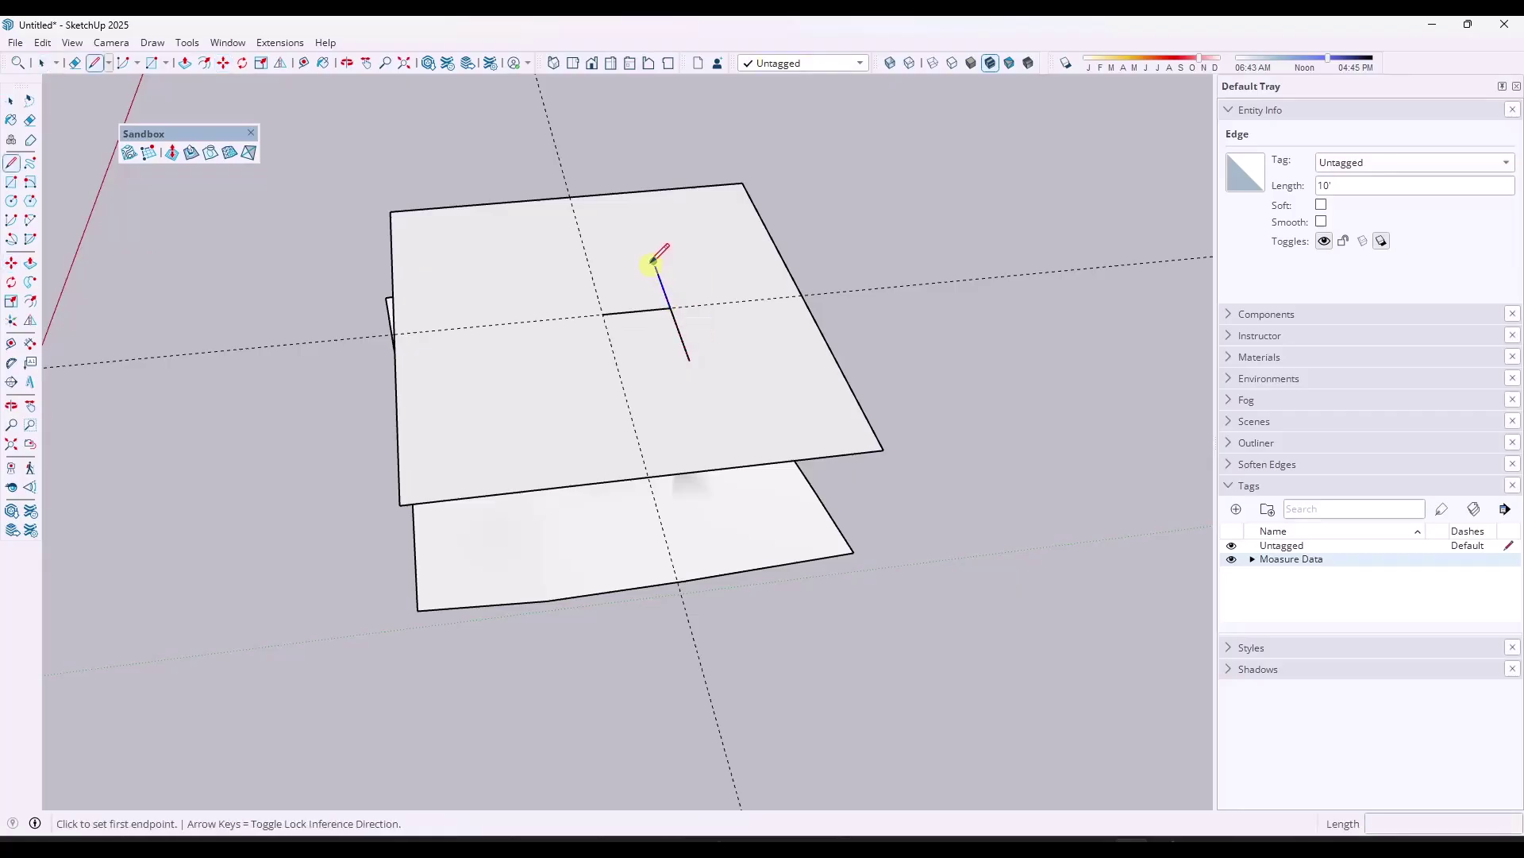
{"action": "left_click", "coordinate": [654, 263]}
{"action": "left_click", "coordinate": [589, 267]}
{"action": "key", "text": "space"}
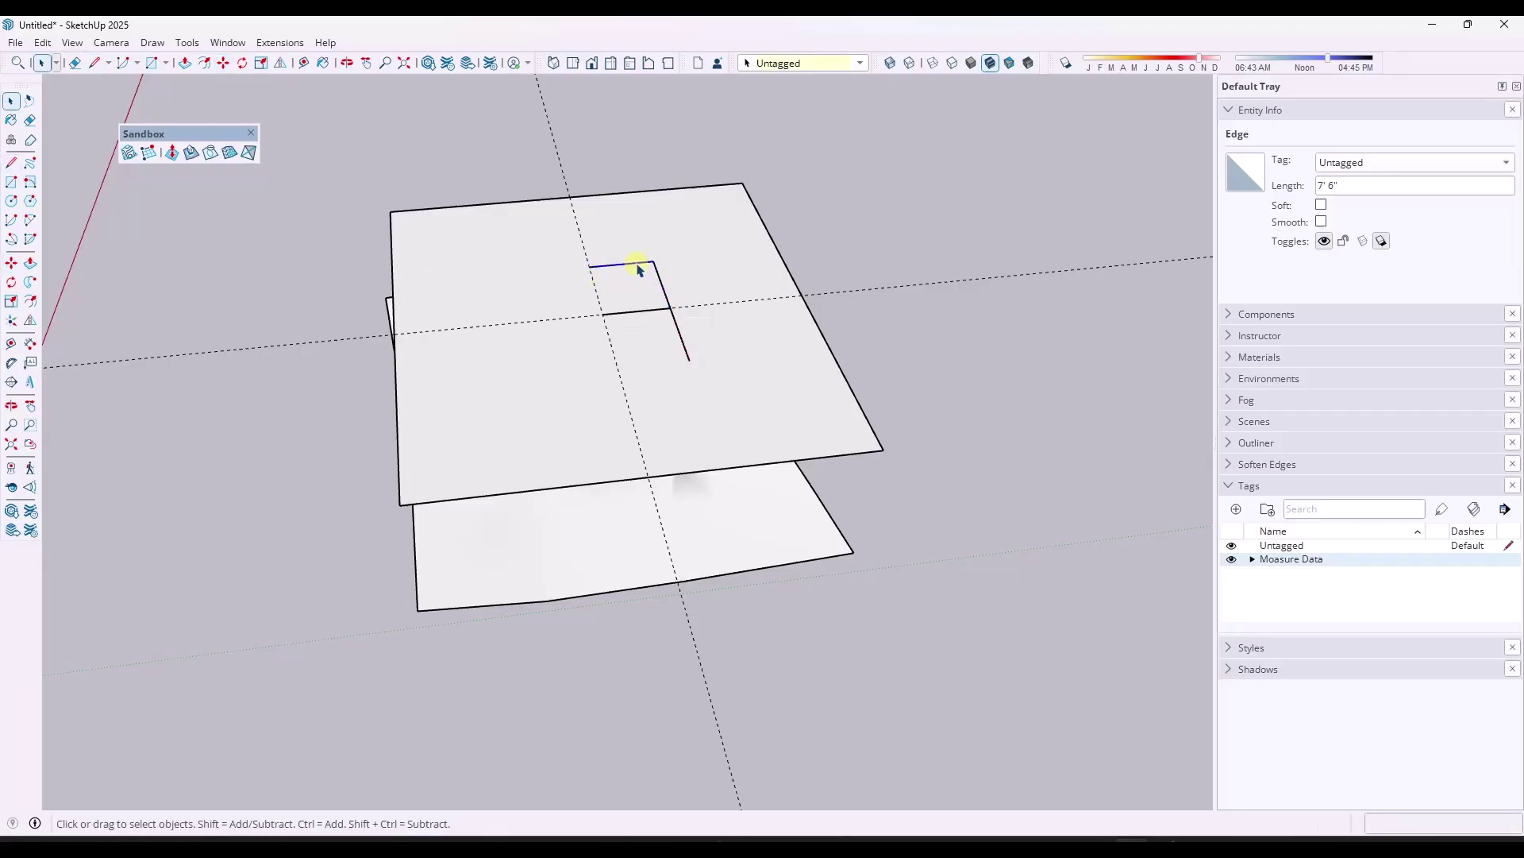
{"action": "key", "text": "m"}
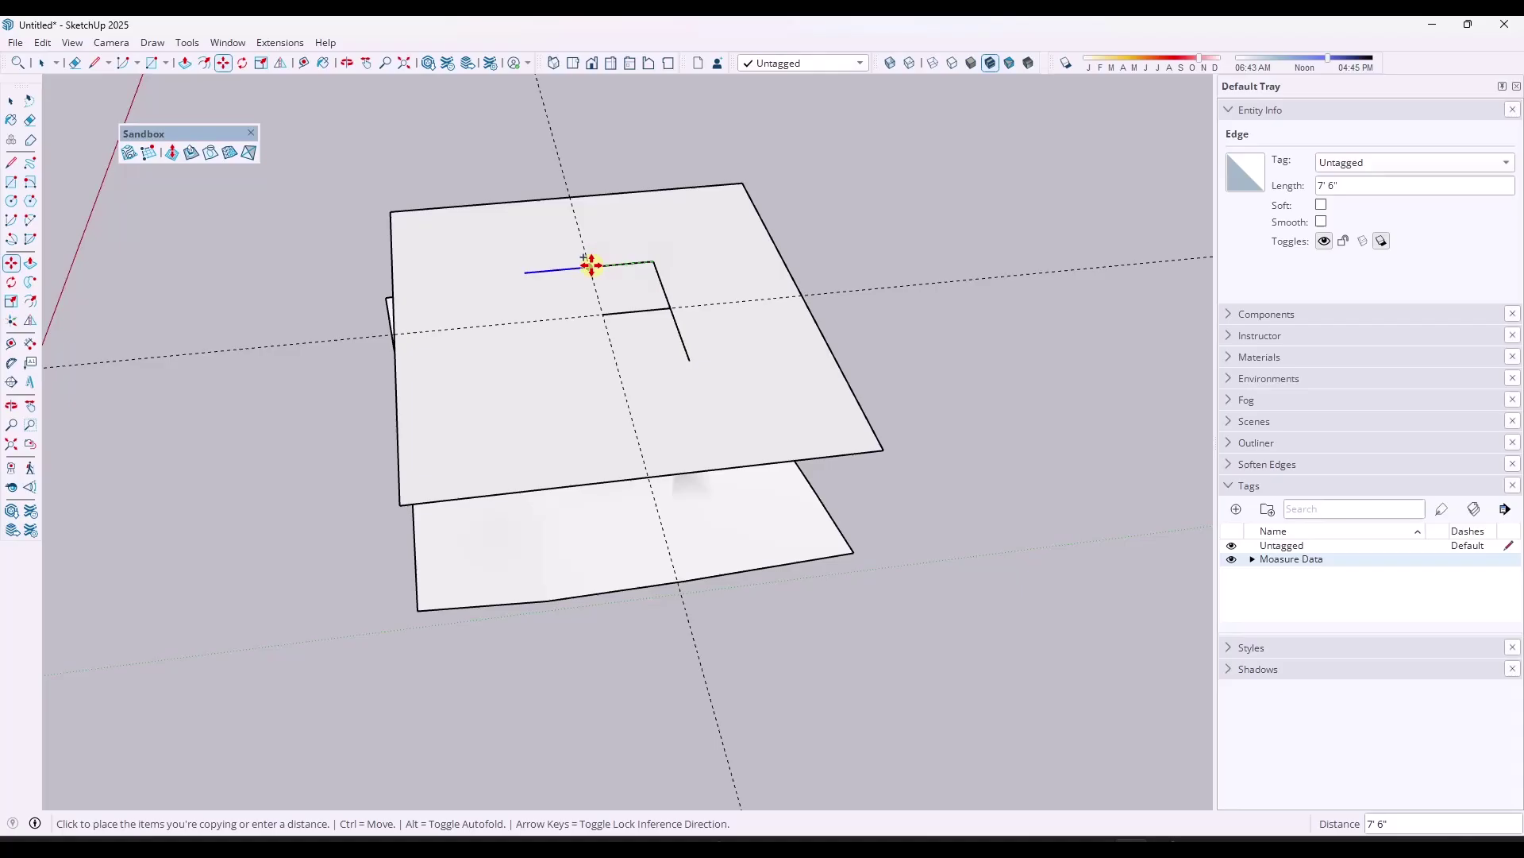
{"action": "key", "text": "r"}
{"action": "left_click", "coordinate": [524, 272]}
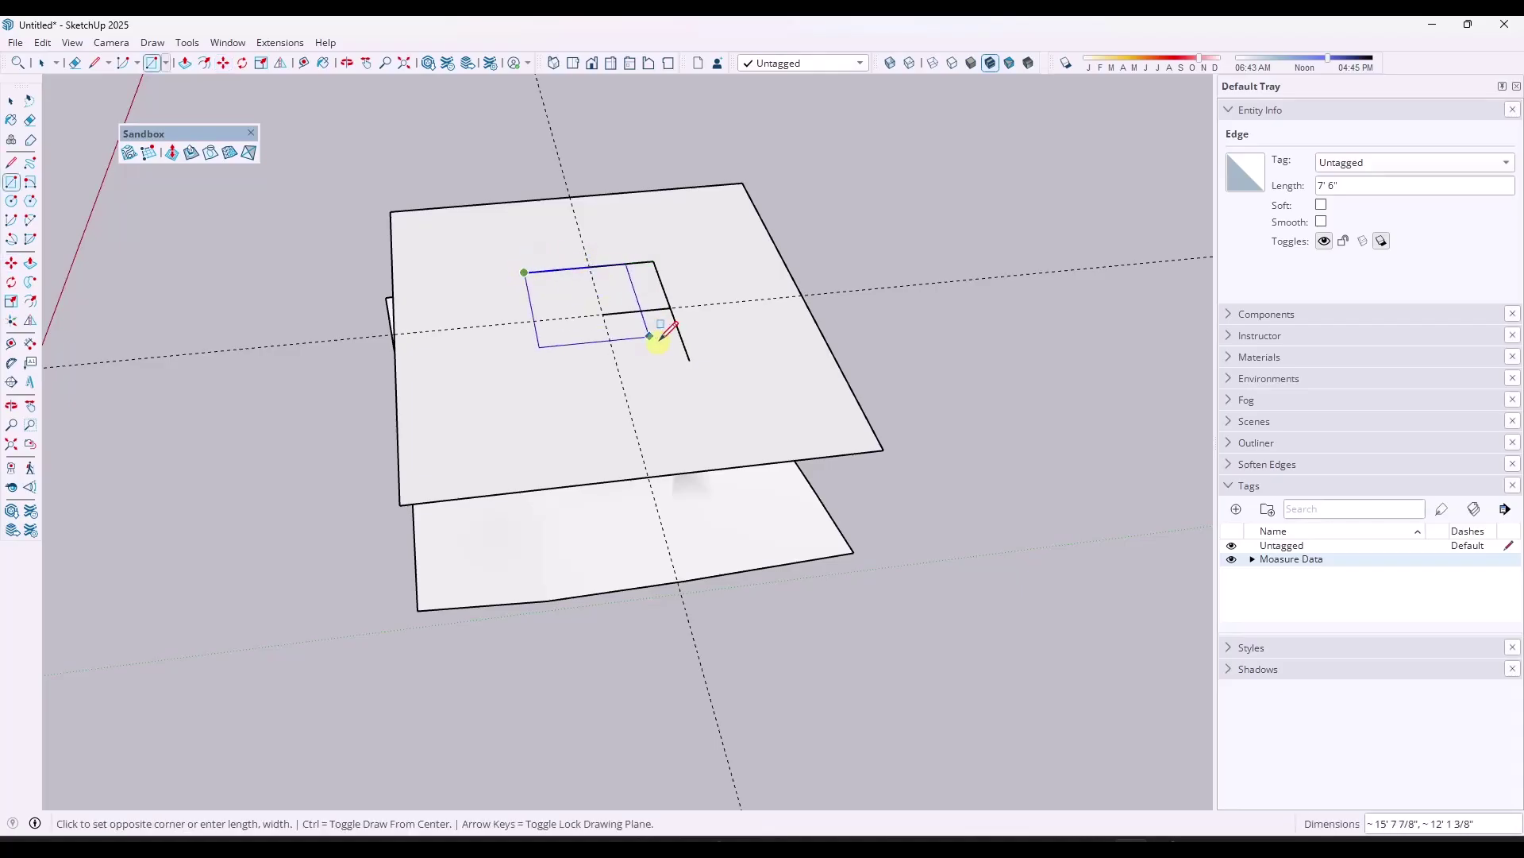
{"action": "left_click", "coordinate": [689, 361]}
Erase the leftover helper edges next to the rectangle.
{"action": "key", "text": "e"}
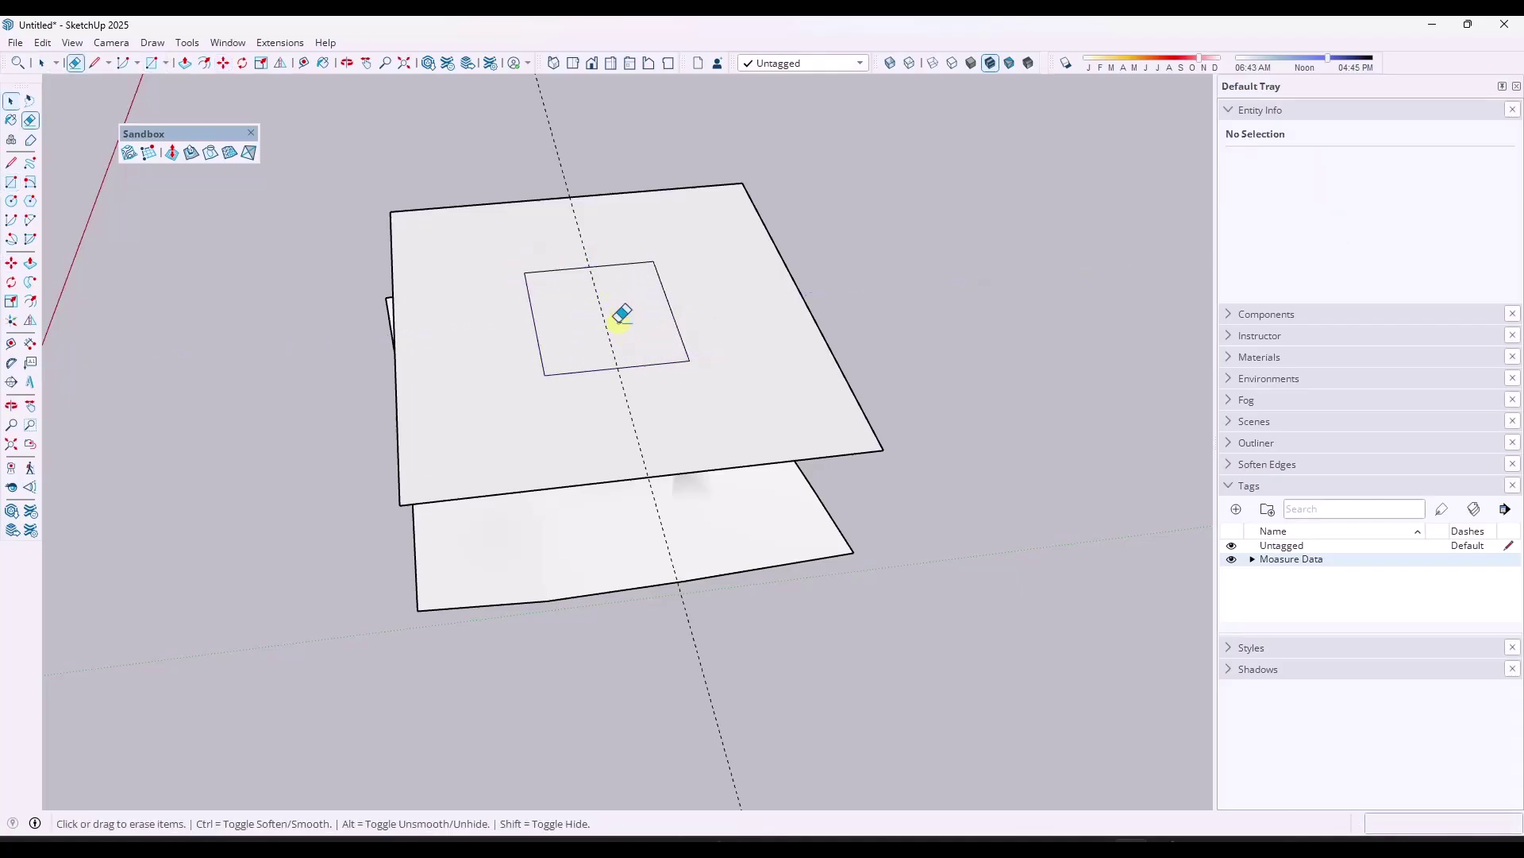
{"action": "mouse_move", "coordinate": [585, 308]}
{"action": "middle_mouse_down"}
{"action": "mouse_move", "coordinate": [616, 341]}
{"action": "mouse_move", "coordinate": [782, 150]}
{"action": "mouse_move", "coordinate": [762, 238]}
{"action": "mouse_move", "coordinate": [622, 317]}
{"action": "middle_mouse_up"}
{"action": "key", "text": "space"}
Offset the inner rectangle 7' outward and select the new 686 ft² ring face.
{"action": "left_click", "coordinate": [633, 317]}
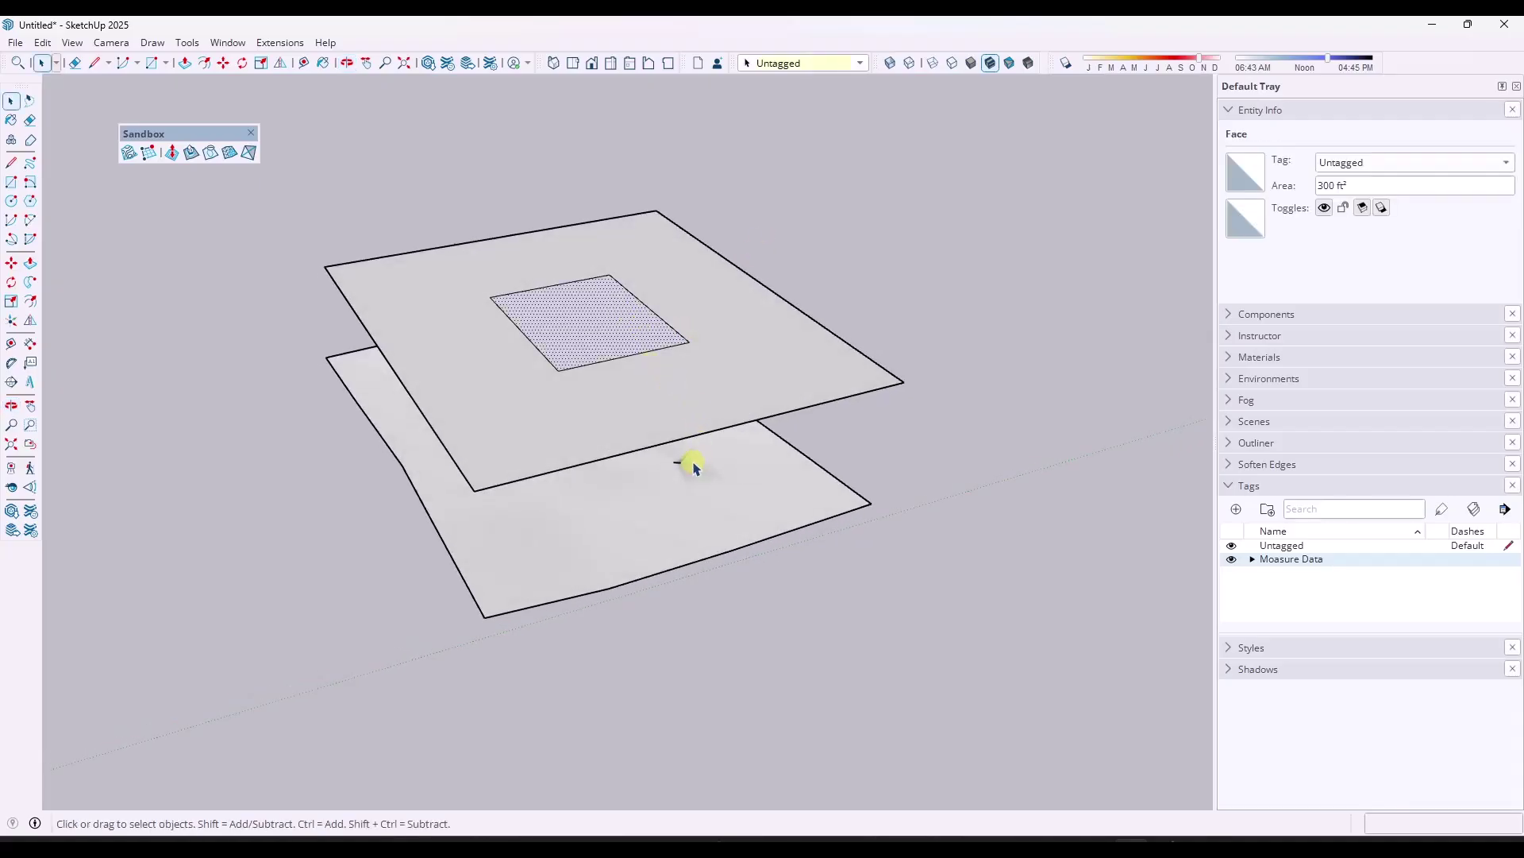
{"action": "key", "text": "o"}
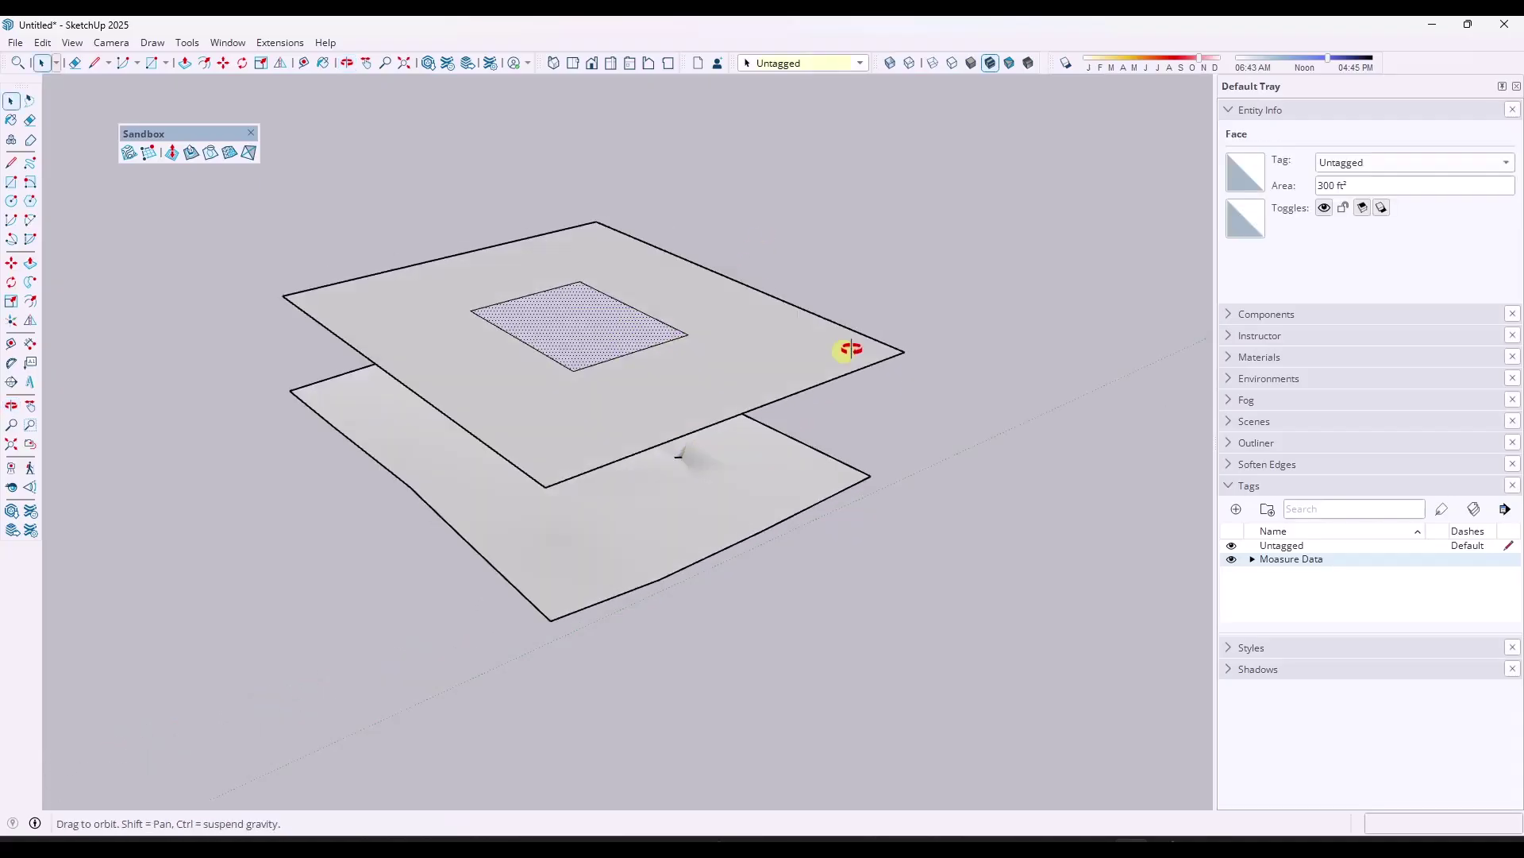
{"action": "left_click_drag", "start_coordinate": [841, 350], "coordinate": [630, 350]}
{"action": "key", "text": "f"}
{"action": "left_click", "coordinate": [630, 352]}
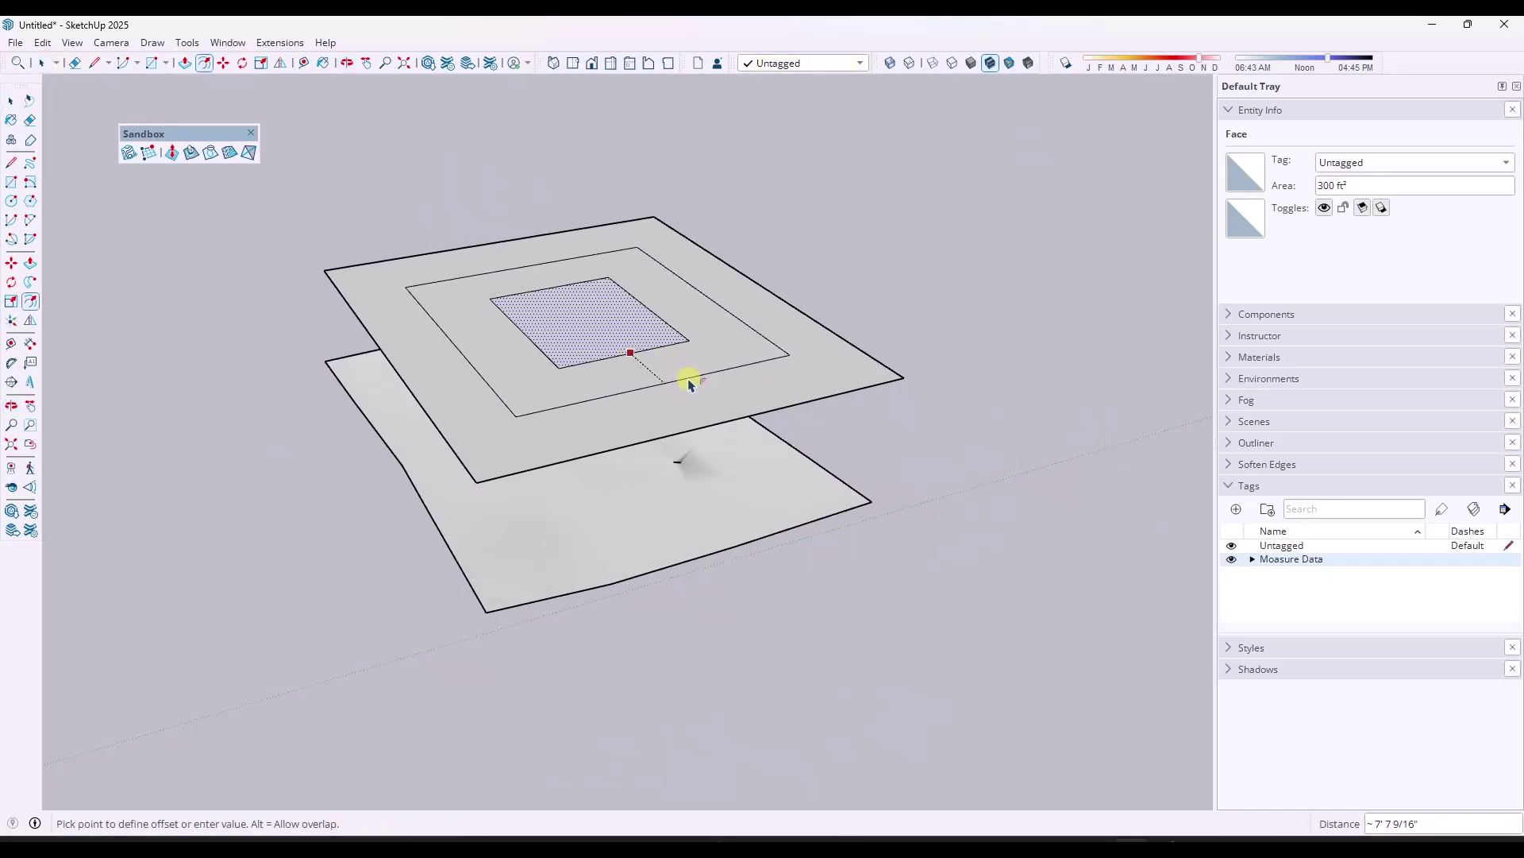
{"action": "type", "text": "7"}
{"action": "key", "text": "Return"}
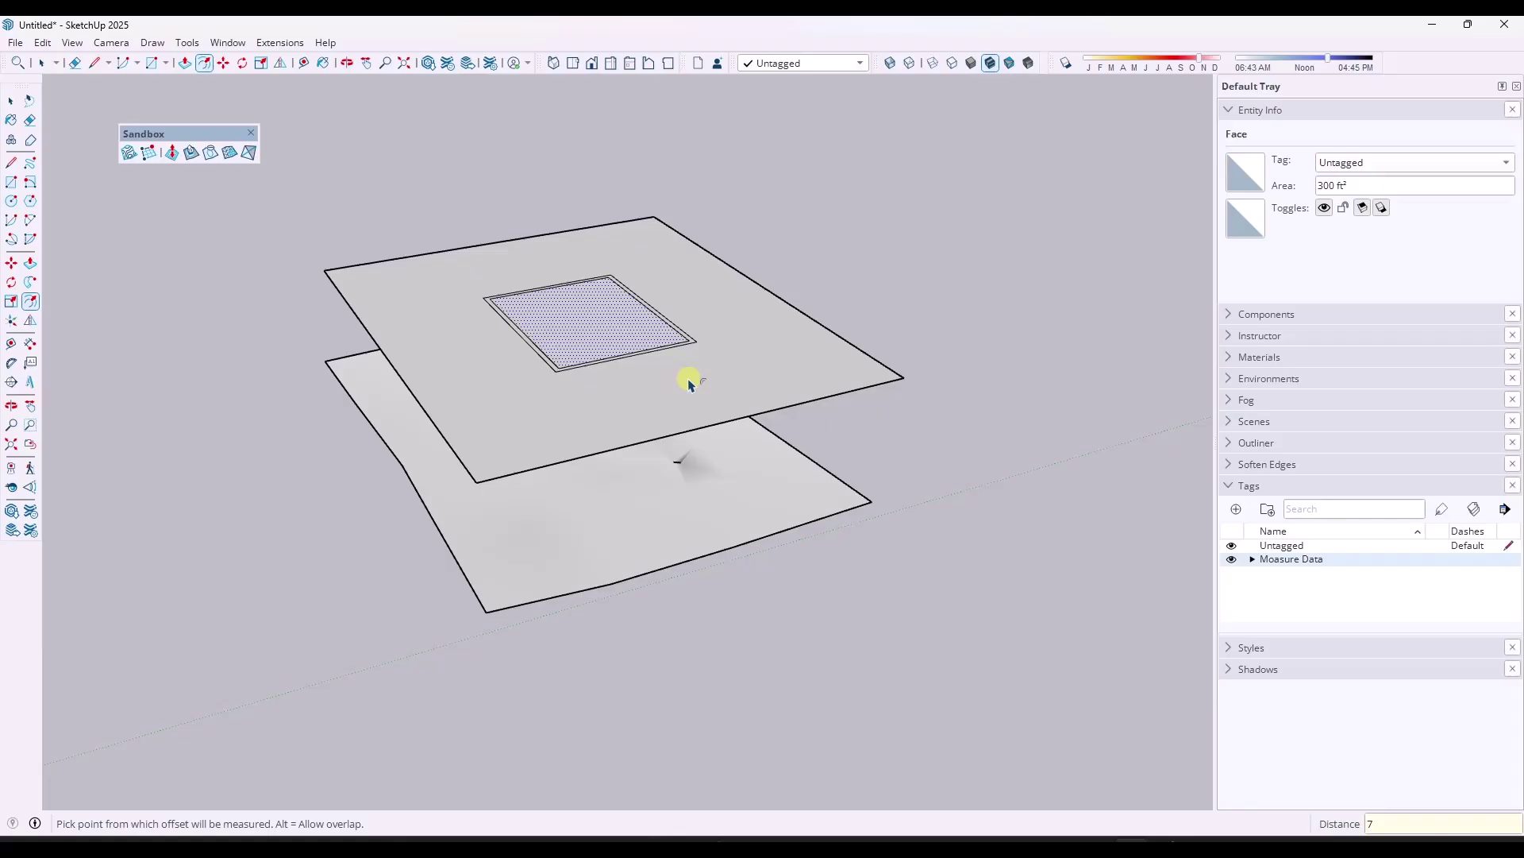
{"action": "type", "text": "7'"}
{"action": "key", "text": "Return"}
{"action": "key", "text": "space"}
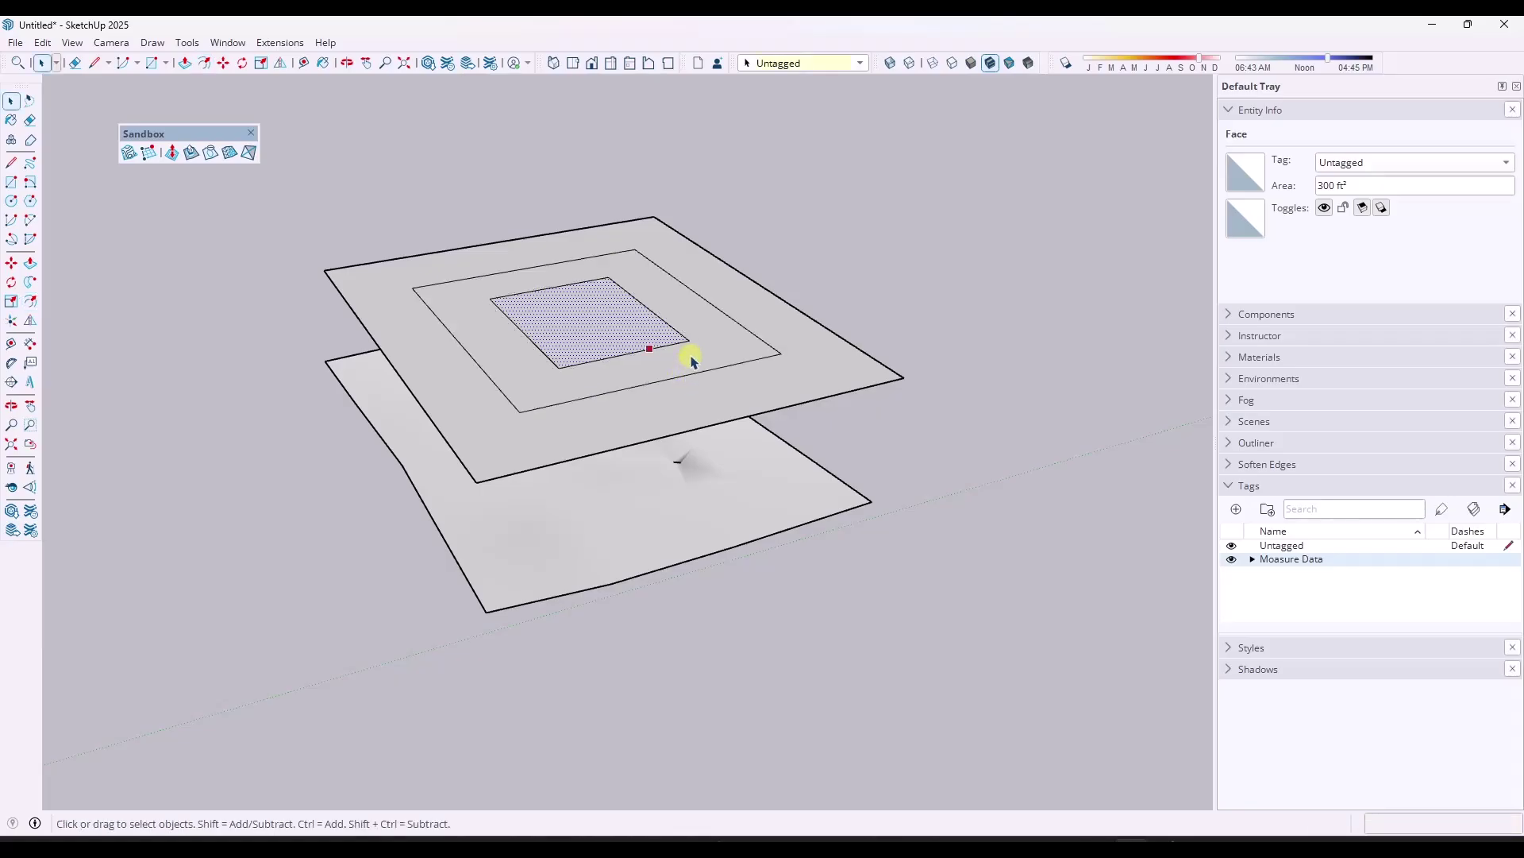
{"action": "left_click", "coordinate": [706, 352]}
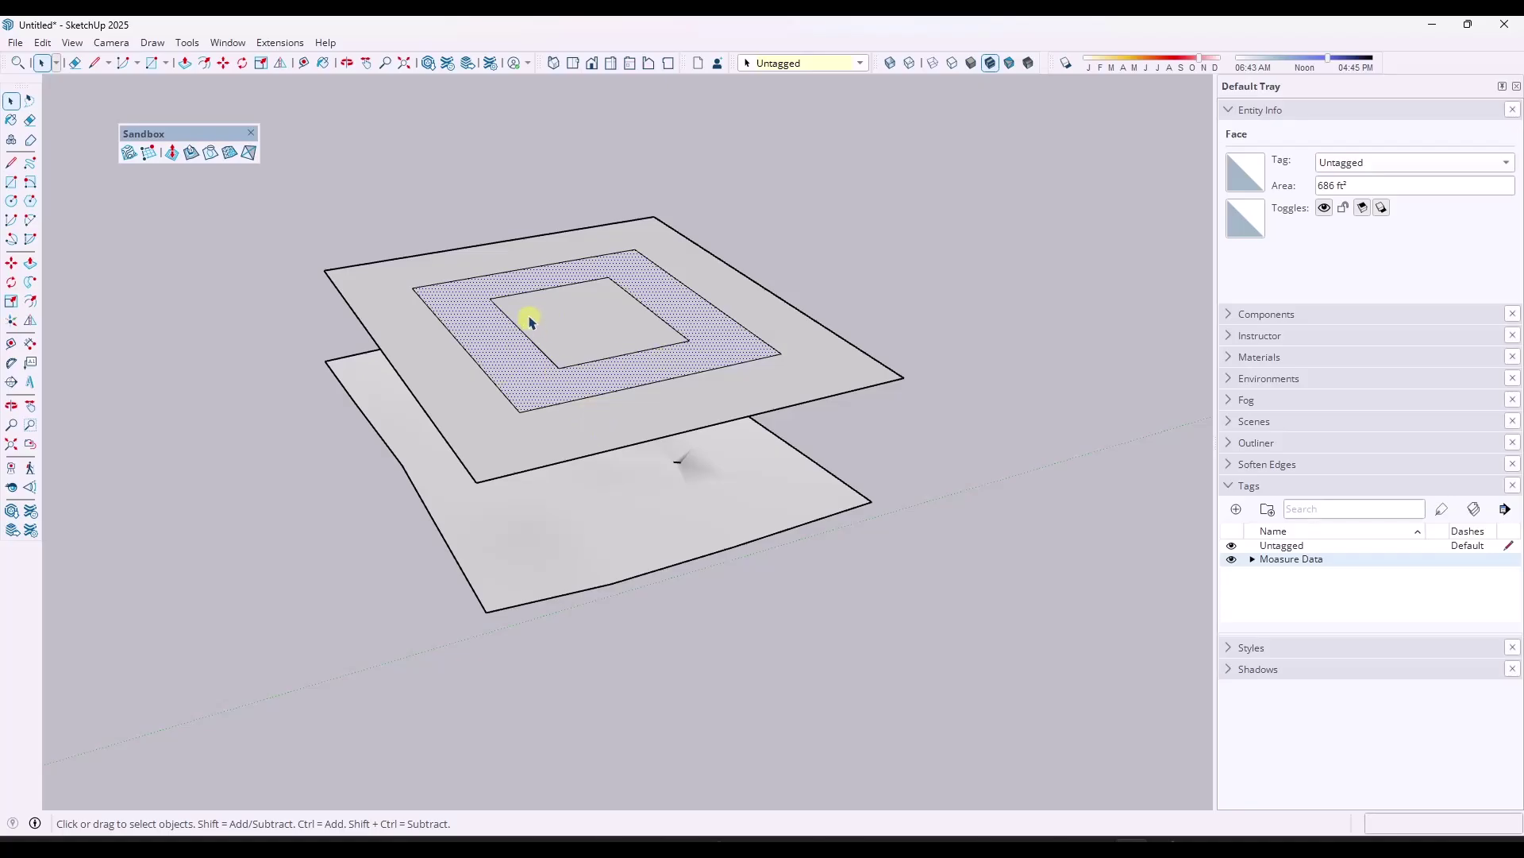
{"action": "mouse_move", "coordinate": [544, 327]}
{"action": "middle_mouse_down"}
{"action": "mouse_move", "coordinate": [646, 341]}
{"action": "mouse_move", "coordinate": [874, 231]}
{"action": "mouse_move", "coordinate": [699, 308]}
{"action": "mouse_move", "coordinate": [535, 316]}
{"action": "middle_mouse_up"}
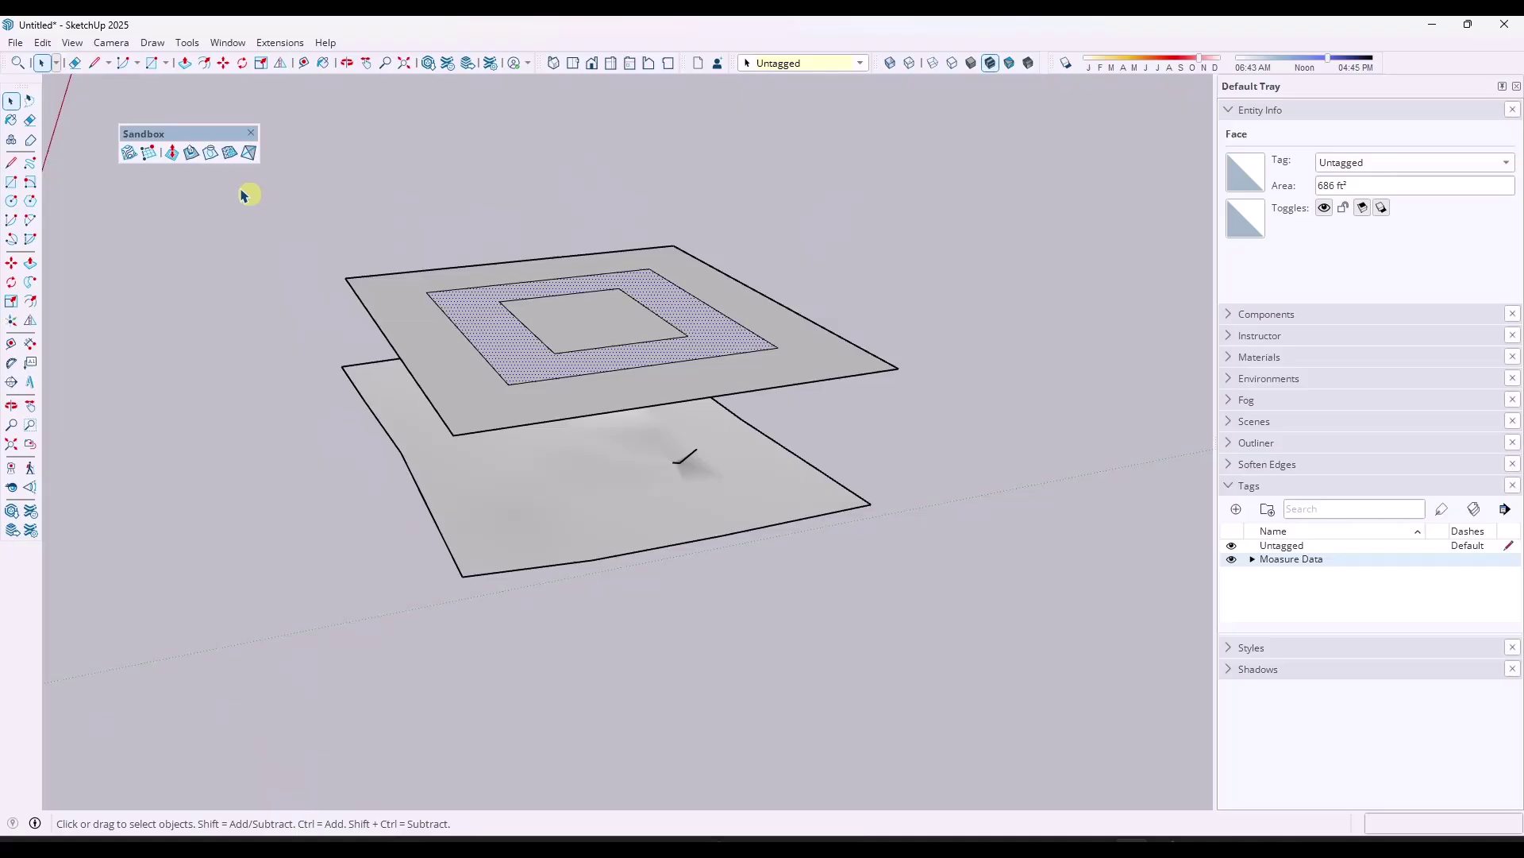
Drape the upper plane's rectangle and ring outlines onto the terrain mesh.
{"action": "left_click", "coordinate": [210, 152]}
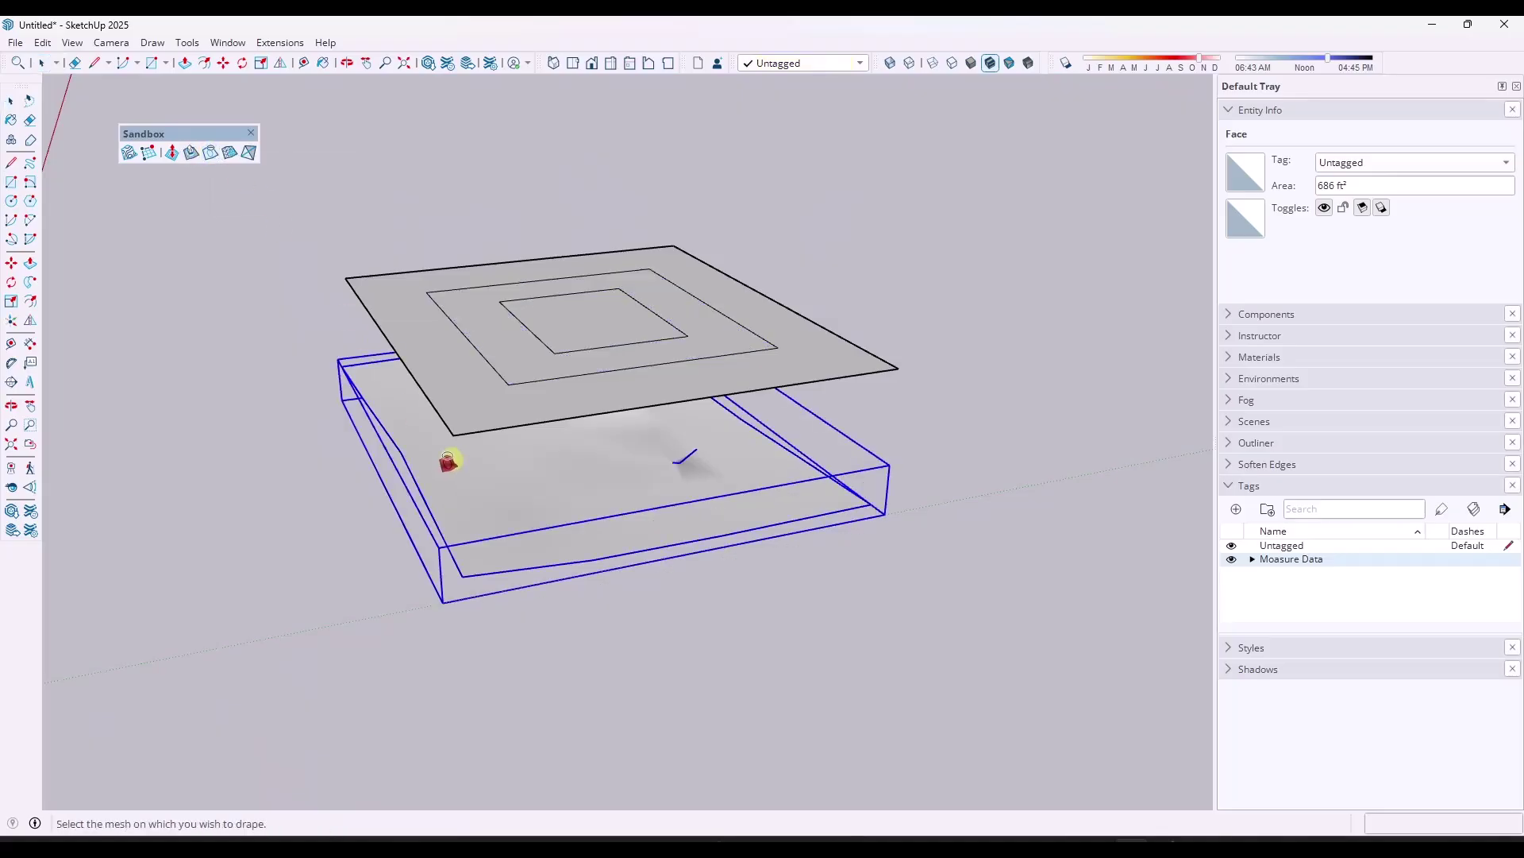
{"action": "left_click", "coordinate": [471, 475]}
{"action": "left_click", "coordinate": [635, 403]}
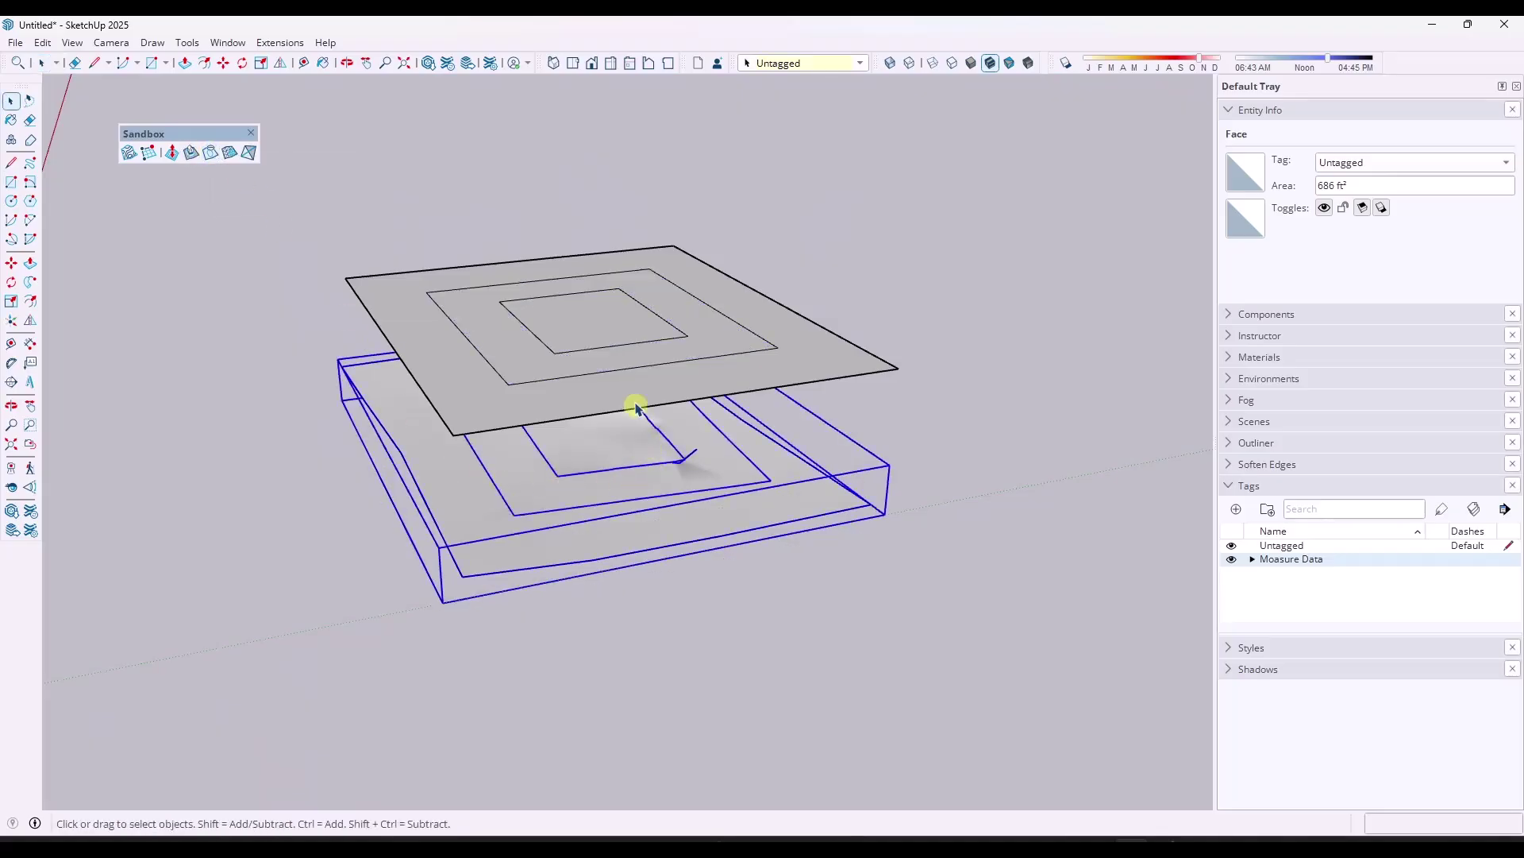
Select the whole upper plane with its outlines and move it up above the terrain.
{"action": "double_click", "coordinate": [466, 418]}
{"action": "scroll", "coordinate": [466, 416], "scroll_direction": "down", "scroll_amount": 3}
{"action": "key", "text": "m"}
{"action": "key", "text": "space"}
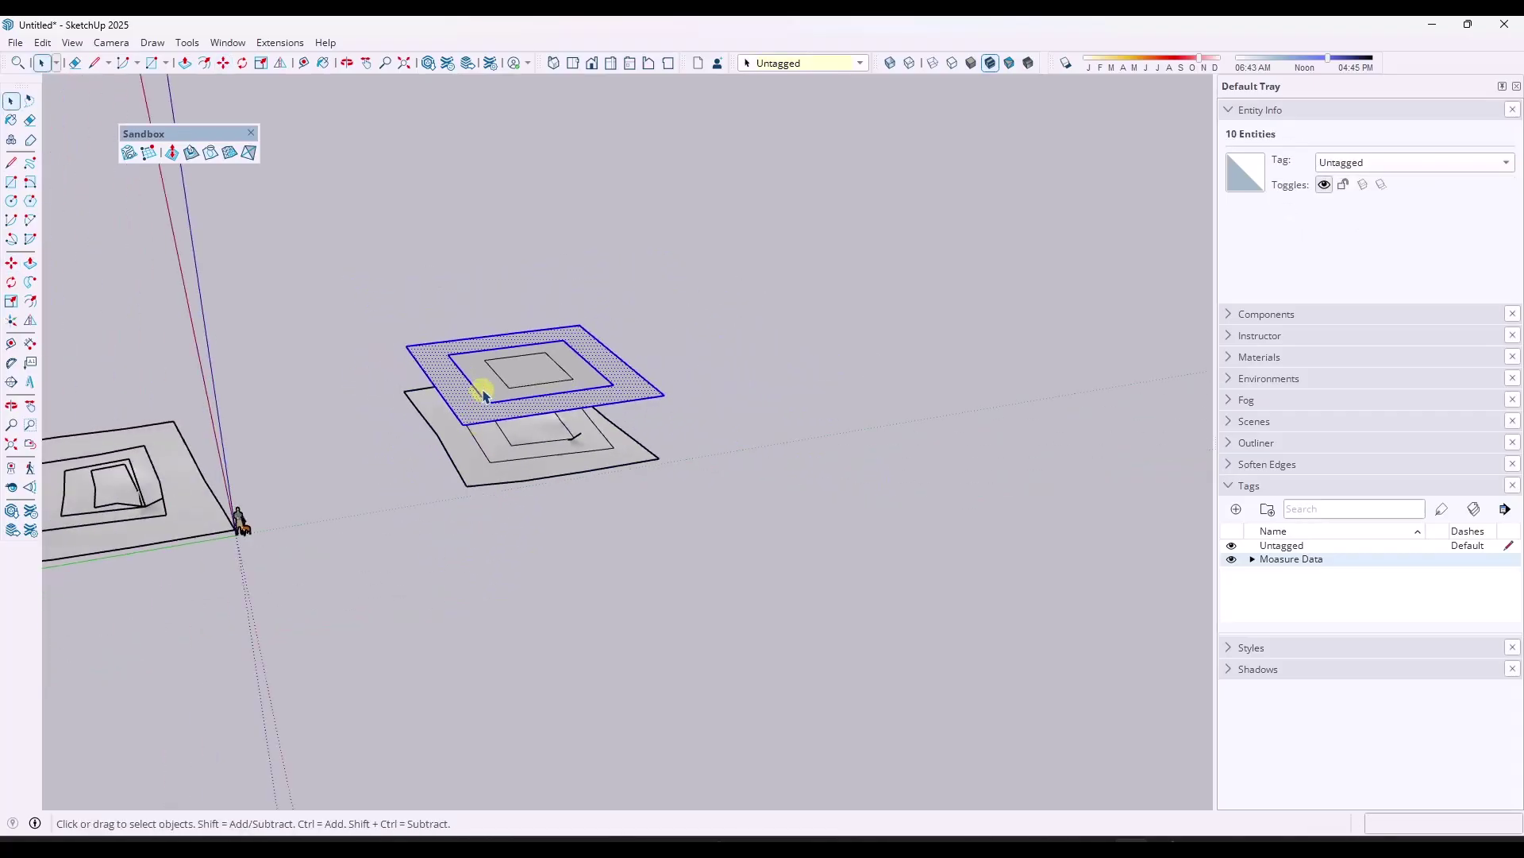
{"action": "triple_click", "coordinate": [481, 390]}
{"action": "key", "text": "m"}
{"action": "left_click_drag", "start_coordinate": [466, 425], "coordinate": [445, 173]}
{"action": "key", "text": "space"}
{"action": "scroll", "coordinate": [524, 433], "scroll_direction": "up", "scroll_amount": 3}
{"action": "middle_click_drag", "start_coordinate": [529, 429], "coordinate": [577, 405]}
{"action": "scroll", "coordinate": [548, 369], "scroll_direction": "down", "scroll_amount": 5}
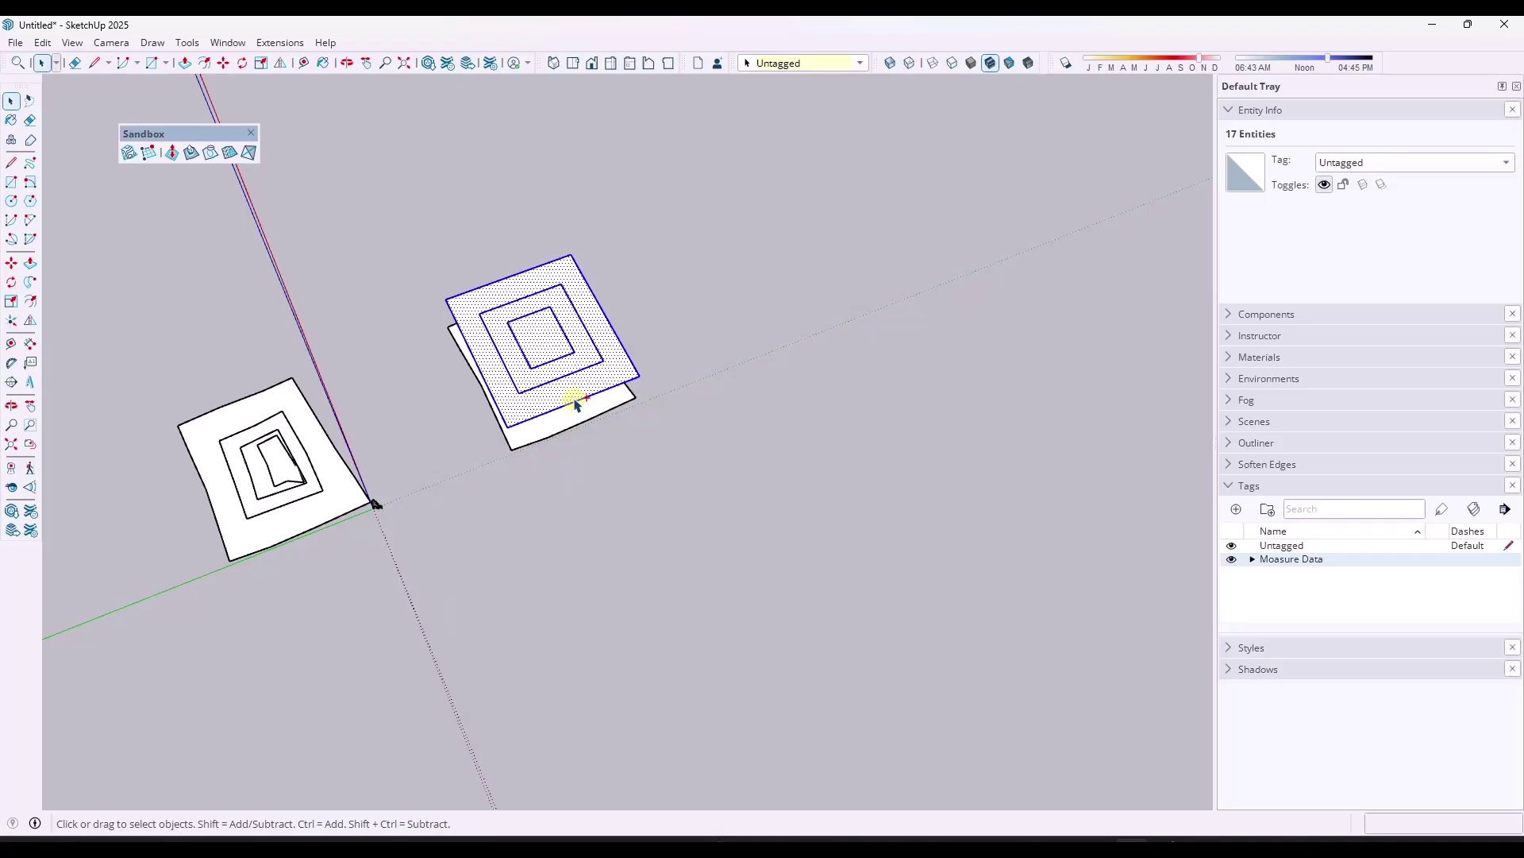
Switch to Top view with Parallel Projection.
{"action": "key", "text": "F2"}
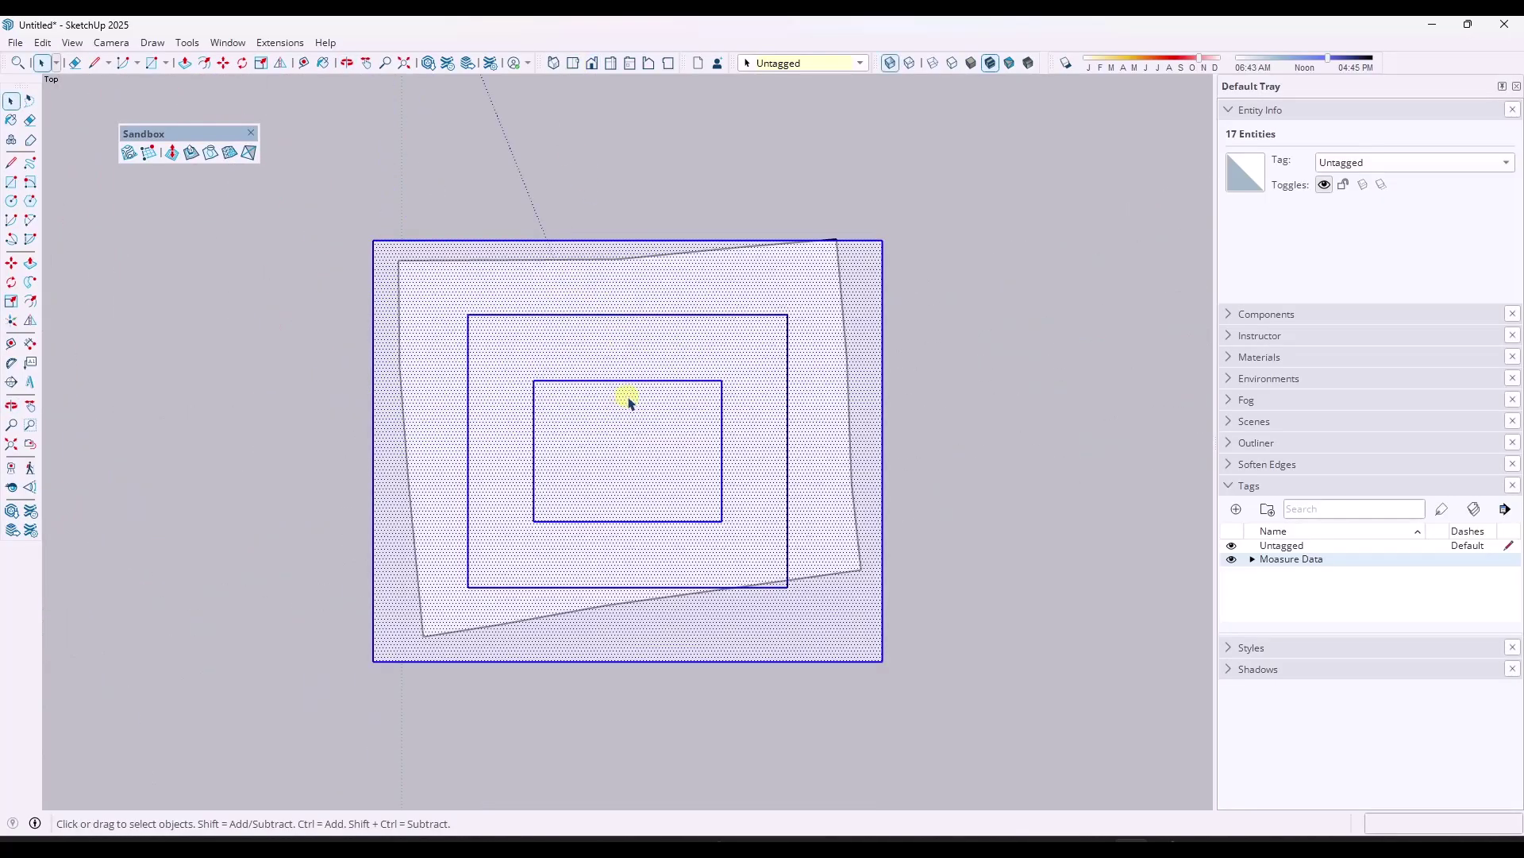
{"action": "left_click", "coordinate": [73, 42]}
{"action": "mouse_move", "coordinate": [111, 42]}
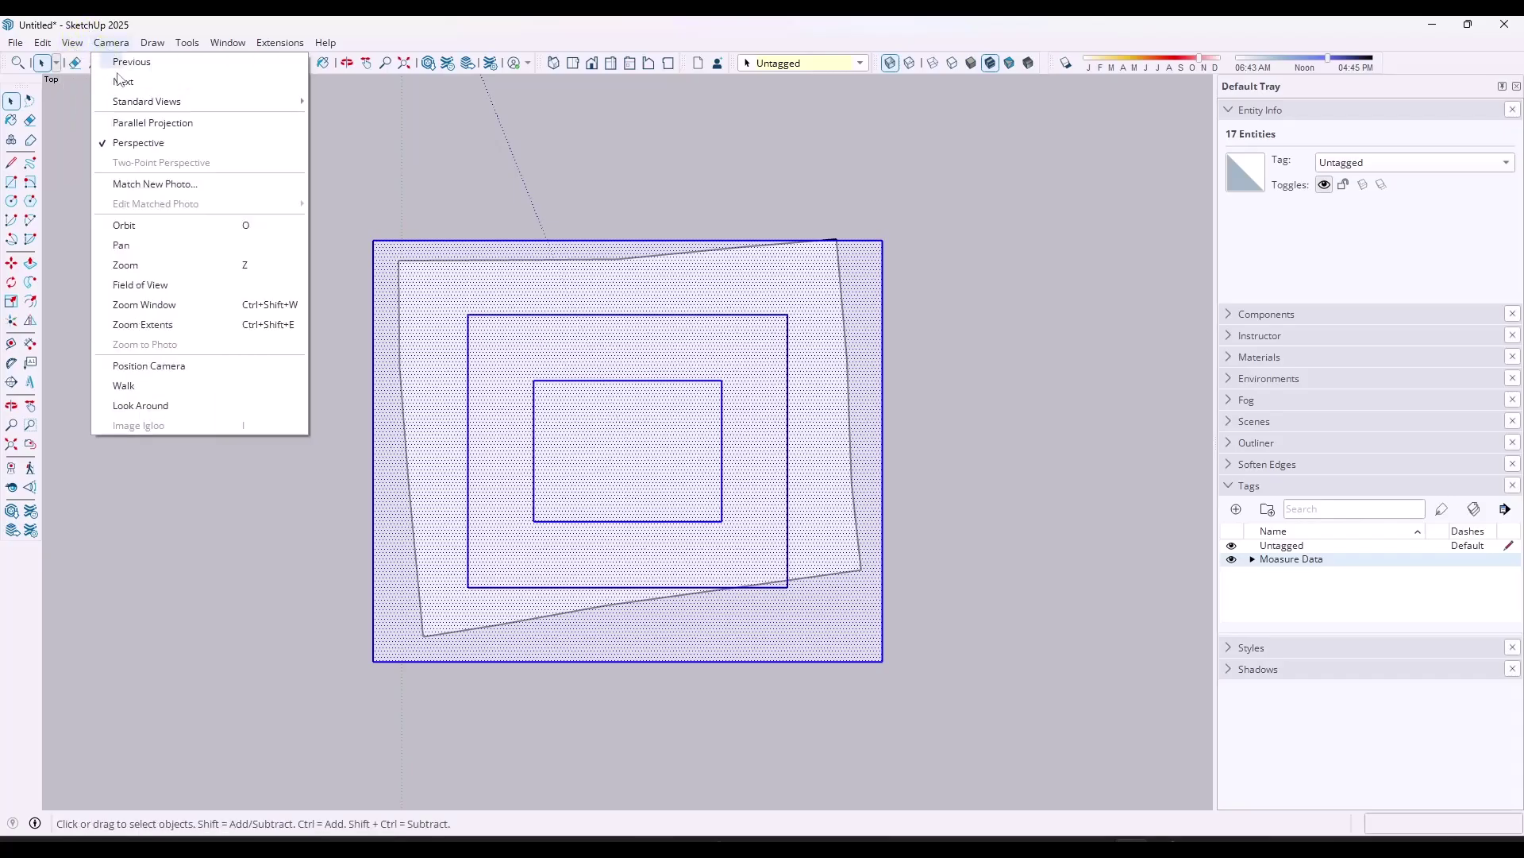
{"action": "left_click", "coordinate": [153, 123]}
{"action": "scroll", "coordinate": [508, 342], "scroll_direction": "down", "scroll_amount": 3}
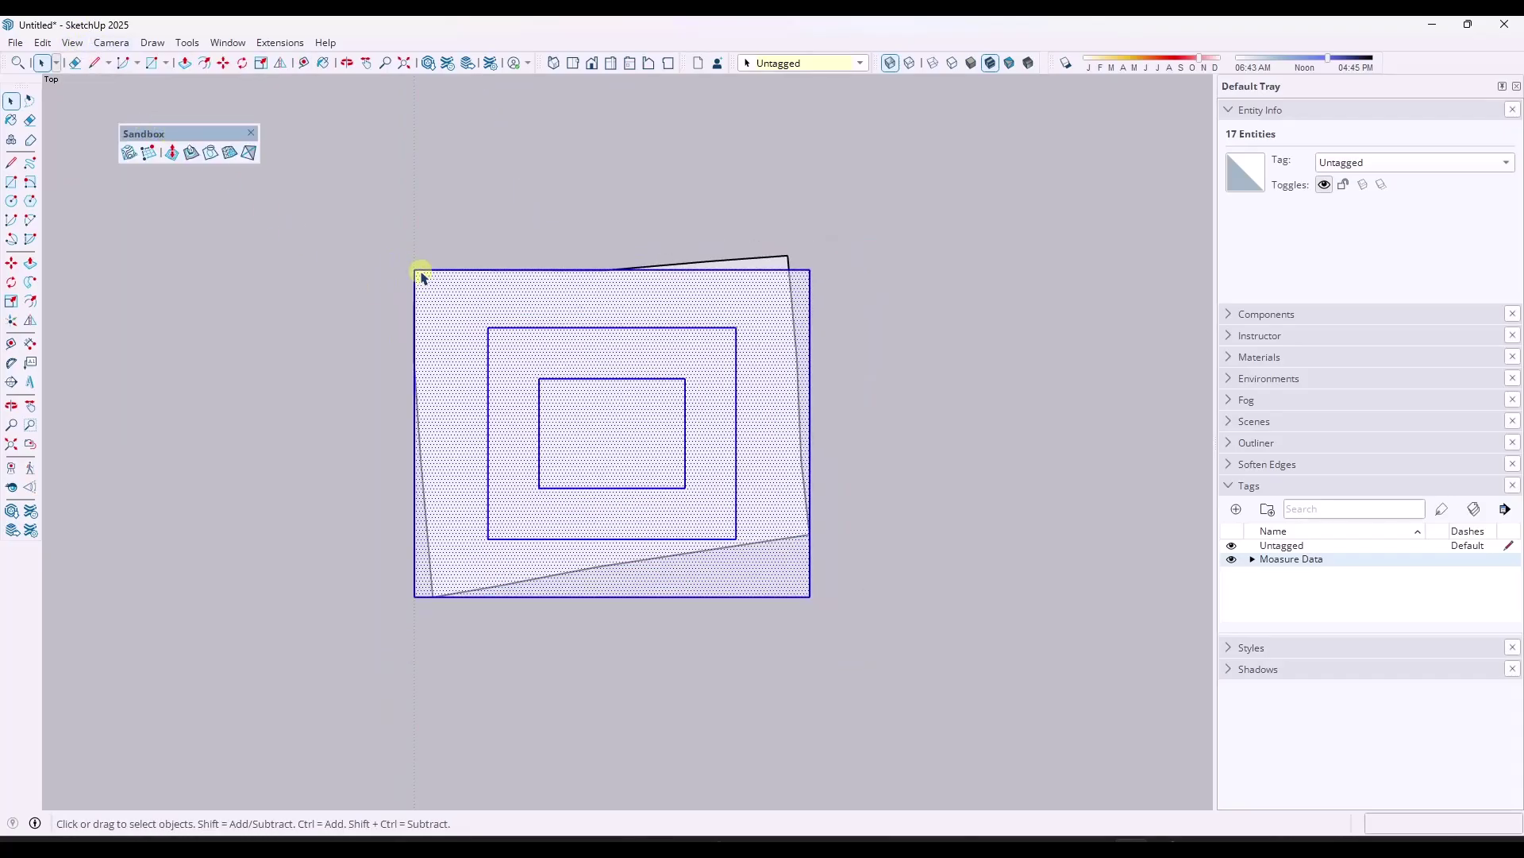
Rotate the upper plane about 5° around its top-left corner to match the terrain.
{"action": "key", "text": "q"}
{"action": "left_click", "coordinate": [415, 270]}
{"action": "left_click", "coordinate": [809, 272]}
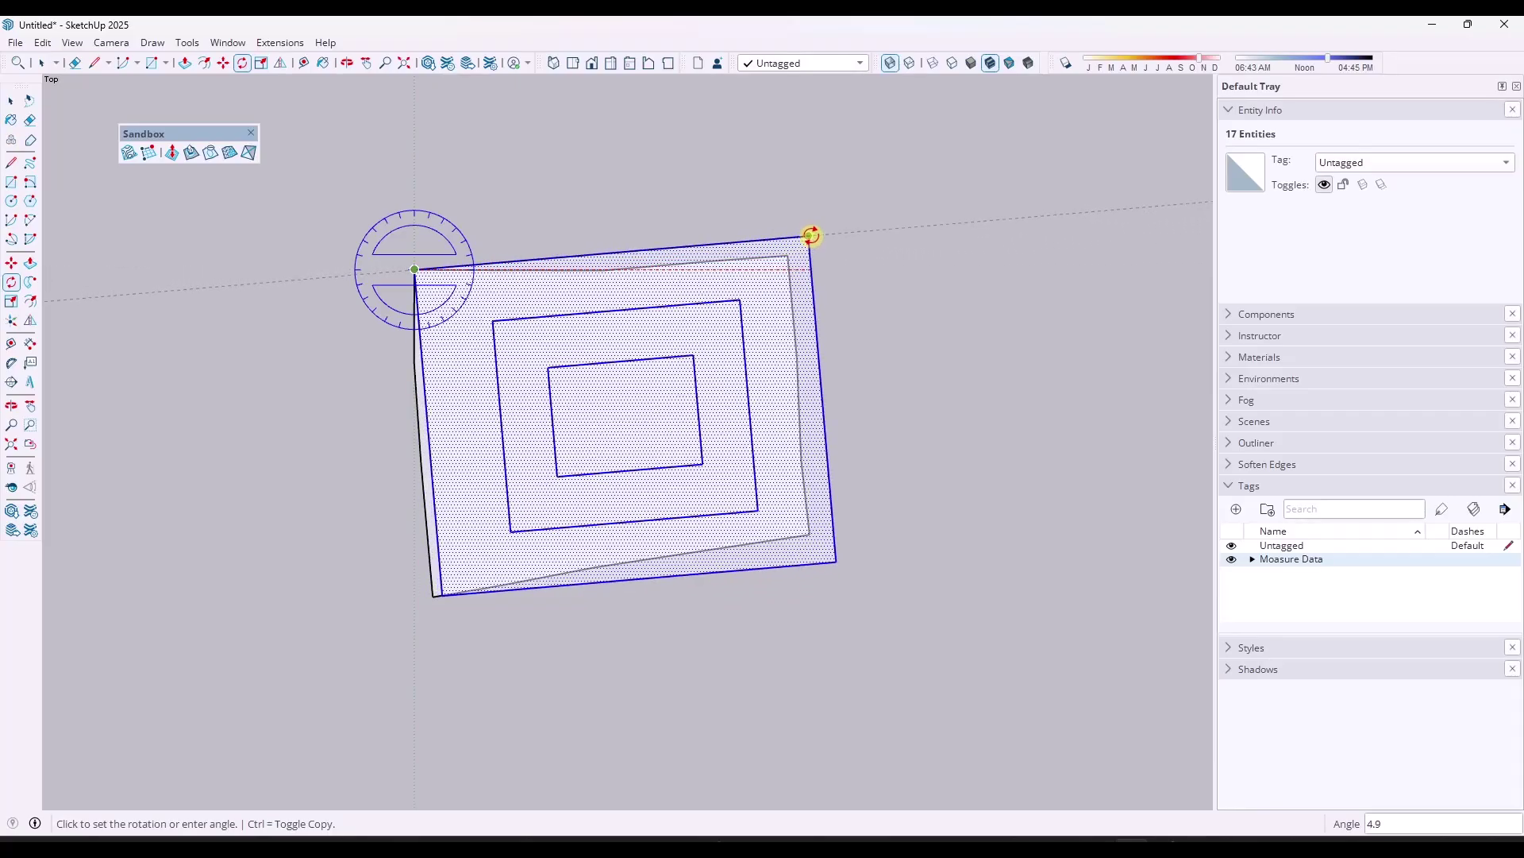
{"action": "left_click", "coordinate": [811, 235]}
{"action": "key", "text": "space"}
{"action": "middle_click_drag", "start_coordinate": [306, 510], "coordinate": [1058, 350]}
{"action": "scroll", "coordinate": [1024, 349], "scroll_direction": "up", "scroll_amount": 3}
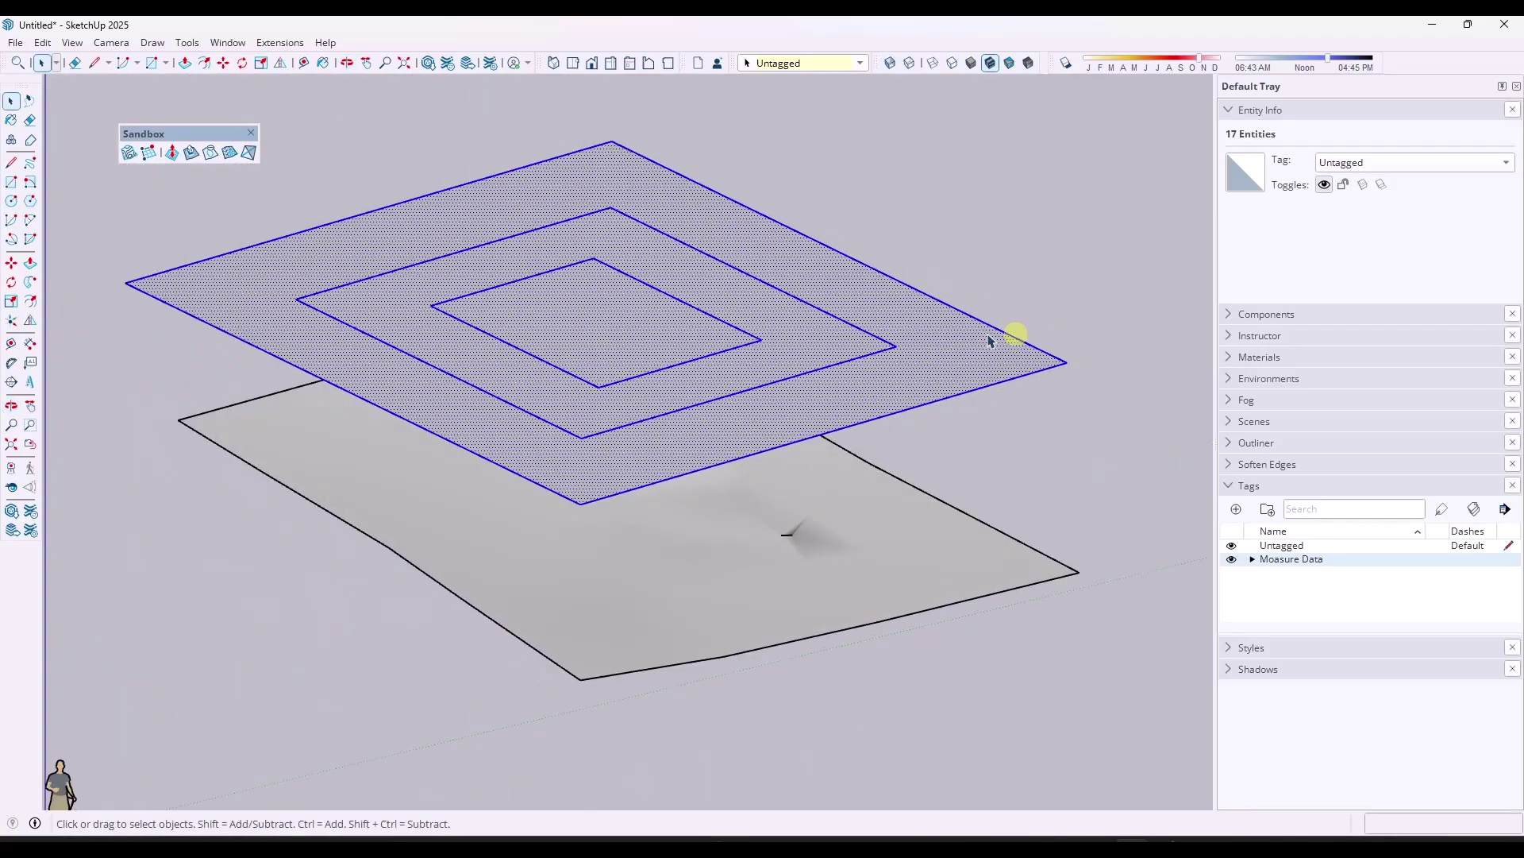
Return to Perspective and drape the rotated ring outlines onto the terrain.
{"action": "middle_click_drag", "start_coordinate": [792, 364], "coordinate": [603, 402]}
{"action": "left_click", "coordinate": [501, 334]}
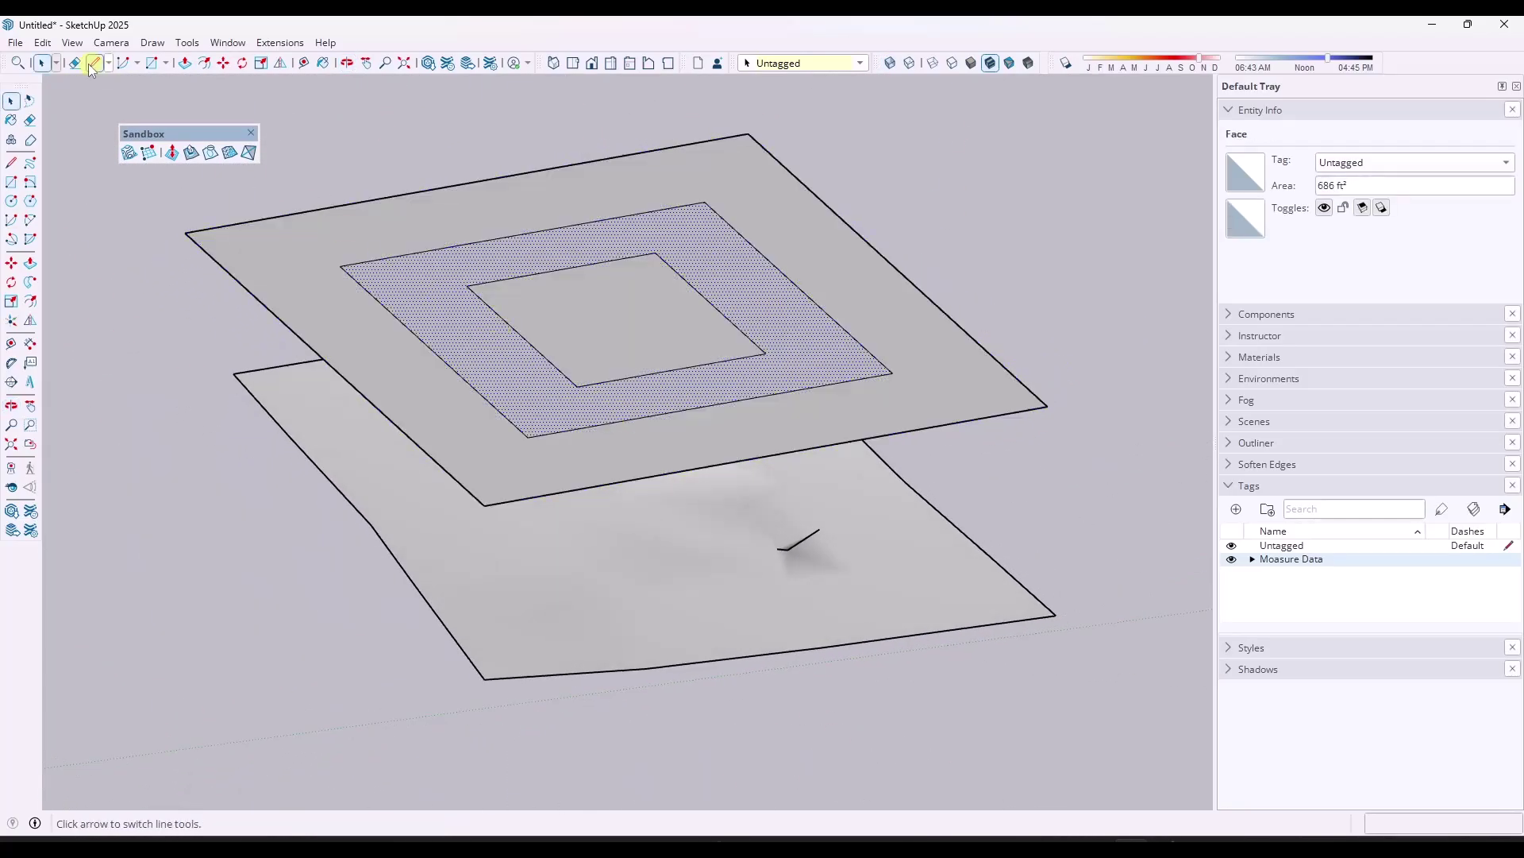
{"action": "left_click", "coordinate": [72, 42]}
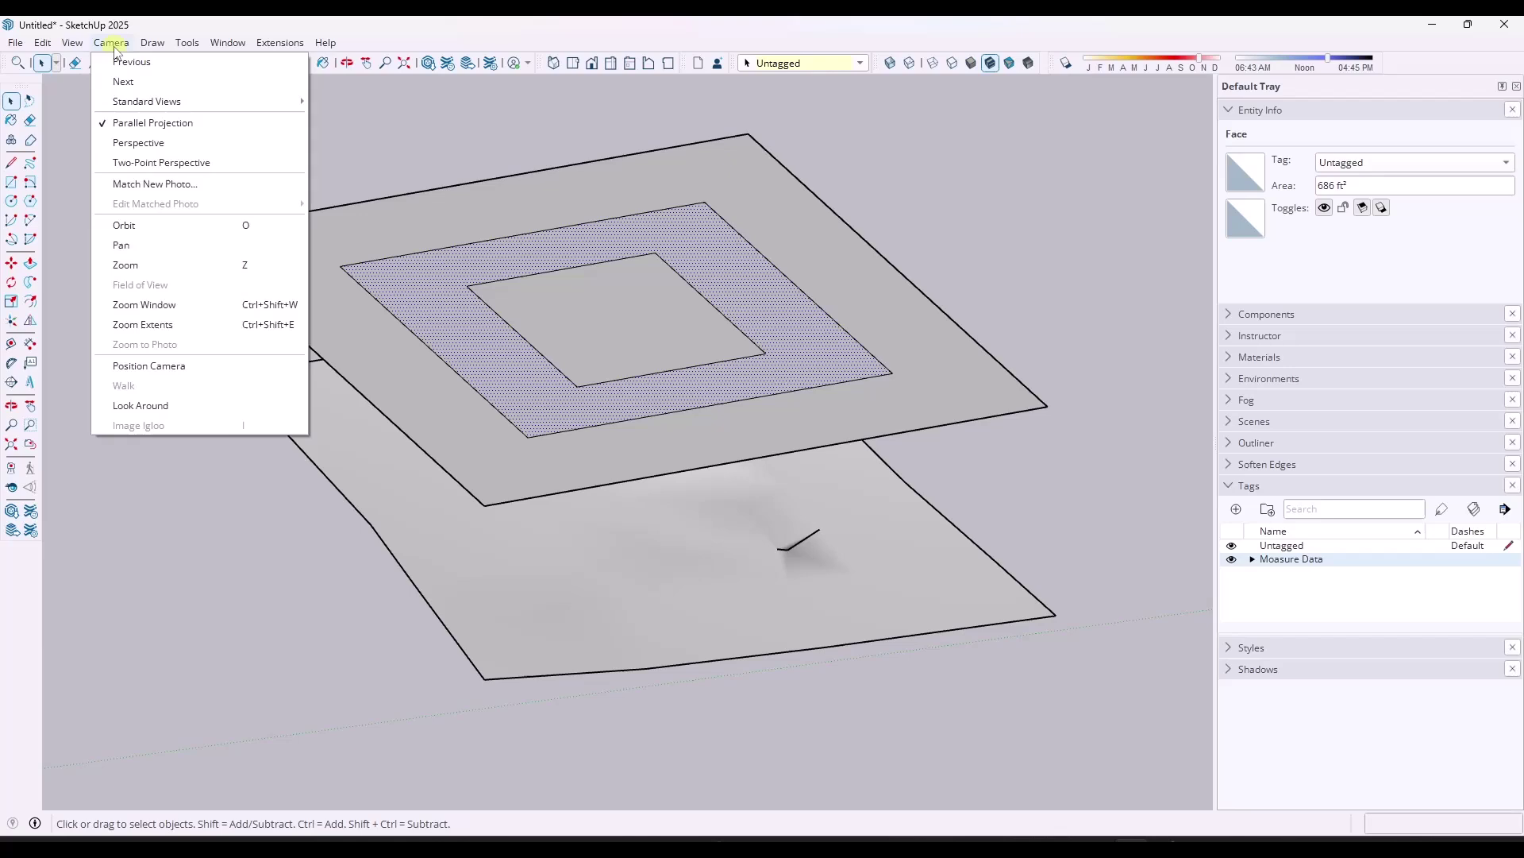
{"action": "left_click", "coordinate": [135, 144]}
{"action": "scroll", "coordinate": [501, 276], "scroll_direction": "down", "scroll_amount": 3}
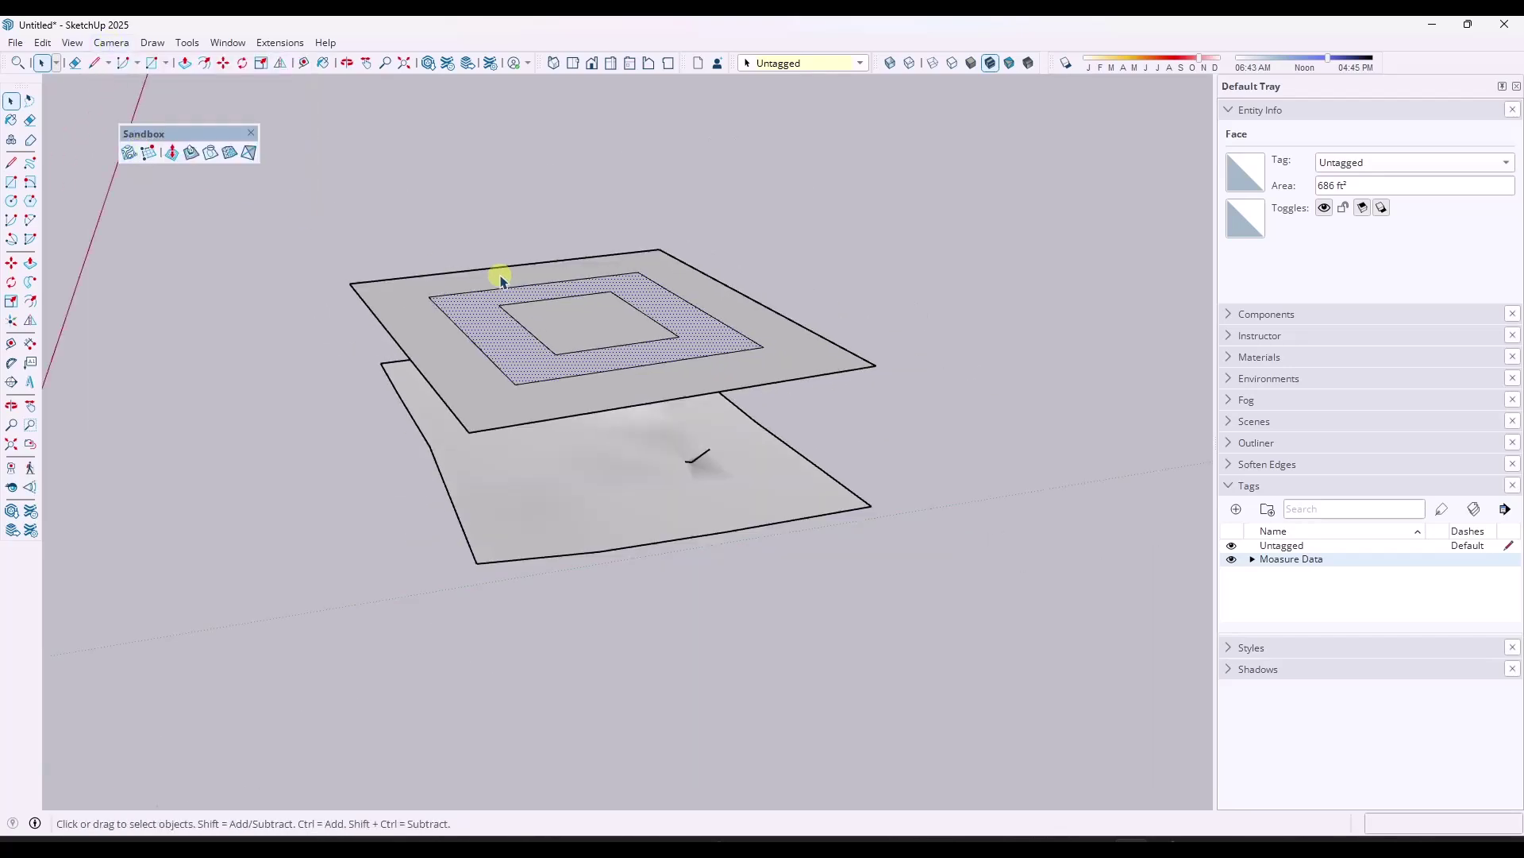
{"action": "left_click", "coordinate": [208, 155]}
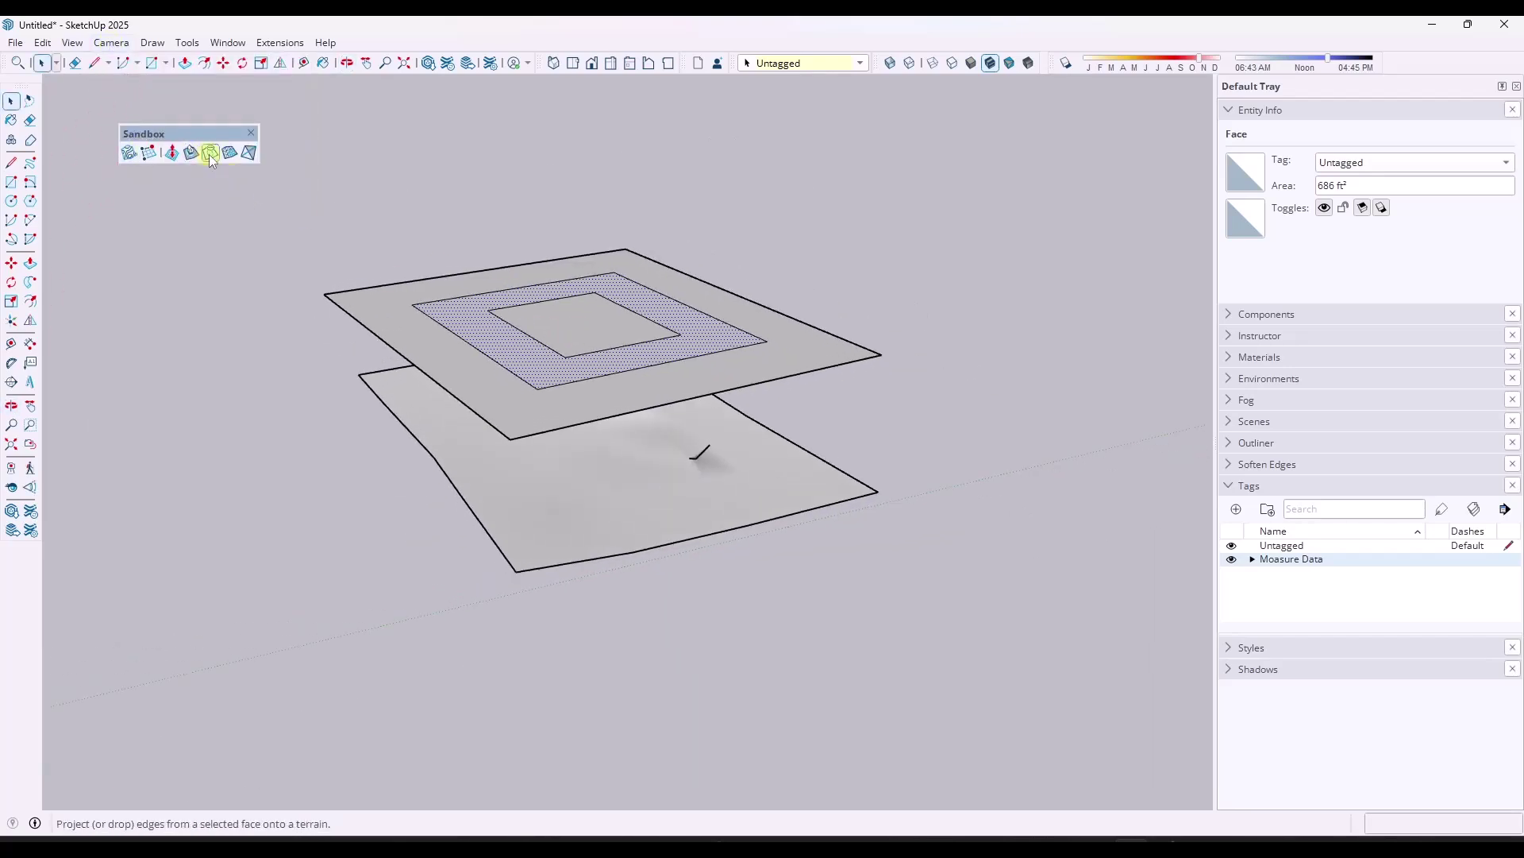
{"action": "left_click", "coordinate": [547, 482]}
{"action": "left_click", "coordinate": [573, 391]}
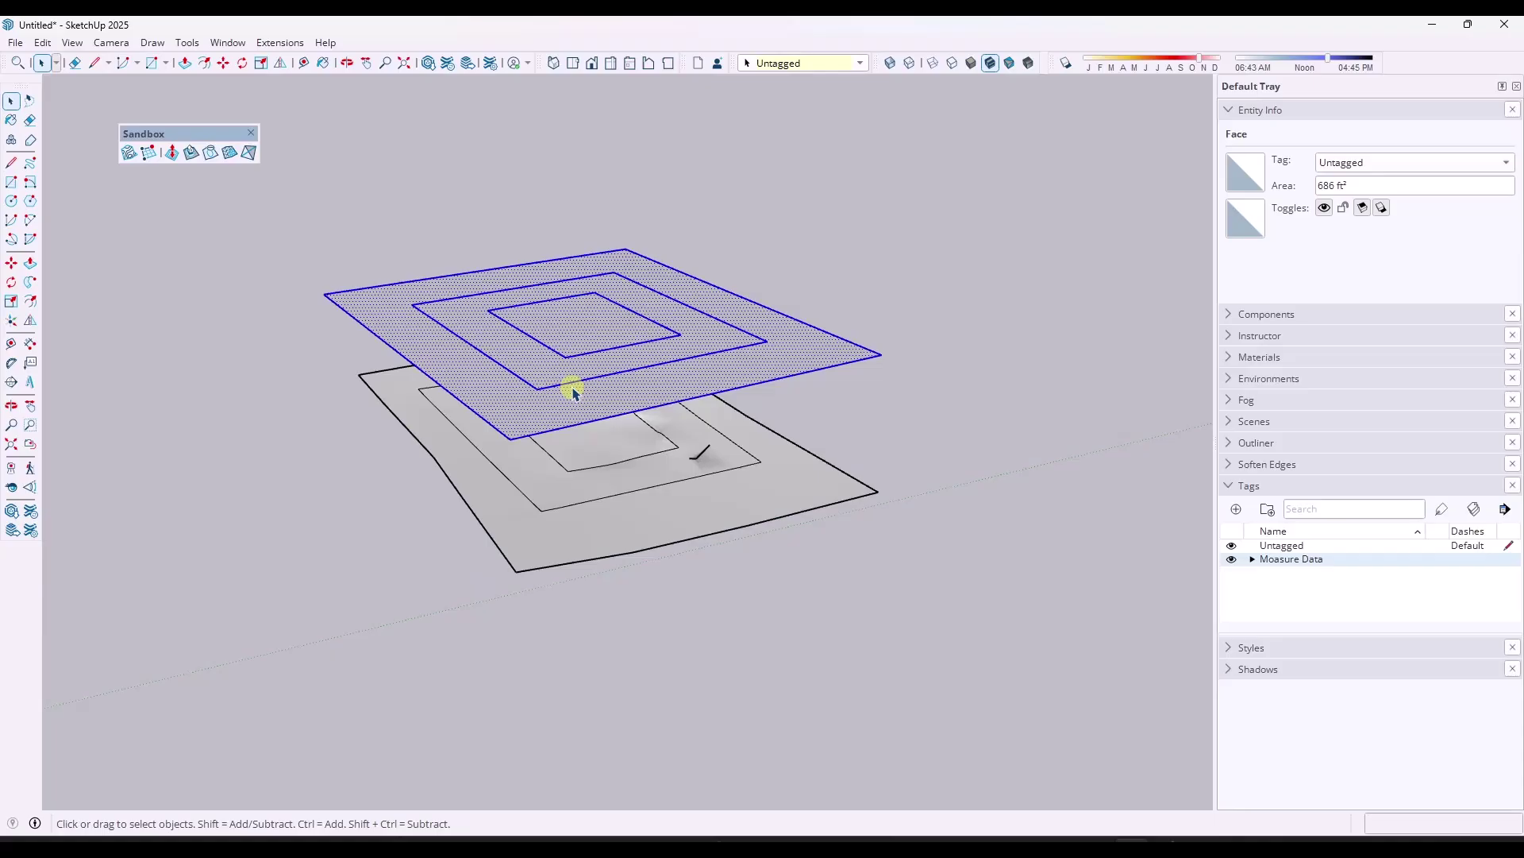
Lift the whole flat template high above the terrain.
{"action": "triple_click", "coordinate": [574, 392]}
{"action": "scroll", "coordinate": [564, 398], "scroll_direction": "down", "scroll_amount": 5}
{"action": "key", "text": "m"}
{"action": "left_click", "coordinate": [552, 406]}
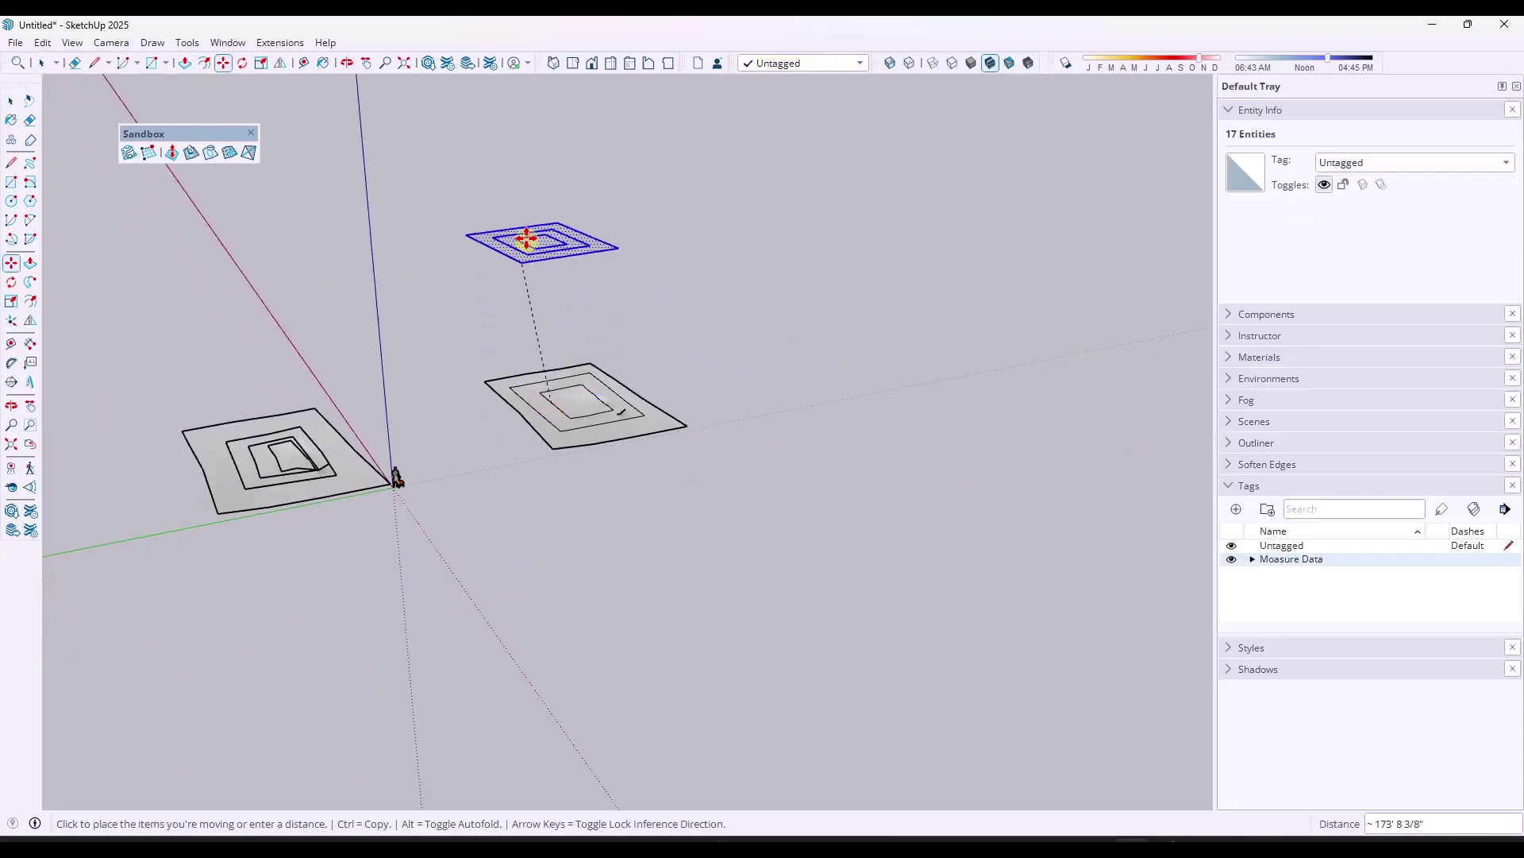
{"action": "left_click", "coordinate": [546, 204]}
Inside the terrain group, delete the inner rectangle and ring faces to leave a hole.
{"action": "key", "text": "space"}
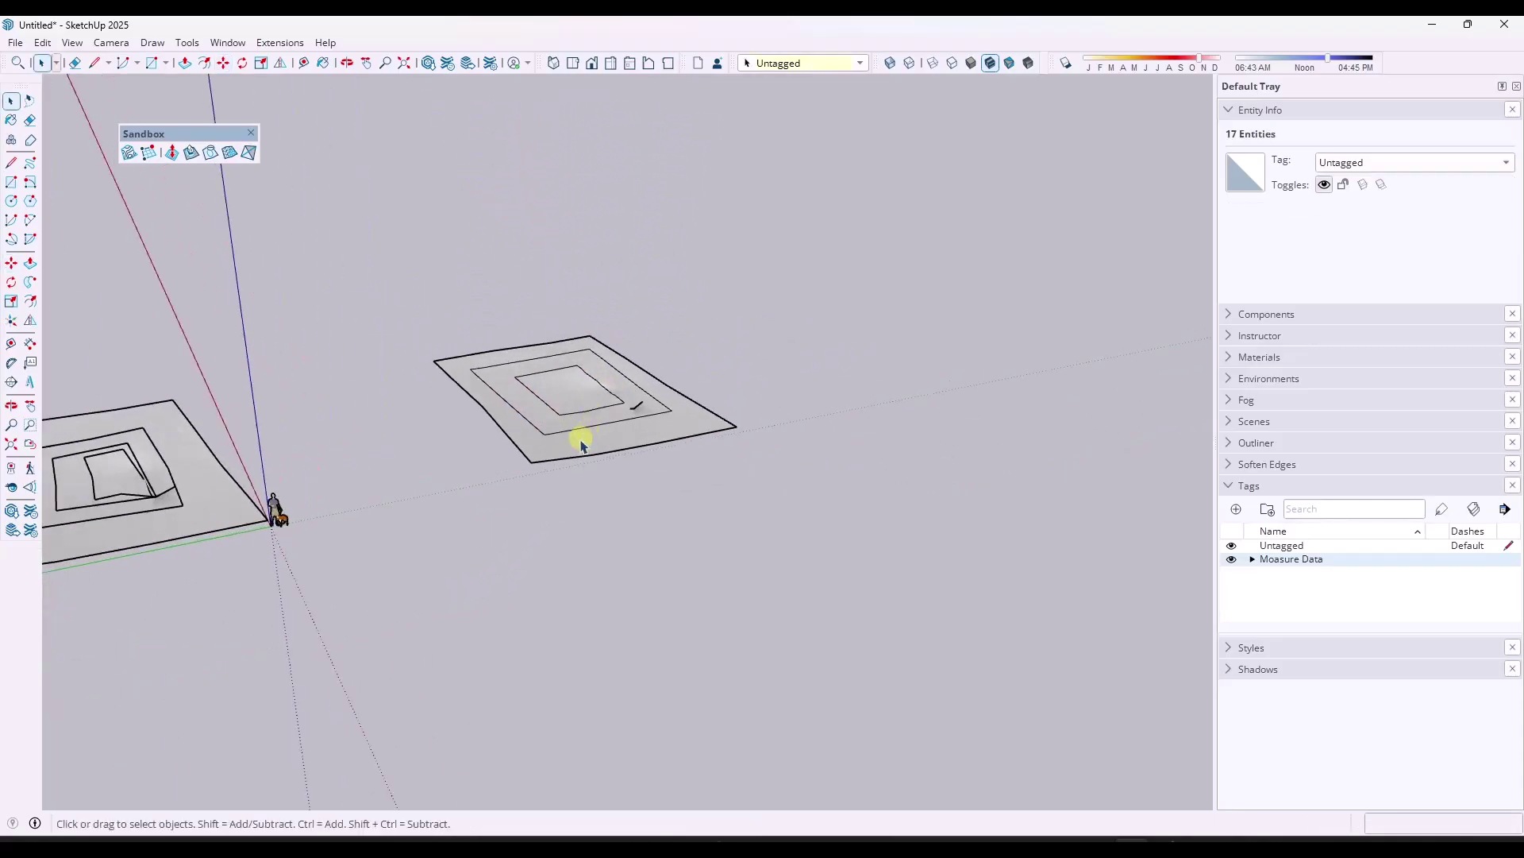
{"action": "scroll", "coordinate": [581, 446], "scroll_direction": "up", "scroll_amount": 3}
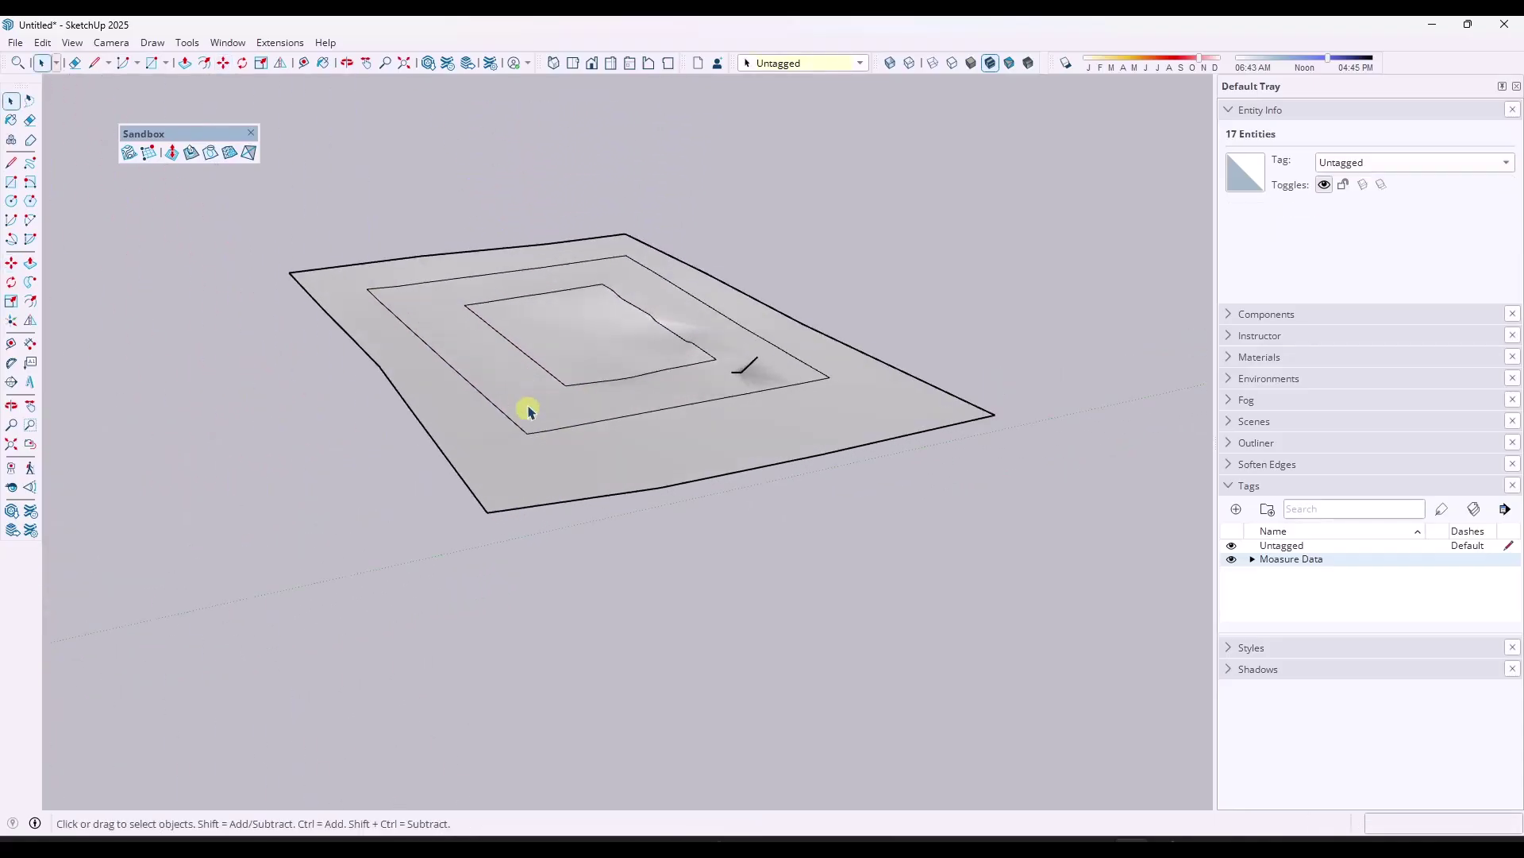
{"action": "middle_click_drag", "start_coordinate": [527, 408], "coordinate": [566, 481]}
{"action": "scroll", "coordinate": [565, 477], "scroll_direction": "up", "scroll_amount": 2}
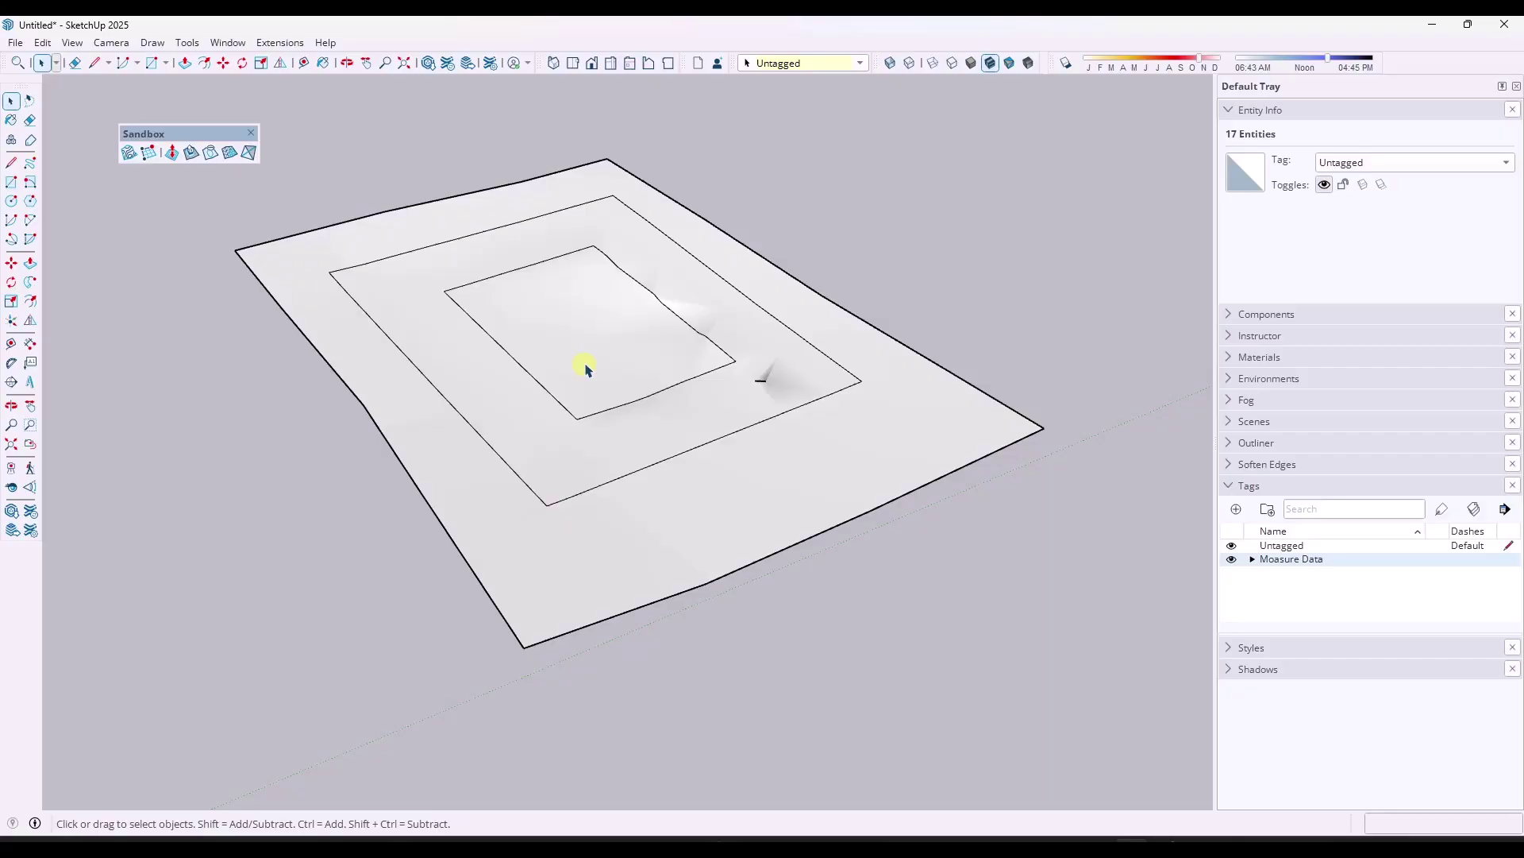
{"action": "middle_click_drag", "start_coordinate": [546, 384], "coordinate": [548, 341]}
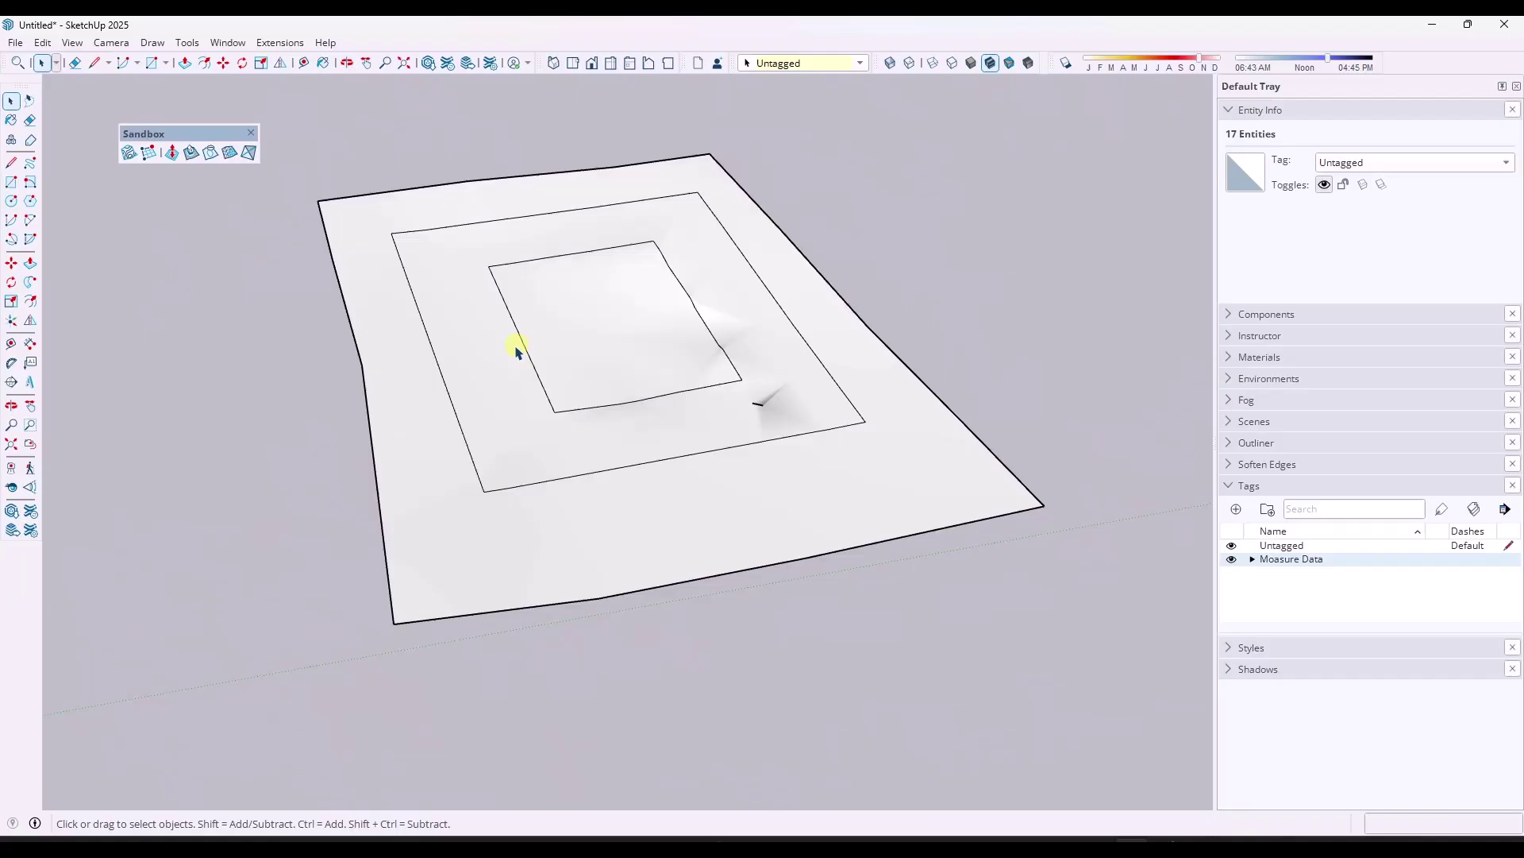
{"action": "double_click", "coordinate": [561, 329]}
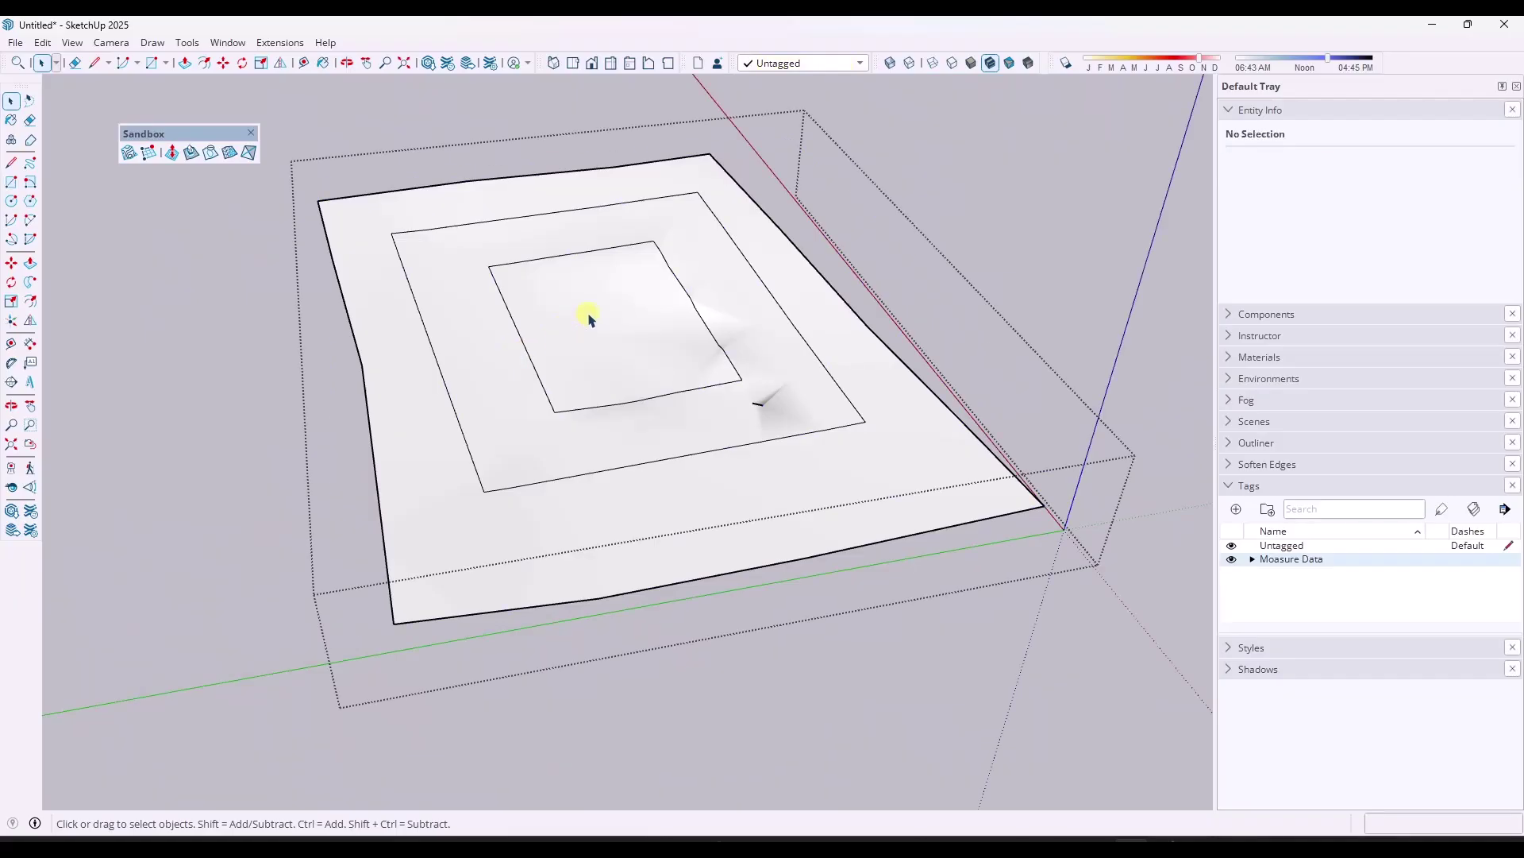
{"action": "double_click", "coordinate": [588, 316]}
{"action": "key", "text": "Delete"}
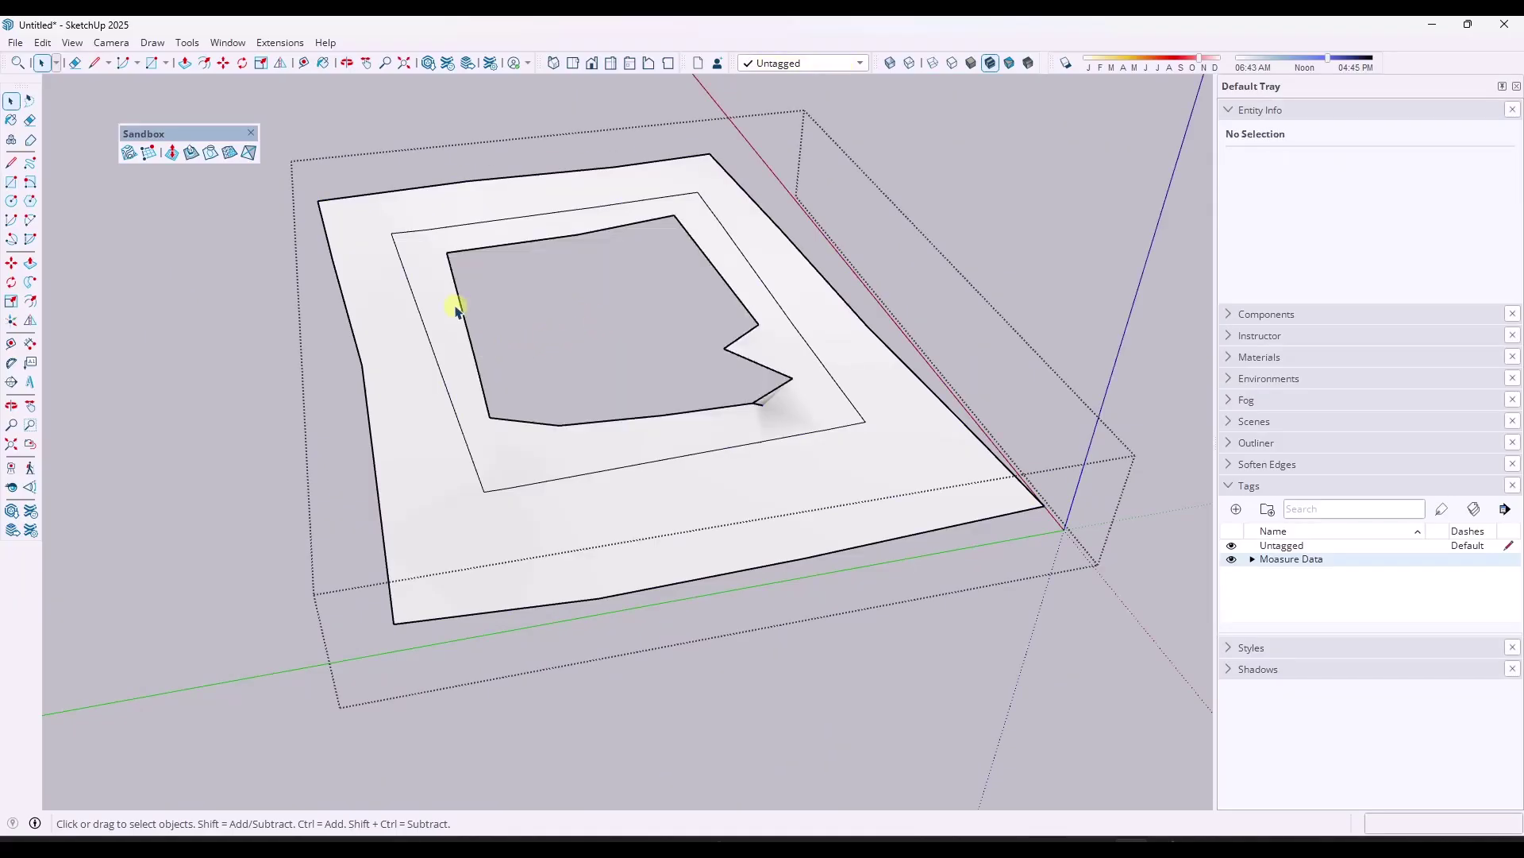
{"action": "left_click", "coordinate": [442, 300]}
{"action": "key", "text": "Delete"}
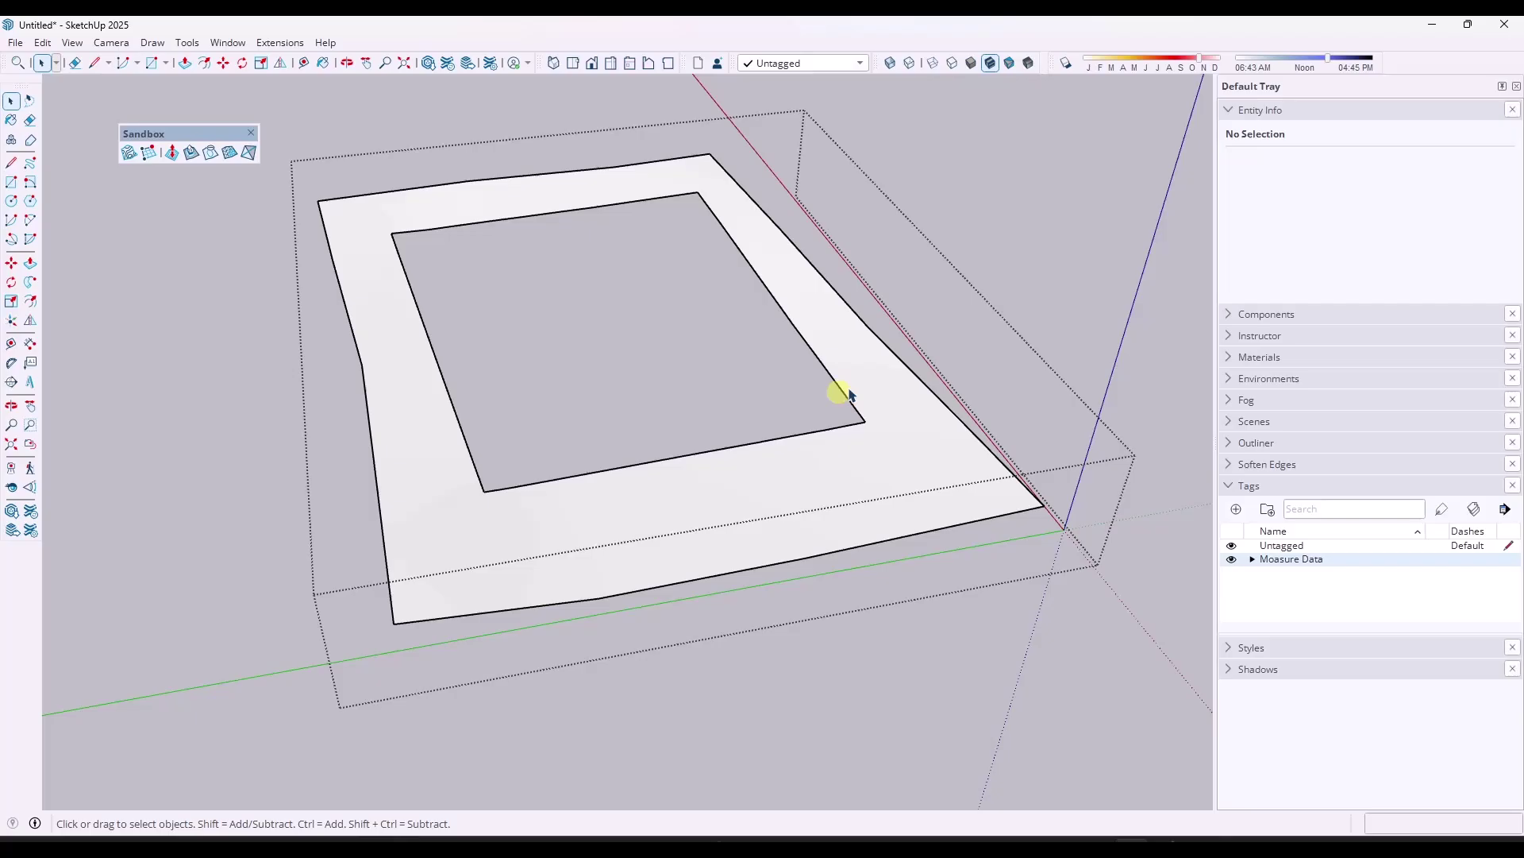
{"action": "left_click", "coordinate": [963, 254]}
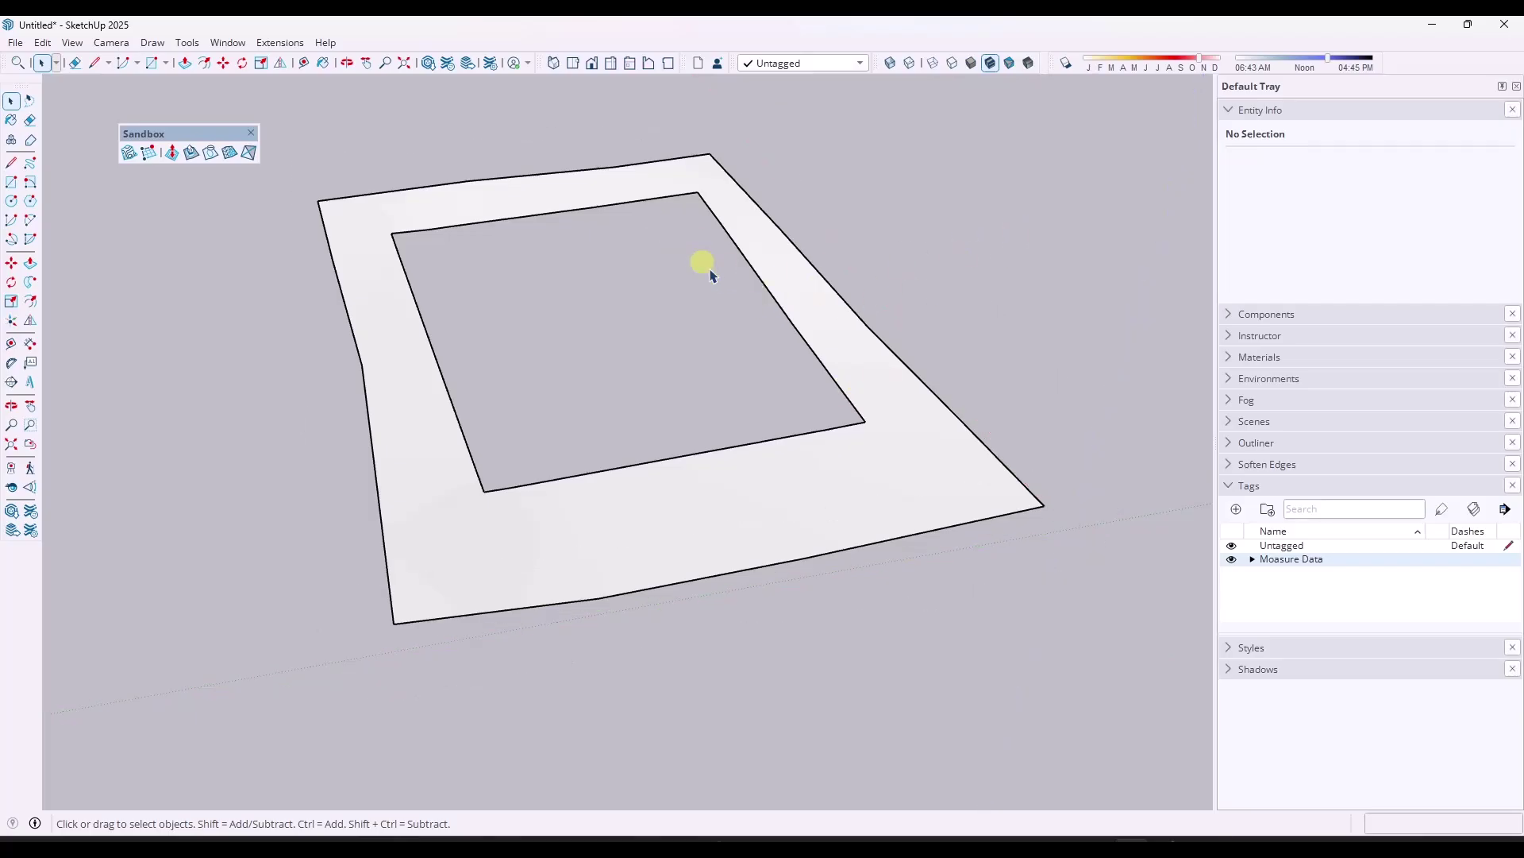
{"action": "scroll", "coordinate": [747, 344], "scroll_direction": "down", "scroll_amount": 5}
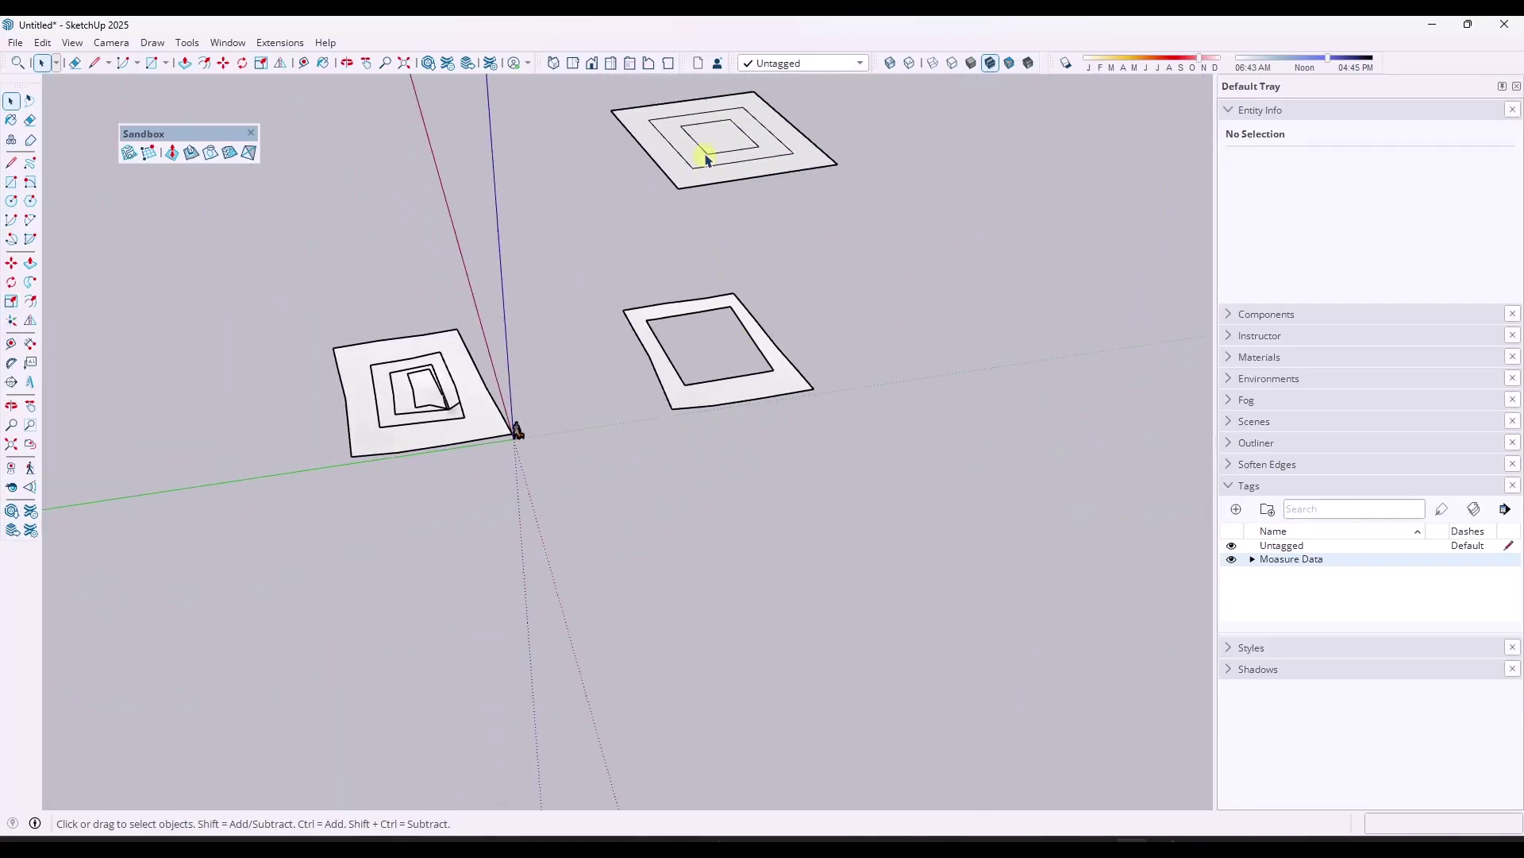
Copy the template's inner square face down into the terrain's hole.
{"action": "double_click", "coordinate": [715, 147]}
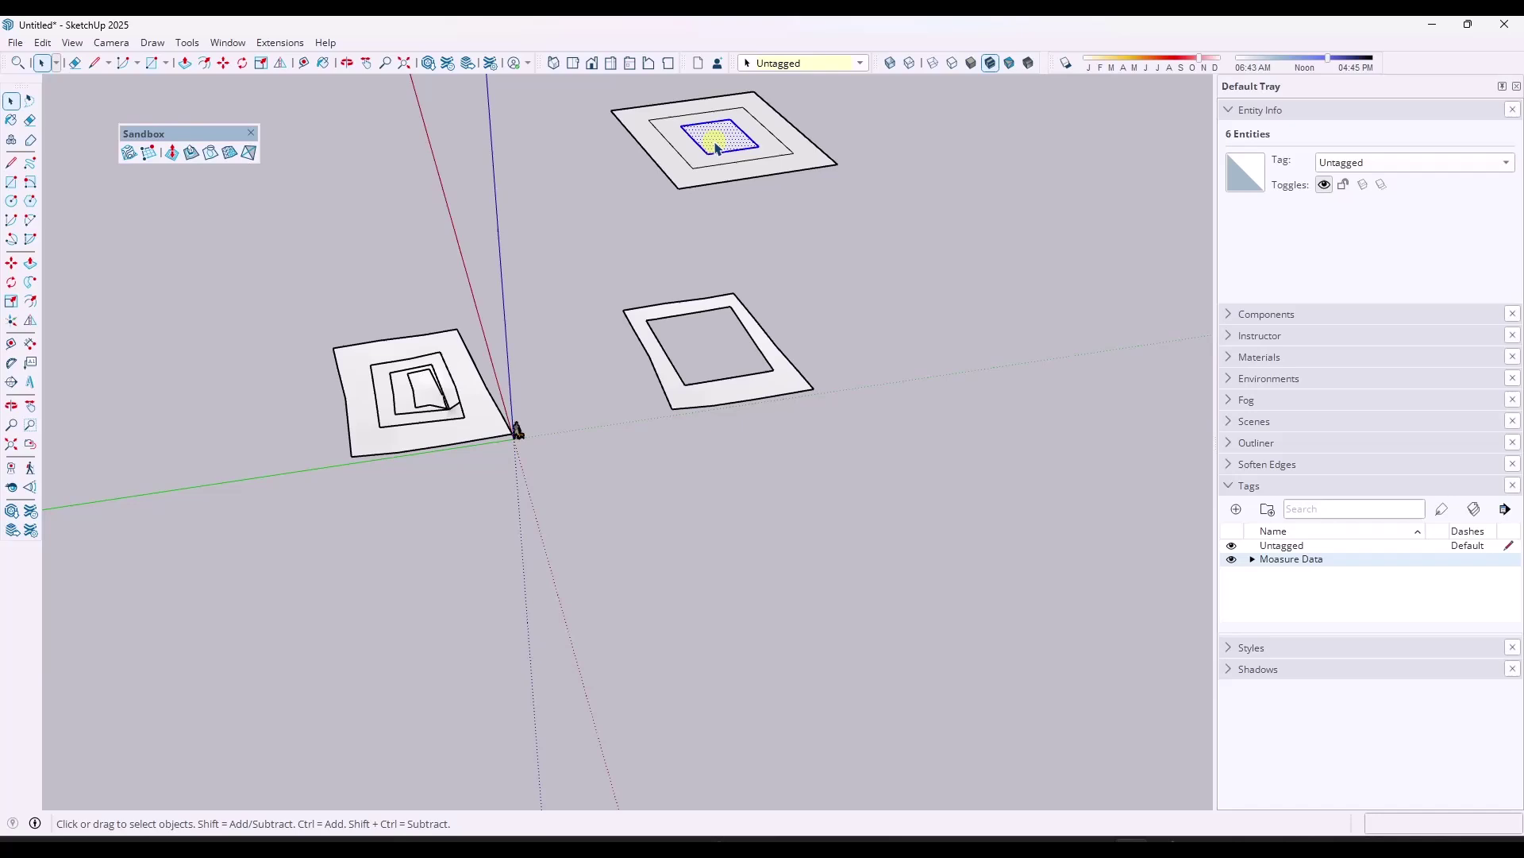
{"action": "key", "text": "m"}
{"action": "key", "text": "ctrl"}
{"action": "left_click", "coordinate": [705, 156]}
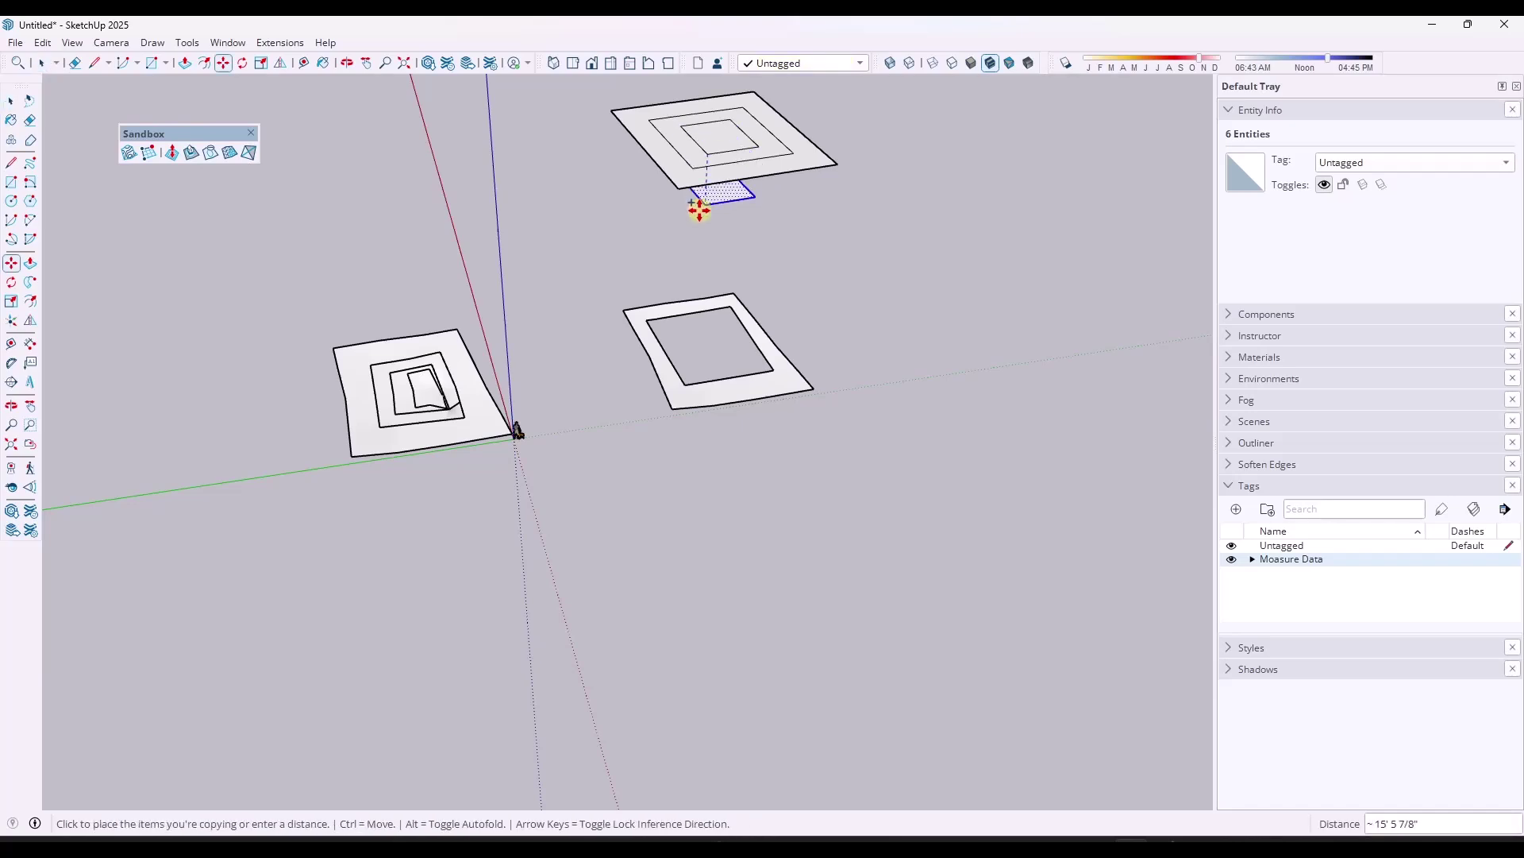
{"action": "left_click", "coordinate": [657, 339]}
{"action": "scroll", "coordinate": [663, 341], "scroll_direction": "up", "scroll_amount": 5}
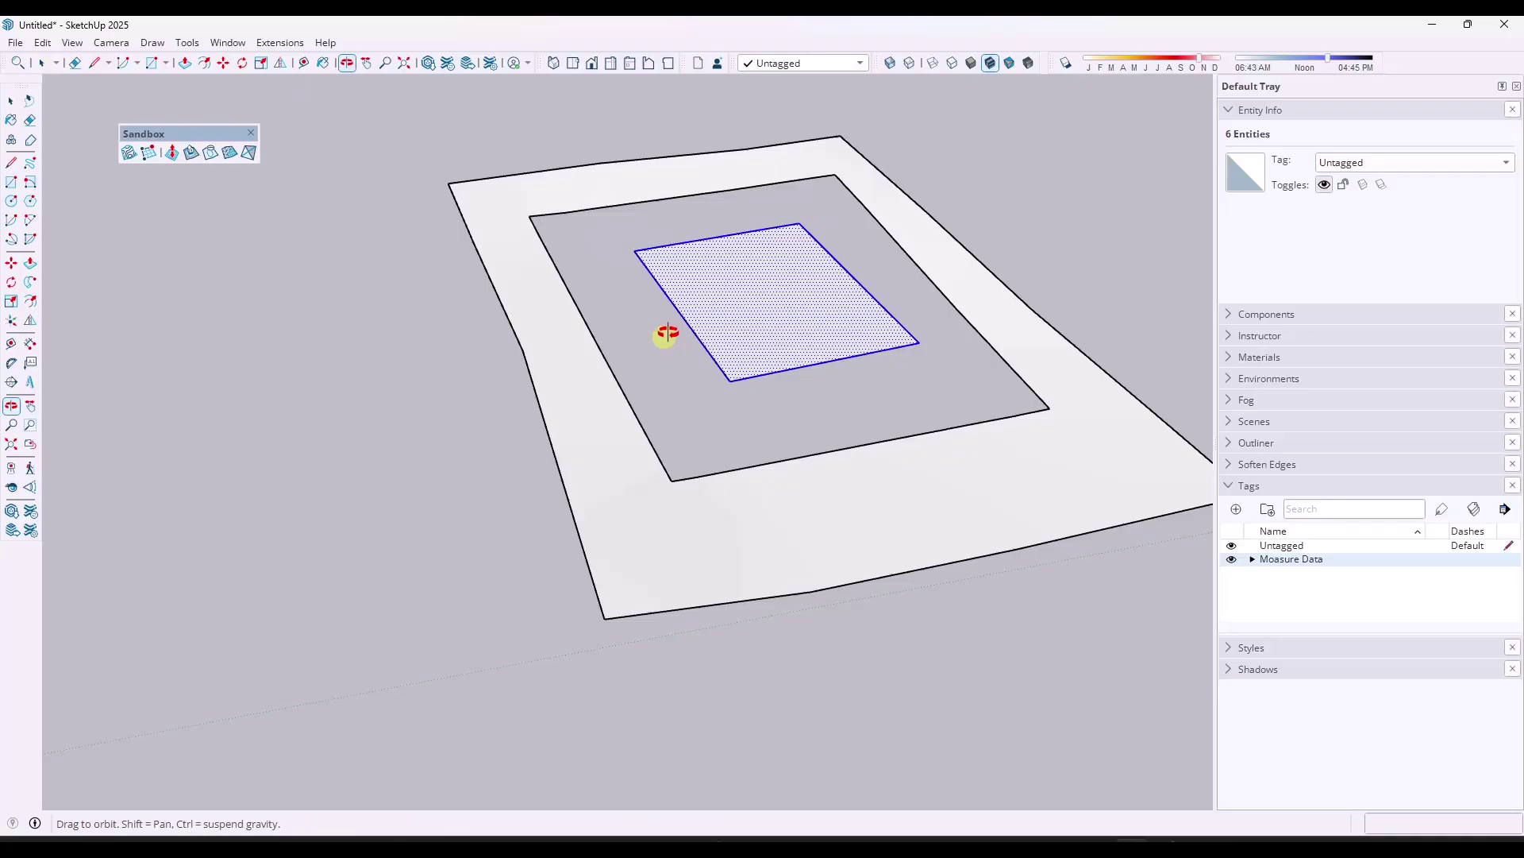
{"action": "middle_click_drag", "start_coordinate": [667, 341], "coordinate": [742, 290]}
{"action": "scroll", "coordinate": [630, 300], "scroll_direction": "up", "scroll_amount": 4}
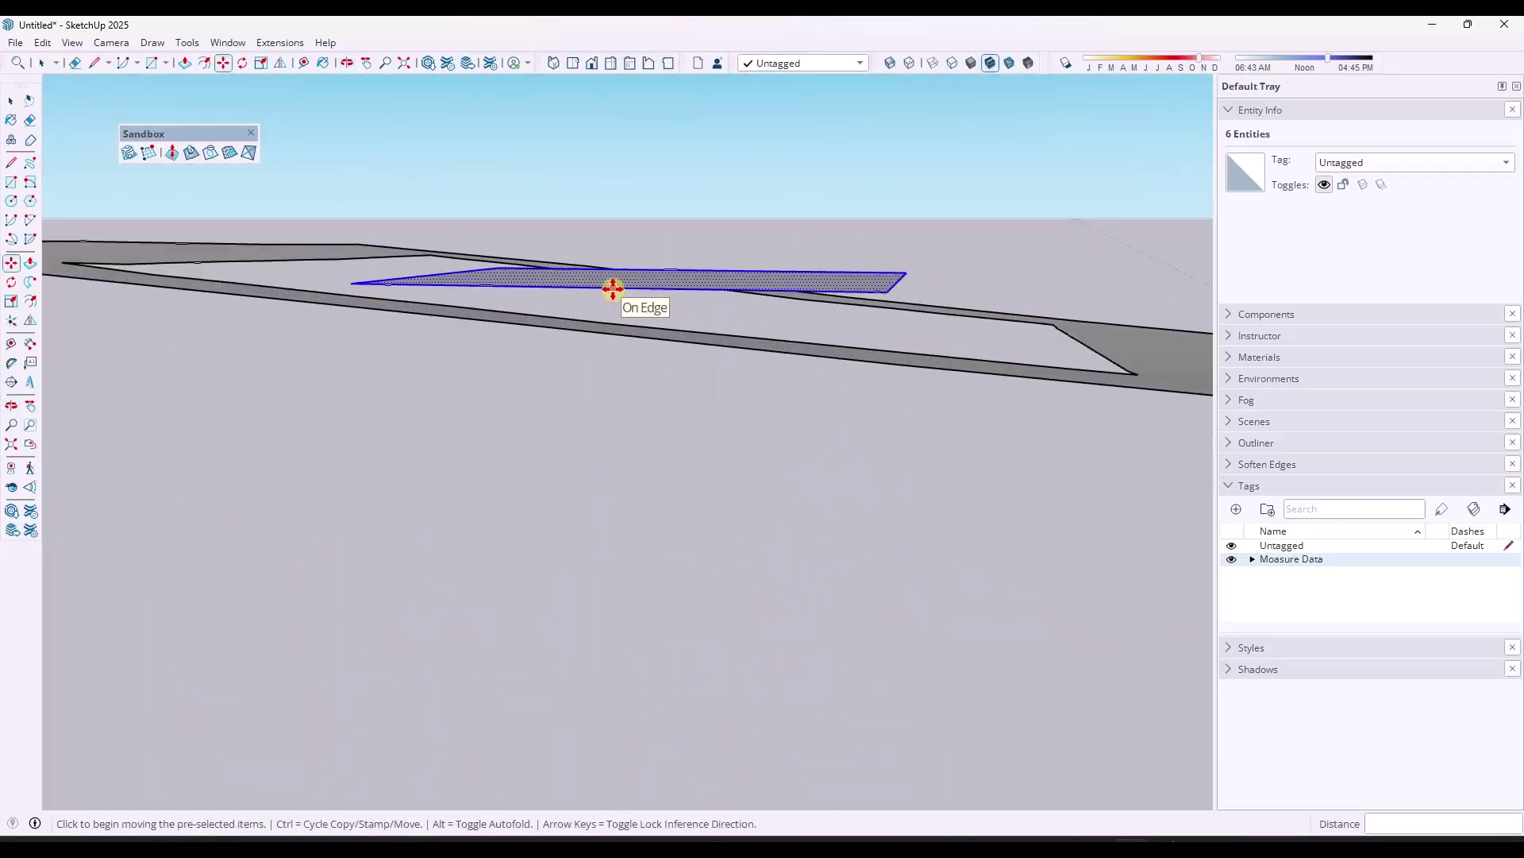
Move the copied square slightly along the blue axis to adjust its height.
{"action": "left_click", "coordinate": [613, 295]}
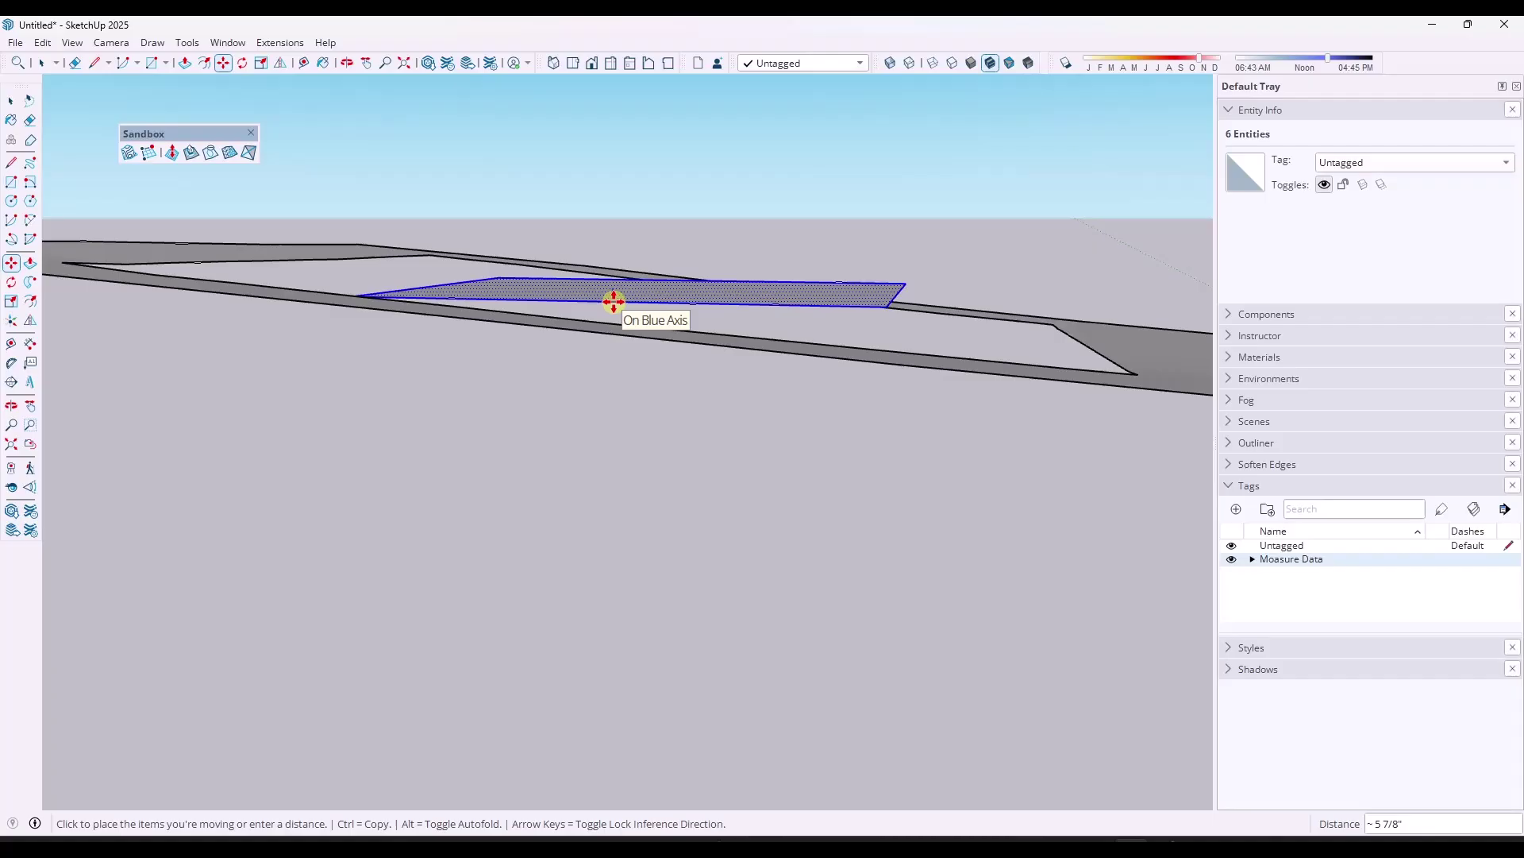
{"action": "left_click", "coordinate": [659, 300]}
{"action": "middle_click_drag", "start_coordinate": [658, 299], "coordinate": [711, 354]}
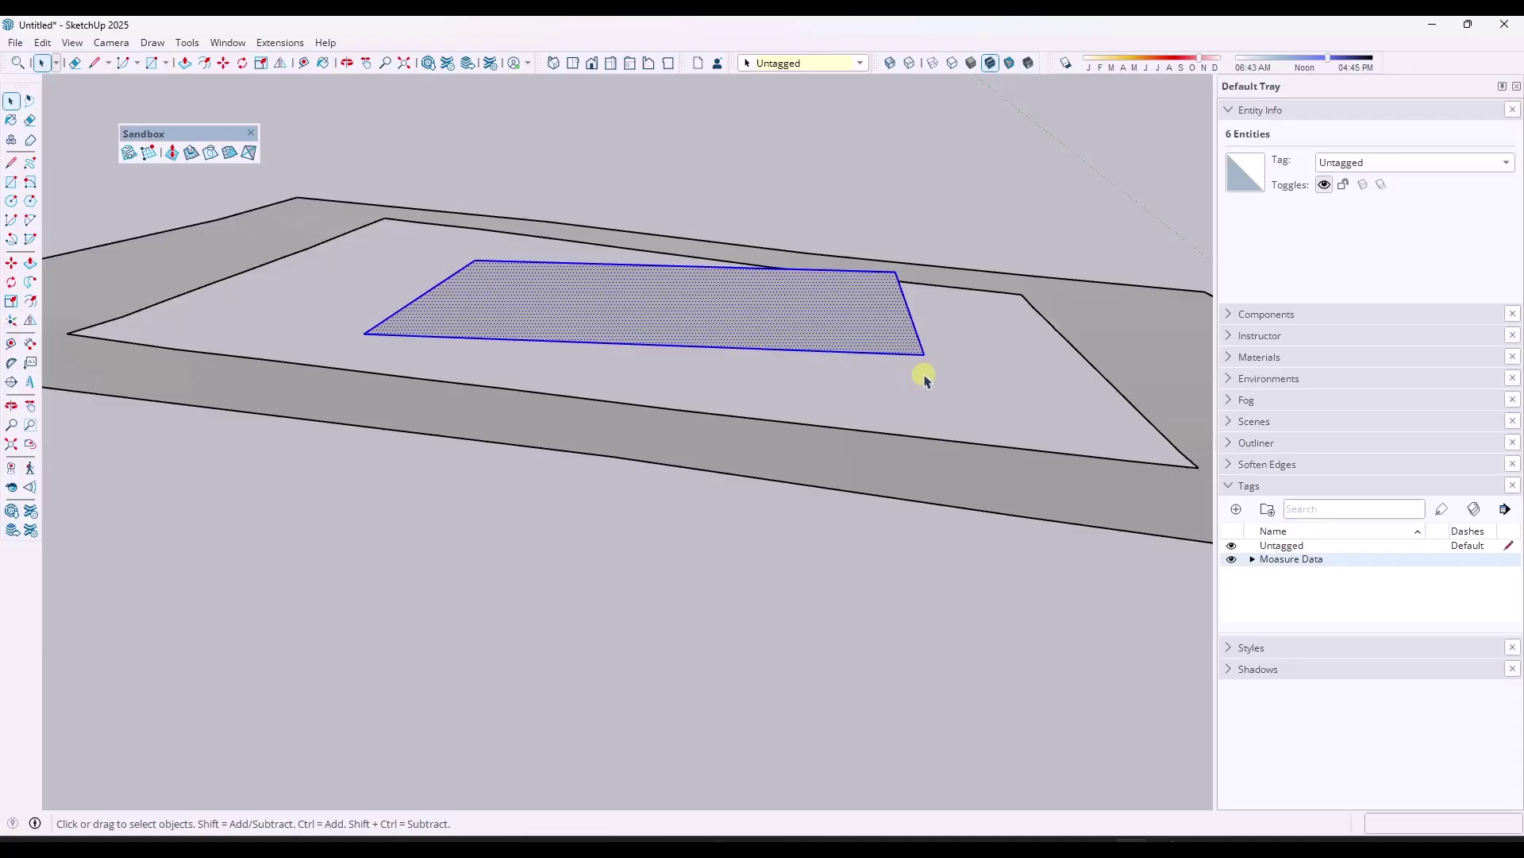
{"action": "middle_click_drag", "start_coordinate": [833, 422], "coordinate": [547, 556]}
{"action": "scroll", "coordinate": [446, 473], "scroll_direction": "down", "scroll_amount": 5}
{"action": "middle_click_drag", "start_coordinate": [446, 474], "coordinate": [604, 451]}
{"action": "scroll", "coordinate": [905, 389], "scroll_direction": "down", "scroll_amount": 6}
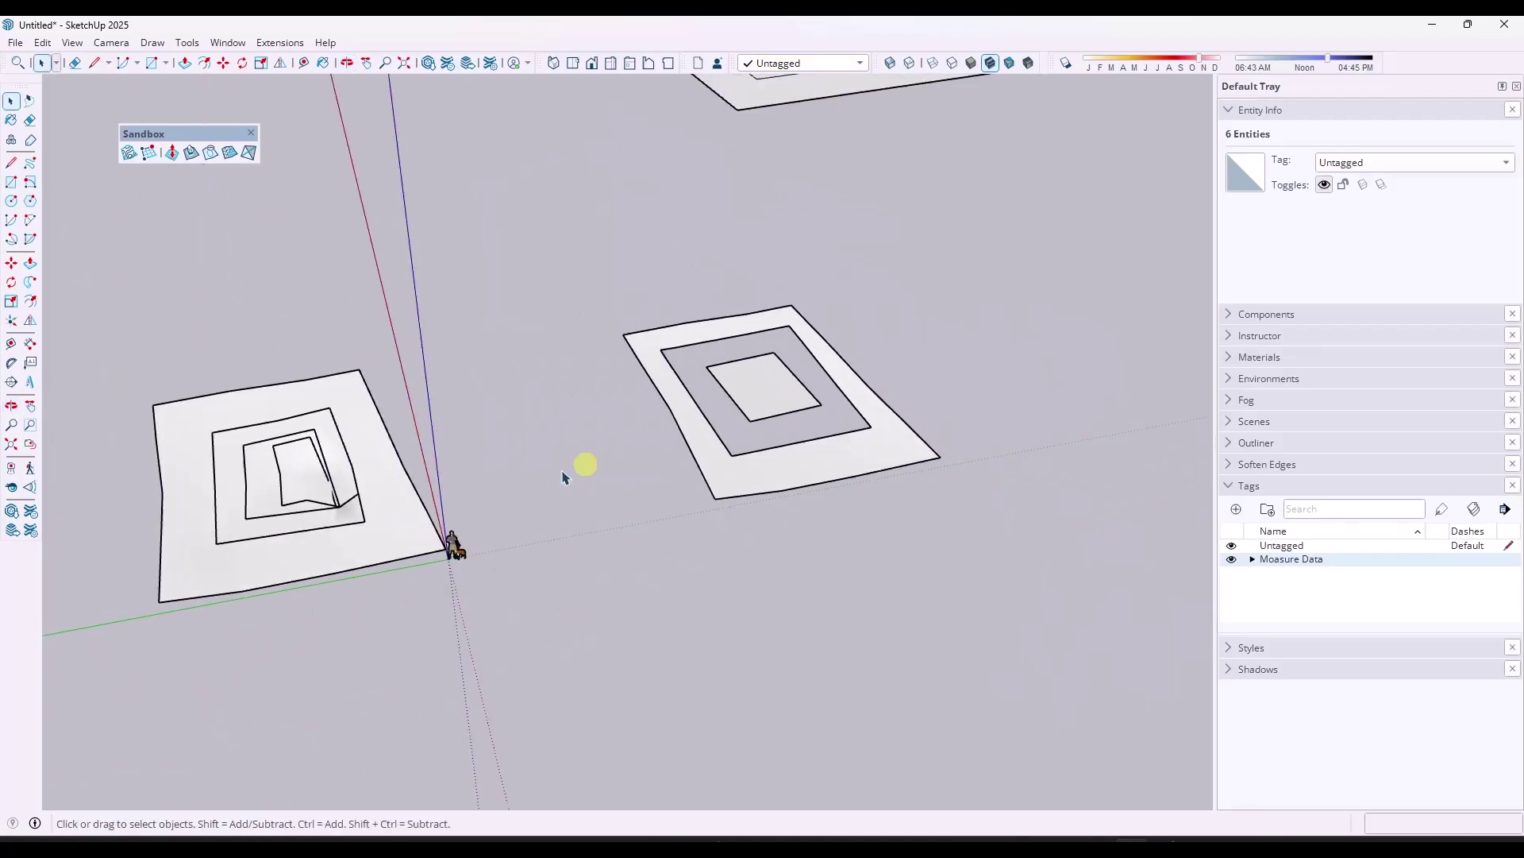
Clear the selection and select the proposed slab's inner square face.
{"action": "left_click", "coordinate": [585, 469]}
{"action": "left_click", "coordinate": [381, 512]}
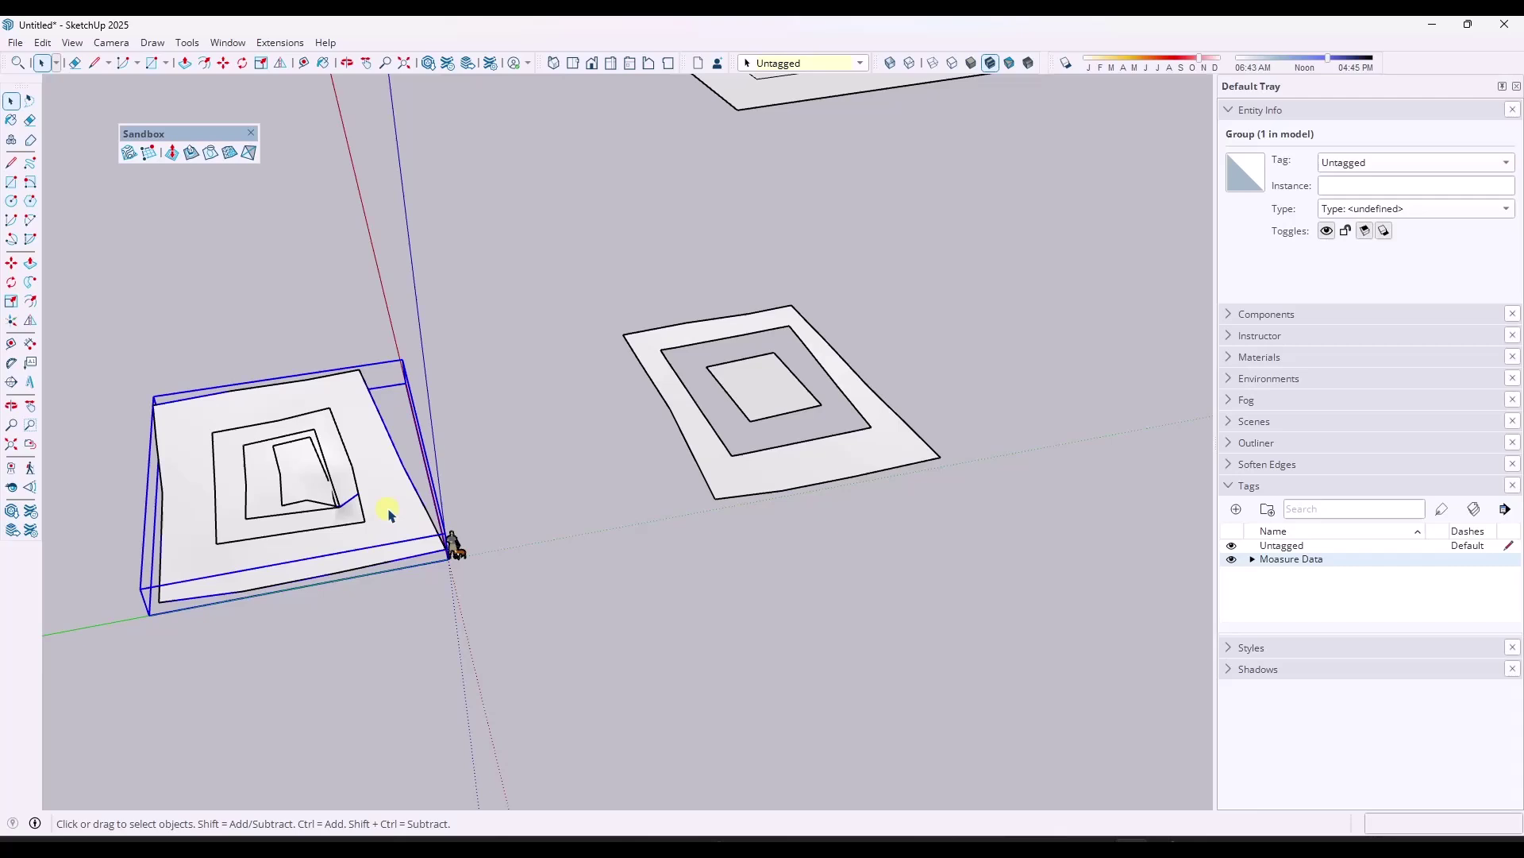
{"action": "left_click", "coordinate": [775, 401]}
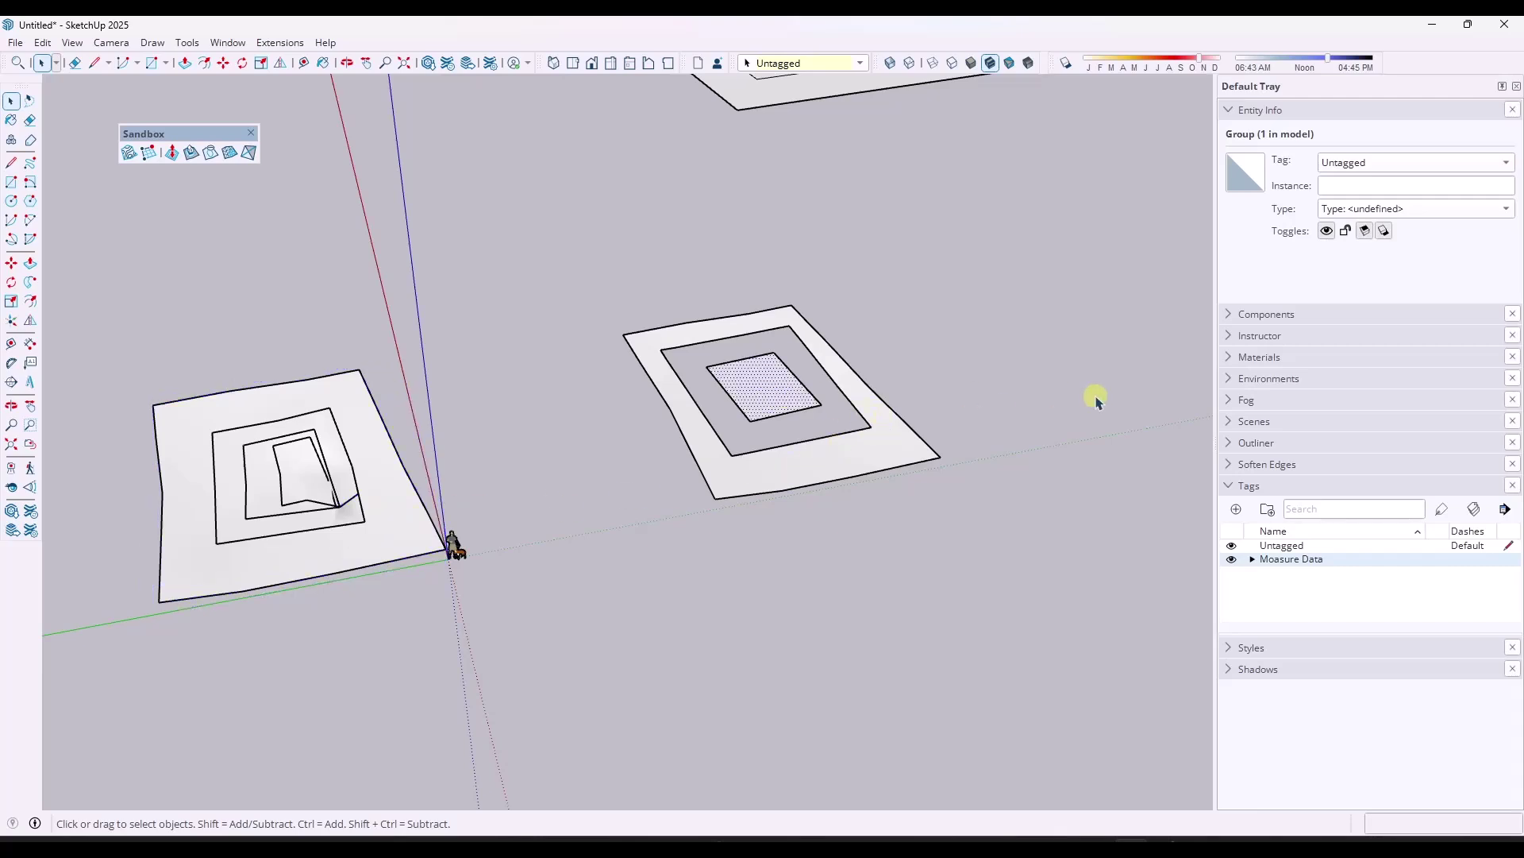
{"action": "scroll", "coordinate": [1095, 398], "scroll_direction": "up", "scroll_amount": 6}
{"action": "middle_click_drag", "start_coordinate": [621, 314], "coordinate": [508, 340]}
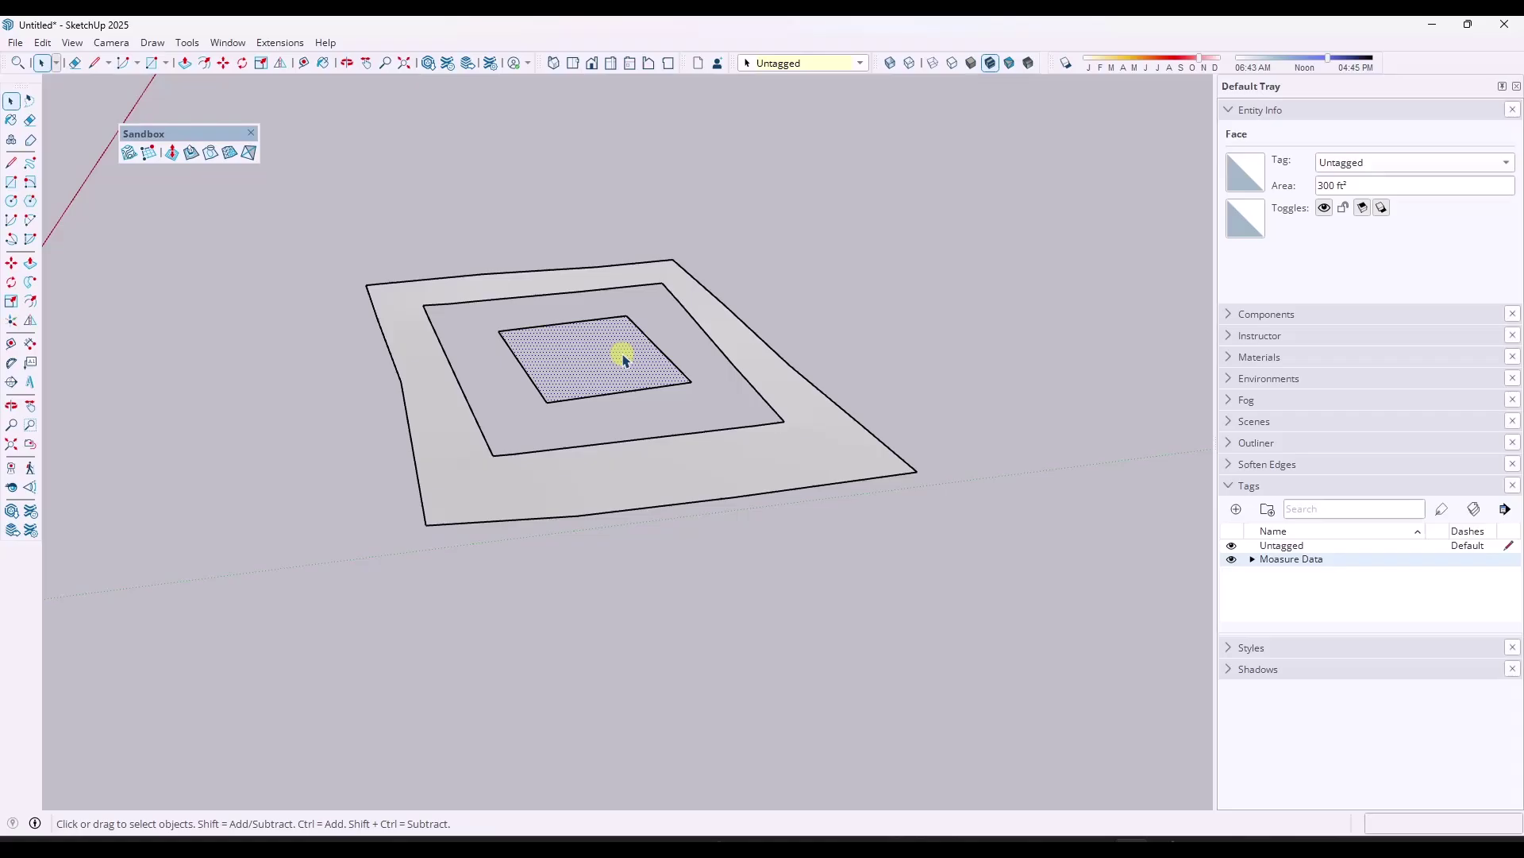
Draw two edges joining inner square corners to the hole's matching corners.
{"action": "key", "text": "l"}
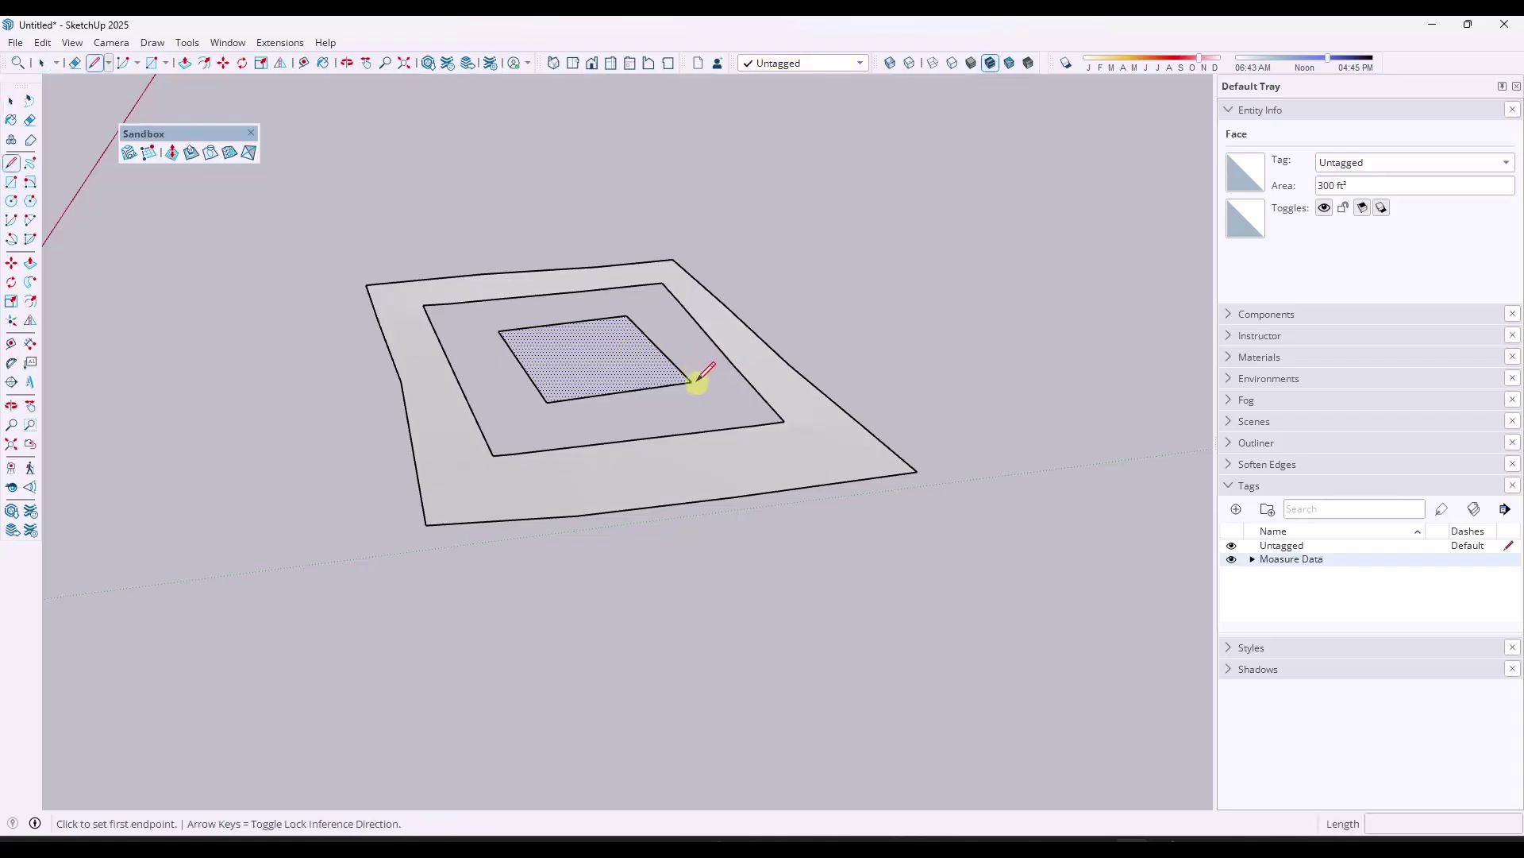
{"action": "left_click", "coordinate": [691, 383]}
{"action": "scroll", "coordinate": [784, 421], "scroll_direction": "up", "scroll_amount": 4}
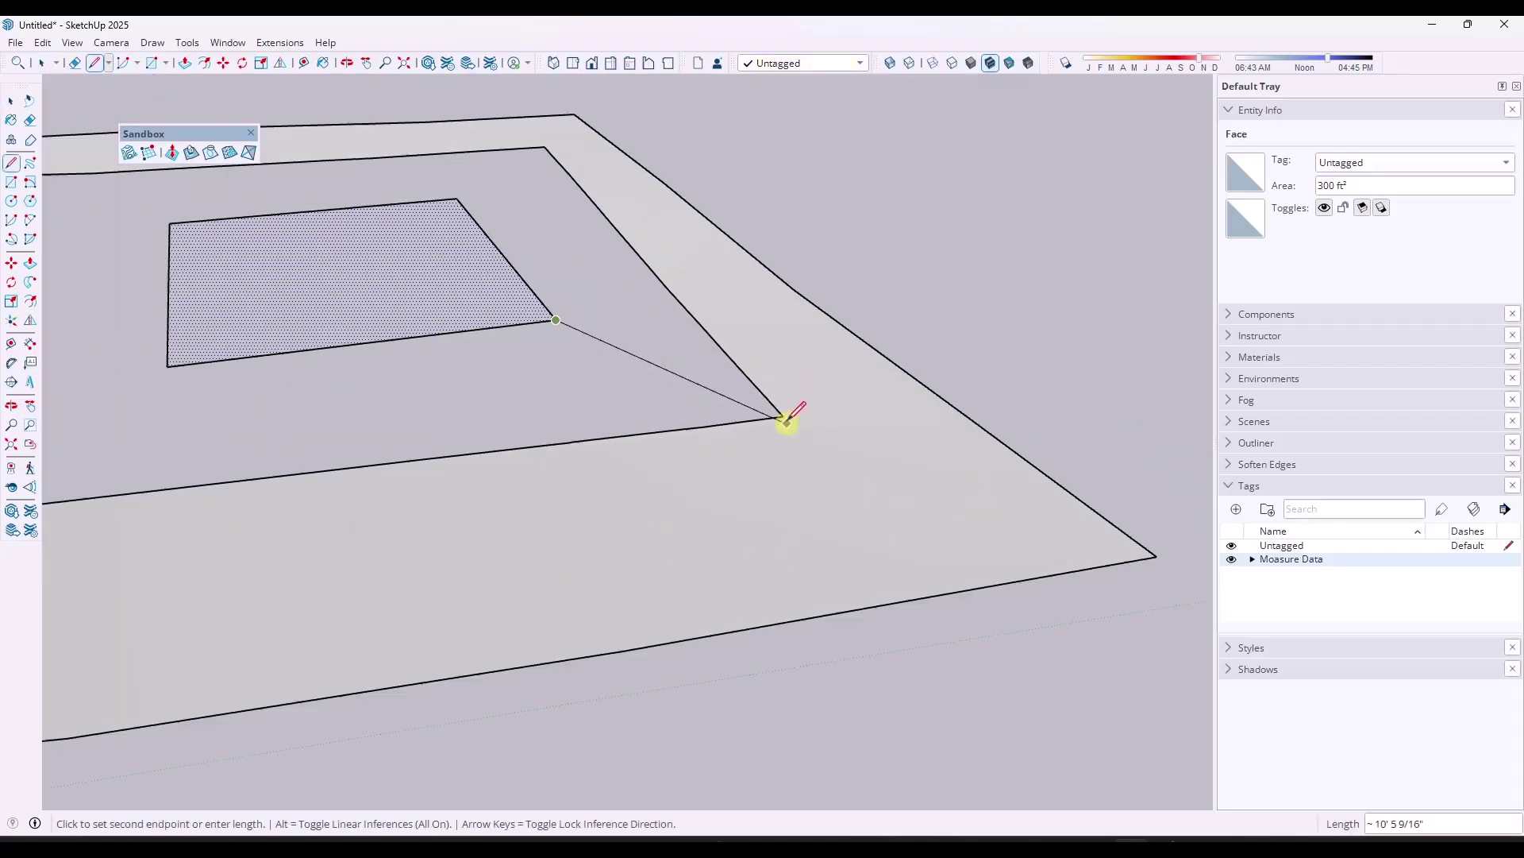
{"action": "left_click", "coordinate": [783, 414]}
{"action": "key", "text": "space"}
{"action": "scroll", "coordinate": [882, 418], "scroll_direction": "down", "scroll_amount": 4}
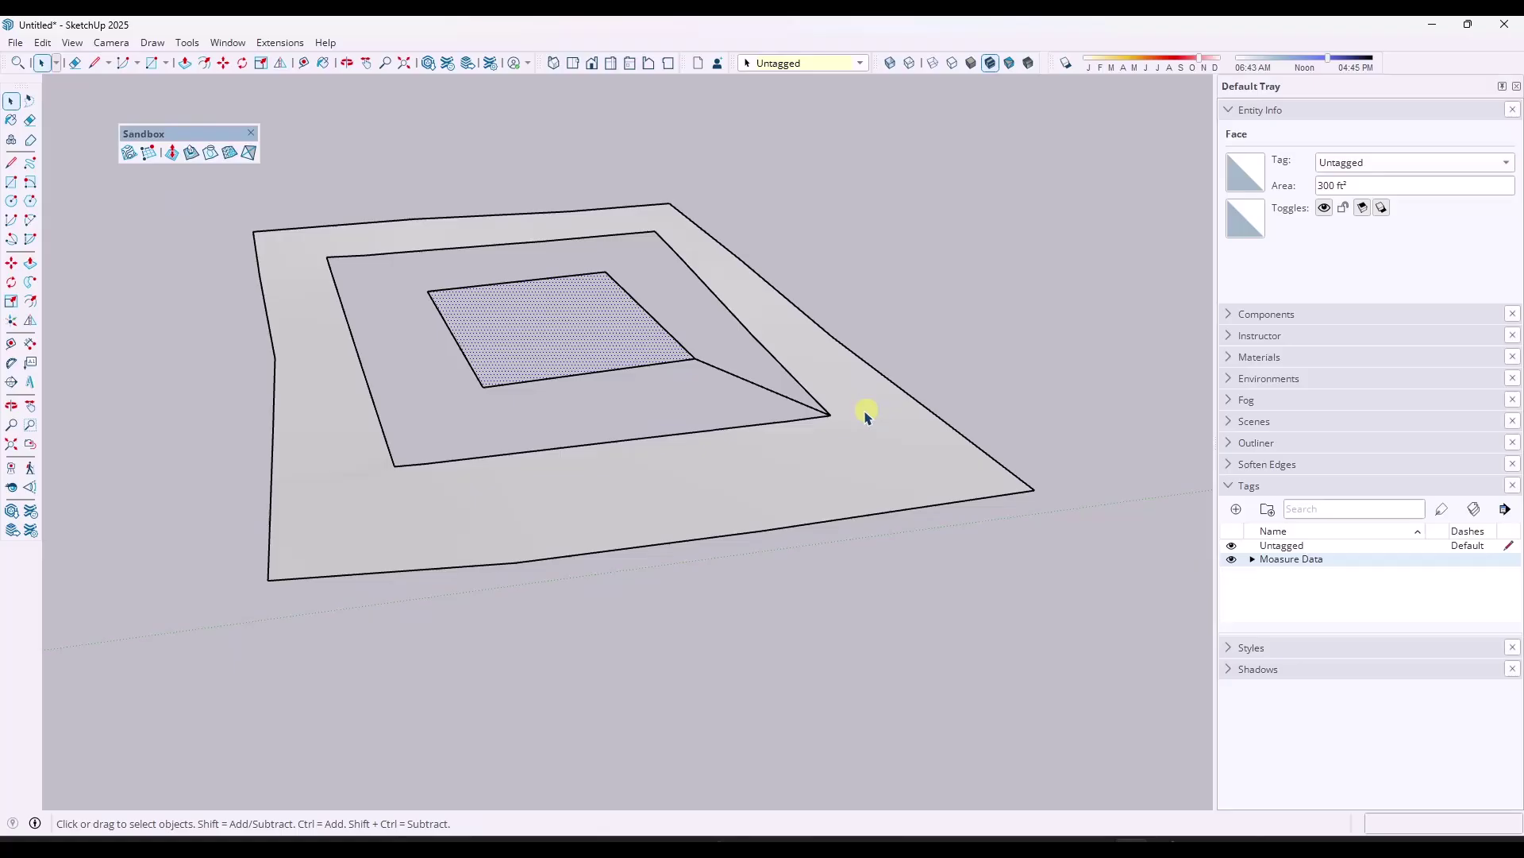
{"action": "key", "text": "l"}
{"action": "scroll", "coordinate": [782, 409], "scroll_direction": "down", "scroll_amount": 3}
{"action": "left_click", "coordinate": [505, 314]}
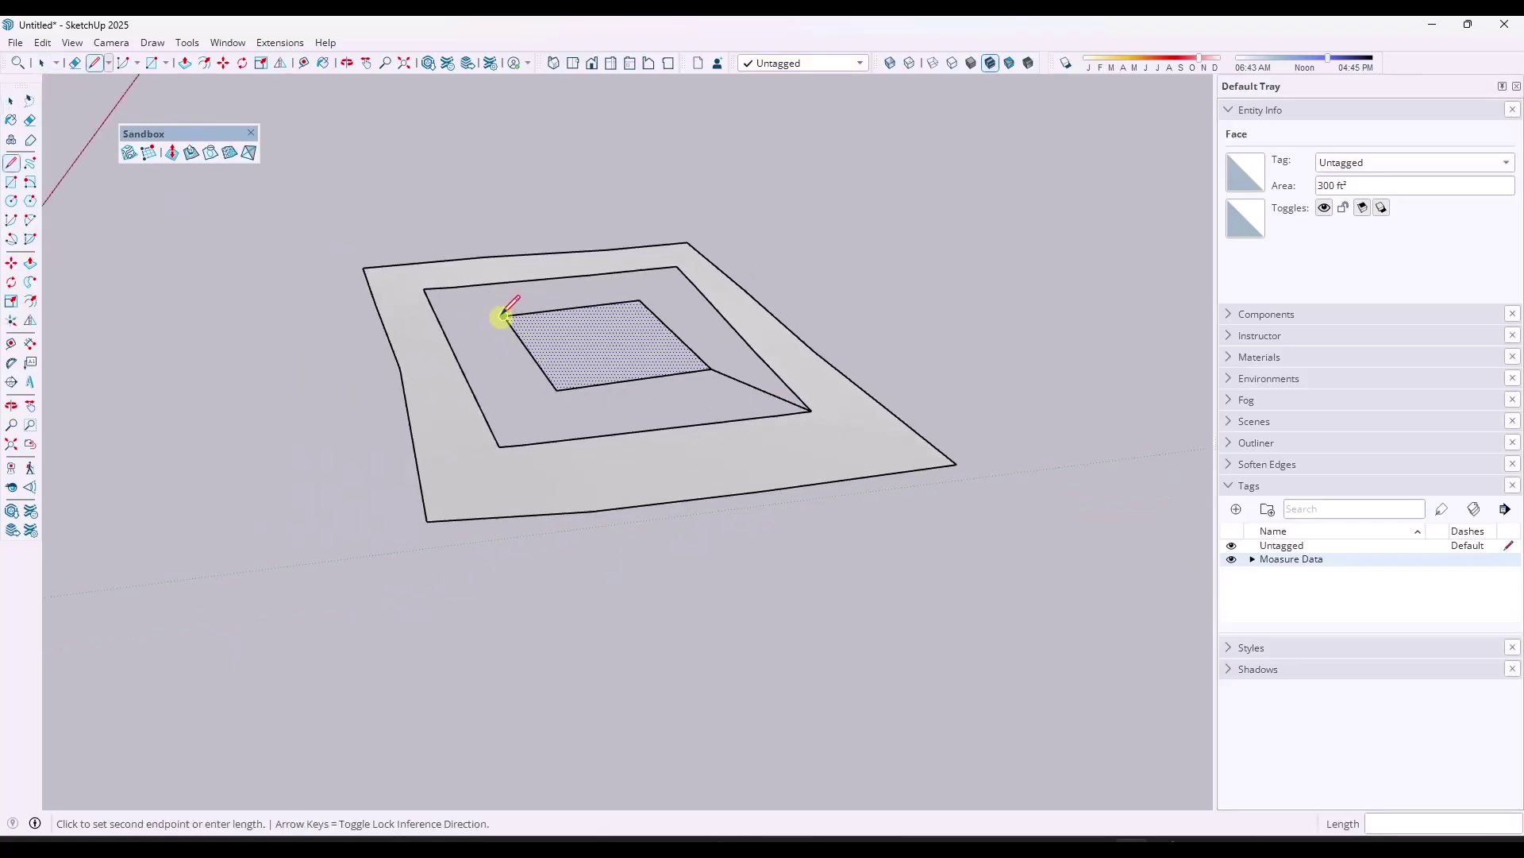
{"action": "left_click", "coordinate": [425, 289]}
{"action": "key", "text": "space"}
{"action": "scroll", "coordinate": [709, 362], "scroll_direction": "up", "scroll_amount": 2}
{"action": "middle_click_drag", "start_coordinate": [709, 361], "coordinate": [500, 312]}
Show the Profile Builder 4 toolbar and build a profile path along the inner outline.
{"action": "right_click", "coordinate": [1356, 87]}
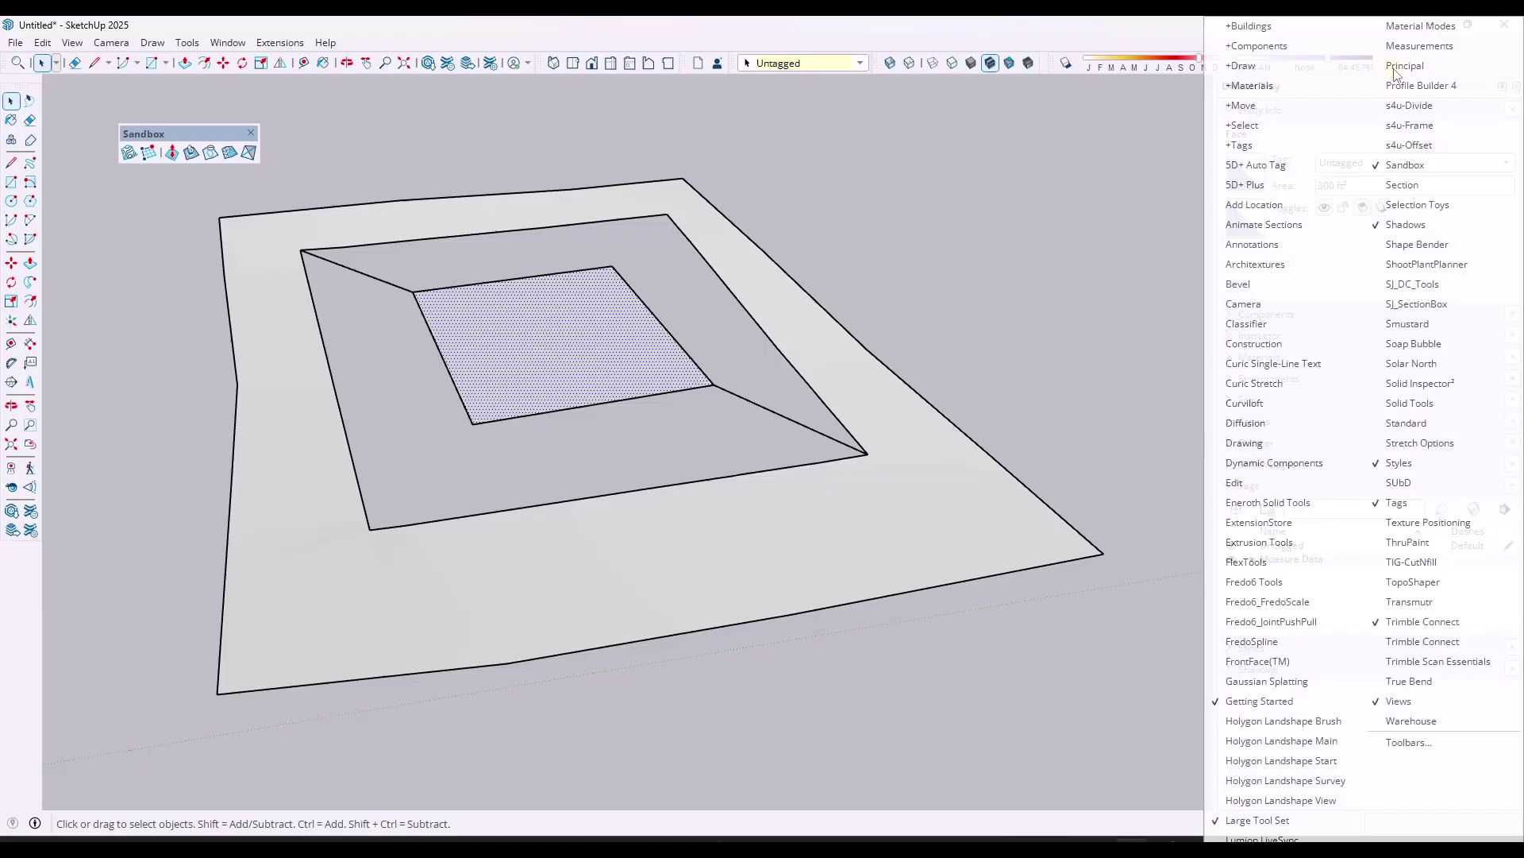
{"action": "left_click", "coordinate": [1307, 75]}
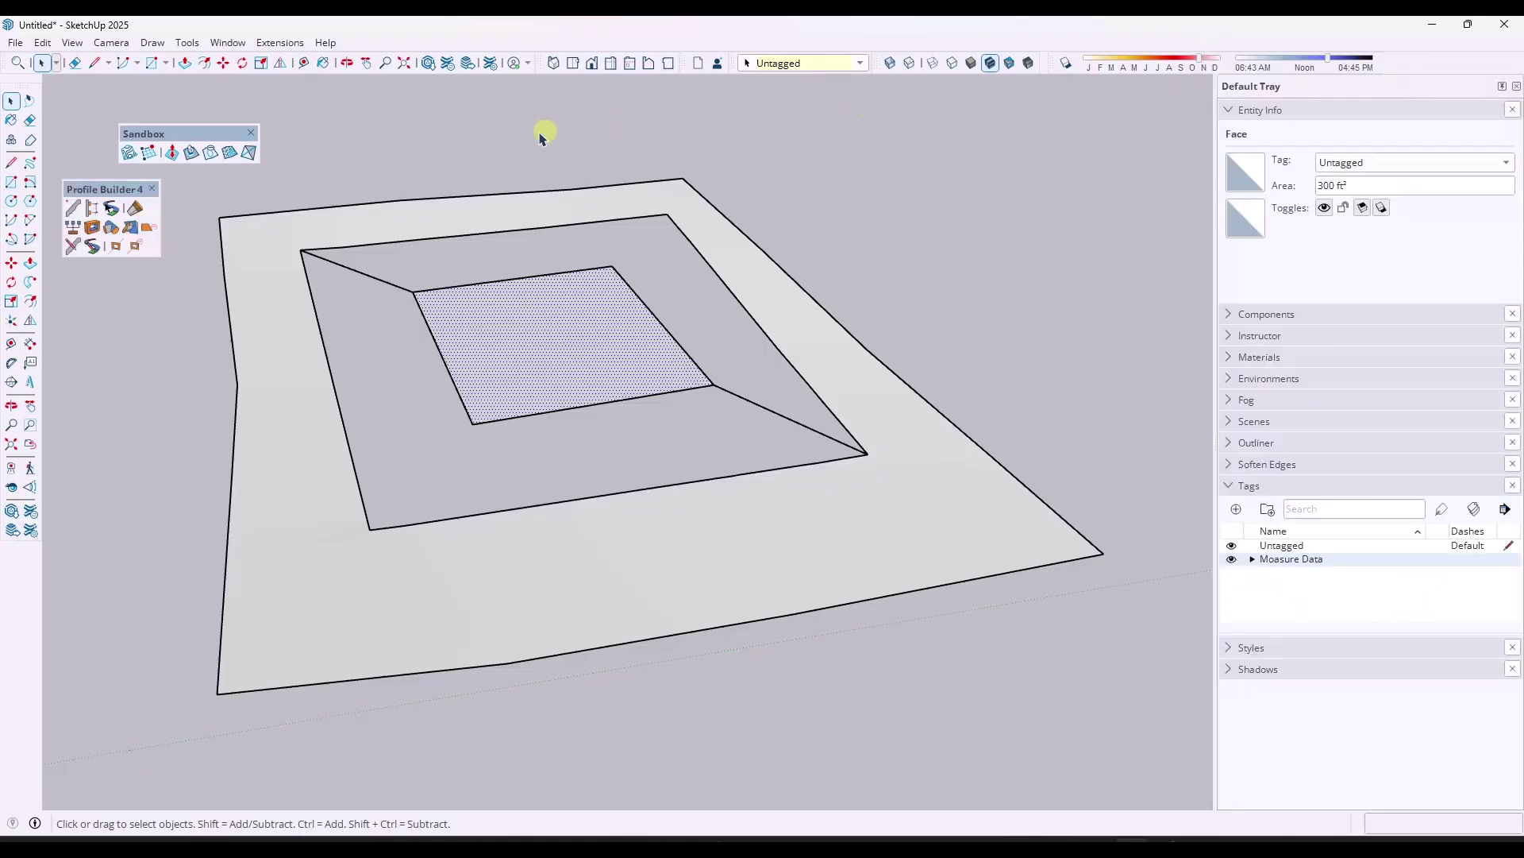
{"action": "left_click", "coordinate": [113, 208]}
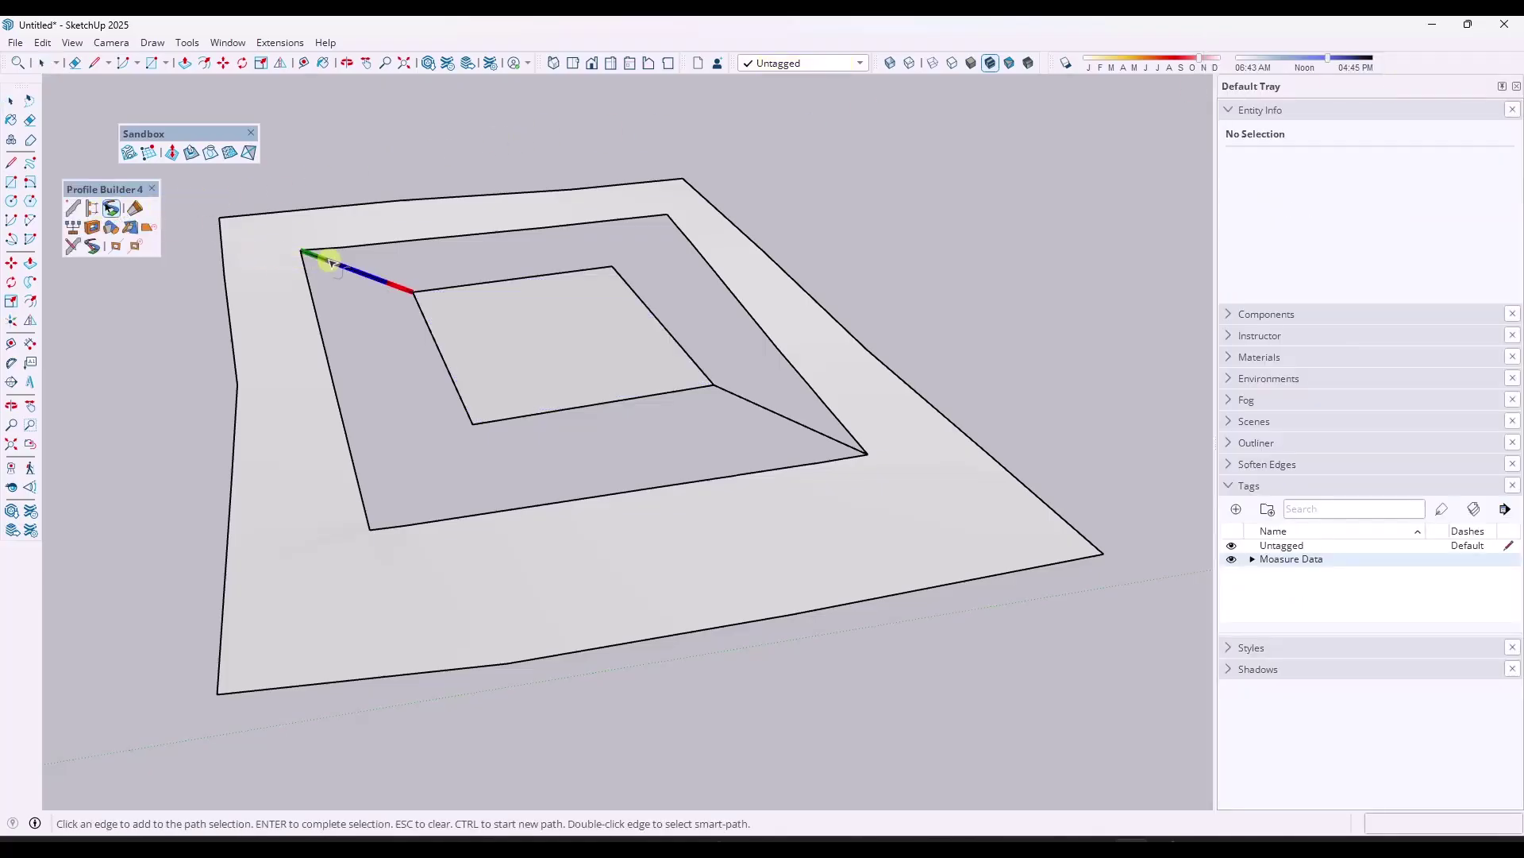
{"action": "left_click", "coordinate": [442, 375]}
{"action": "left_click", "coordinate": [508, 427]}
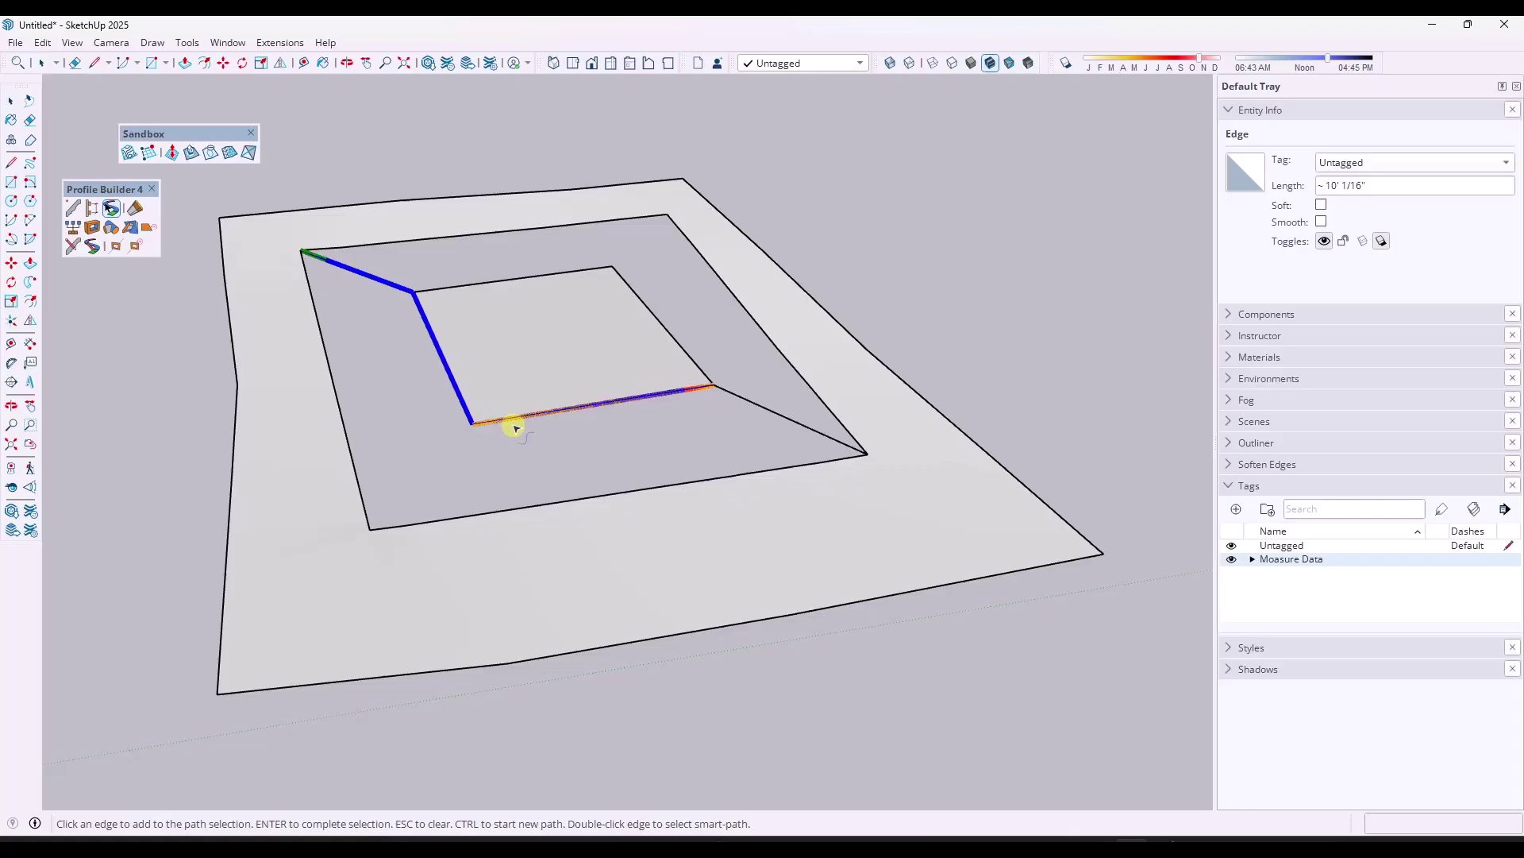
{"action": "left_click", "coordinate": [802, 424]}
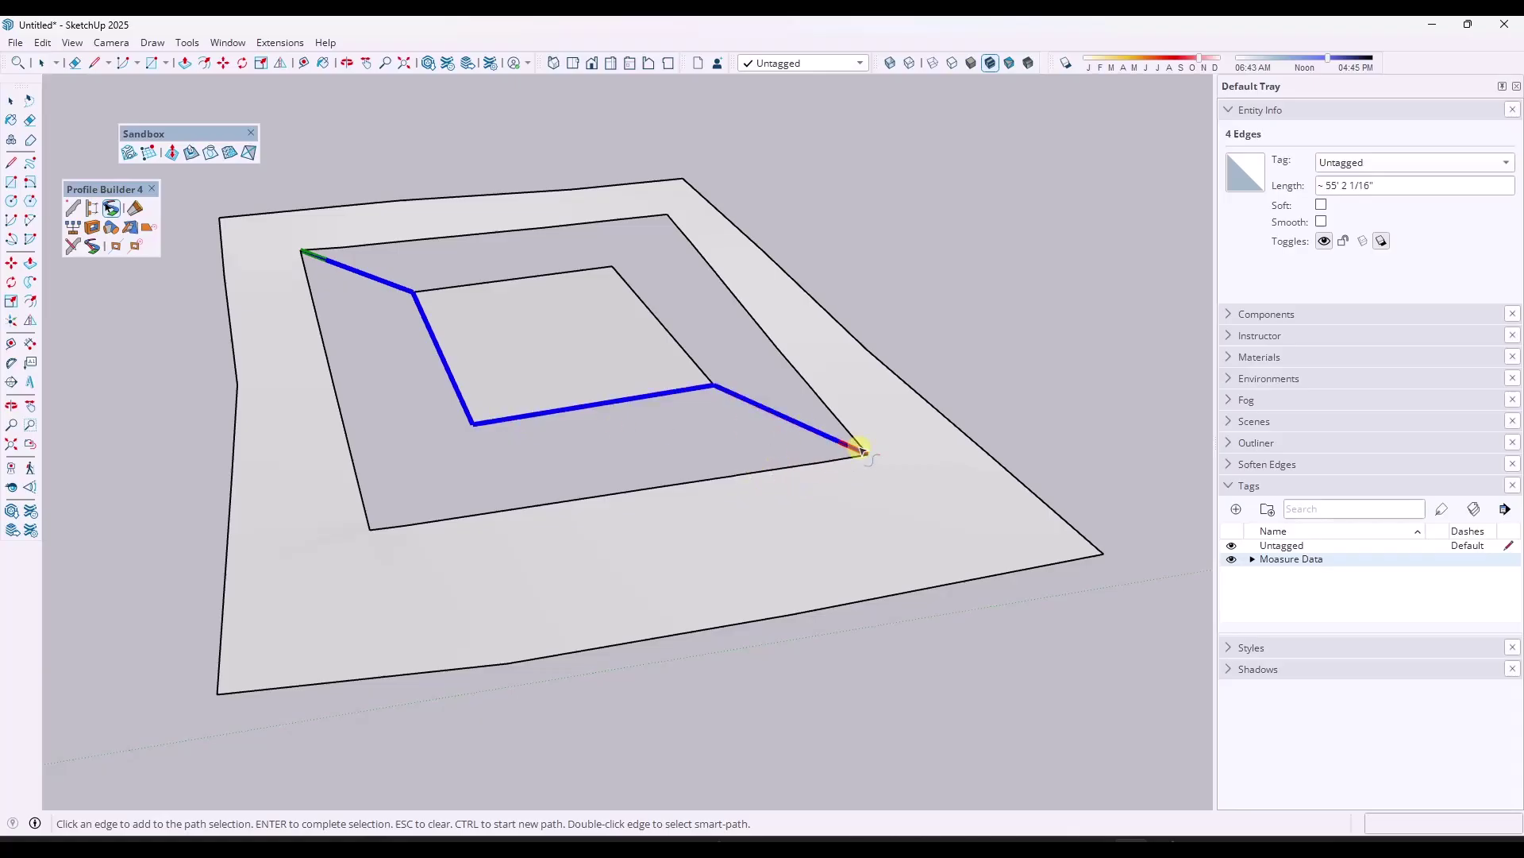
{"action": "scroll", "coordinate": [865, 460], "scroll_direction": "up", "scroll_amount": 3}
{"action": "scroll", "coordinate": [794, 445], "scroll_direction": "down", "scroll_amount": 5}
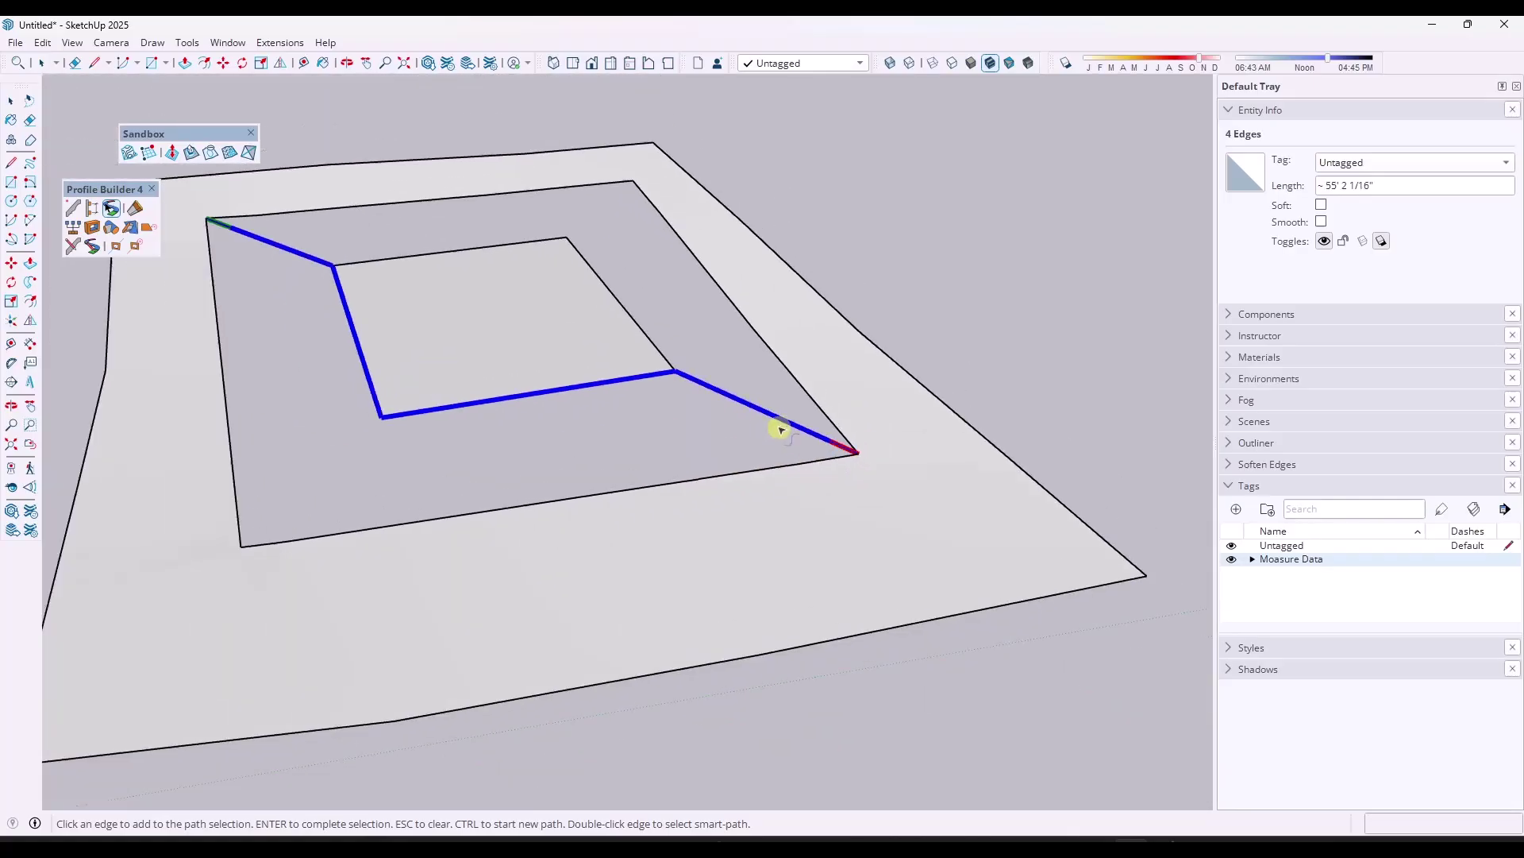
{"action": "key", "text": "Return"}
Explode the new Profile Builder group into loose geometry.
{"action": "right_click", "coordinate": [858, 469]}
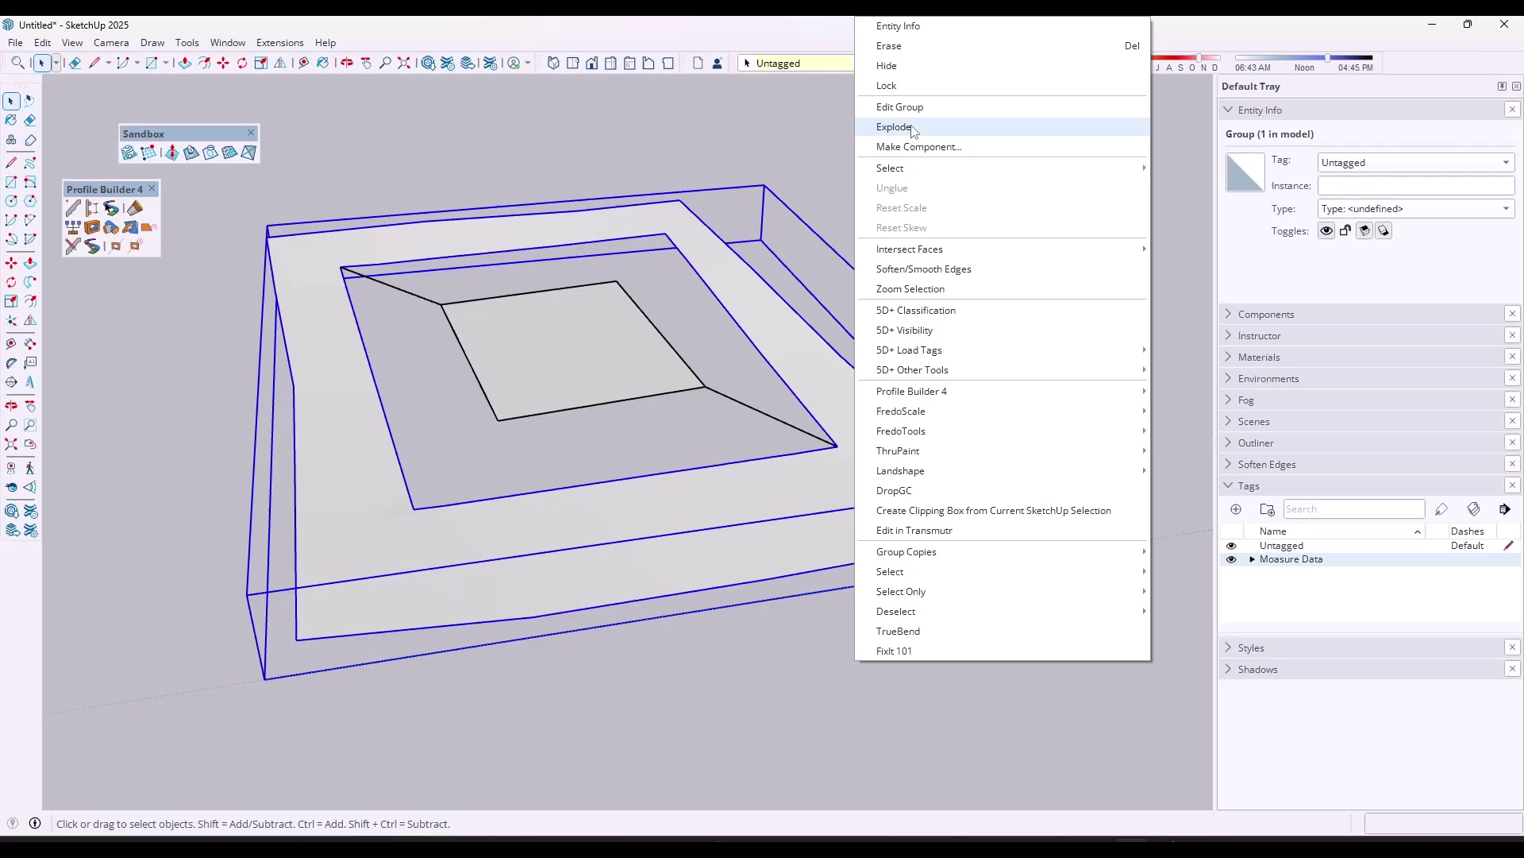
{"action": "left_click", "coordinate": [893, 127]}
{"action": "left_click", "coordinate": [990, 333]}
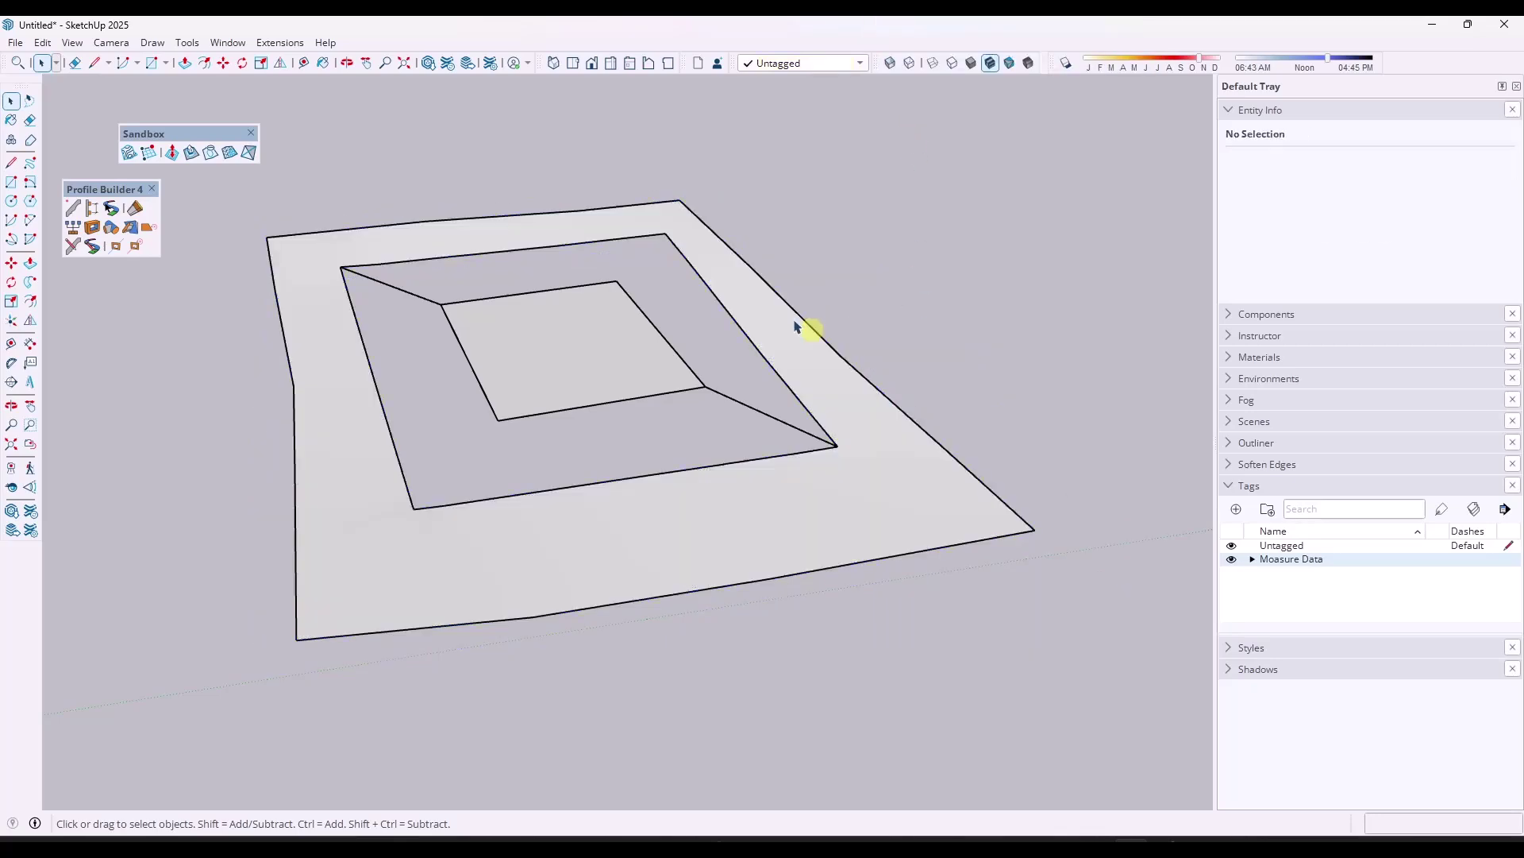
Select the closed L-shaped edge loop of the lower-left slope as a path.
{"action": "left_click", "coordinate": [112, 208]}
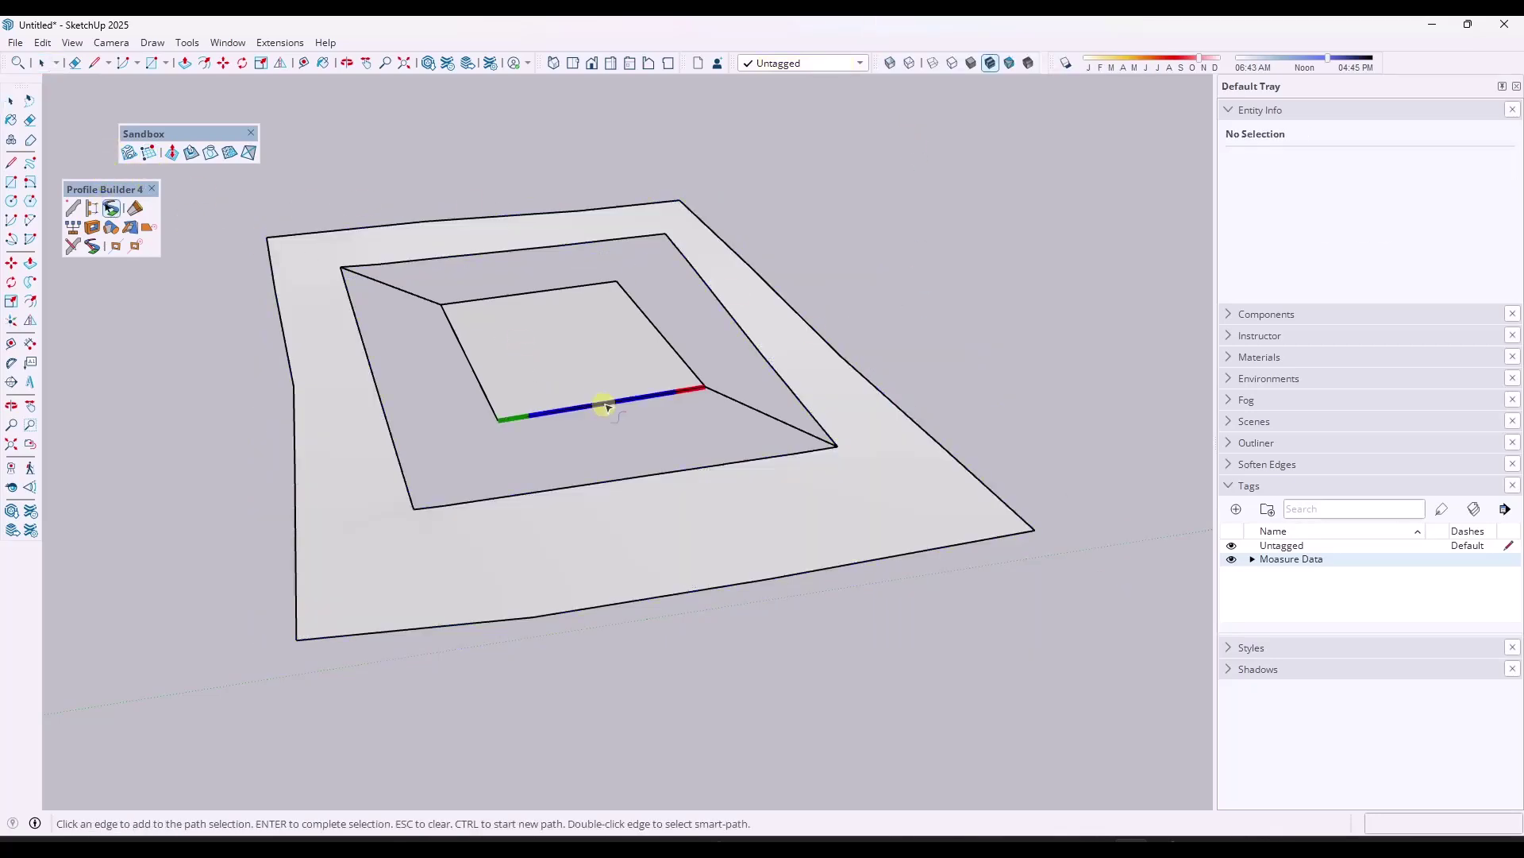
{"action": "left_click", "coordinate": [635, 409]}
{"action": "left_click", "coordinate": [829, 452]}
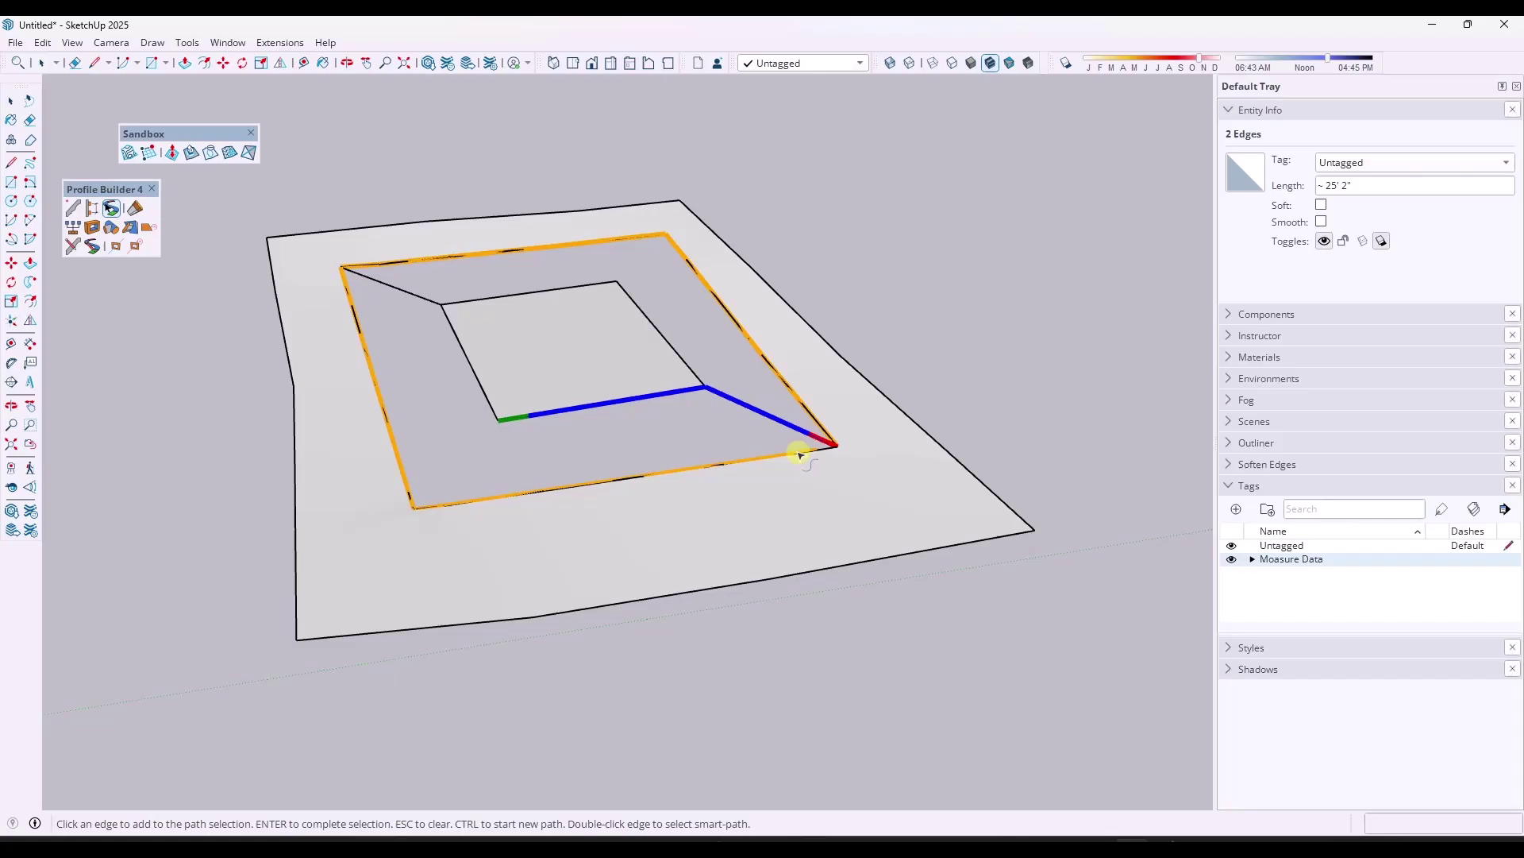
{"action": "scroll", "coordinate": [832, 452], "scroll_direction": "up", "scroll_amount": 4}
{"action": "left_click", "coordinate": [794, 454]}
{"action": "scroll", "coordinate": [794, 454], "scroll_direction": "down", "scroll_amount": 4}
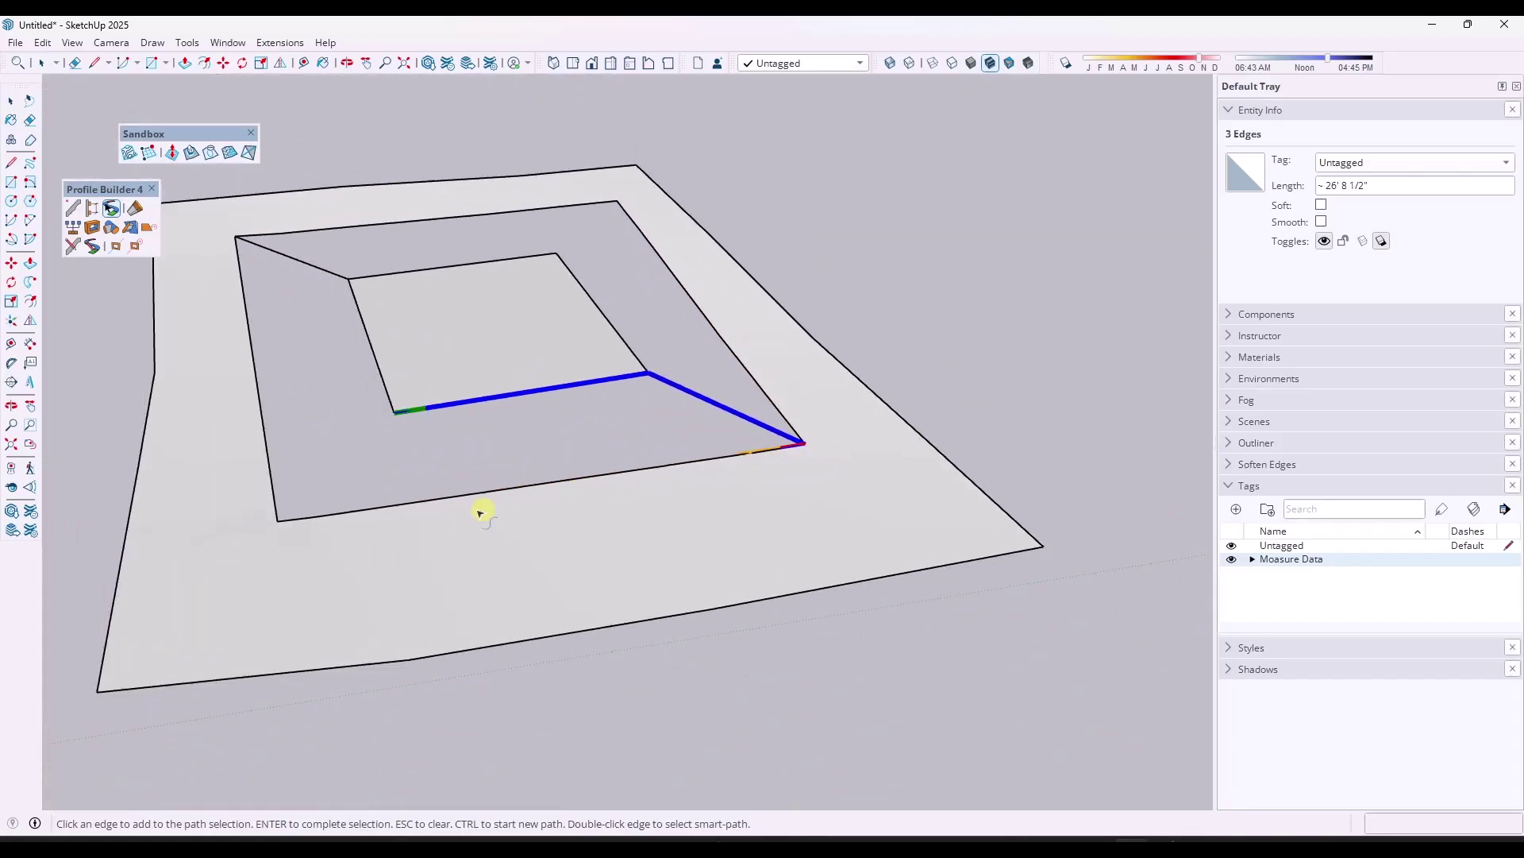
{"action": "left_click", "coordinate": [240, 242]}
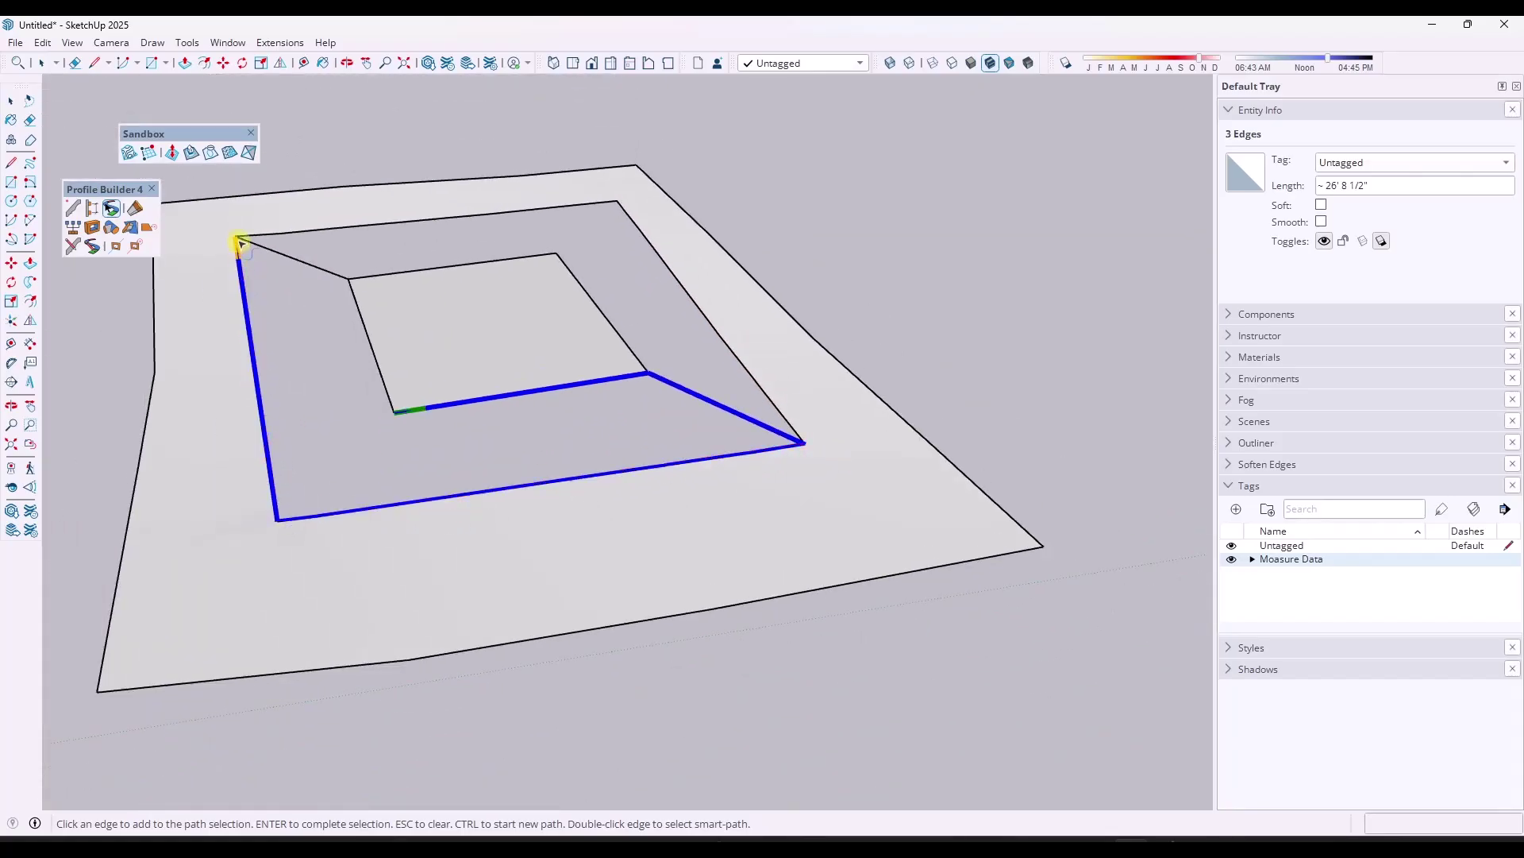
{"action": "left_click", "coordinate": [314, 264]}
{"action": "left_click", "coordinate": [374, 335]}
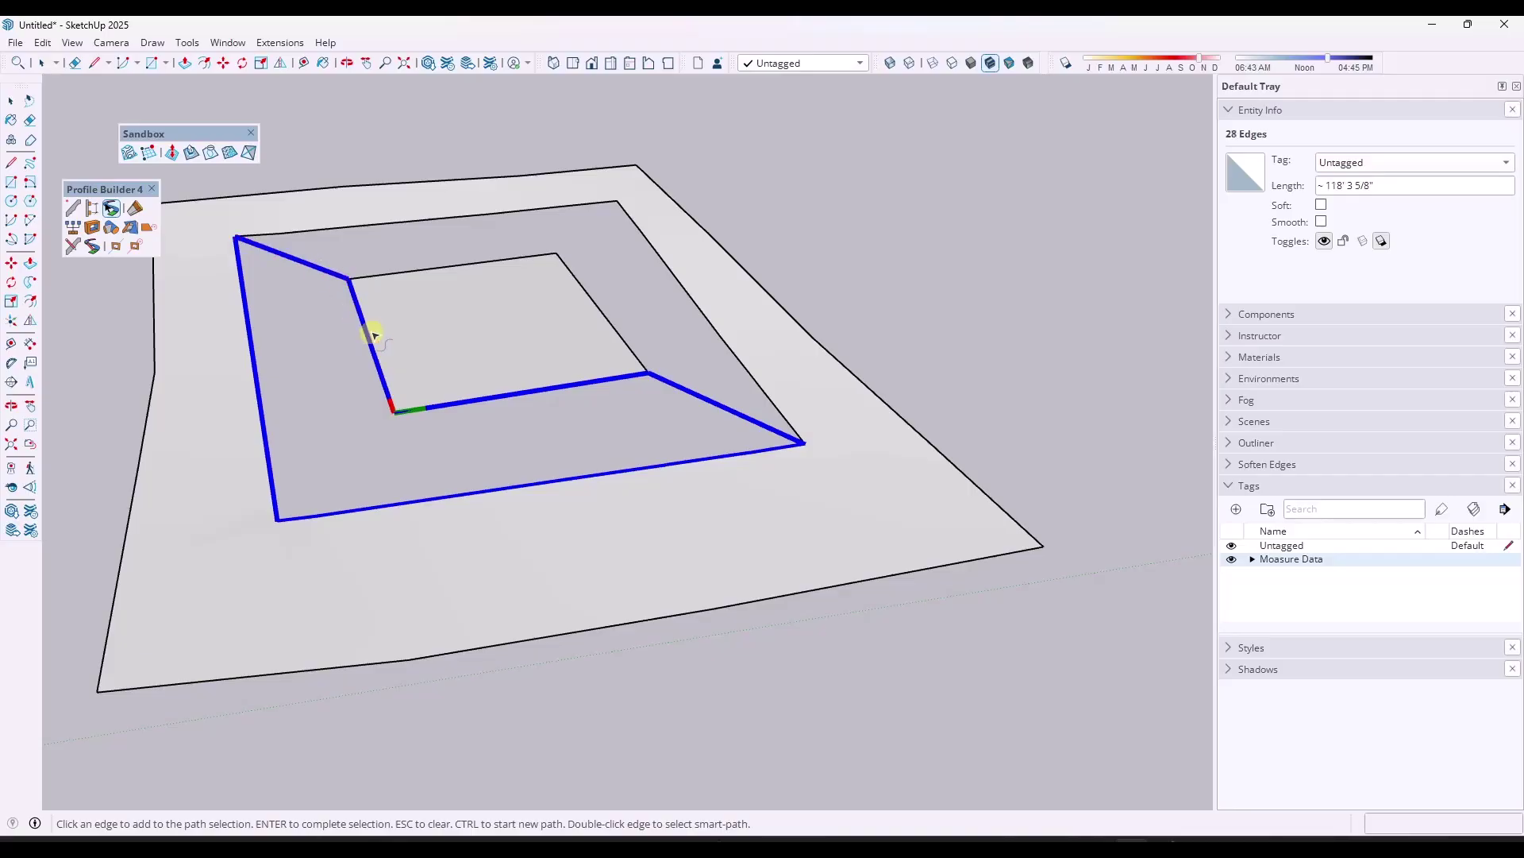
{"action": "key", "text": "Return"}
{"action": "right_click", "coordinate": [1431, 69]}
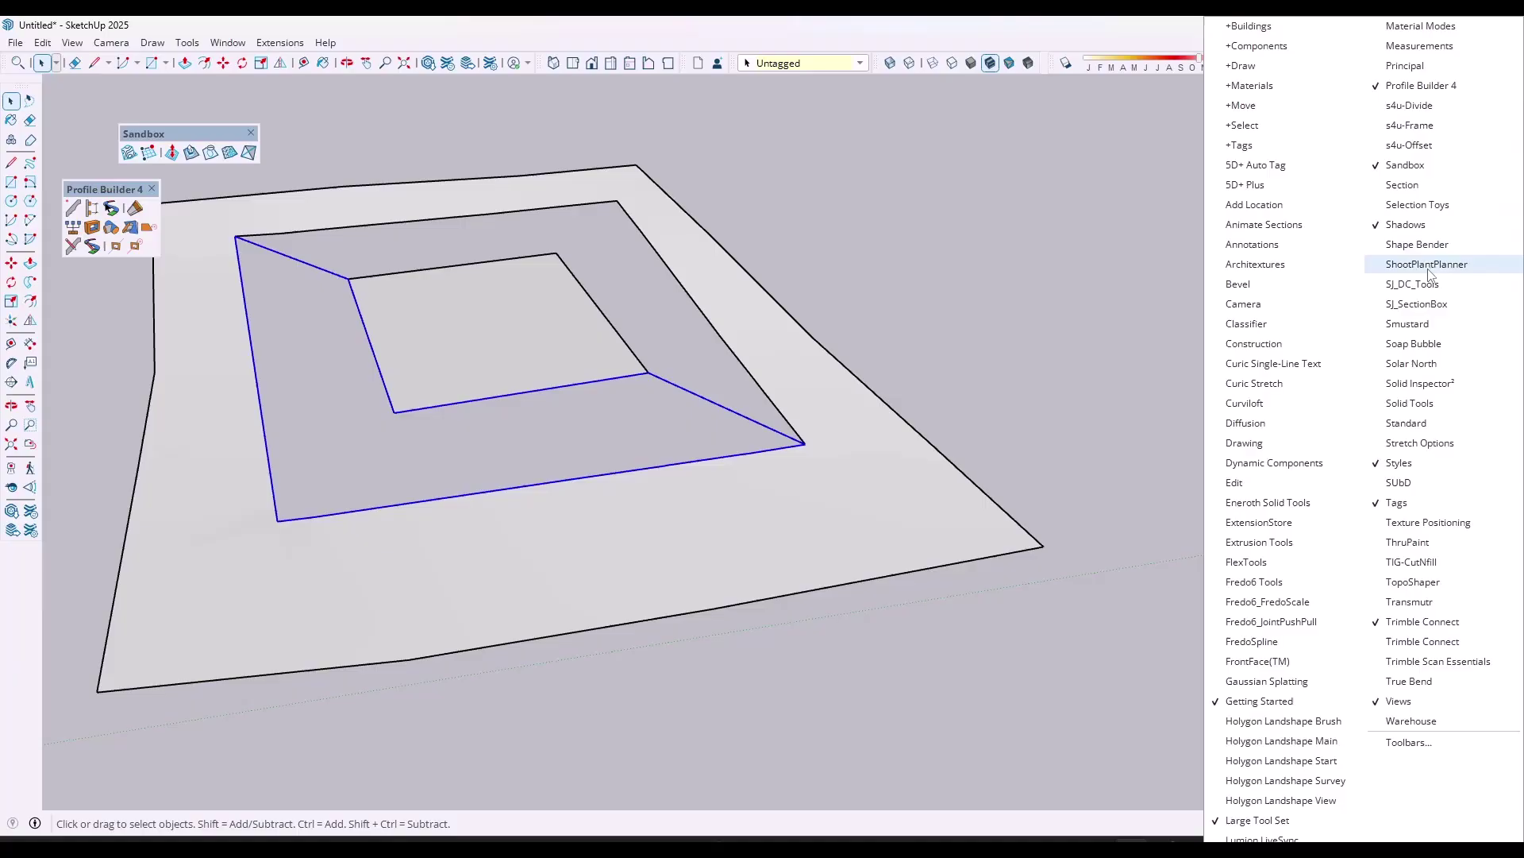
Show the Soap Bubble toolbar and generate a soap skin with 30 divisions.
{"action": "left_click", "coordinate": [1413, 343]}
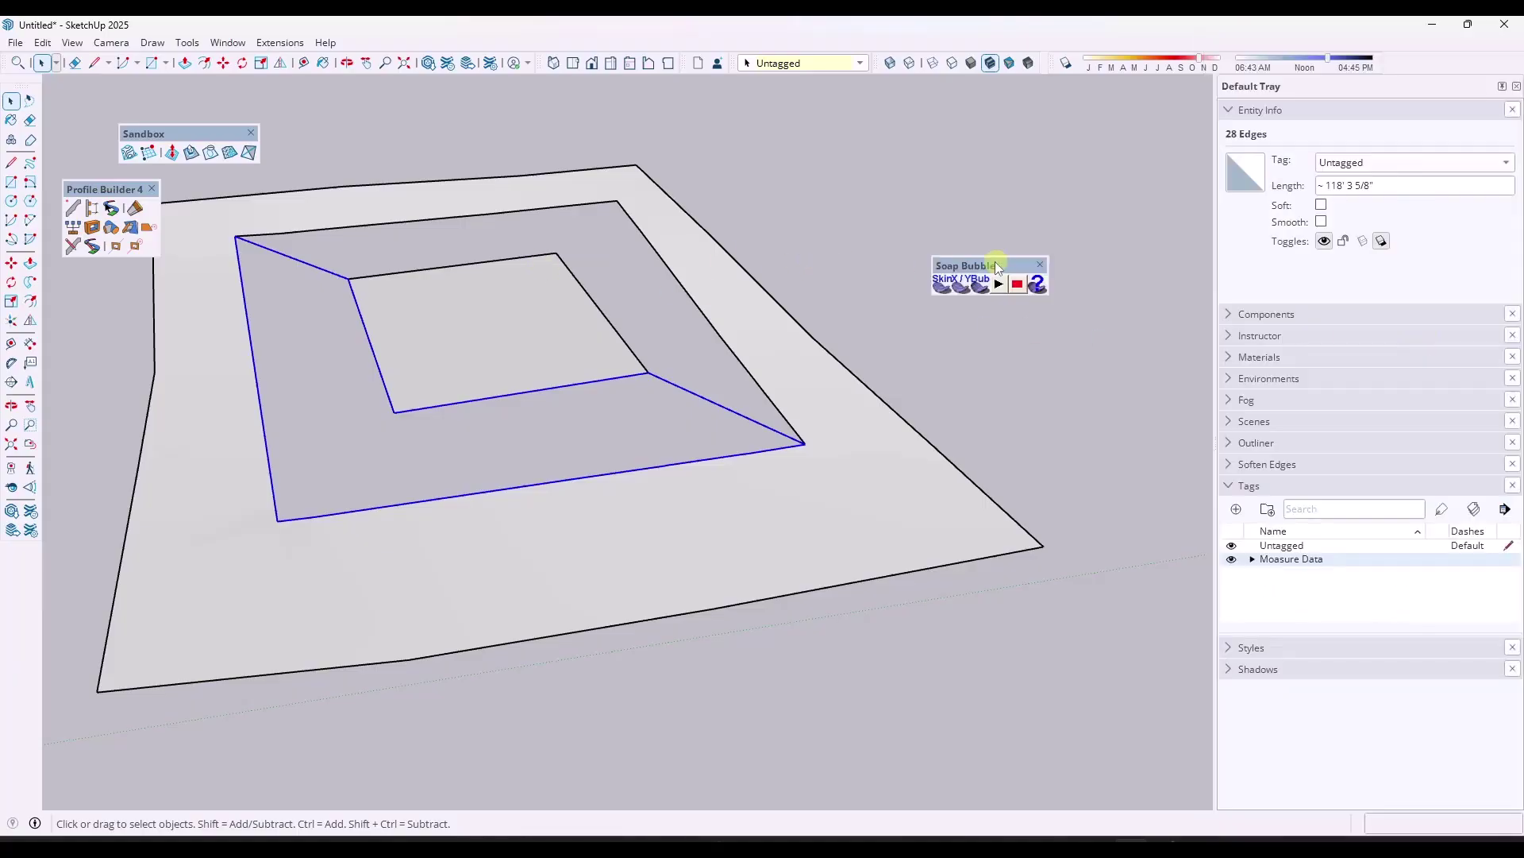
{"action": "left_click_drag", "start_coordinate": [994, 260], "coordinate": [767, 150]}
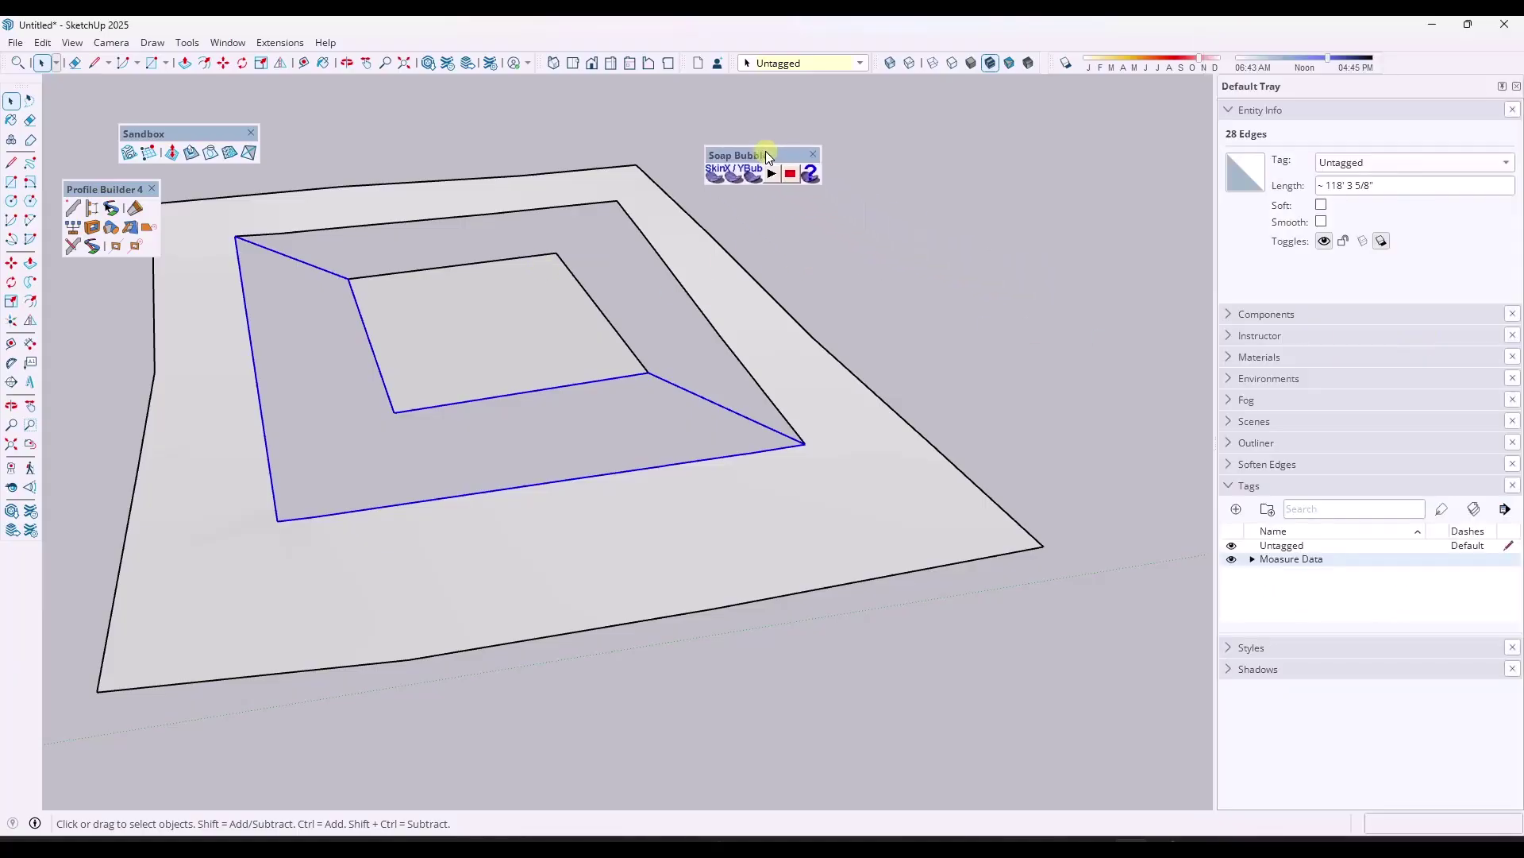
{"action": "left_click", "coordinate": [716, 173]}
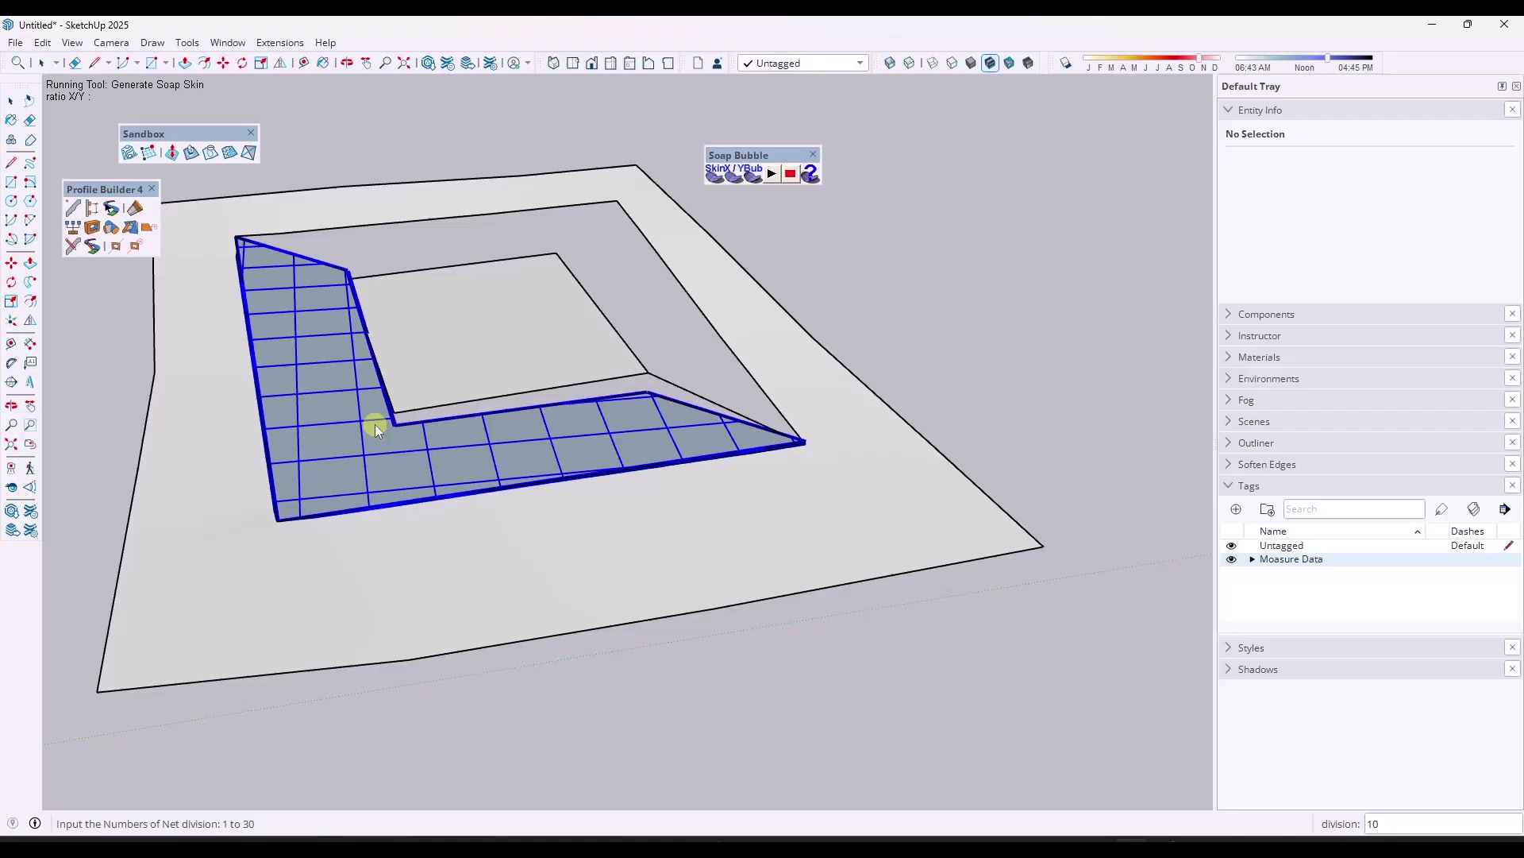
{"action": "type", "text": "30"}
{"action": "key", "text": "Return"}
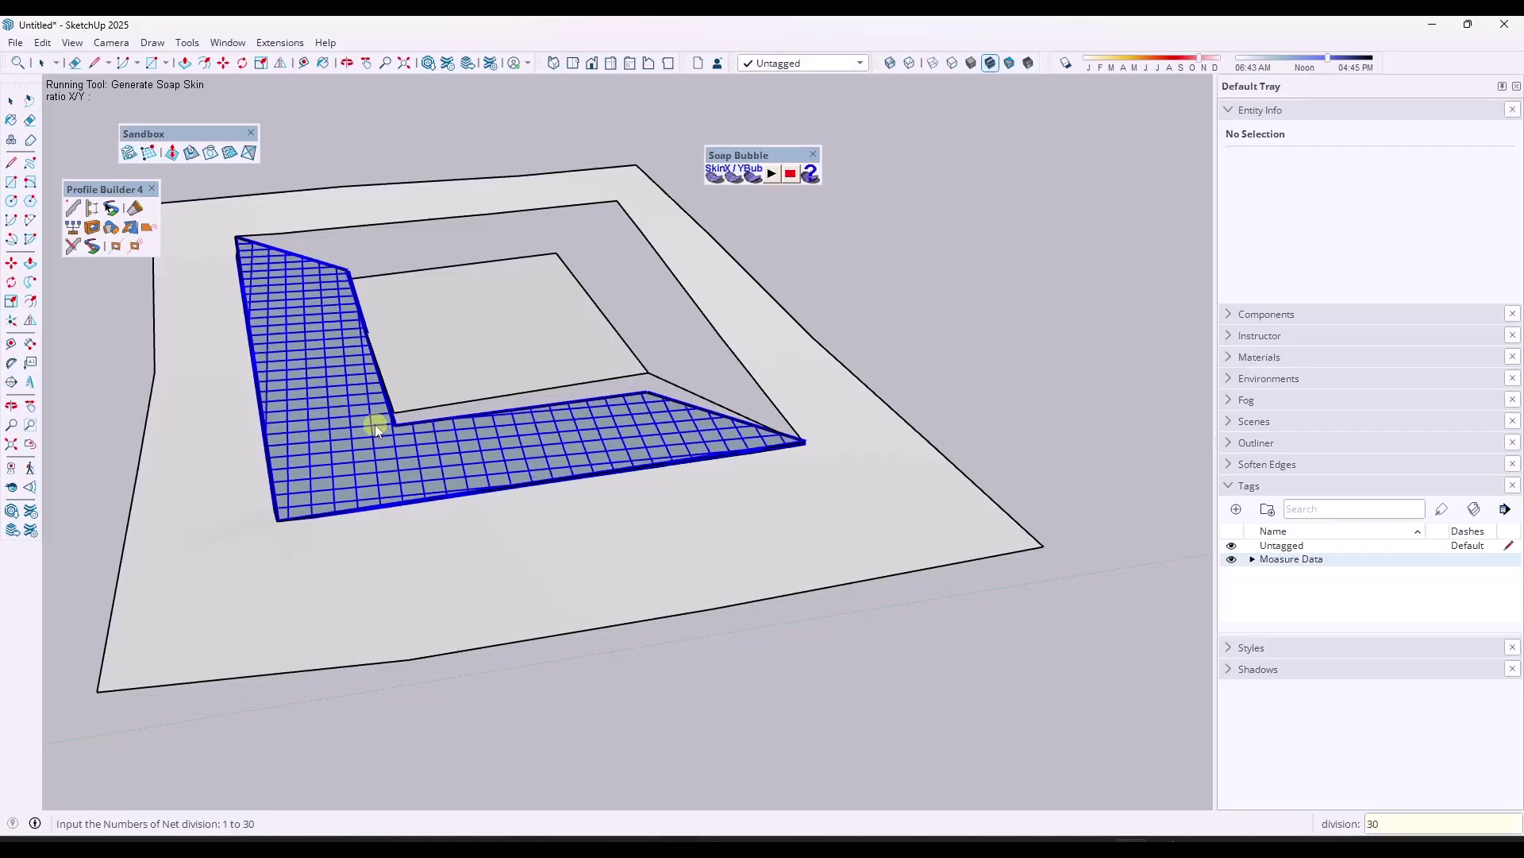
{"action": "scroll", "coordinate": [664, 473], "scroll_direction": "up", "scroll_amount": 4}
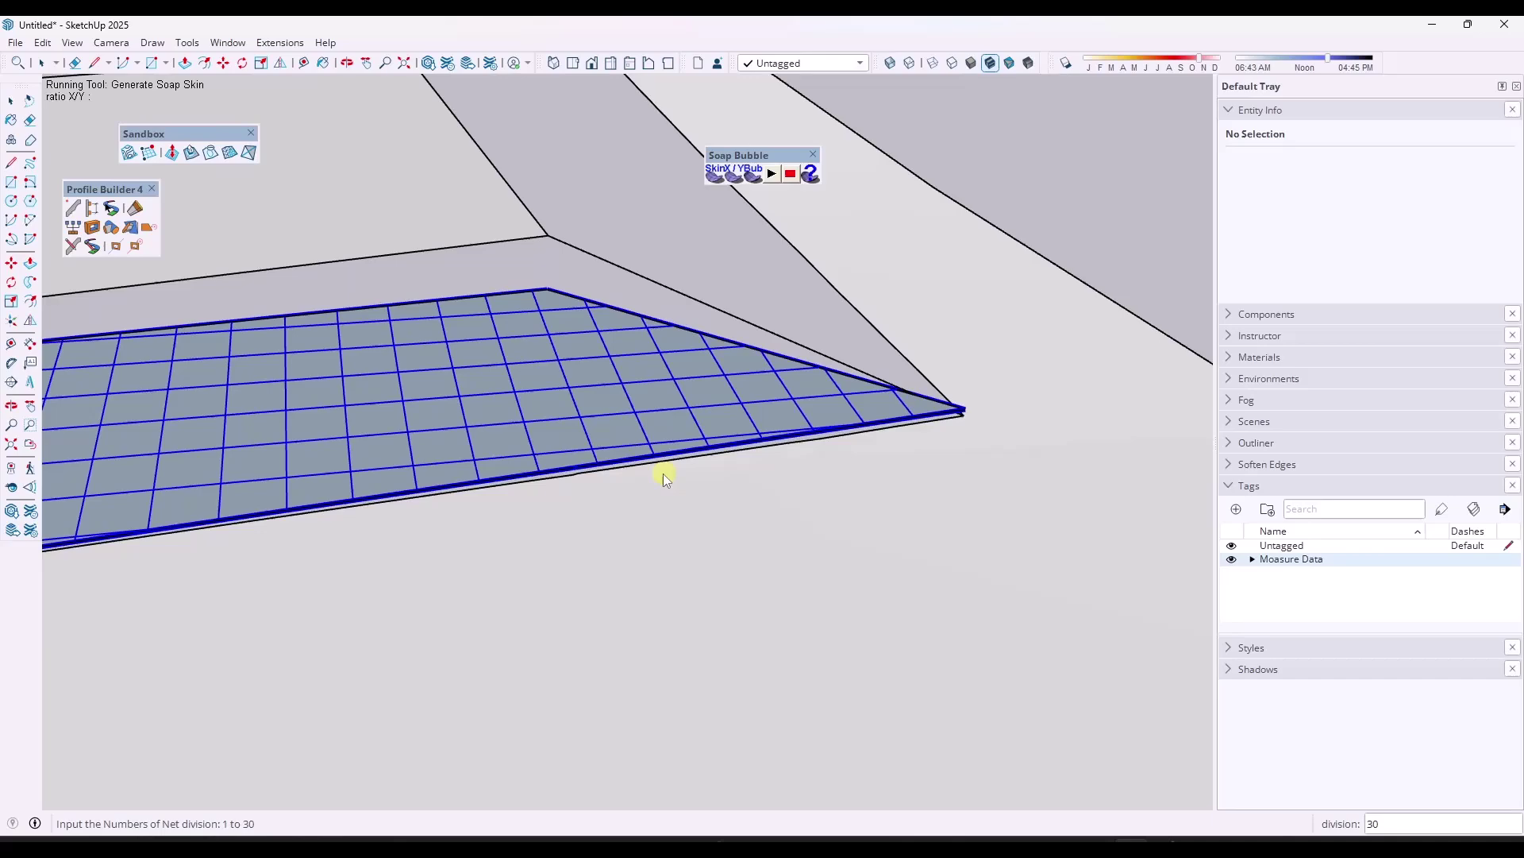
{"action": "scroll", "coordinate": [772, 429], "scroll_direction": "down", "scroll_amount": 3}
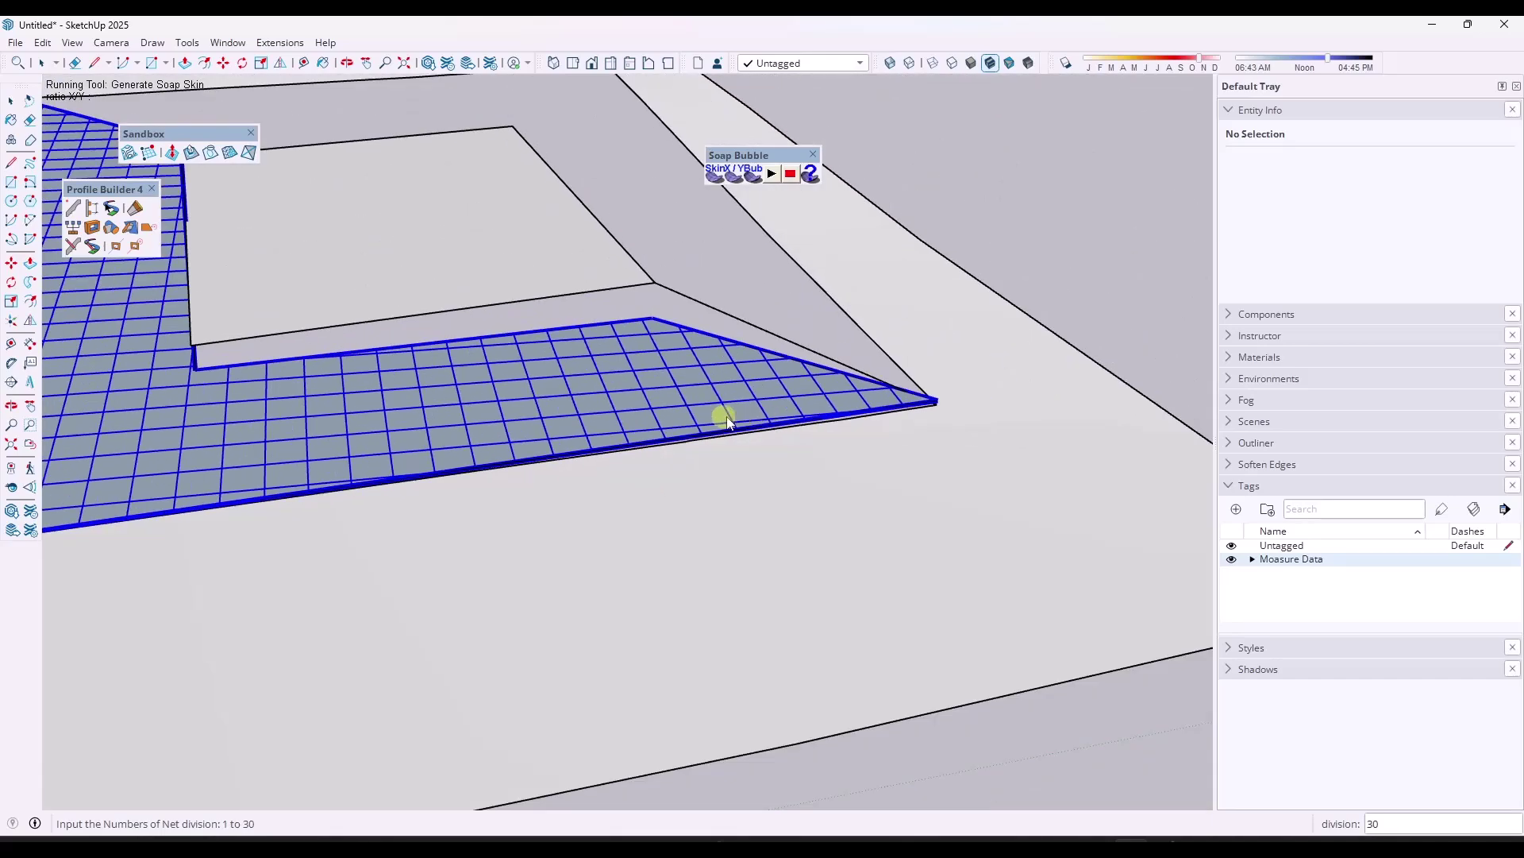
{"action": "scroll", "coordinate": [816, 415], "scroll_direction": "down", "scroll_amount": 3}
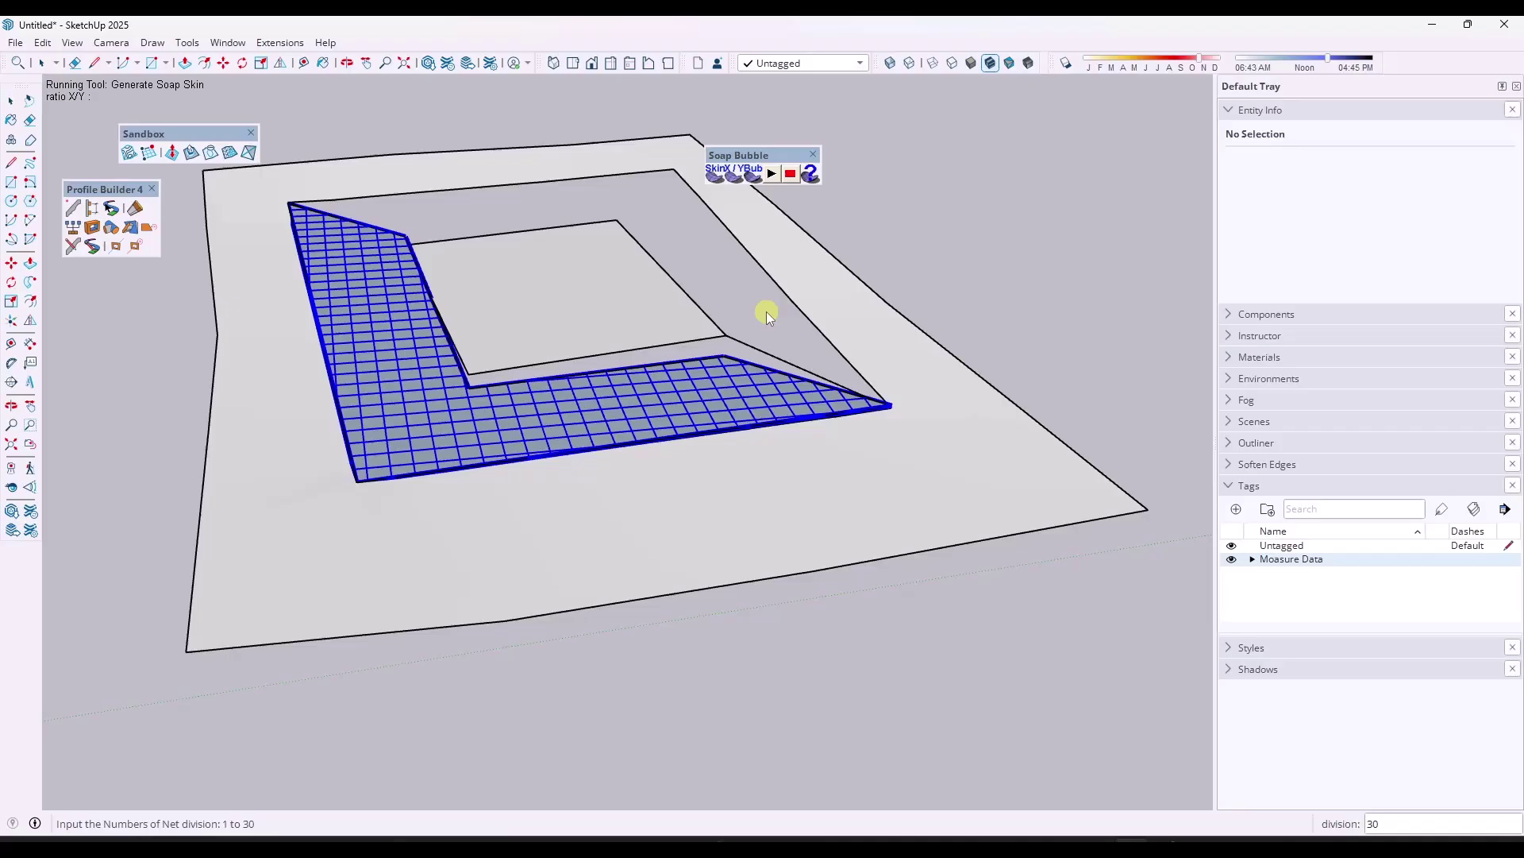
Regenerate the skin with a coarser 10-division grid.
{"action": "type", "text": "10"}
{"action": "key", "text": "Return"}
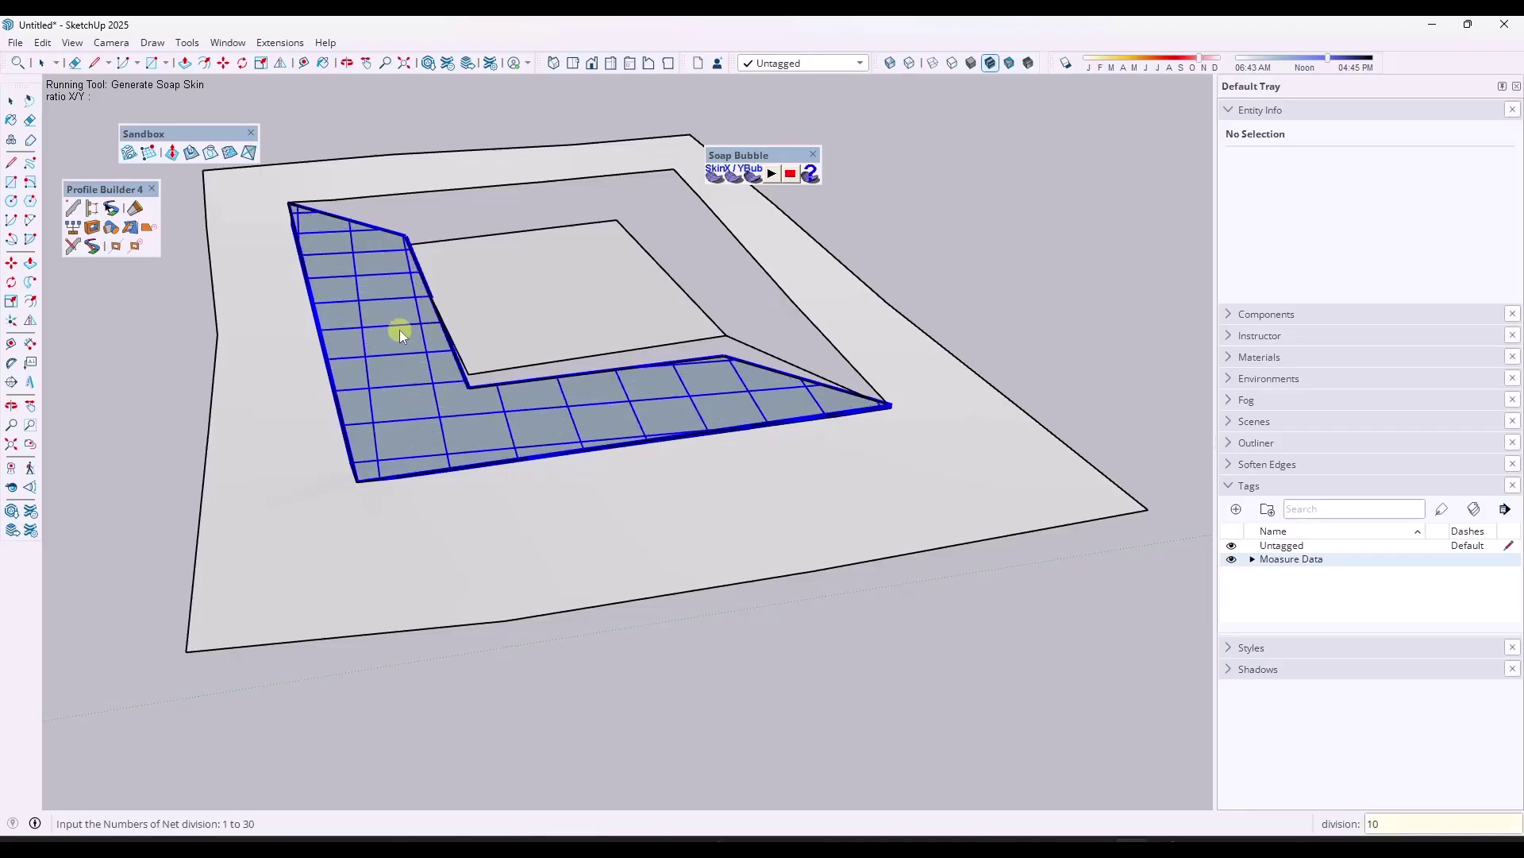
{"action": "scroll", "coordinate": [479, 399], "scroll_direction": "up", "scroll_amount": 5}
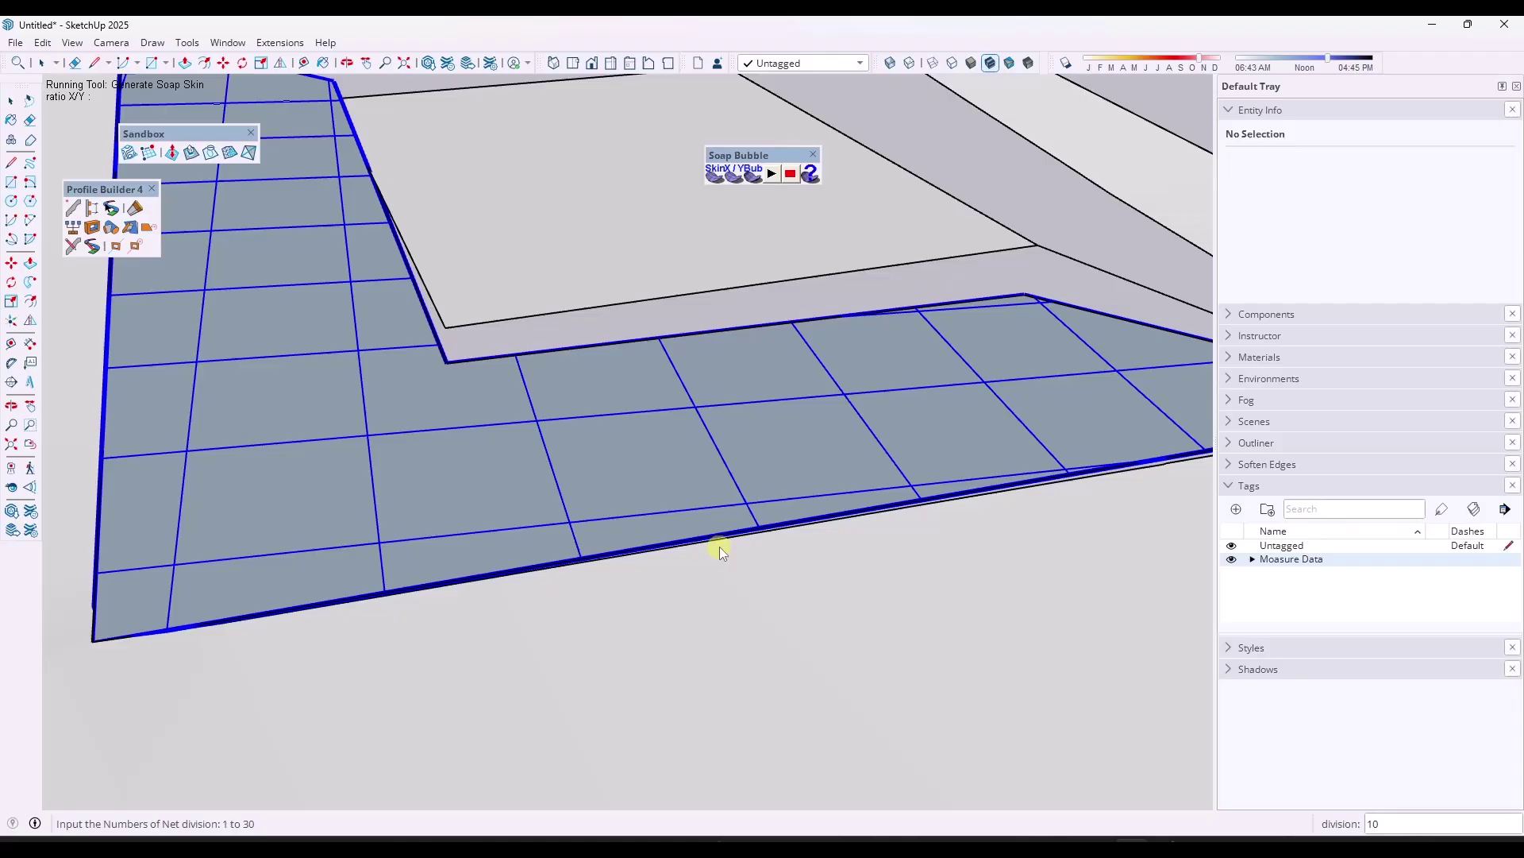
{"action": "scroll", "coordinate": [489, 505], "scroll_direction": "down", "scroll_amount": 5}
{"action": "scroll", "coordinate": [1078, 459], "scroll_direction": "up", "scroll_amount": 5}
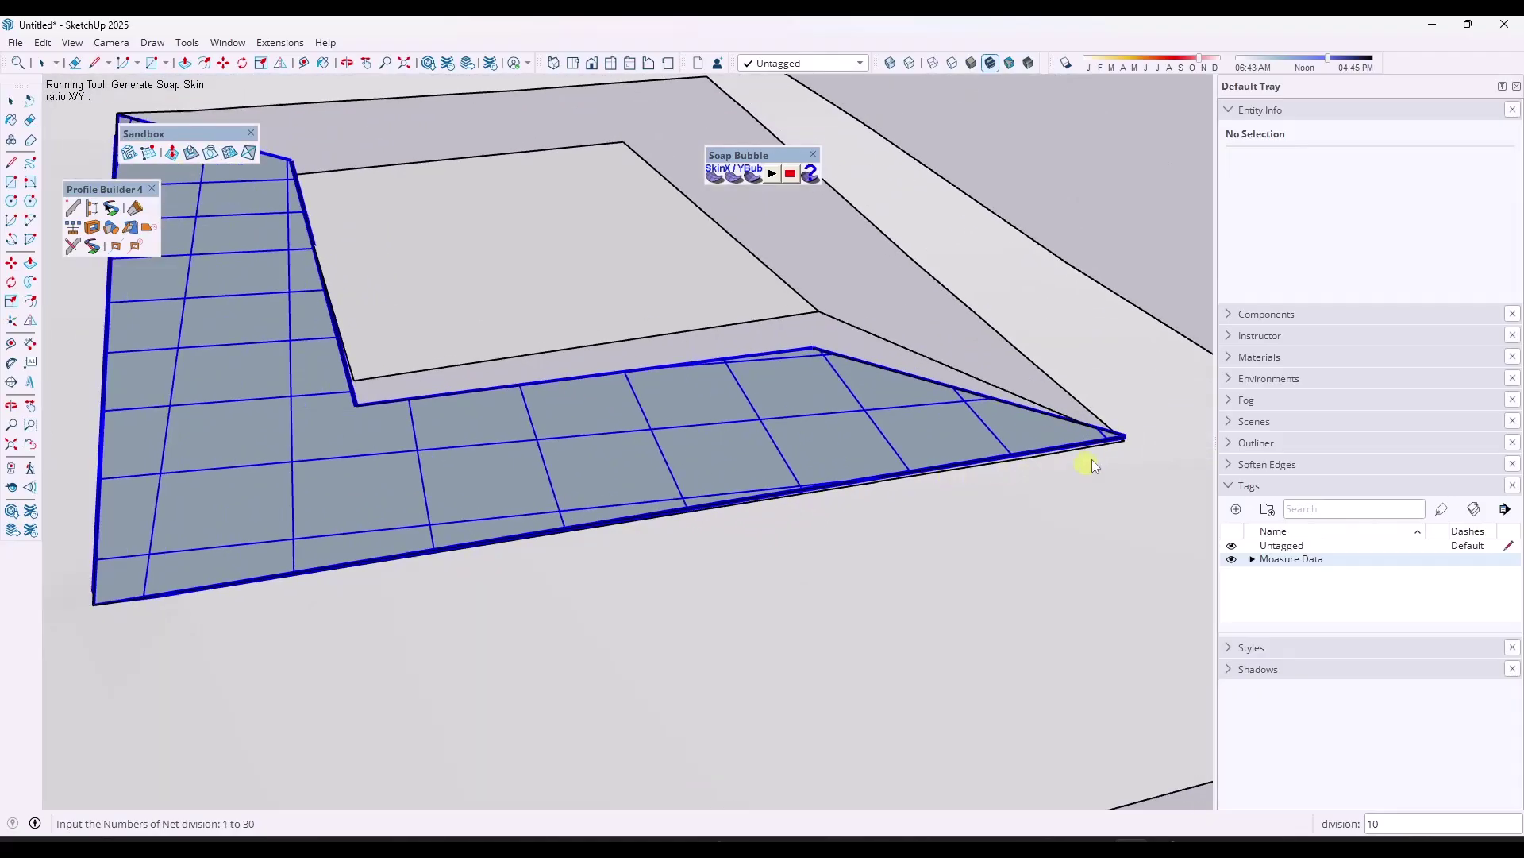
{"action": "scroll", "coordinate": [1069, 435], "scroll_direction": "down", "scroll_amount": 5}
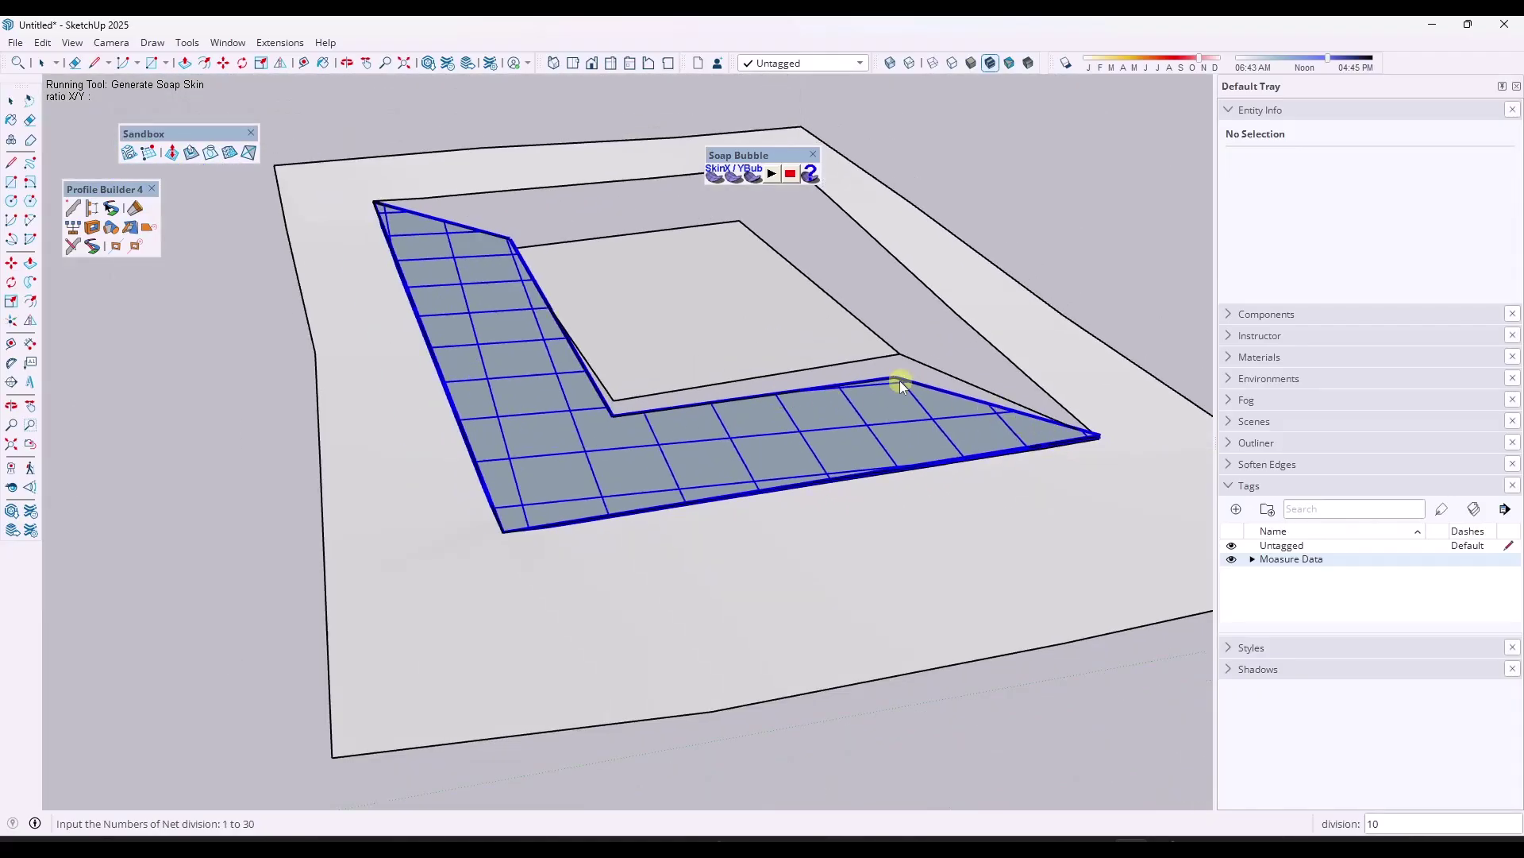
{"action": "middle_click_drag", "start_coordinate": [900, 384], "coordinate": [746, 453]}
Accept the soap skin as a group and reverse its mesh faces so they face upward.
{"action": "key", "text": "Return"}
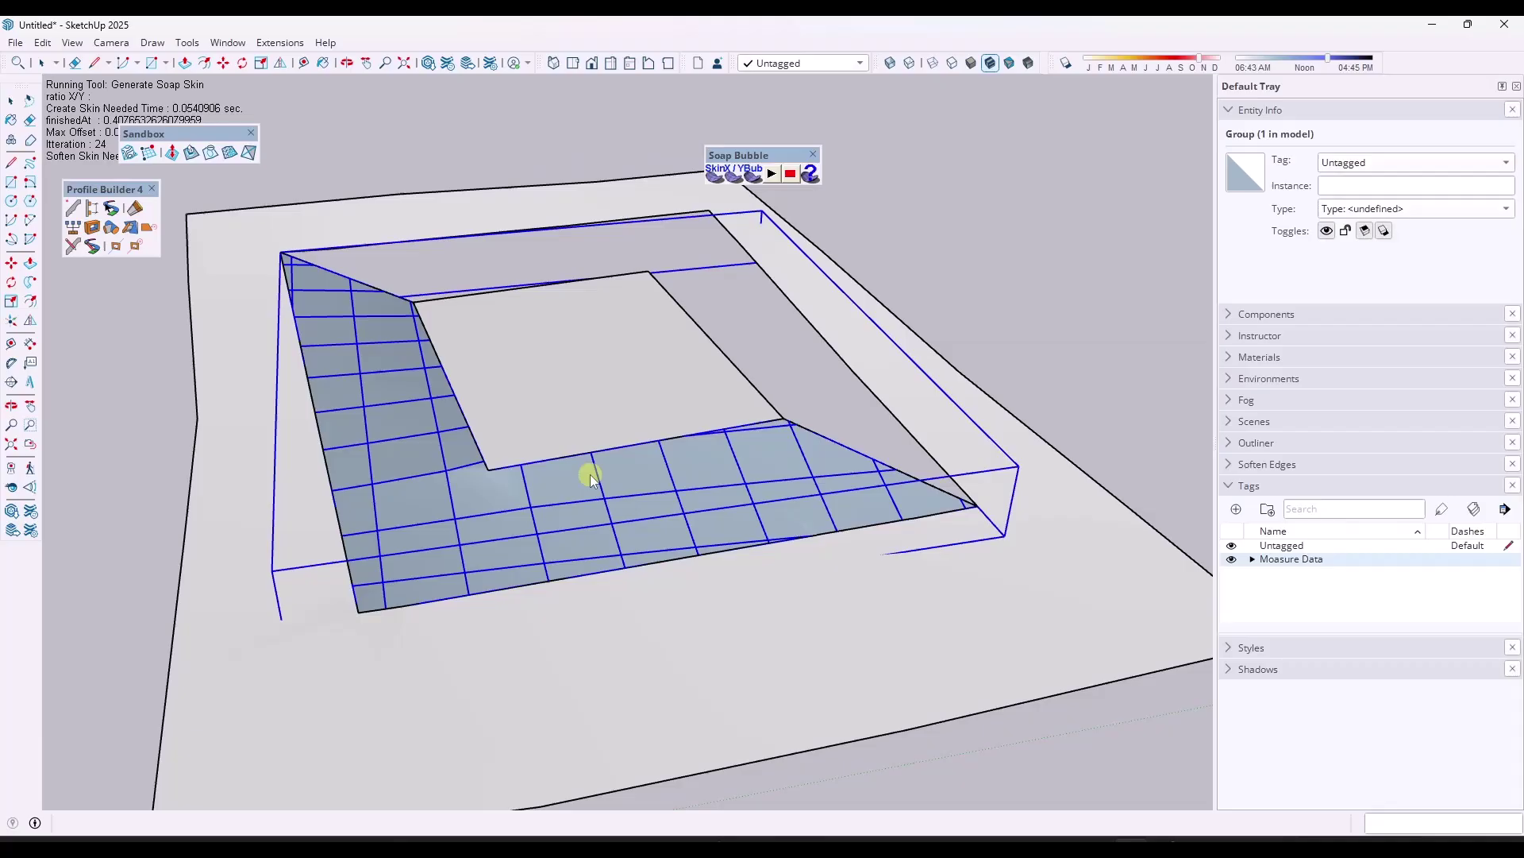
{"action": "key", "text": "space"}
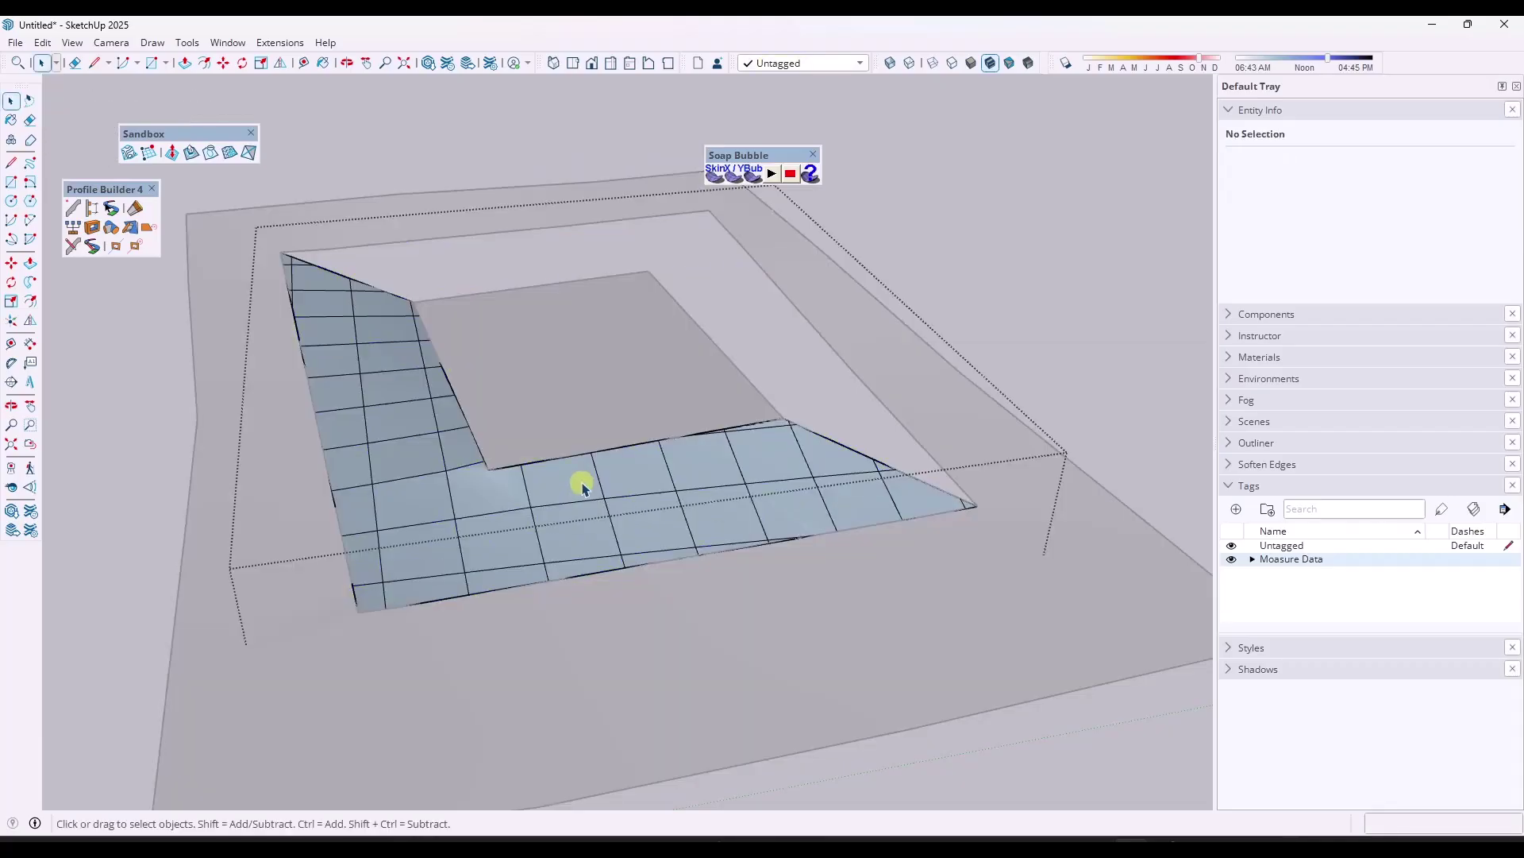
{"action": "triple_click", "coordinate": [582, 486]}
{"action": "right_click", "coordinate": [582, 486]}
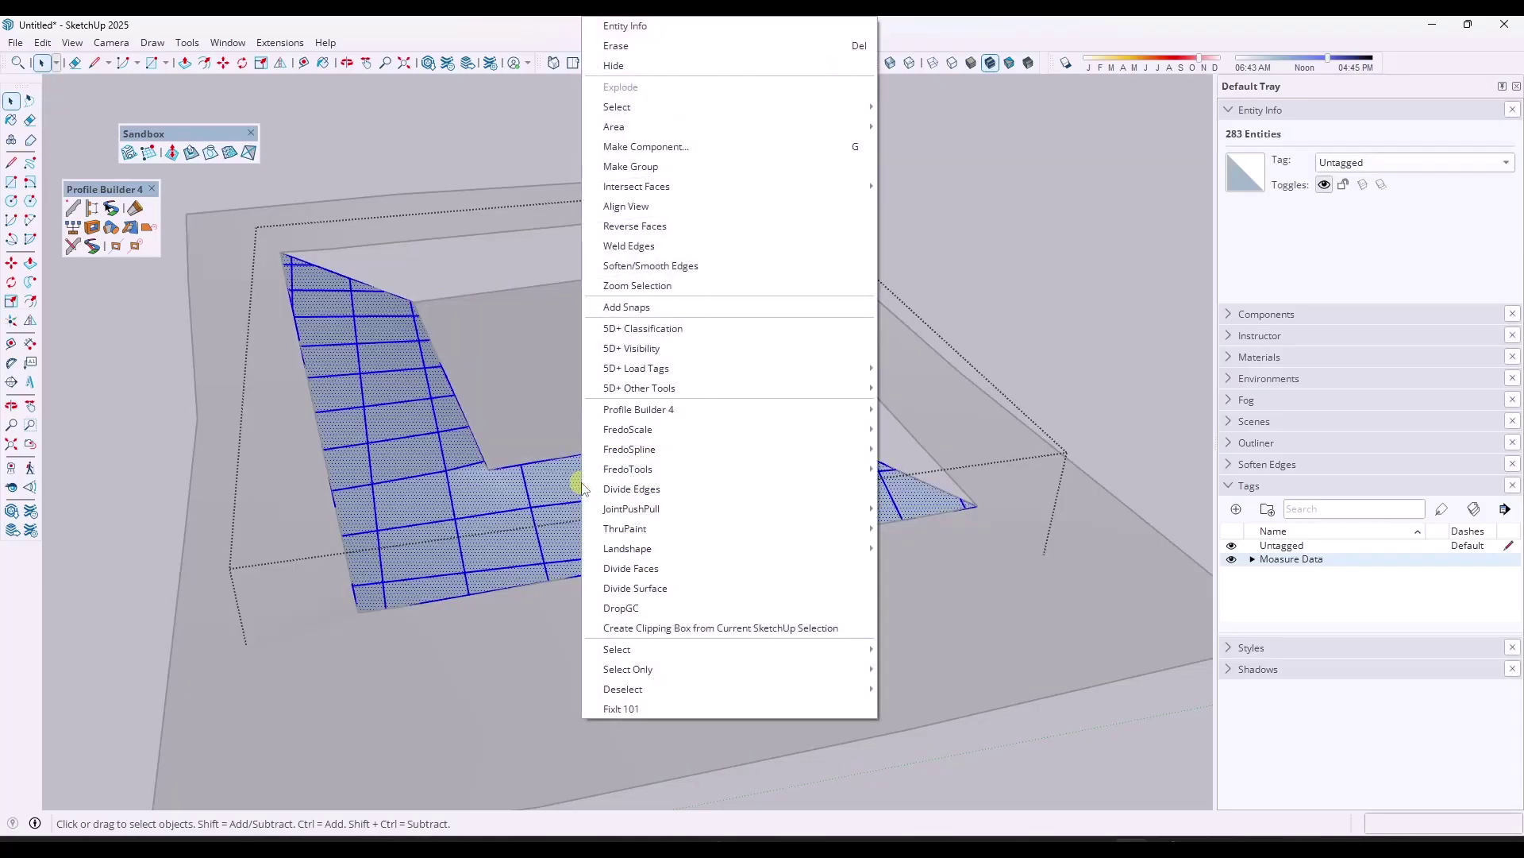
{"action": "left_click", "coordinate": [635, 226]}
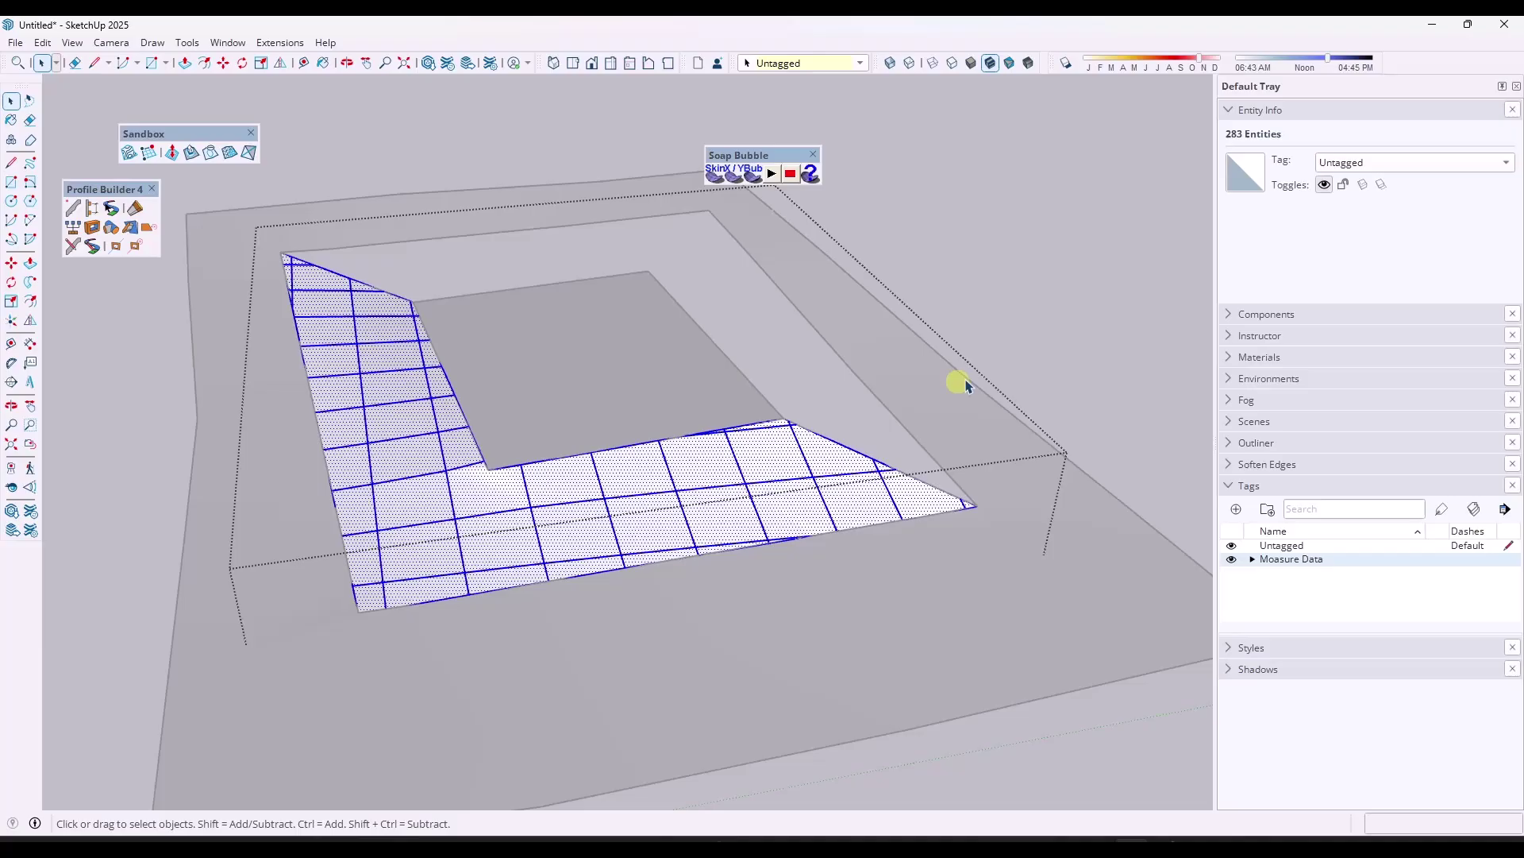
Tick Soften coplanar on the skin group so its grid edges disappear.
{"action": "left_click", "coordinate": [1033, 344]}
{"action": "left_click", "coordinate": [790, 466]}
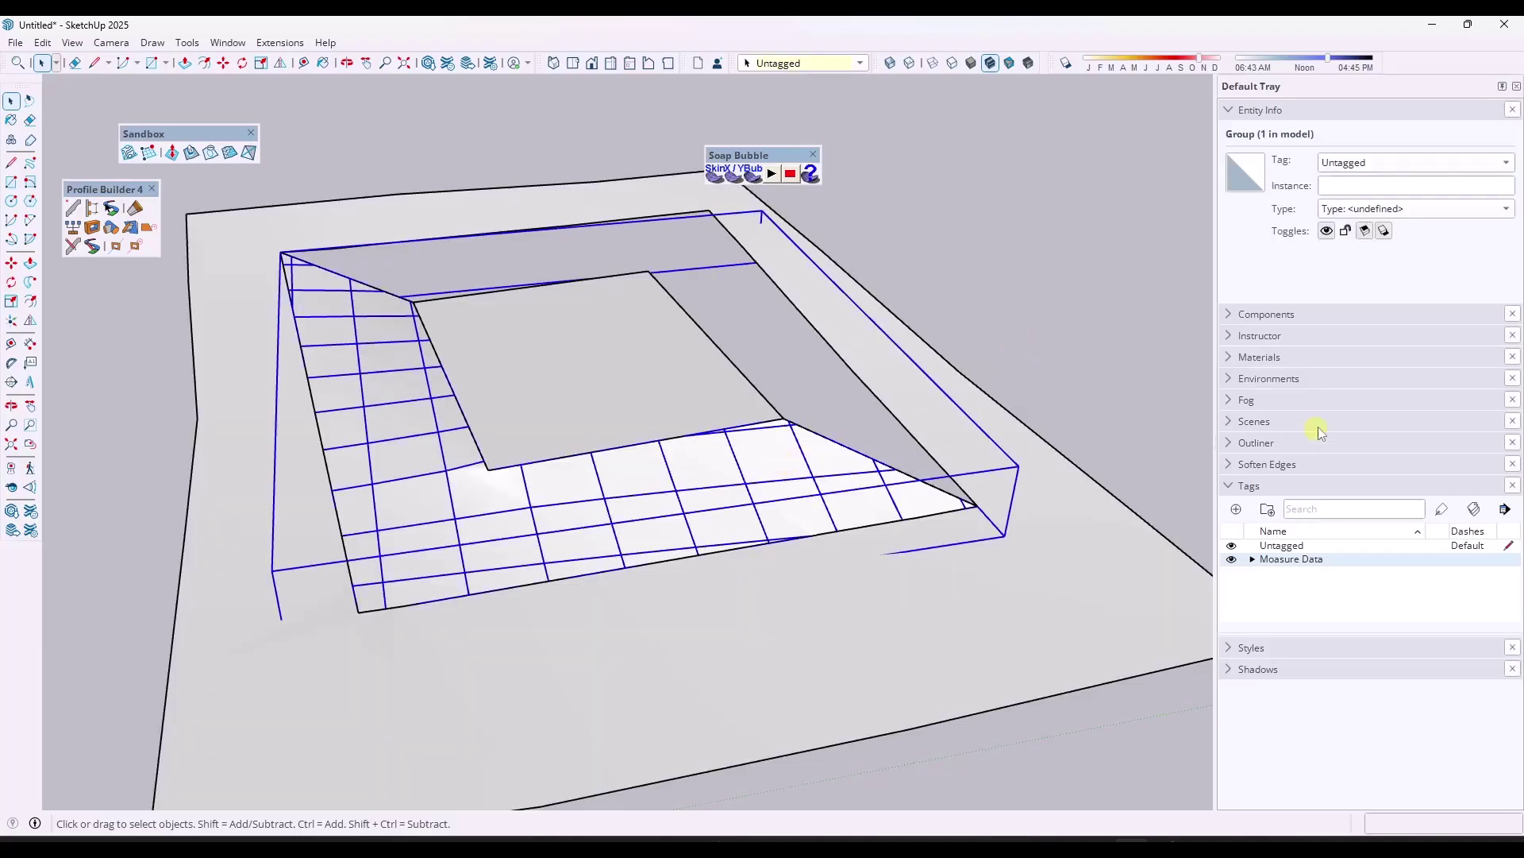
{"action": "left_click", "coordinate": [1245, 464]}
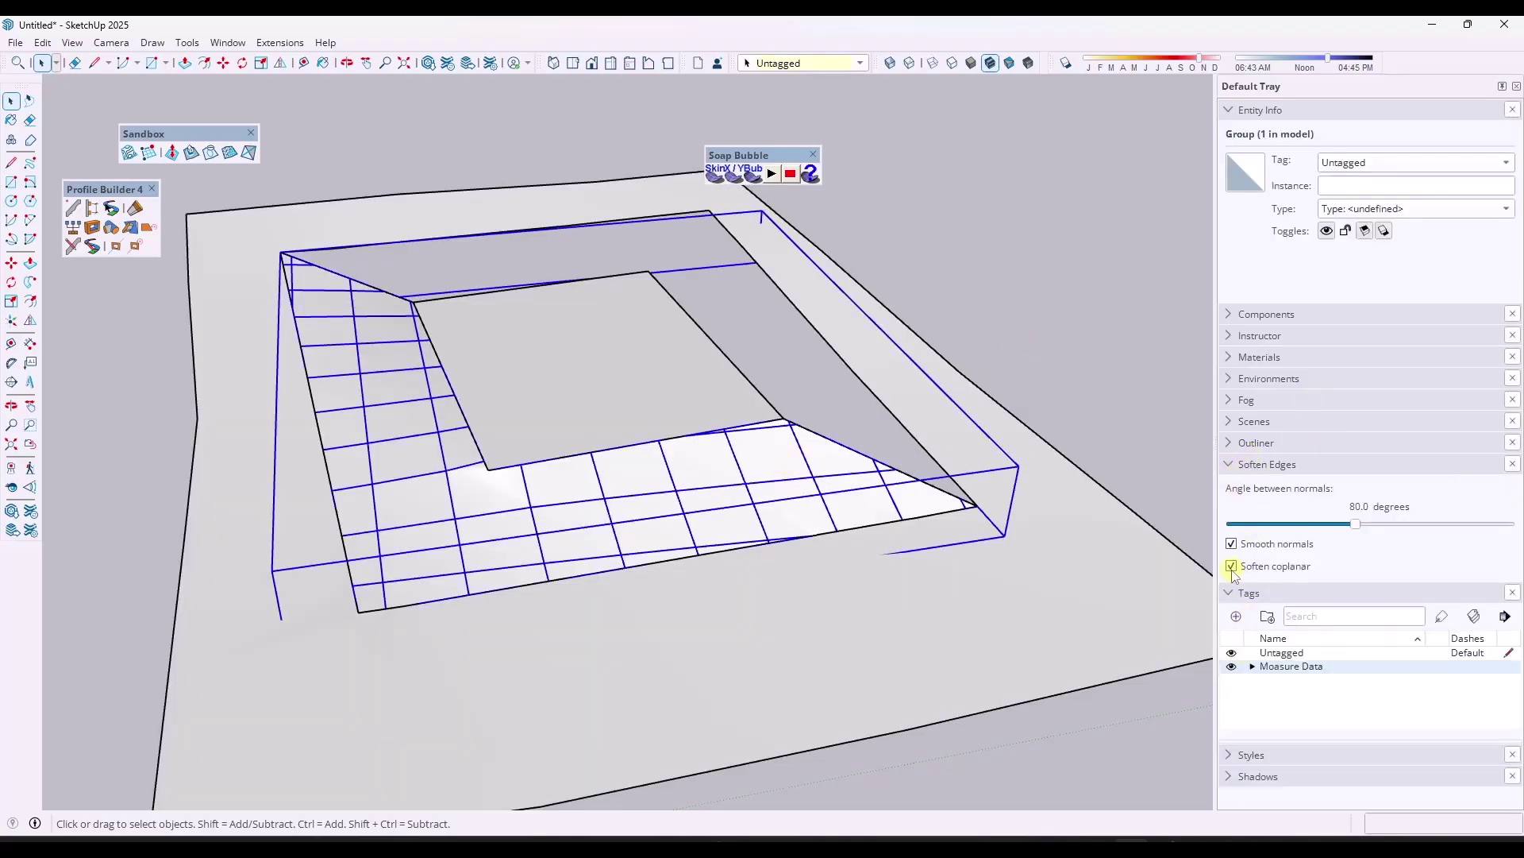
{"action": "left_click", "coordinate": [1110, 319]}
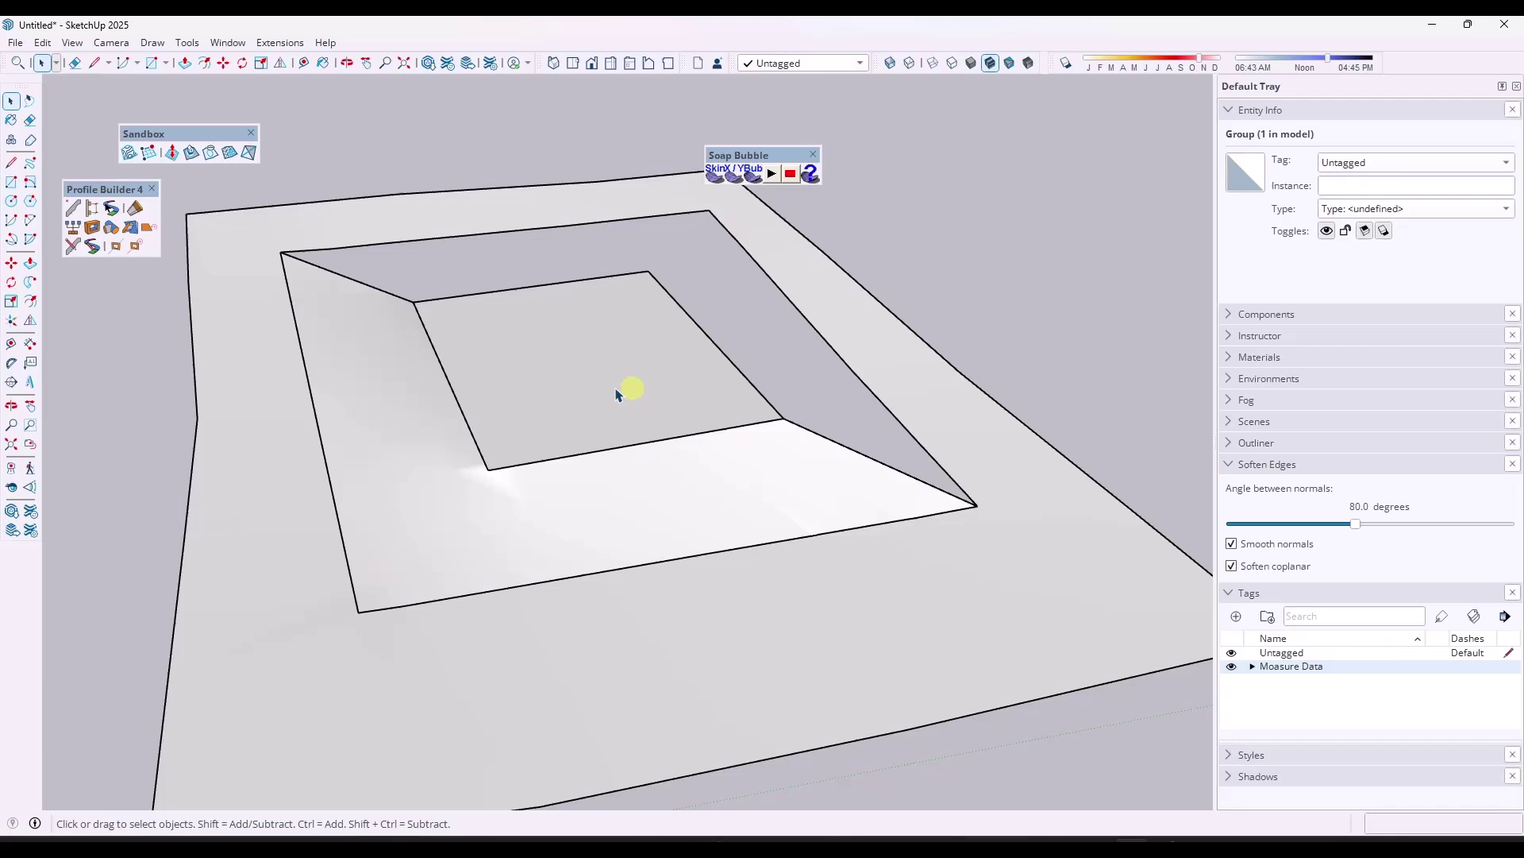
{"action": "middle_click_drag", "start_coordinate": [623, 385], "coordinate": [463, 380]}
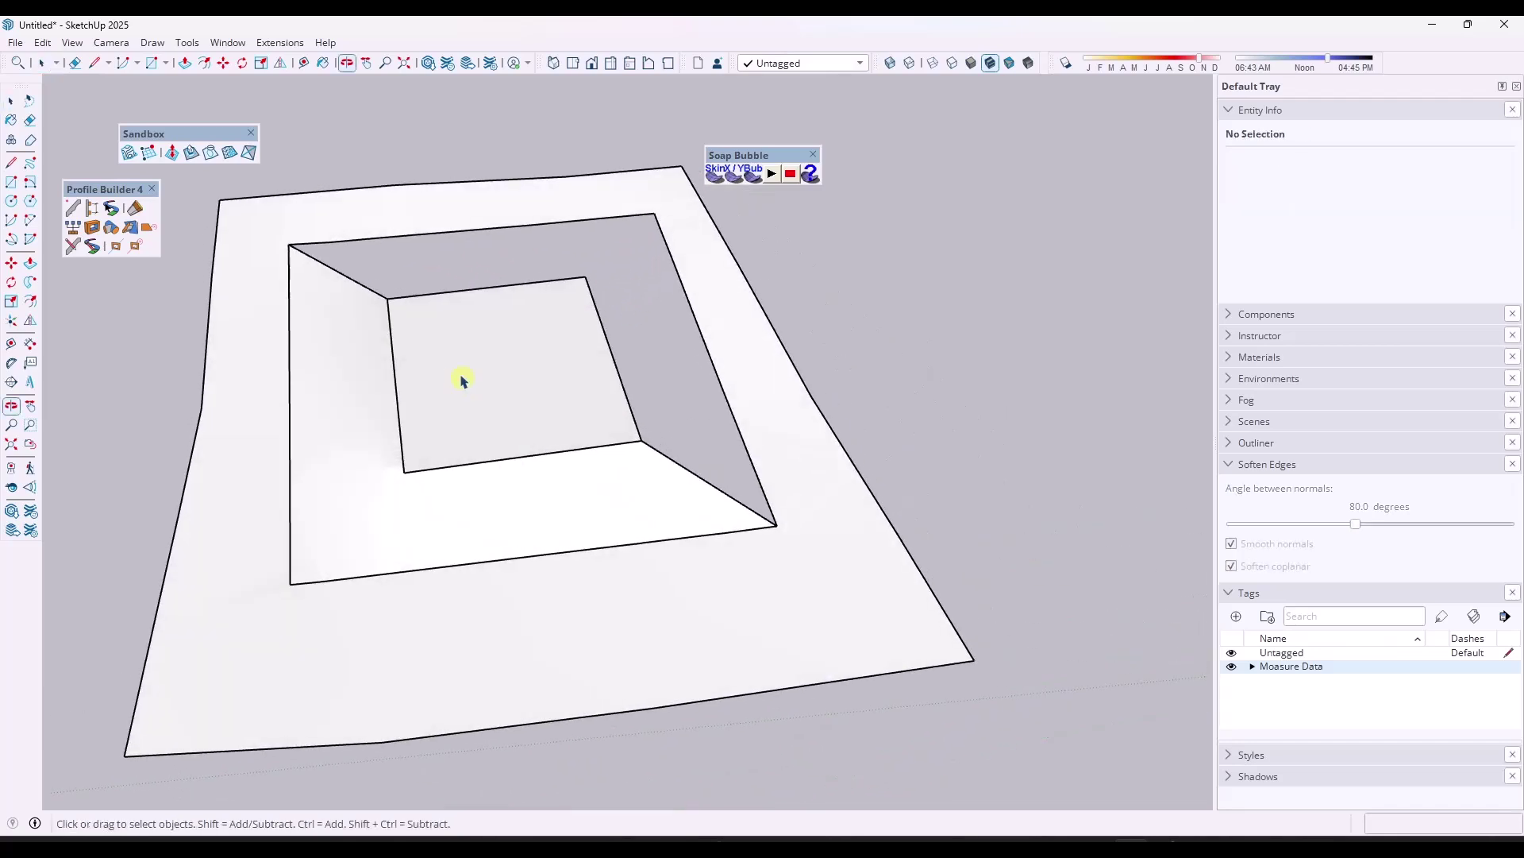
Pick the band's edge loop as a Profile Builder path: upper-left diagonal, top inner, outer right and lower diagonal edges.
{"action": "left_click", "coordinate": [113, 209]}
{"action": "left_click", "coordinate": [339, 262]}
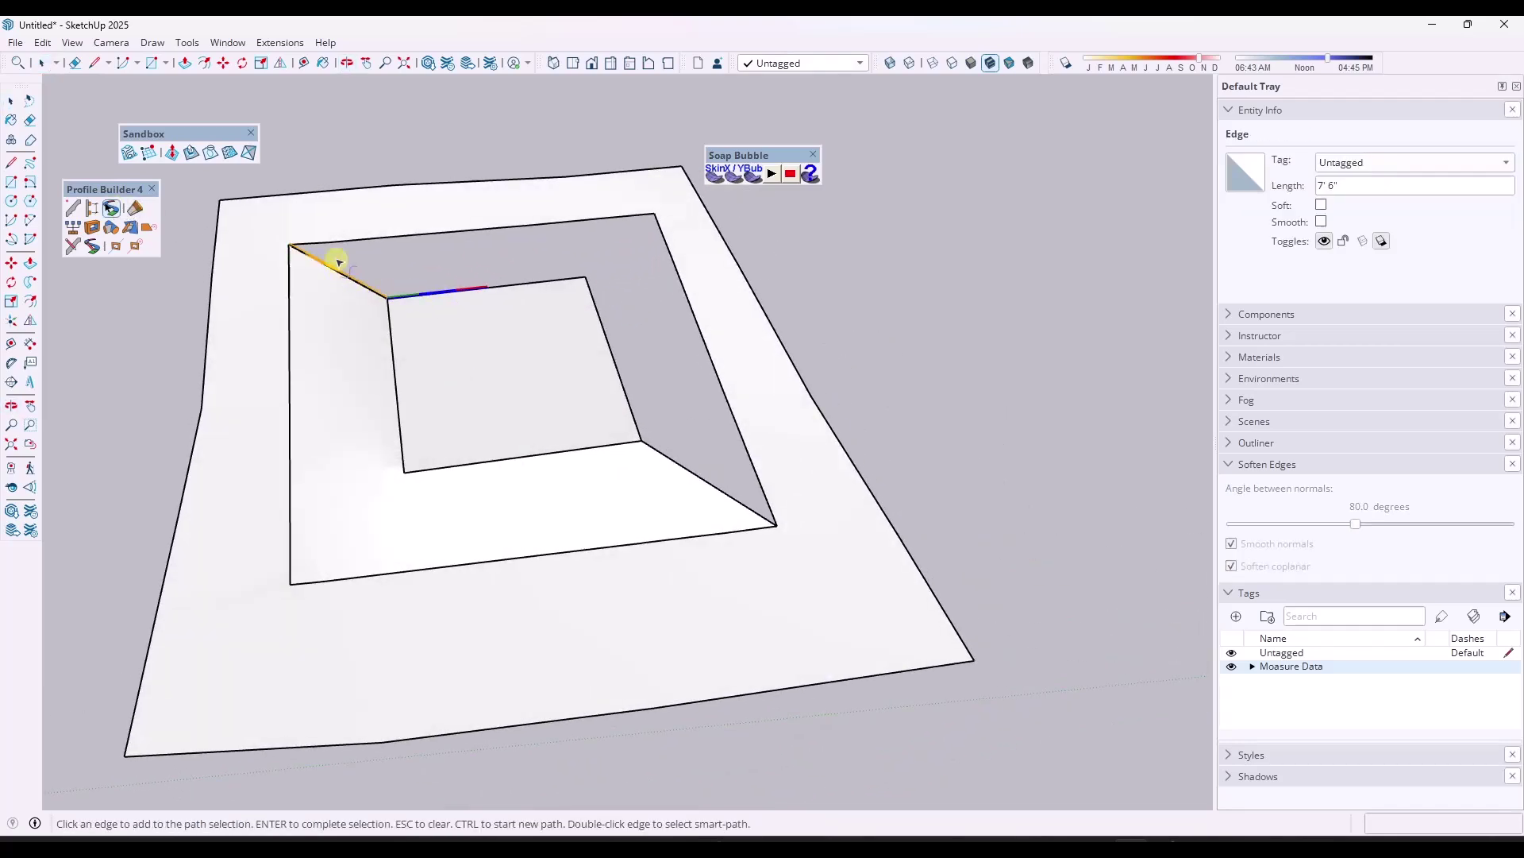
{"action": "left_click", "coordinate": [371, 238]}
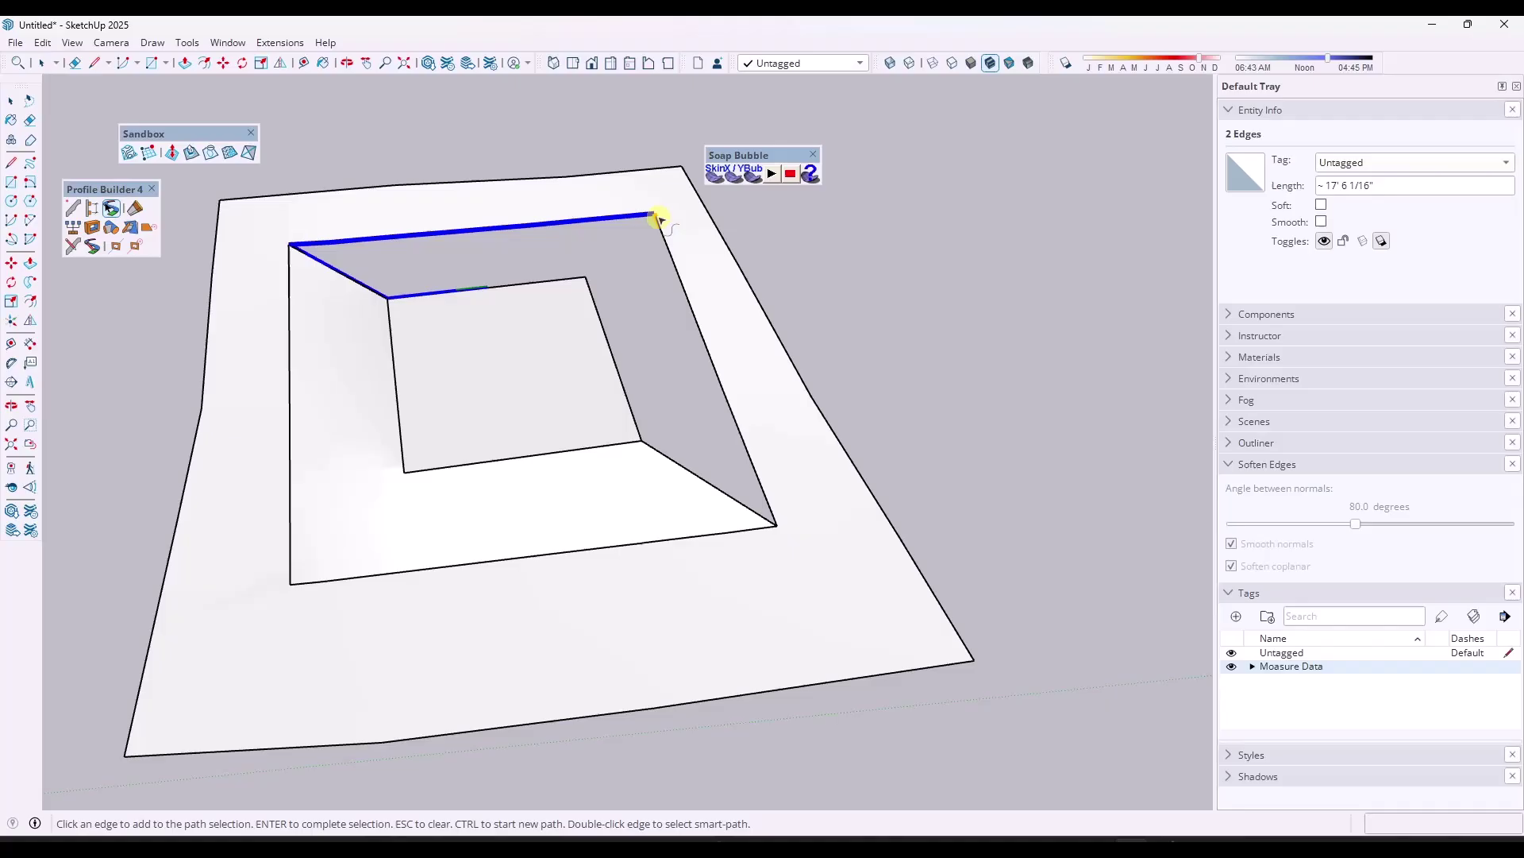
{"action": "left_click", "coordinate": [774, 516]}
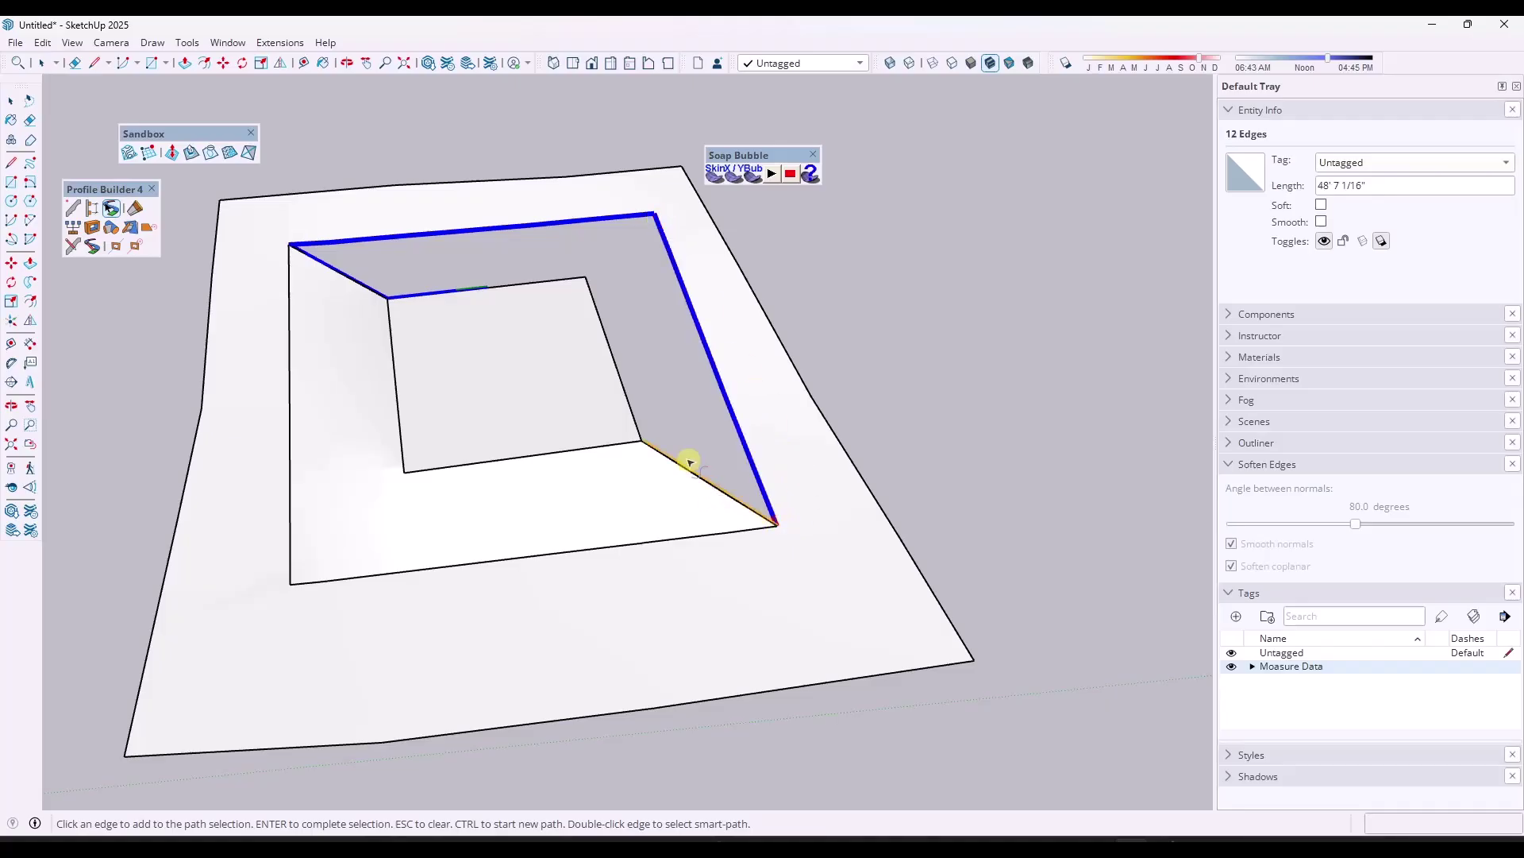
{"action": "left_click", "coordinate": [688, 465]}
{"action": "key", "text": "Return"}
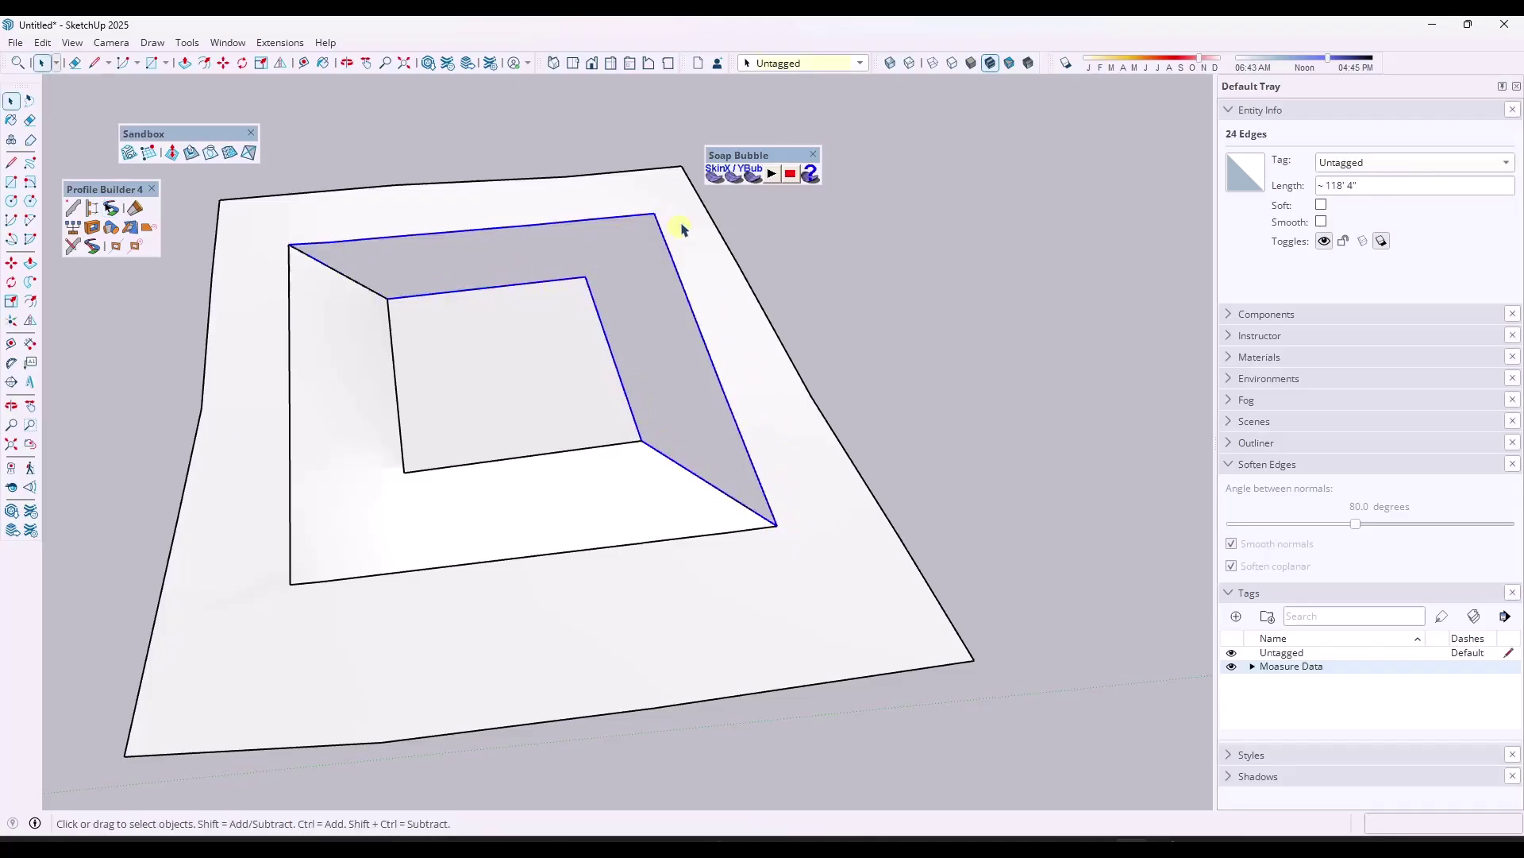
Generate a Soap Skin over the loop with 10 divisions and reverse its mesh faces.
{"action": "left_click", "coordinate": [717, 174]}
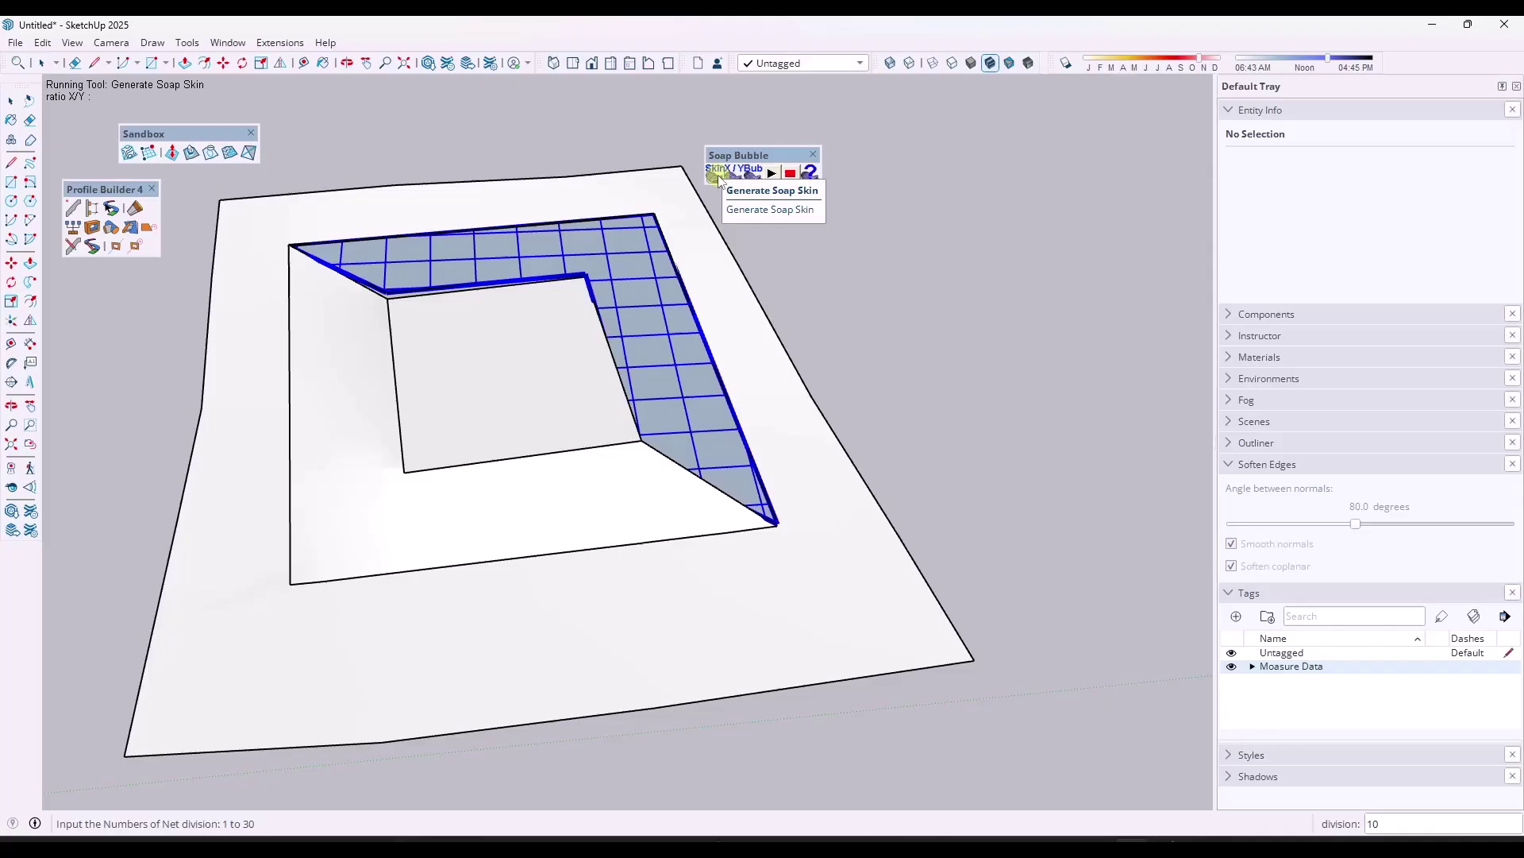
{"action": "key", "text": "Return"}
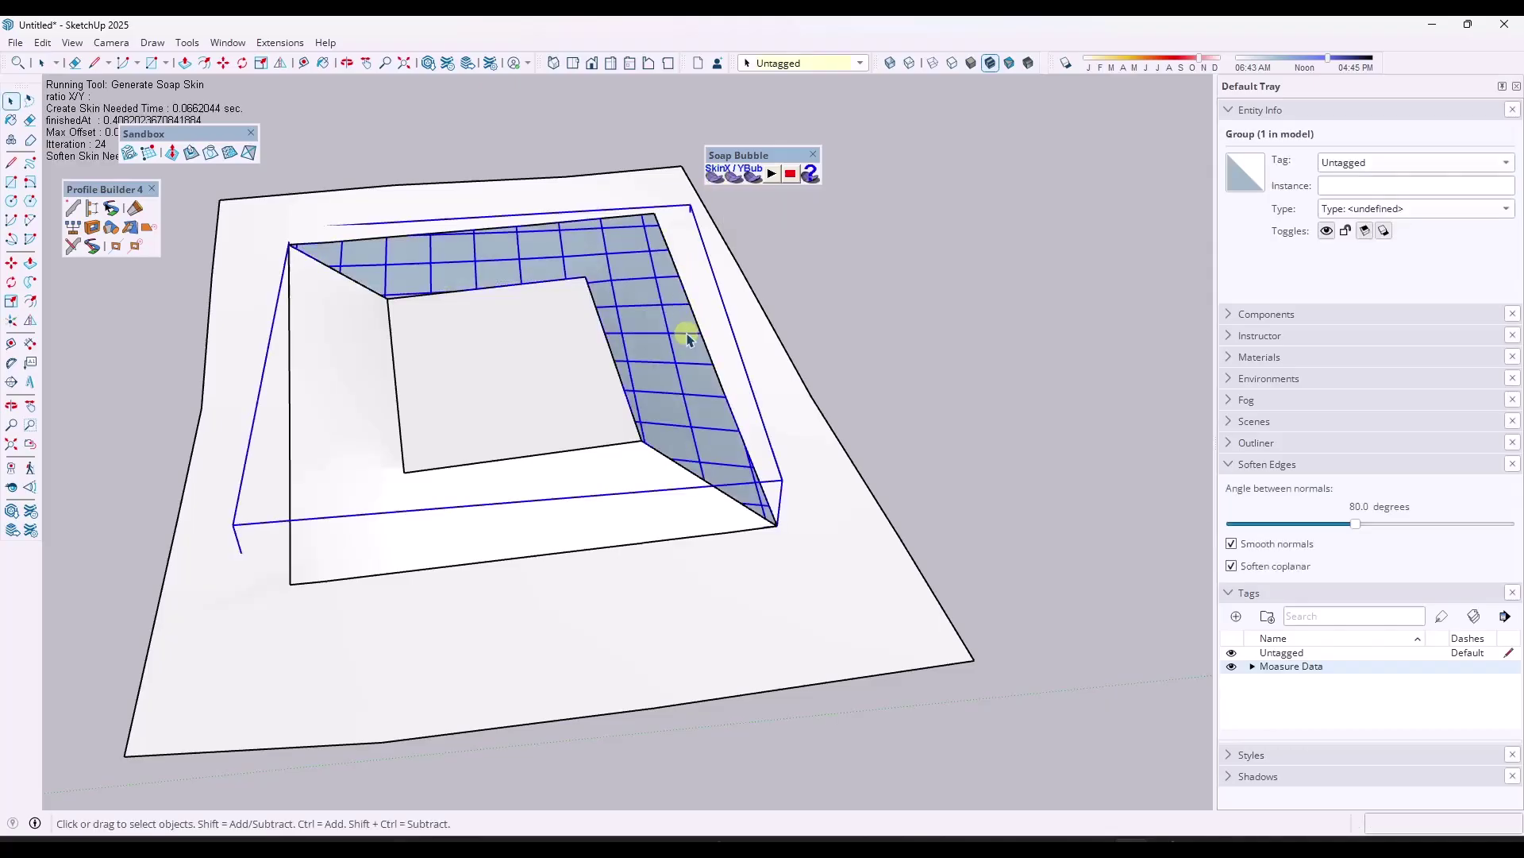
{"action": "key", "text": "space"}
{"action": "double_click", "coordinate": [647, 322]}
{"action": "key", "text": "ctrl+a"}
{"action": "right_click", "coordinate": [650, 326]}
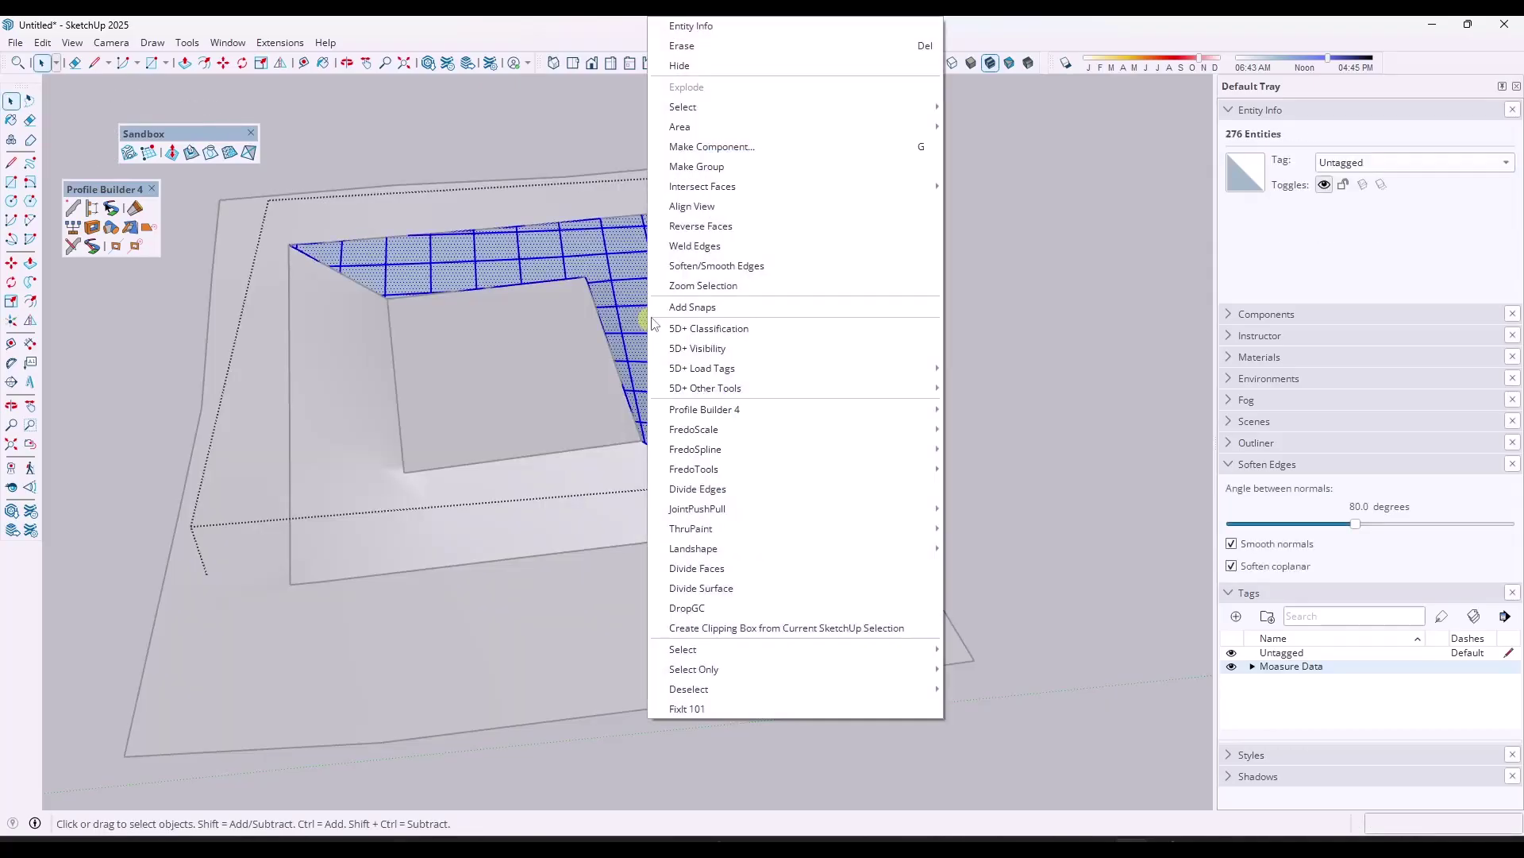
{"action": "left_click", "coordinate": [683, 227]}
Uncheck Soften coplanar on the soap-skin group so the mesh lines show.
{"action": "left_click", "coordinate": [848, 314]}
{"action": "left_click", "coordinate": [680, 339]}
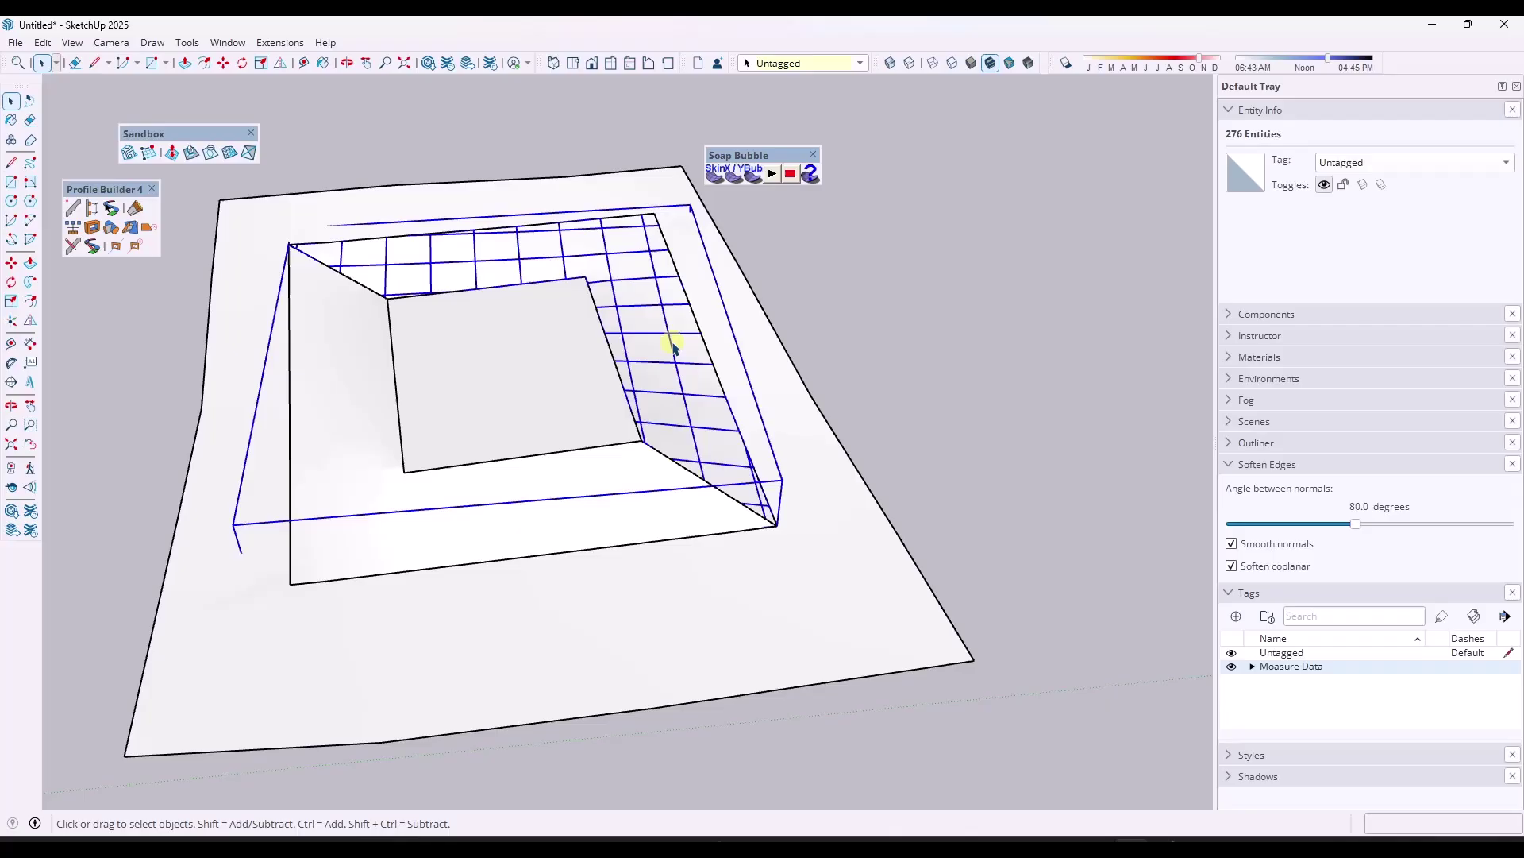
{"action": "left_click", "coordinate": [1232, 566]}
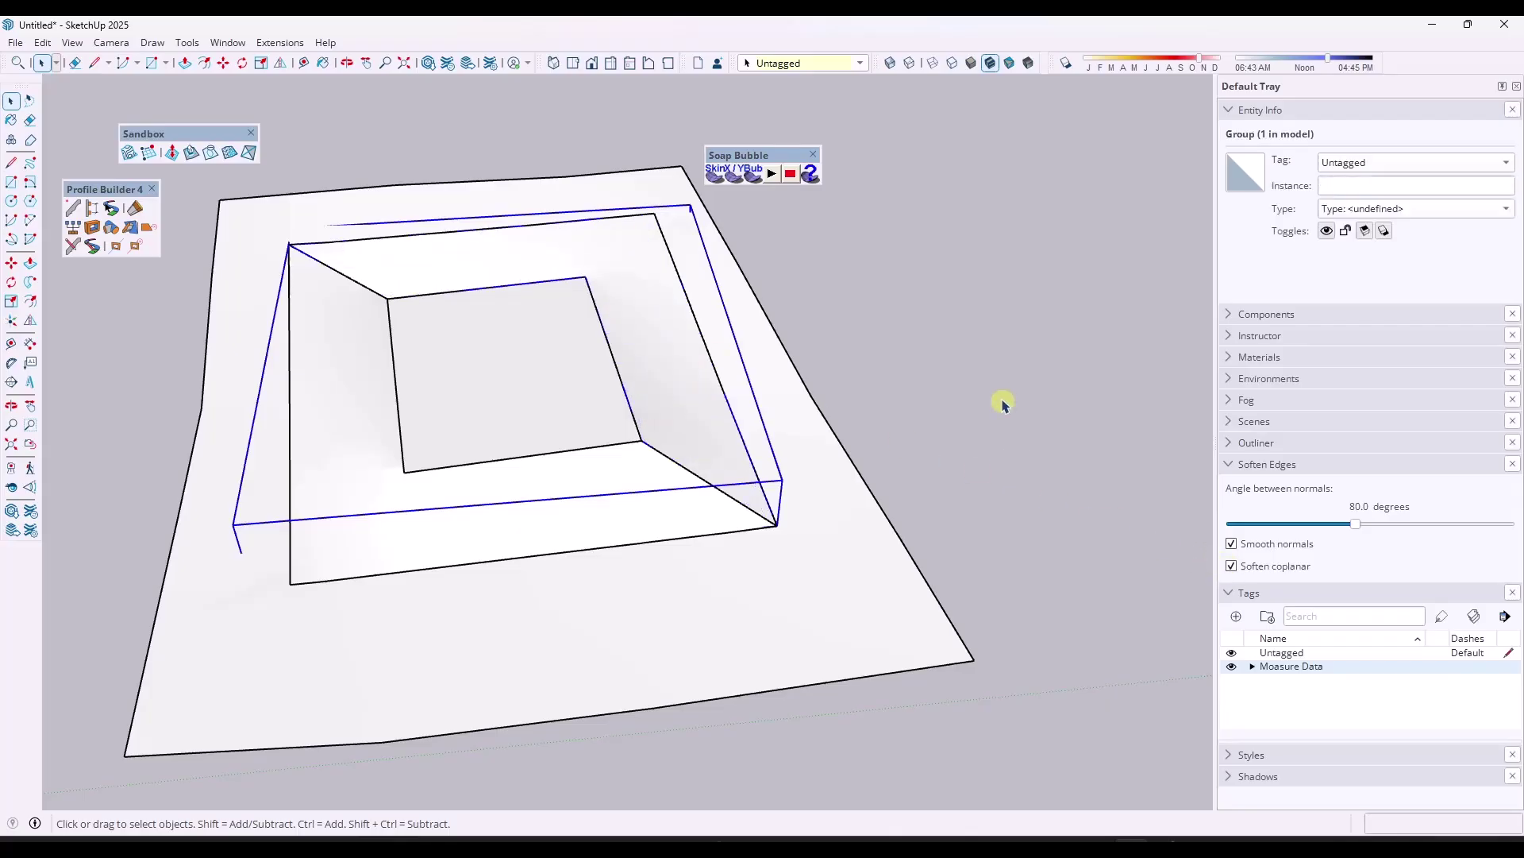
{"action": "left_click", "coordinate": [963, 415]}
{"action": "middle_click_drag", "start_coordinate": [963, 416], "coordinate": [976, 279]}
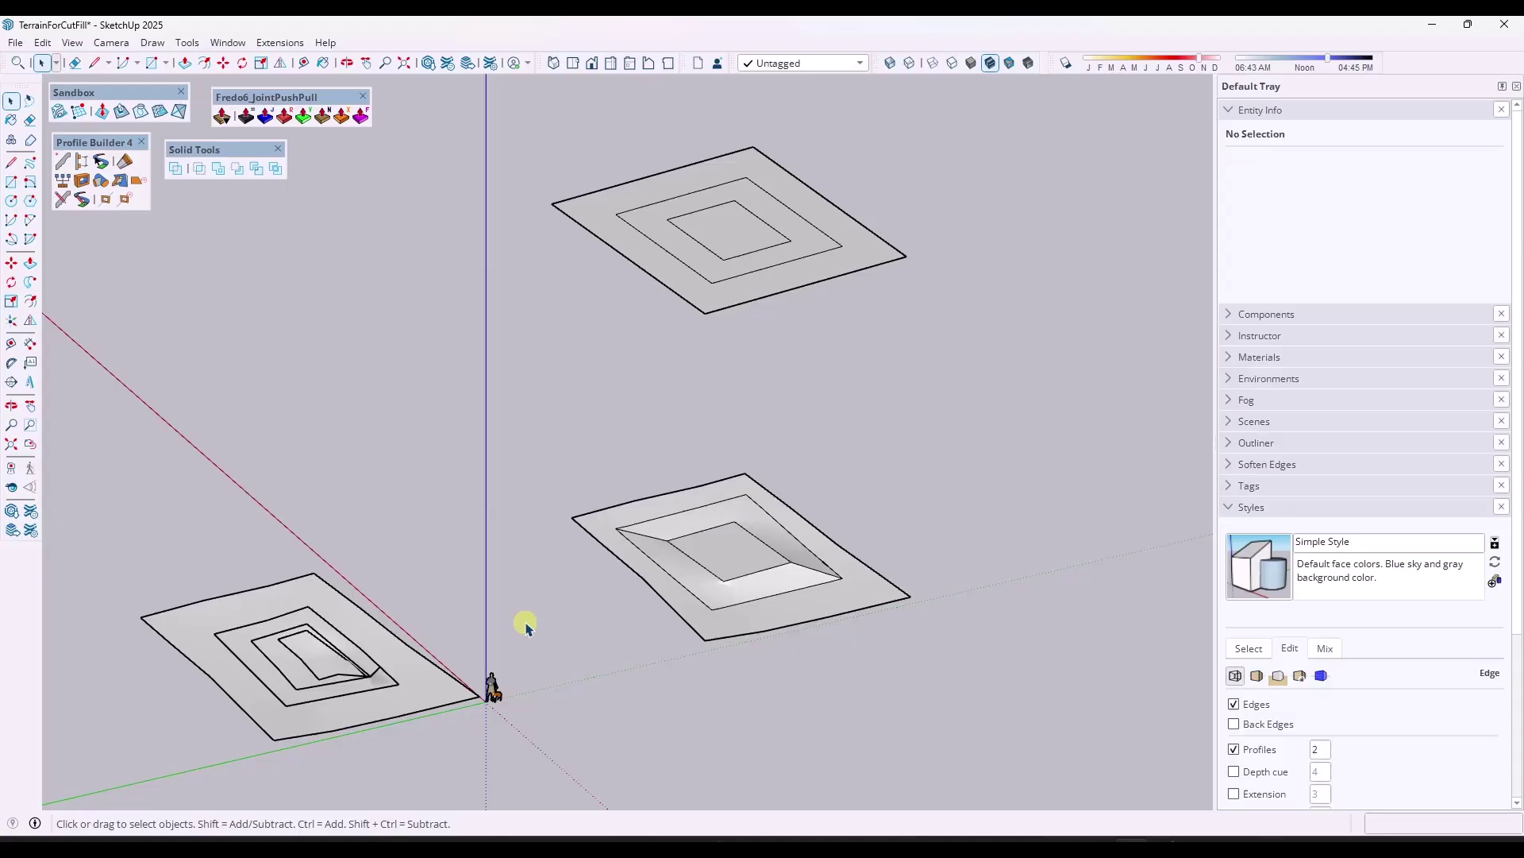
Copy the flat and pit terrain groups together and place the copies to the right.
{"action": "left_click", "coordinate": [731, 596], "text": "ctrl"}
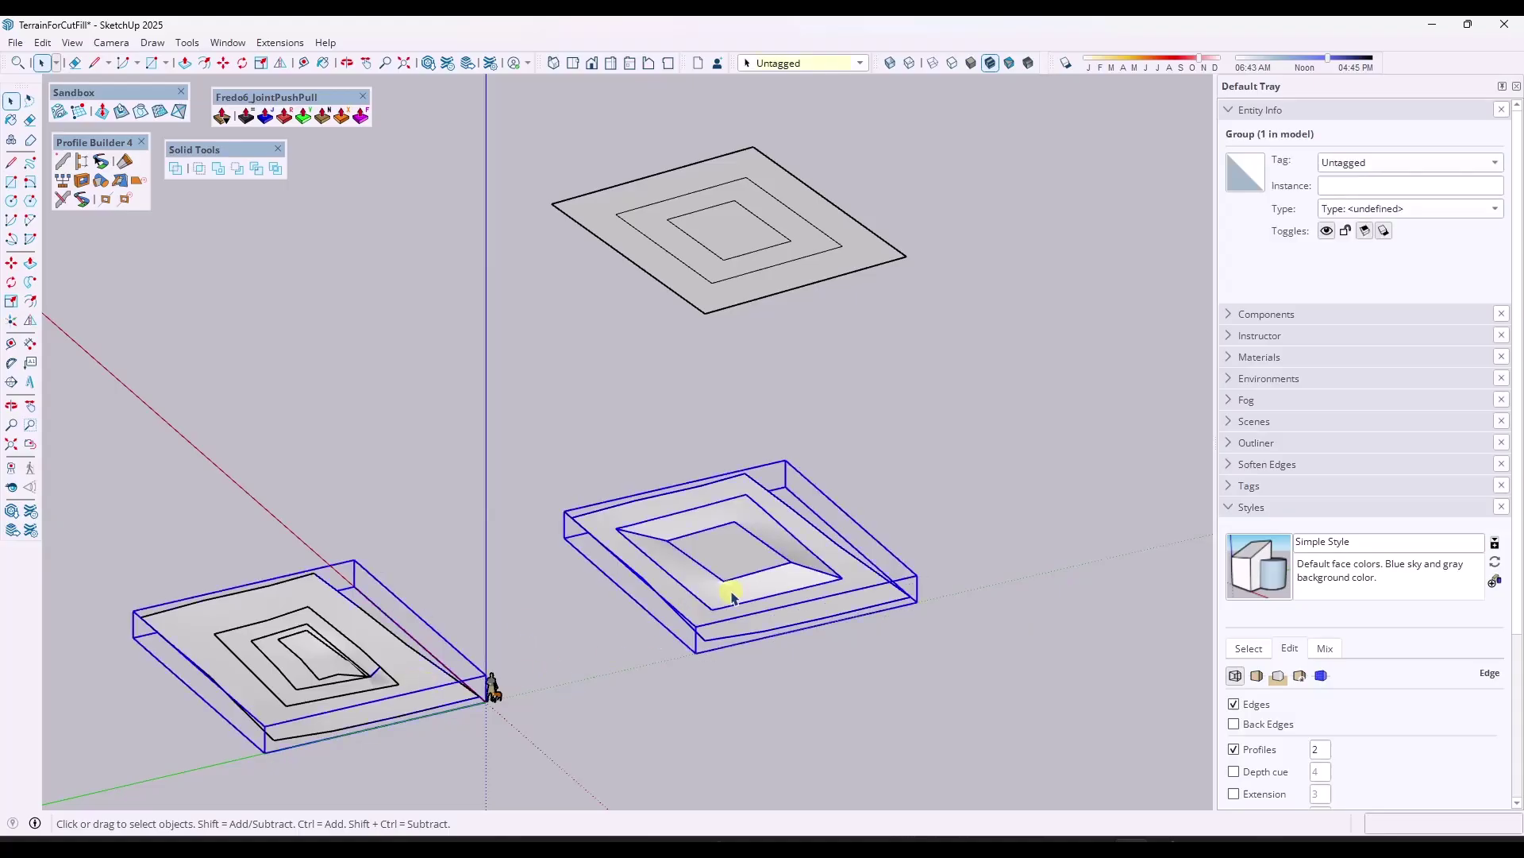
{"action": "key", "text": "m"}
{"action": "scroll", "coordinate": [727, 594], "scroll_direction": "down", "scroll_amount": 3}
{"action": "scroll", "coordinate": [726, 593], "scroll_direction": "down", "scroll_amount": 1}
{"action": "key", "text": "ctrl"}
{"action": "left_click", "coordinate": [726, 594]}
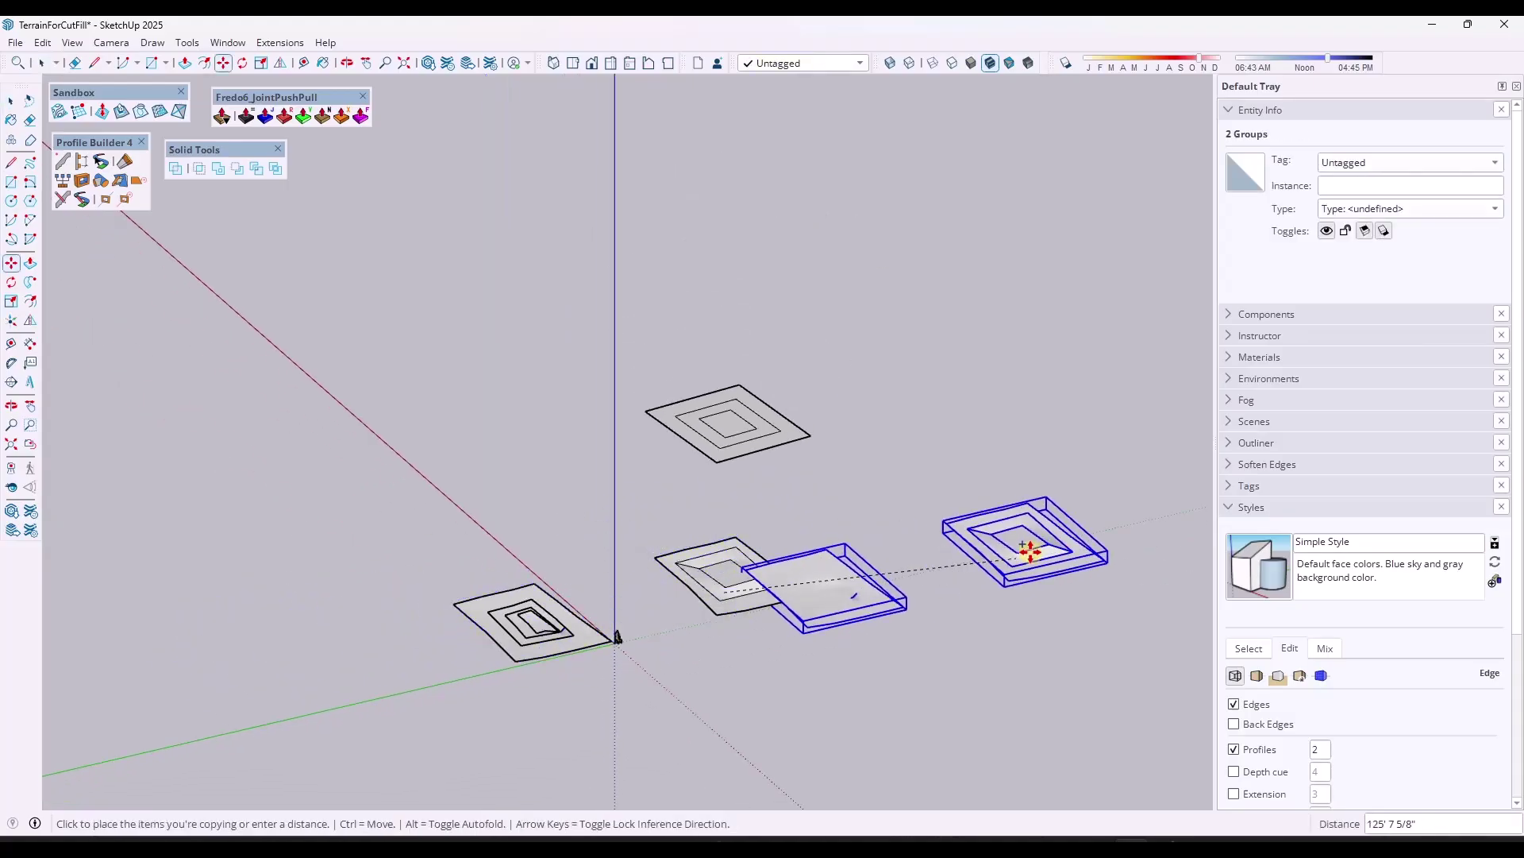
{"action": "left_click", "coordinate": [1180, 487]}
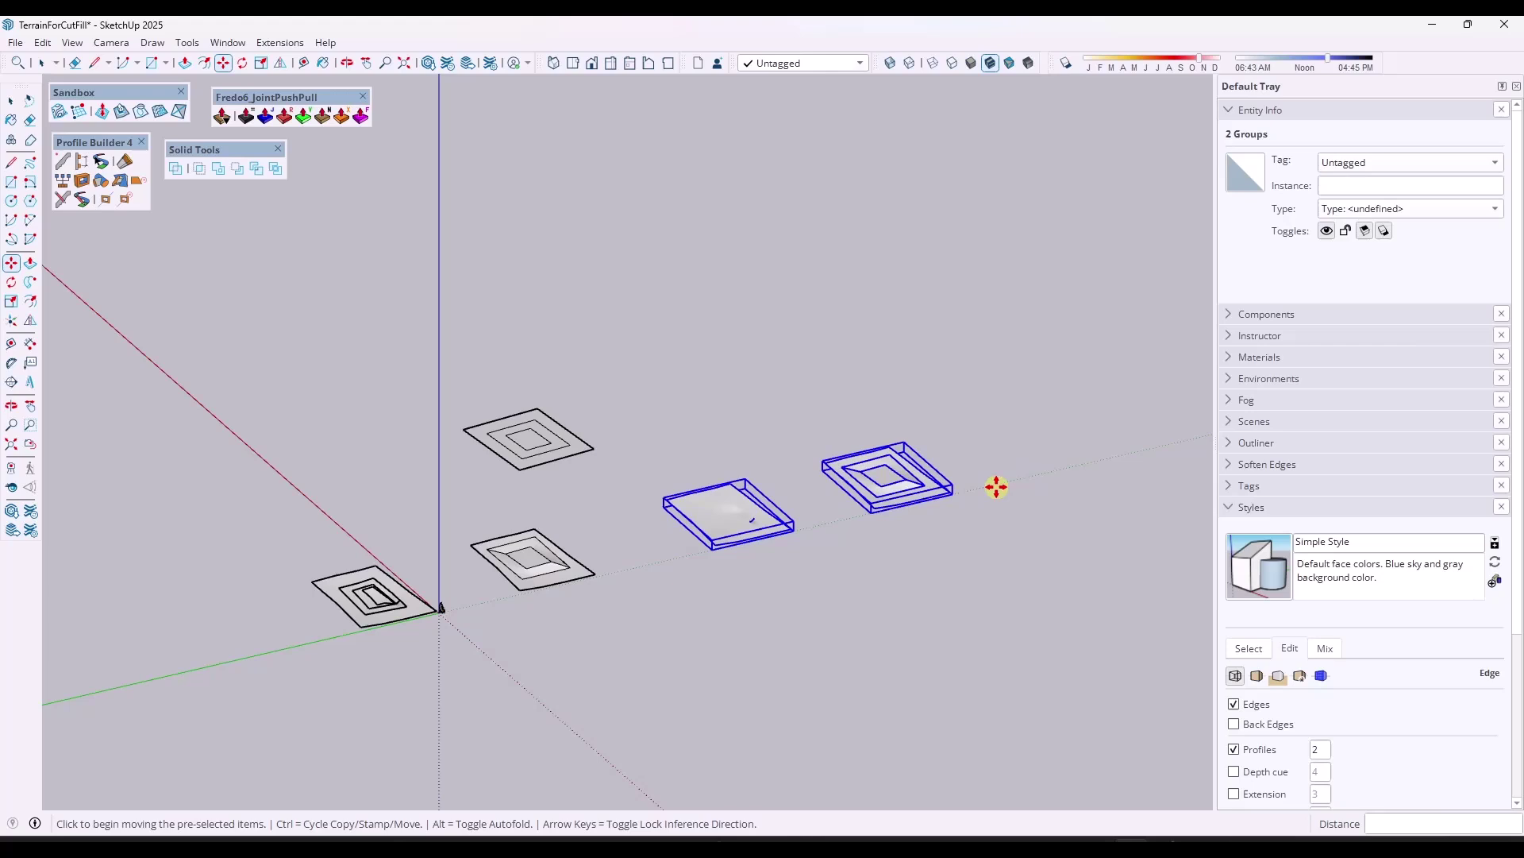
{"action": "key", "text": "space"}
{"action": "scroll", "coordinate": [913, 468], "scroll_direction": "up", "scroll_amount": 5}
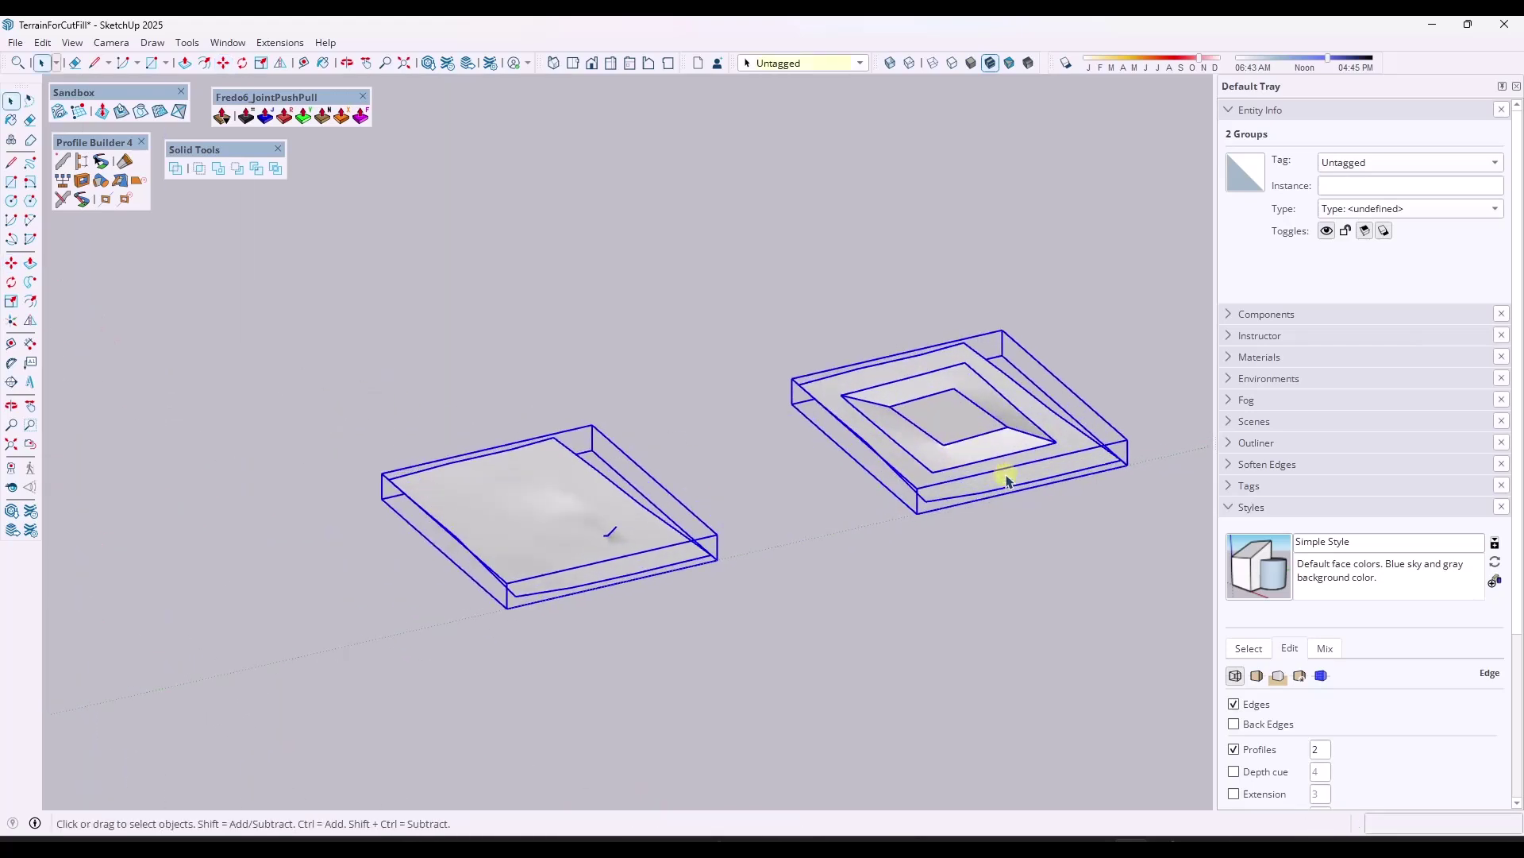
{"action": "scroll", "coordinate": [1005, 479], "scroll_direction": "down", "scroll_amount": 1}
{"action": "left_click", "coordinate": [1048, 527]}
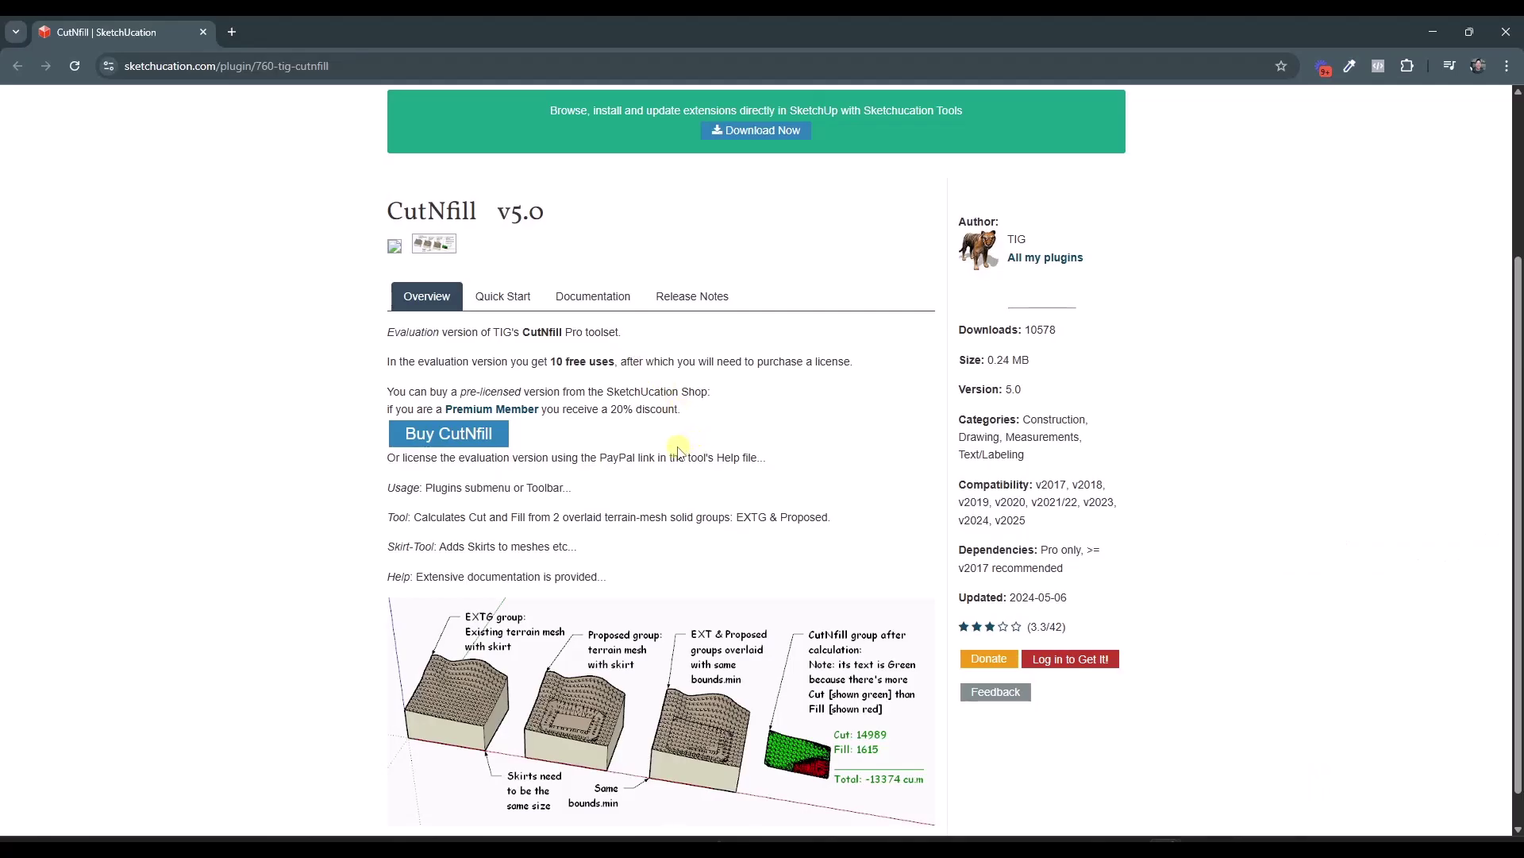
Scroll Sketchucation's CutNfill page and go to the $20.00 CutNfill v5.0 shop listing.
{"action": "scroll", "coordinate": [699, 449], "scroll_direction": "up", "scroll_amount": 3}
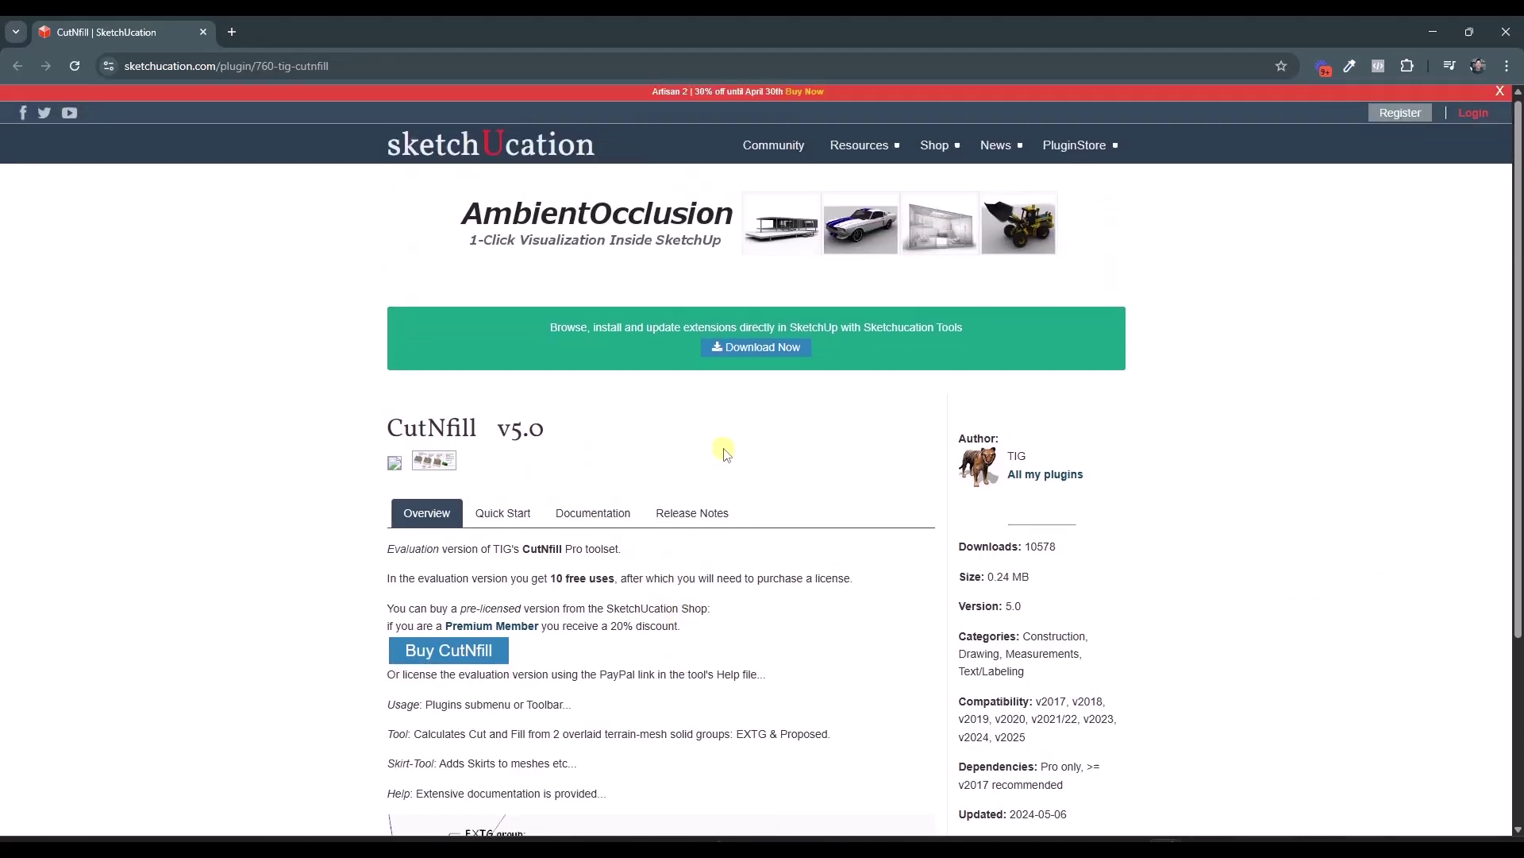
{"action": "scroll", "coordinate": [548, 453], "scroll_direction": "down", "scroll_amount": 2}
{"action": "scroll", "coordinate": [565, 466], "scroll_direction": "down", "scroll_amount": 1}
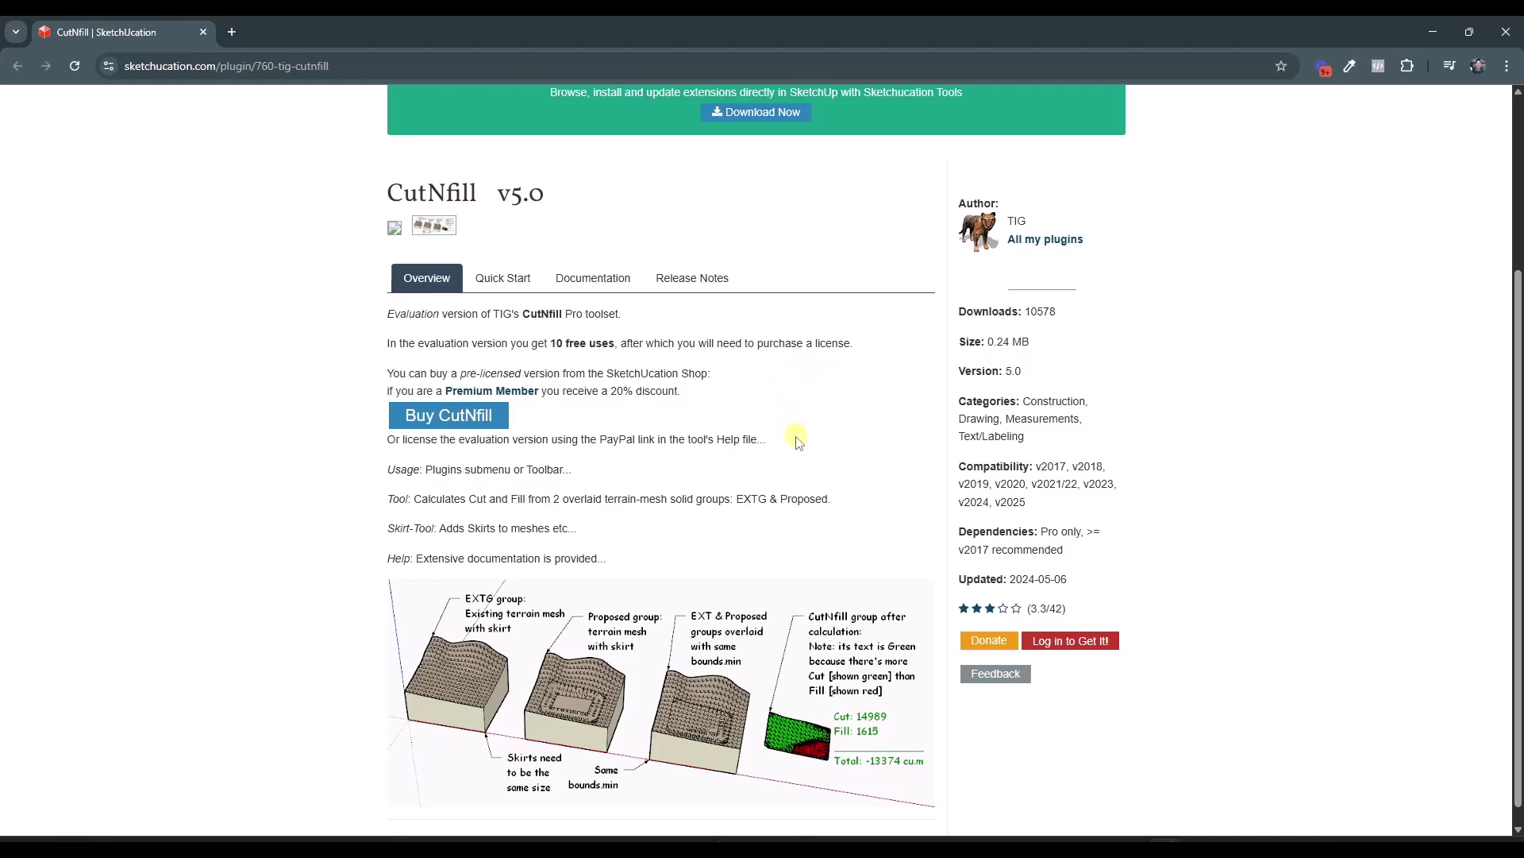
{"action": "scroll", "coordinate": [796, 431], "scroll_direction": "down", "scroll_amount": 1}
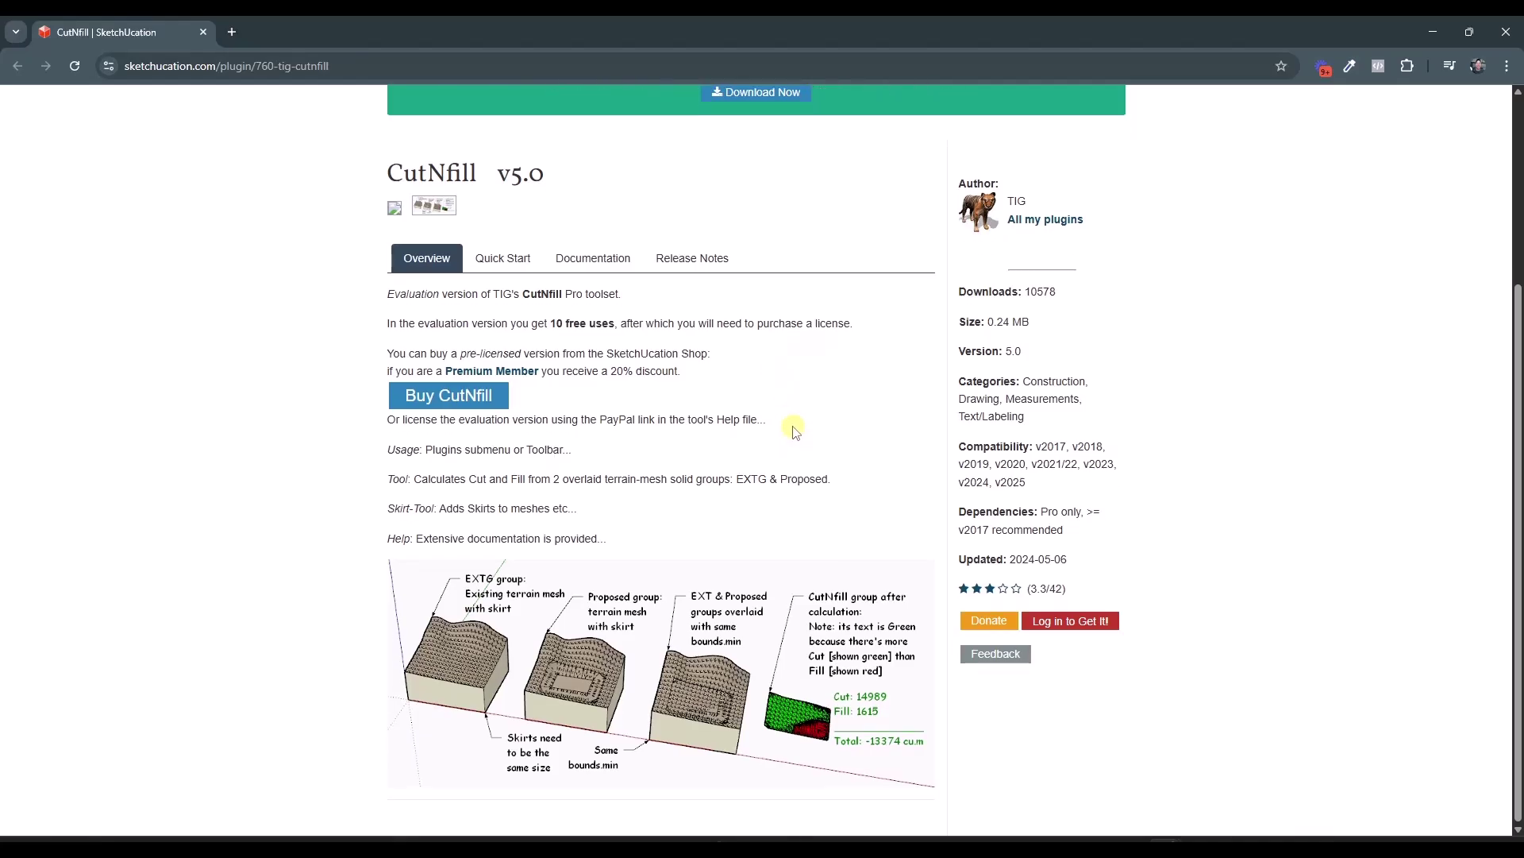
{"action": "left_click", "coordinate": [456, 403]}
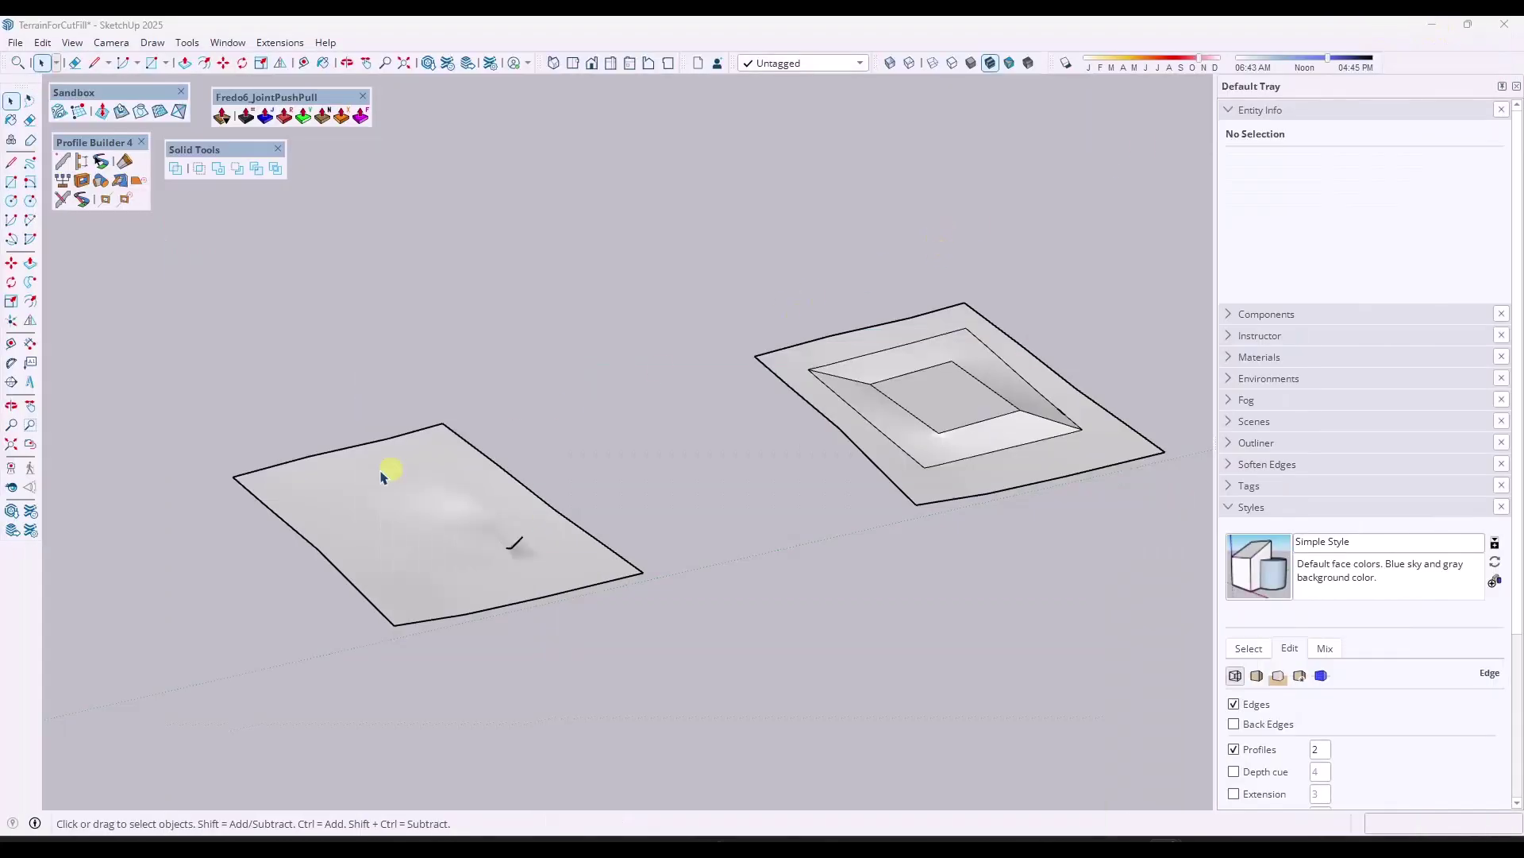
Move the flat terrain group right and up so it sits beside the sloped-pit terrain.
{"action": "left_click", "coordinate": [362, 467]}
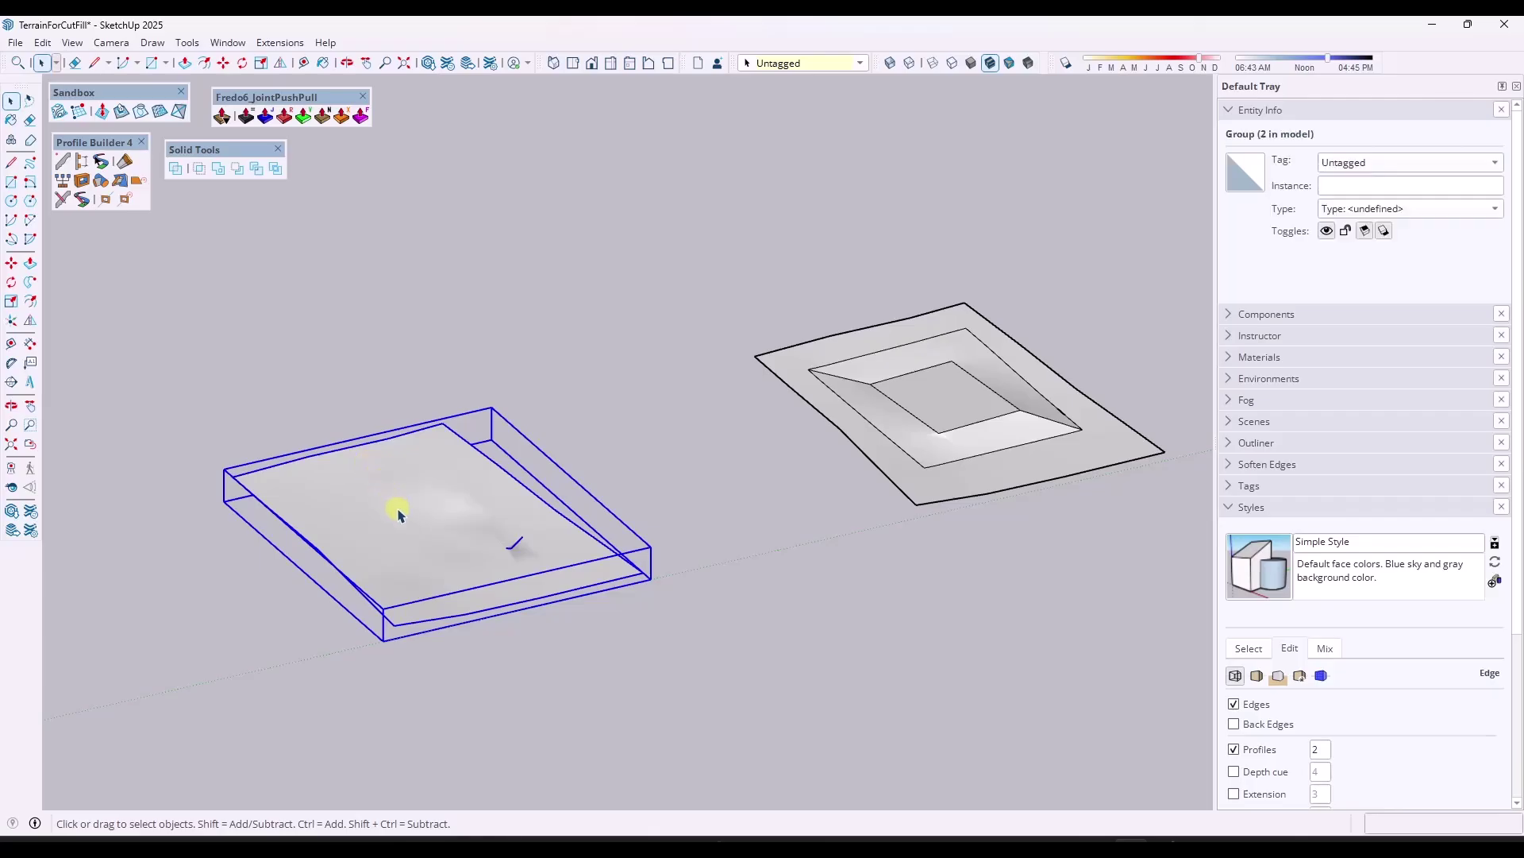
{"action": "key", "text": "m"}
{"action": "left_click_drag", "start_coordinate": [399, 513], "coordinate": [569, 466]}
{"action": "key", "text": "space"}
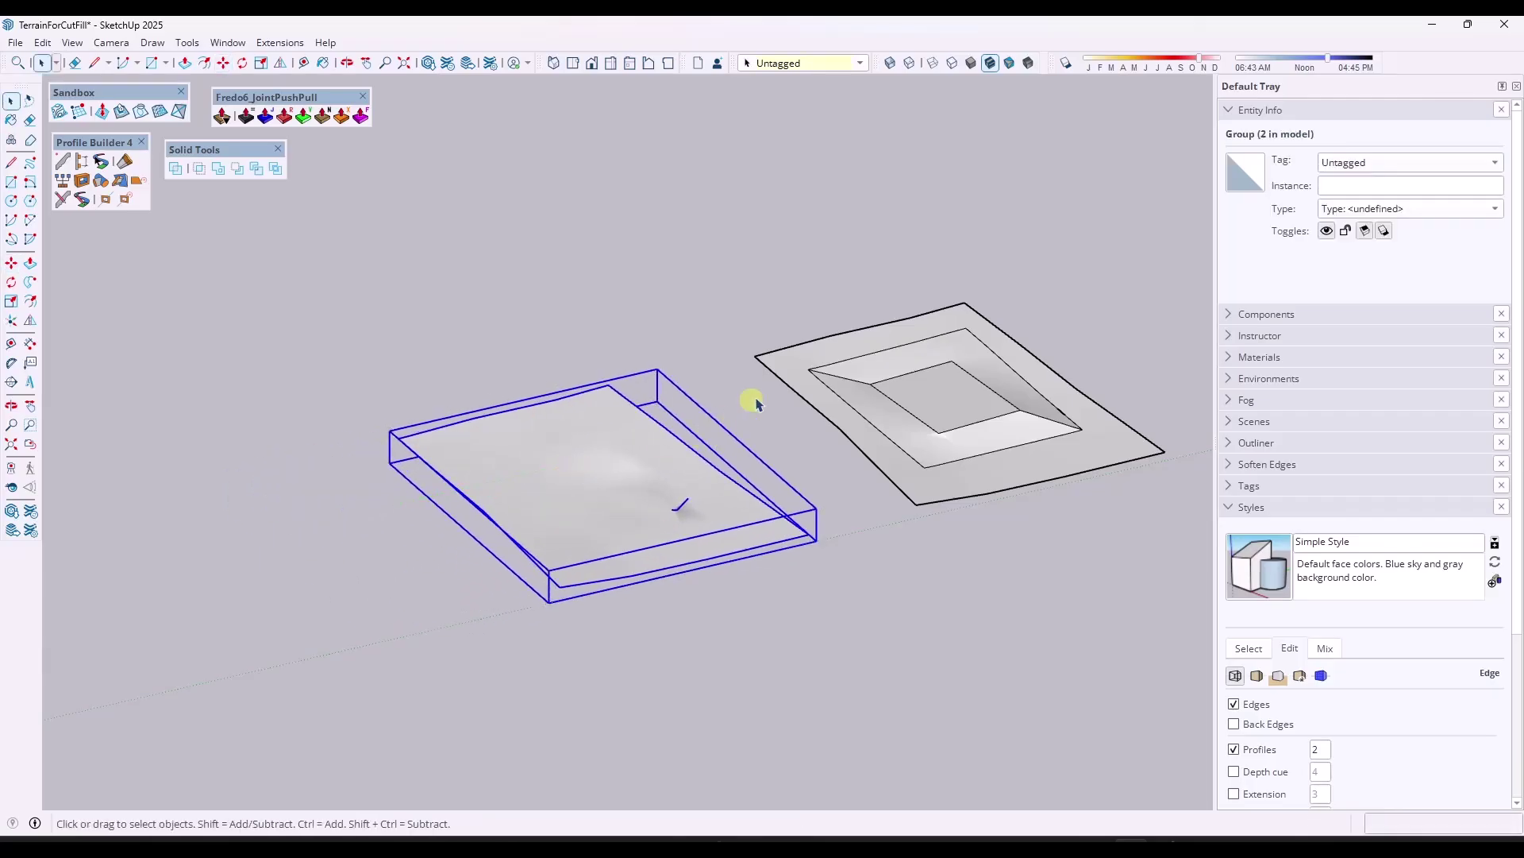
{"action": "scroll", "coordinate": [980, 402], "scroll_direction": "up", "scroll_amount": 2}
{"action": "scroll", "coordinate": [606, 368], "scroll_direction": "down", "scroll_amount": 2}
{"action": "scroll", "coordinate": [748, 394], "scroll_direction": "up", "scroll_amount": 1}
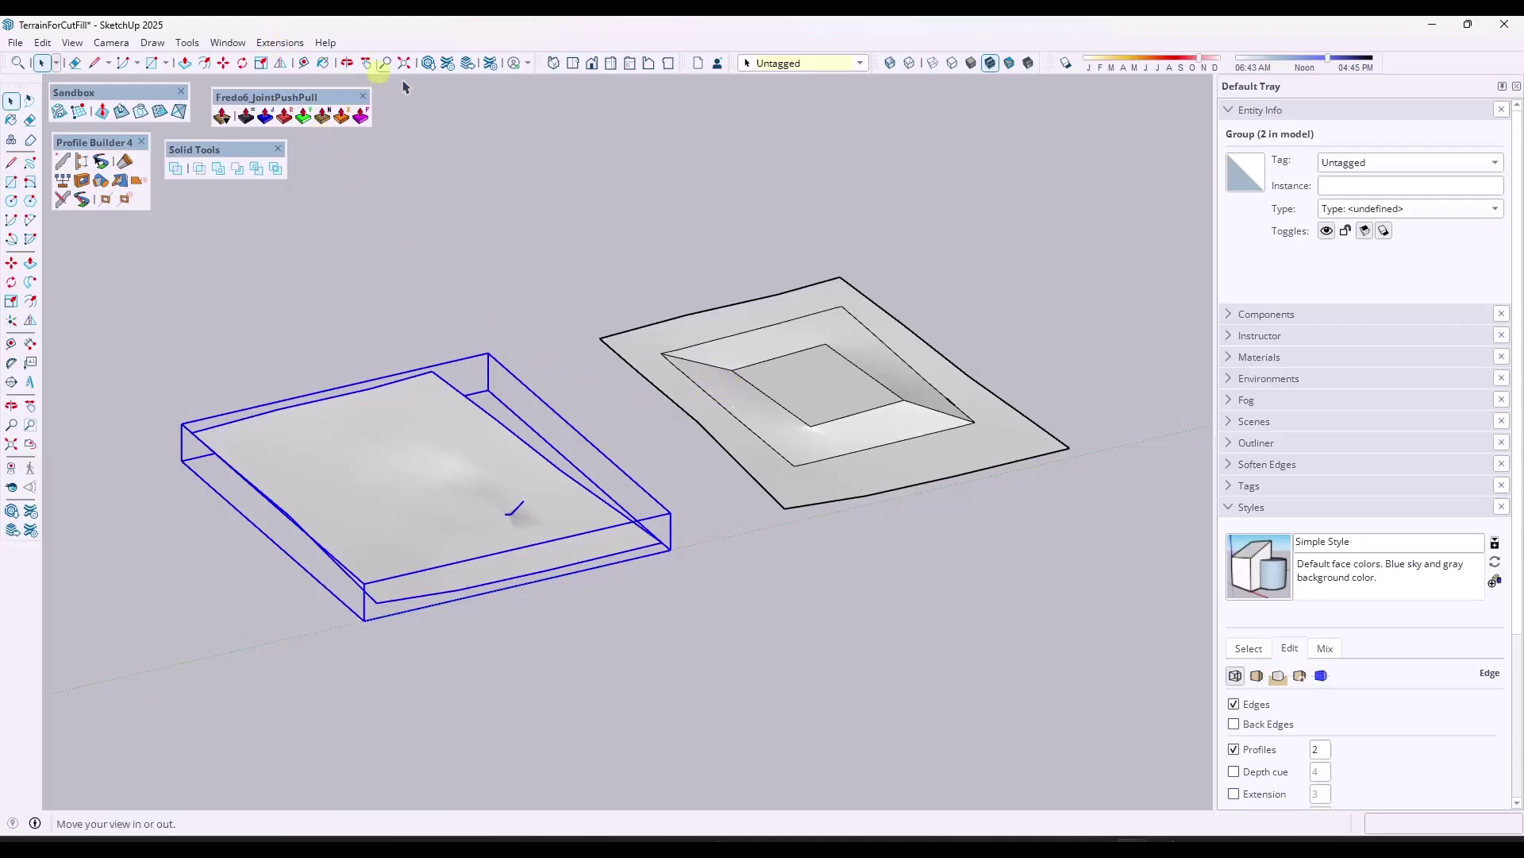
Display the TIG-CutNfill toolbar and move it clear of the model.
{"action": "left_click", "coordinate": [276, 42]}
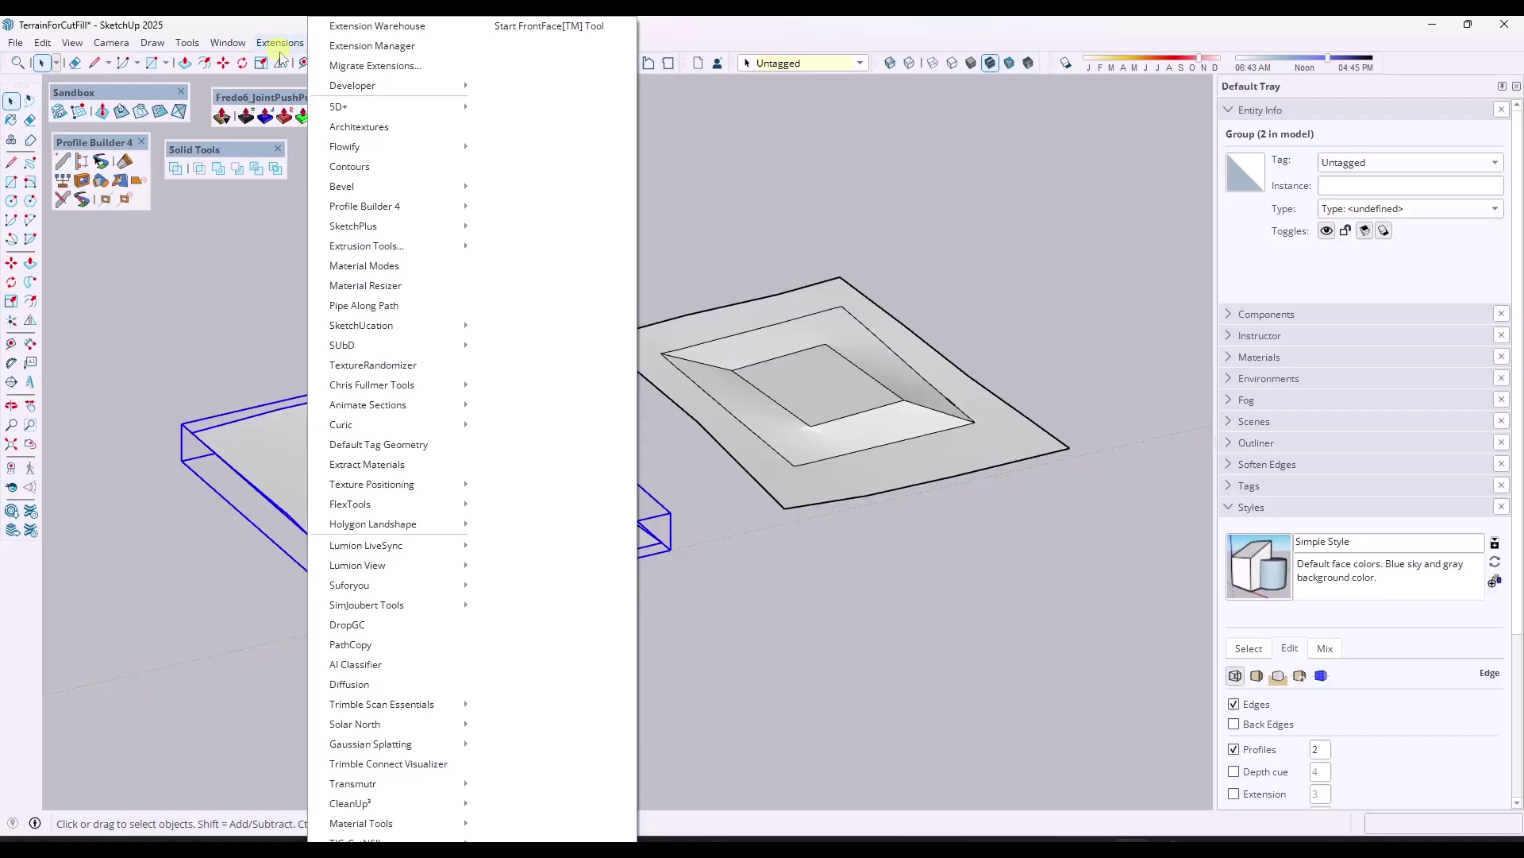
{"action": "left_click", "coordinate": [874, 197]}
{"action": "right_click", "coordinate": [1072, 64]}
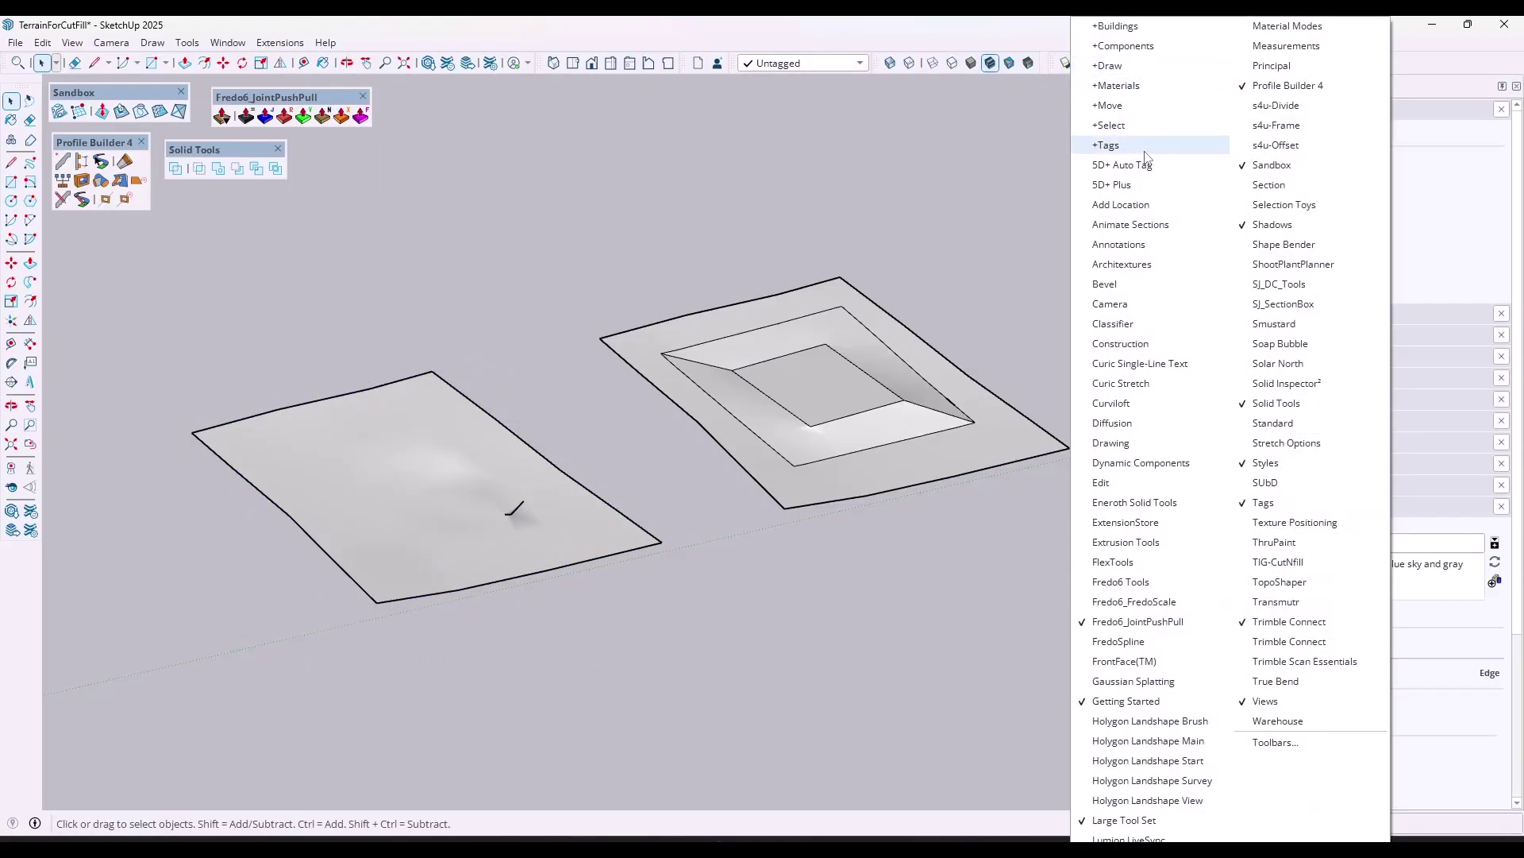
{"action": "left_click", "coordinate": [1277, 561]}
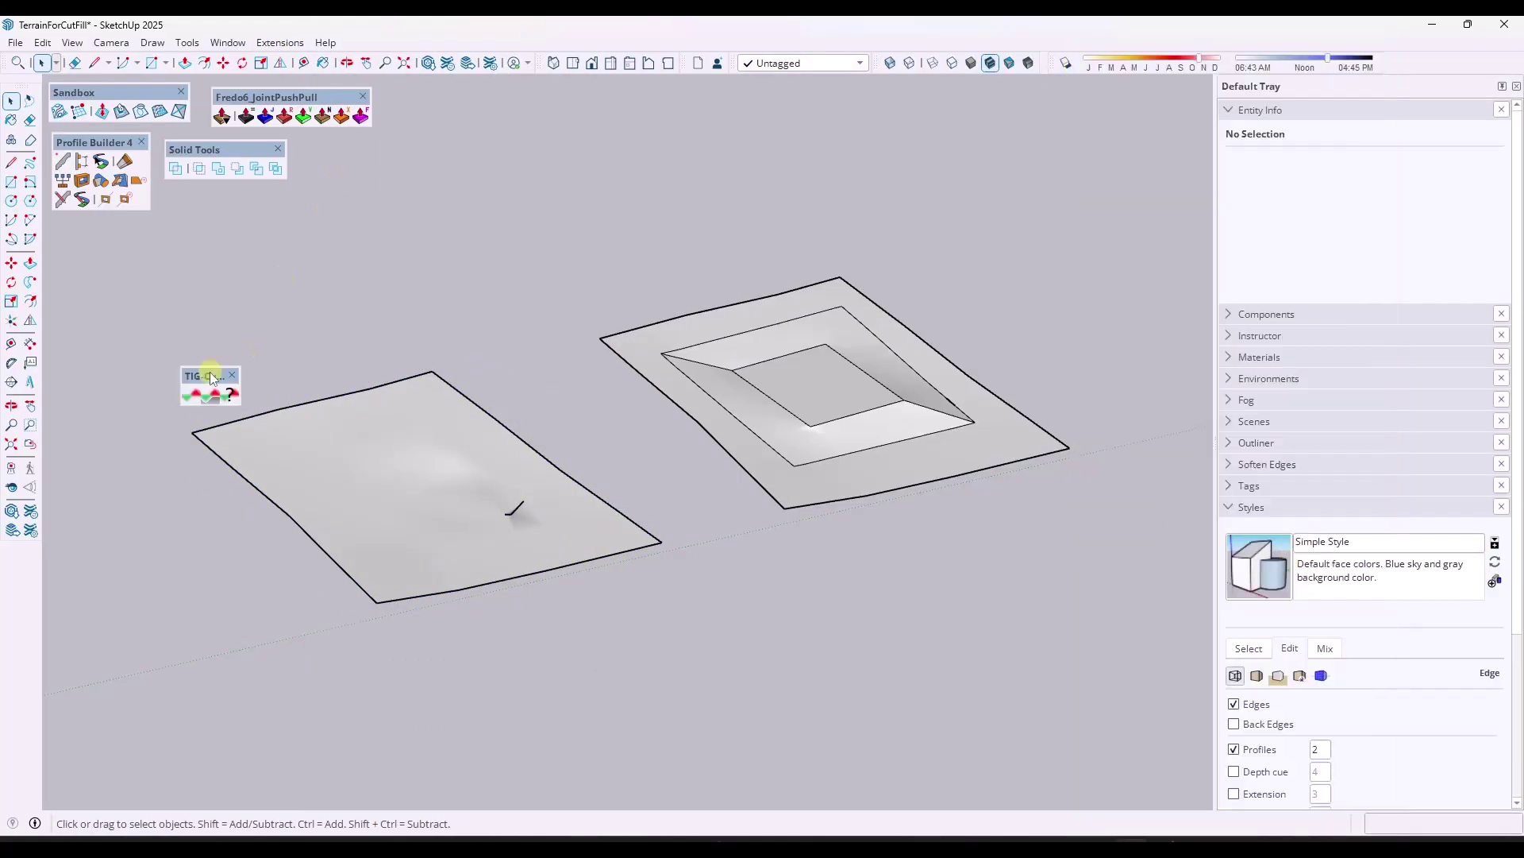
{"action": "left_click_drag", "start_coordinate": [212, 379], "coordinate": [206, 204]}
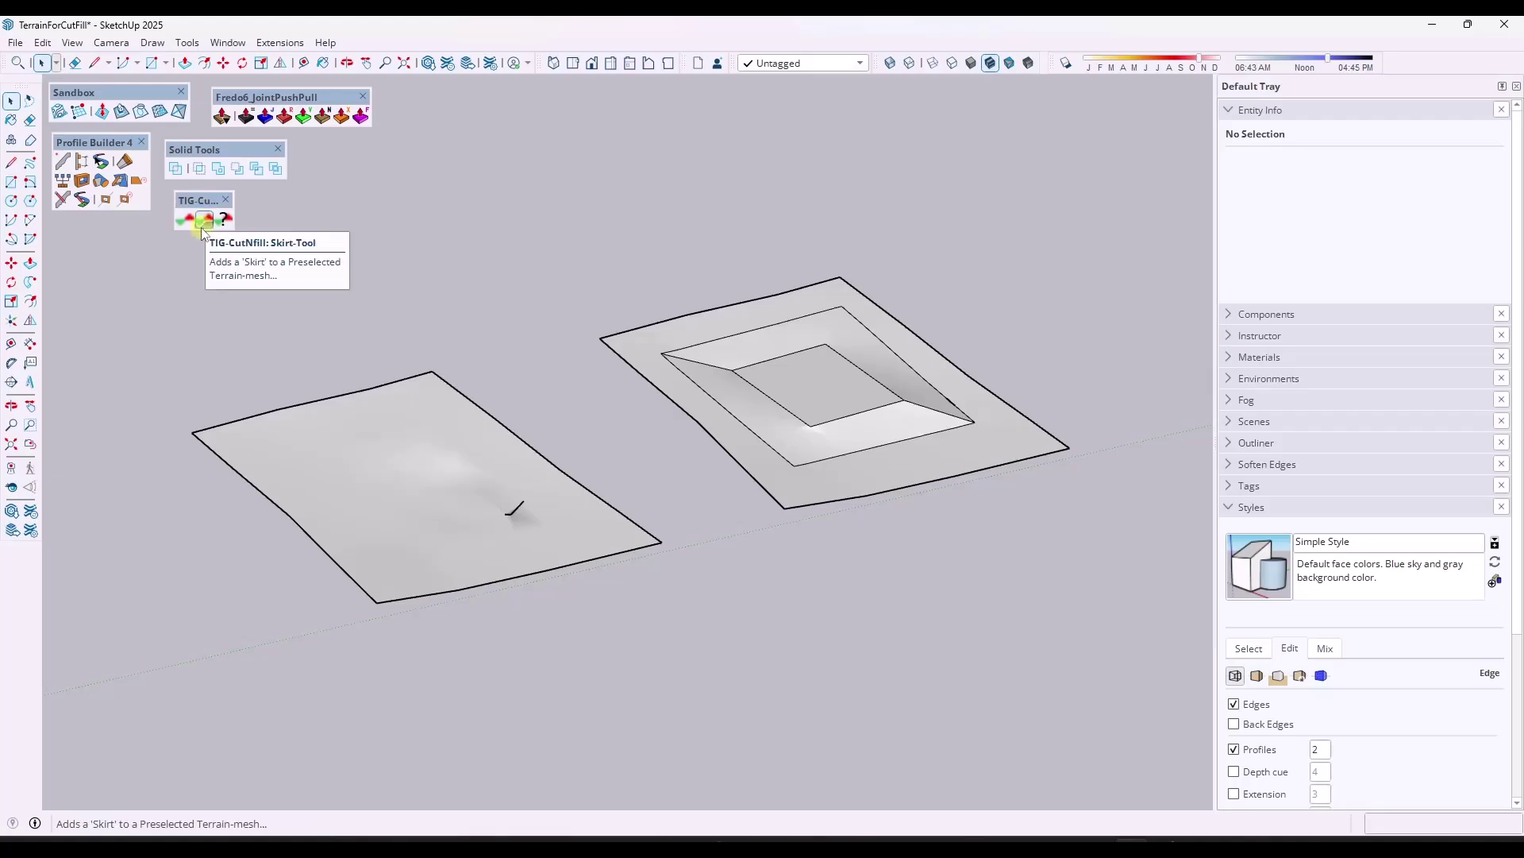
Add TIG-CutNfill skirts to the flat and pit terrain groups, dismissing each EVAL notice.
{"action": "left_click", "coordinate": [343, 454]}
{"action": "left_click", "coordinate": [204, 224]}
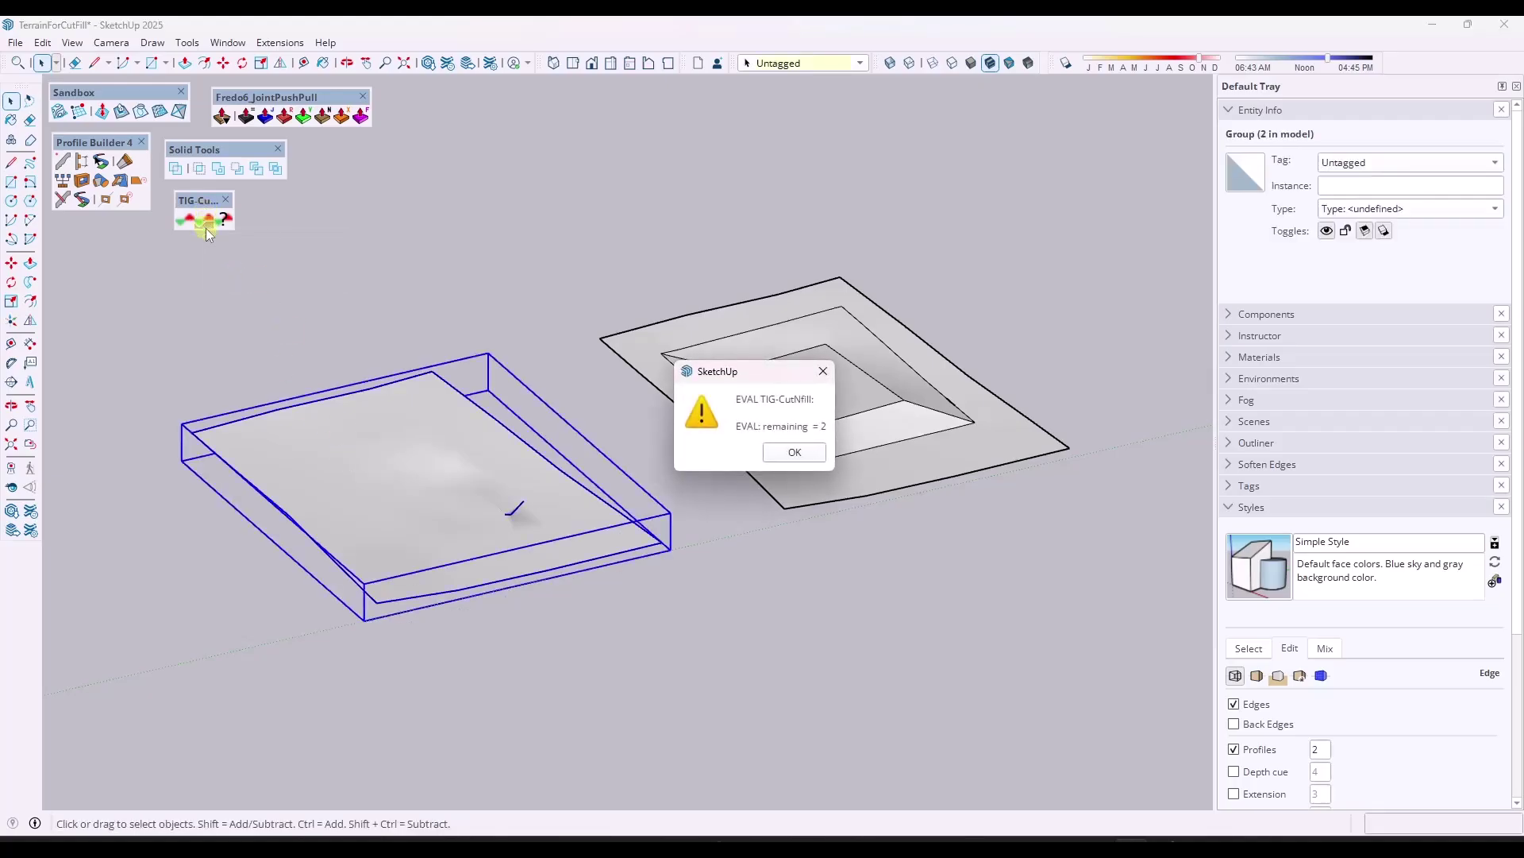
{"action": "left_click", "coordinate": [789, 446]}
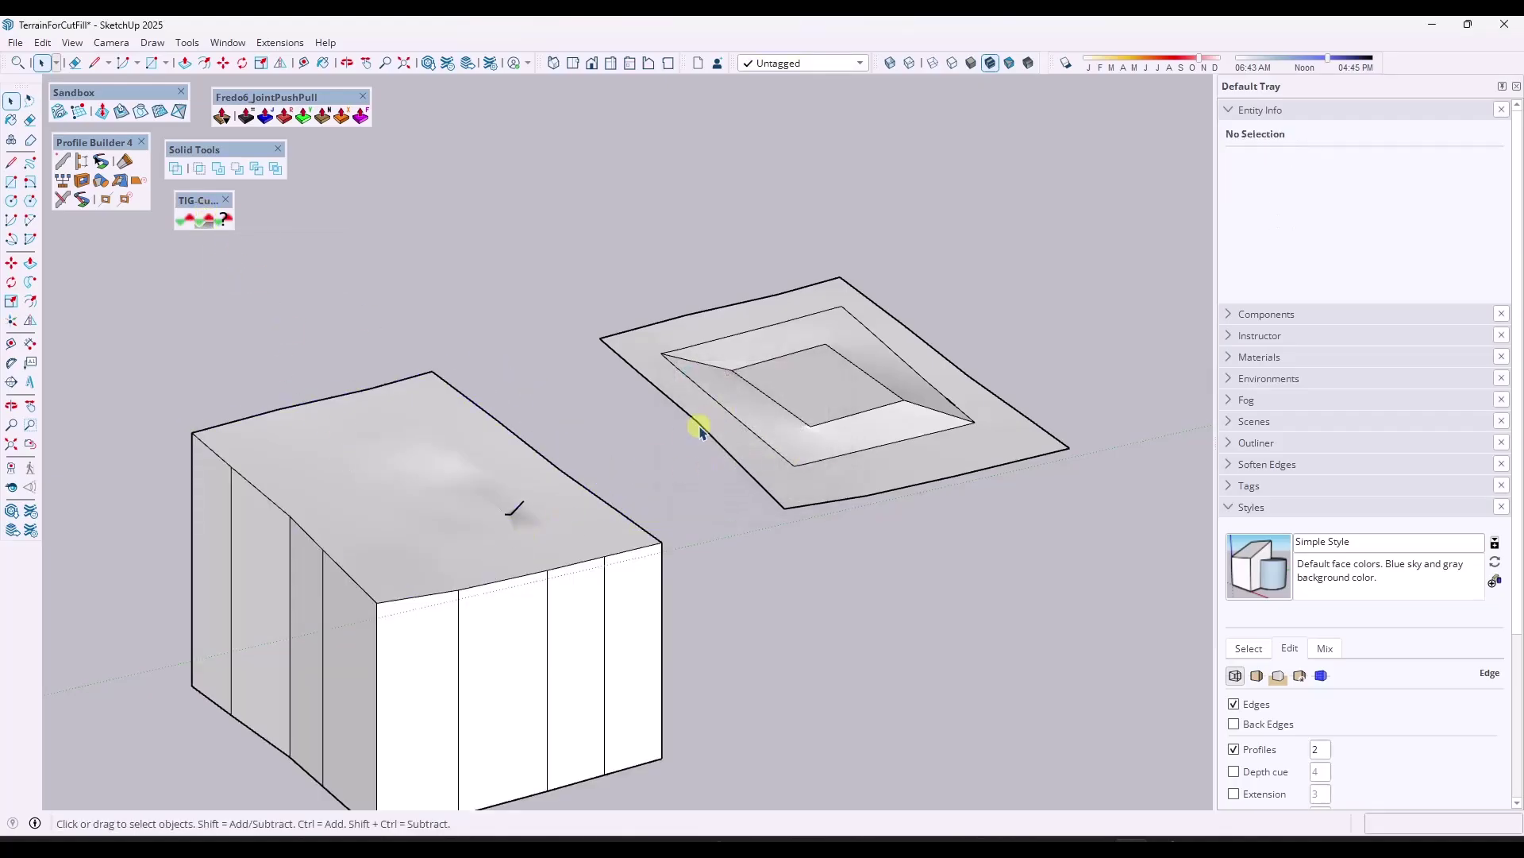
{"action": "left_click", "coordinate": [673, 388]}
{"action": "left_click", "coordinate": [208, 219]}
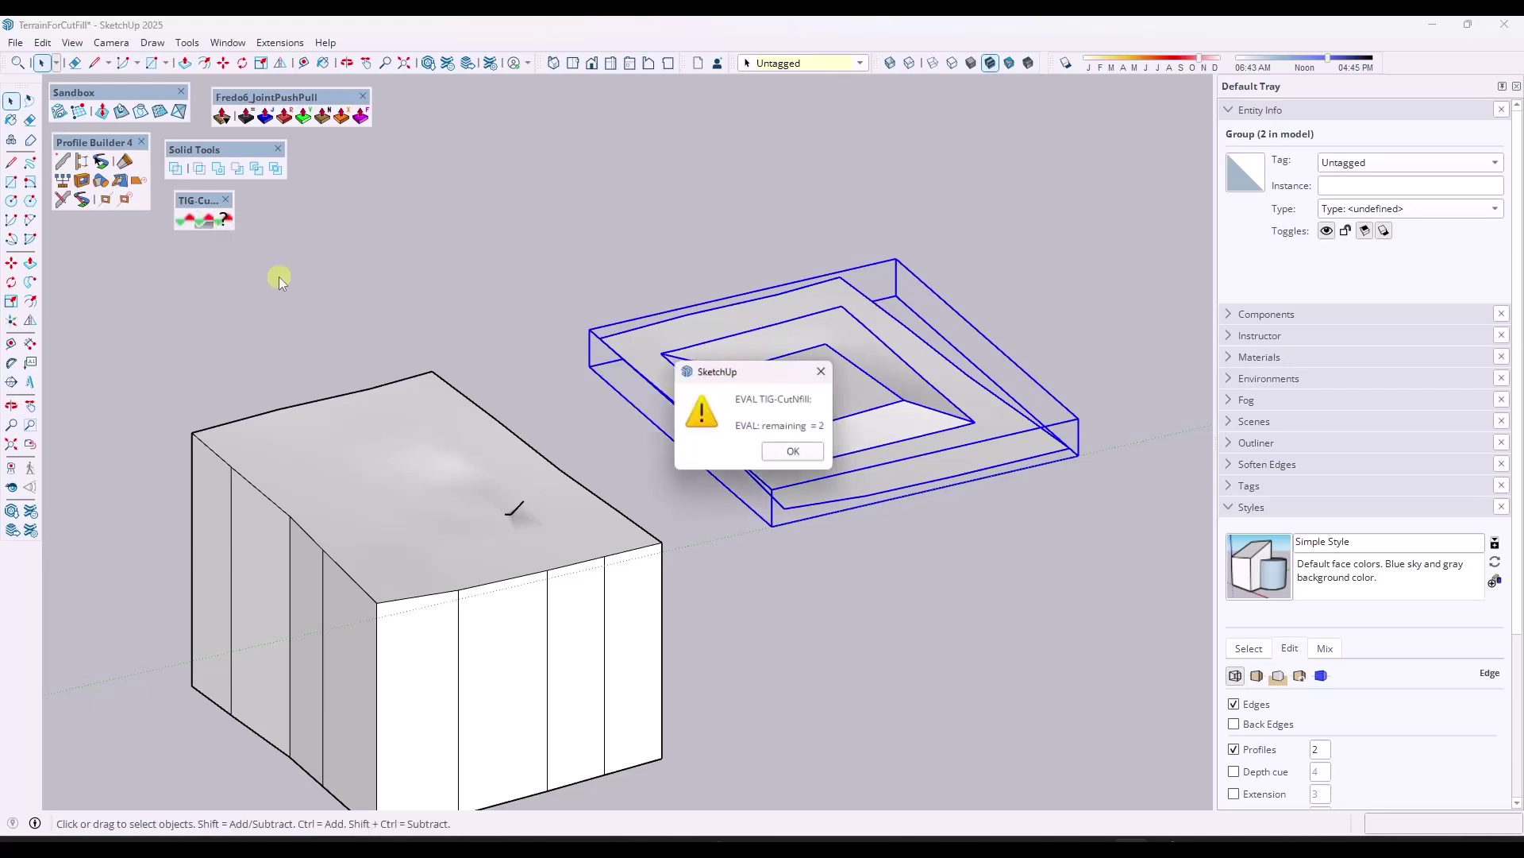
{"action": "left_click", "coordinate": [792, 451]}
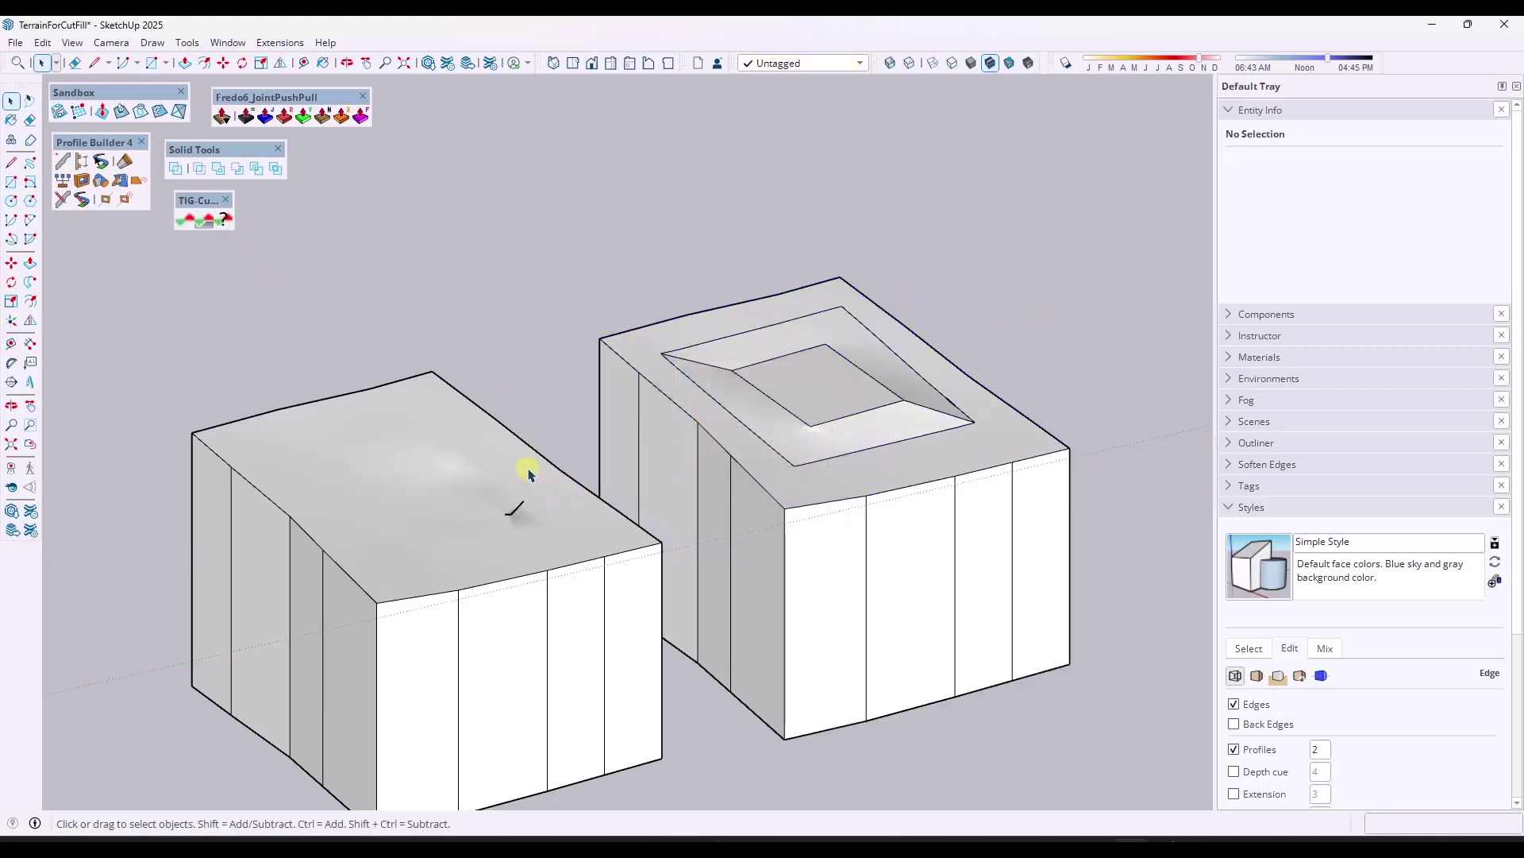
Move the existing terrain box by its bottom-left corner onto the proposed box's matching corner.
{"action": "scroll", "coordinate": [460, 409], "scroll_direction": "down", "scroll_amount": 3}
{"action": "left_click", "coordinate": [457, 484]}
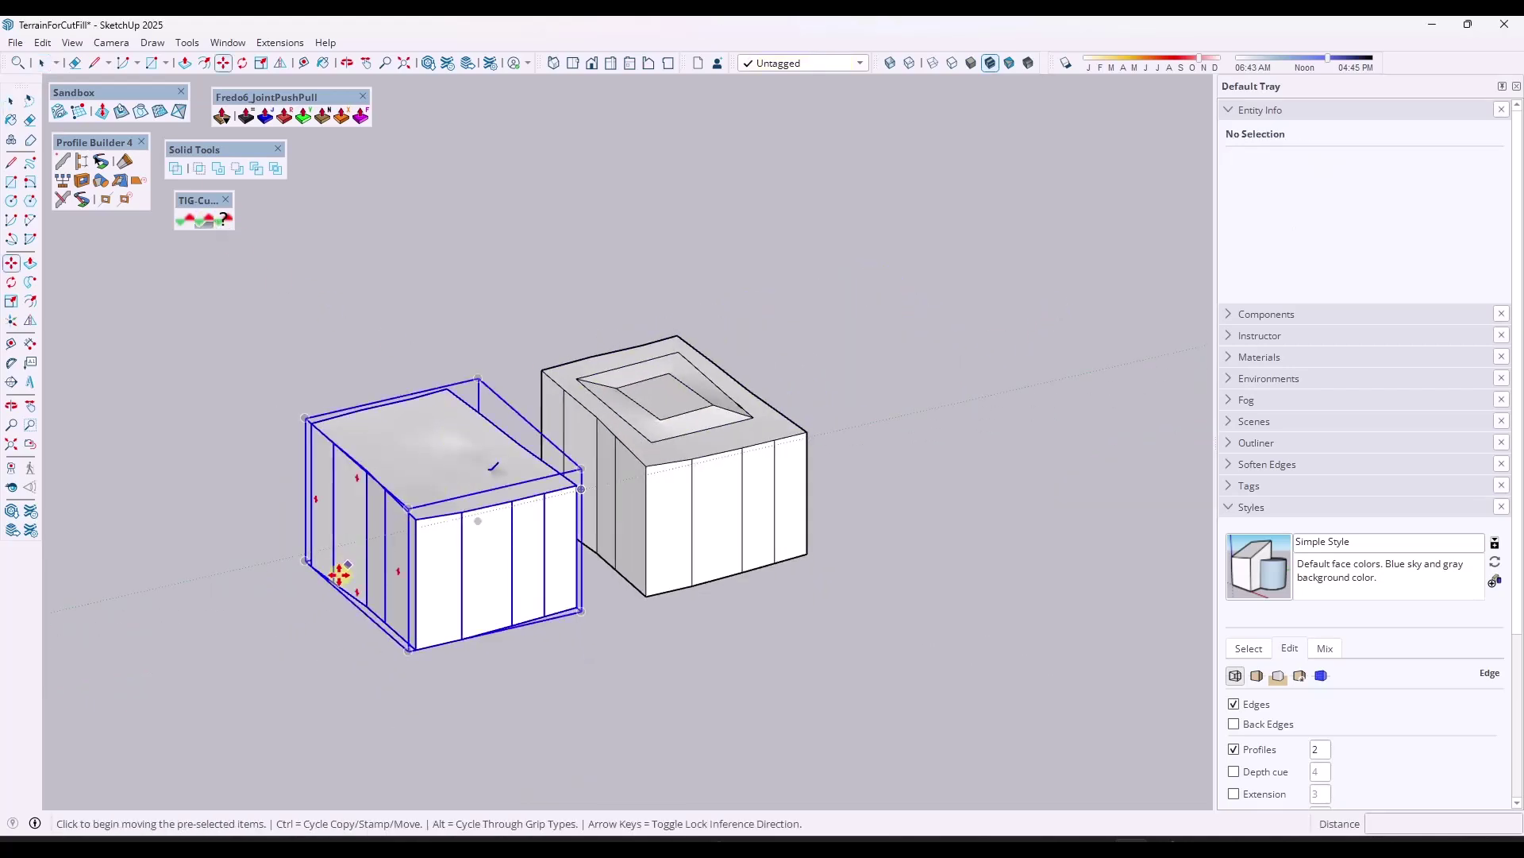
{"action": "key", "text": "m"}
{"action": "left_click", "coordinate": [312, 568]}
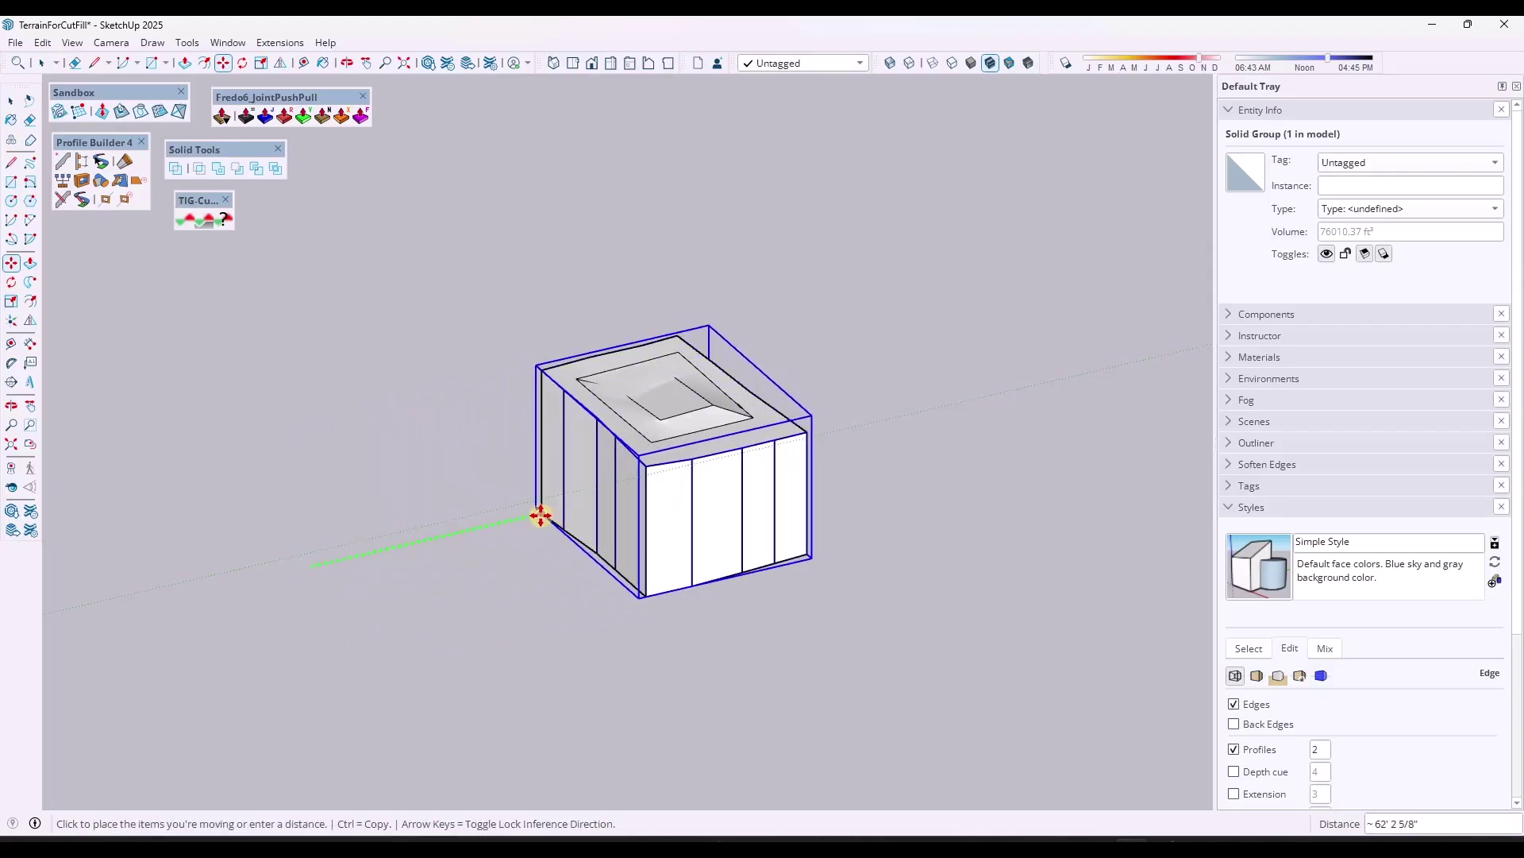
{"action": "left_click", "coordinate": [541, 514]}
{"action": "scroll", "coordinate": [684, 510], "scroll_direction": "up", "scroll_amount": 3}
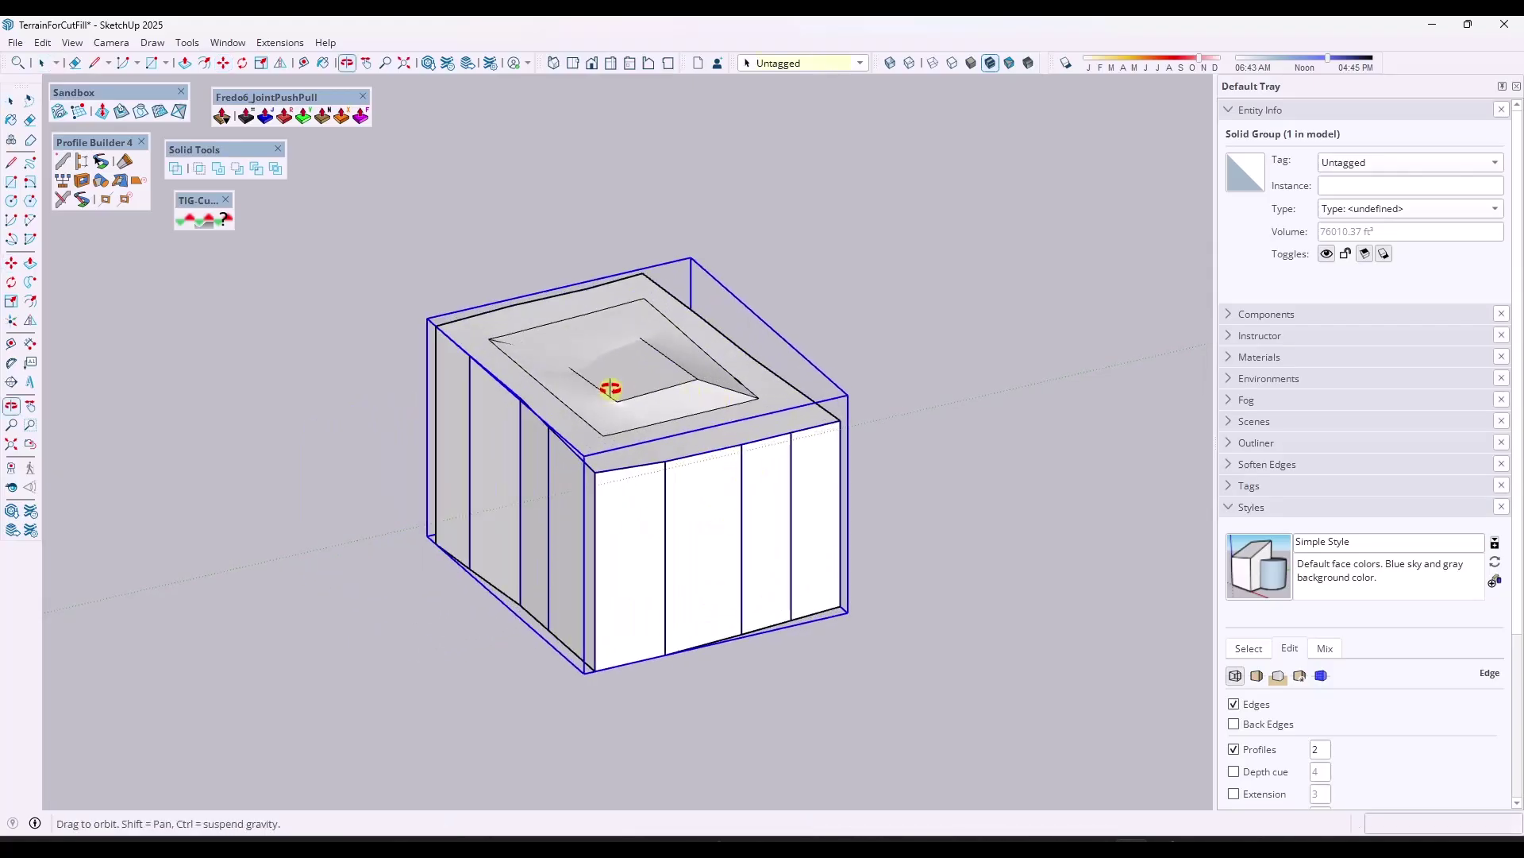
{"action": "middle_click_drag", "start_coordinate": [606, 388], "coordinate": [935, 411]}
{"action": "scroll", "coordinate": [507, 354], "scroll_direction": "up", "scroll_amount": 5}
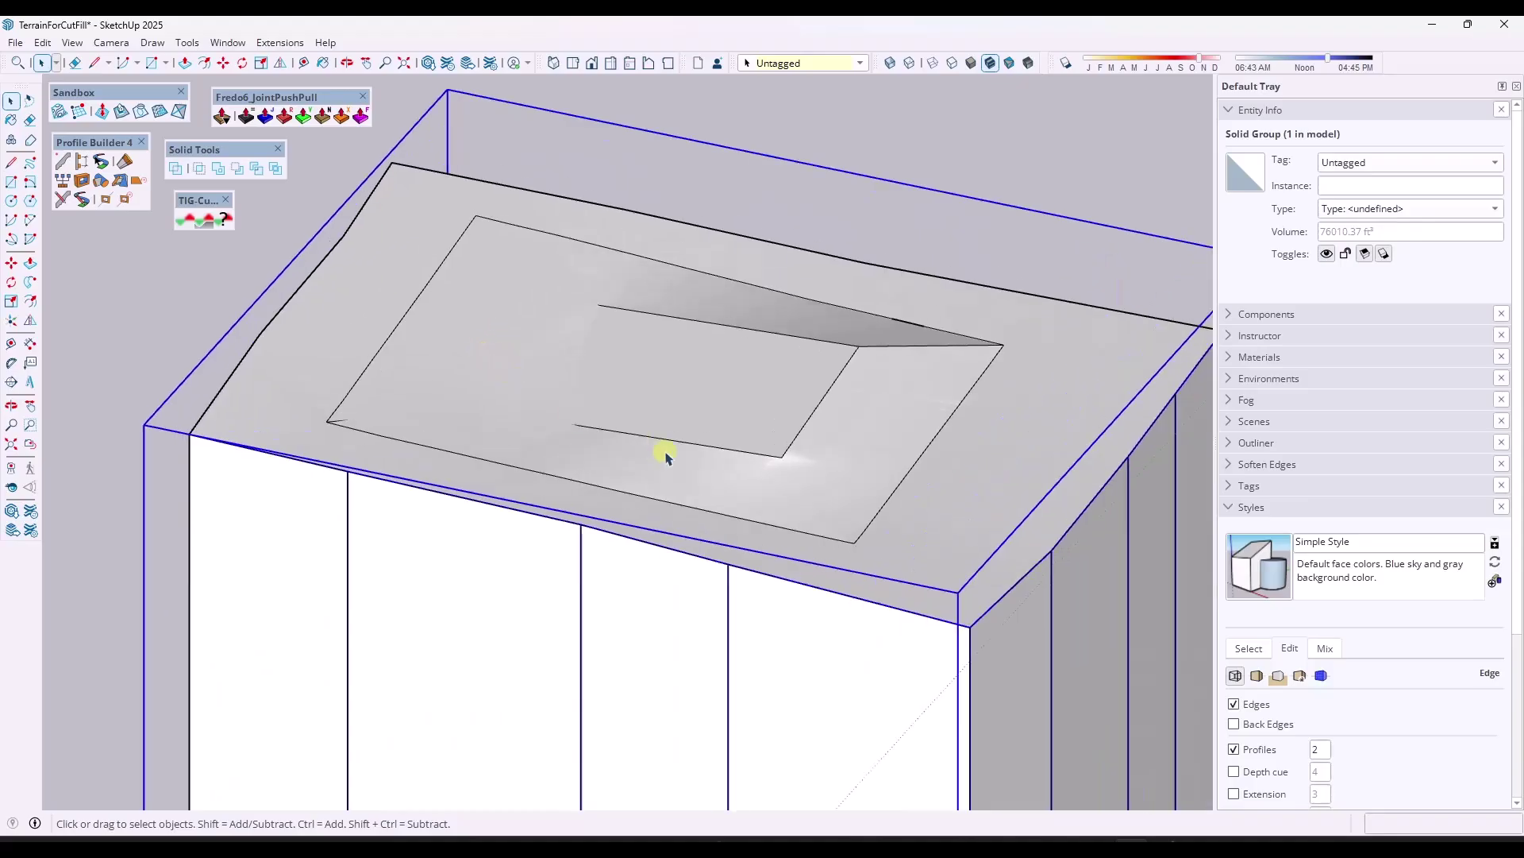
{"action": "middle_click_drag", "start_coordinate": [667, 452], "coordinate": [500, 326]}
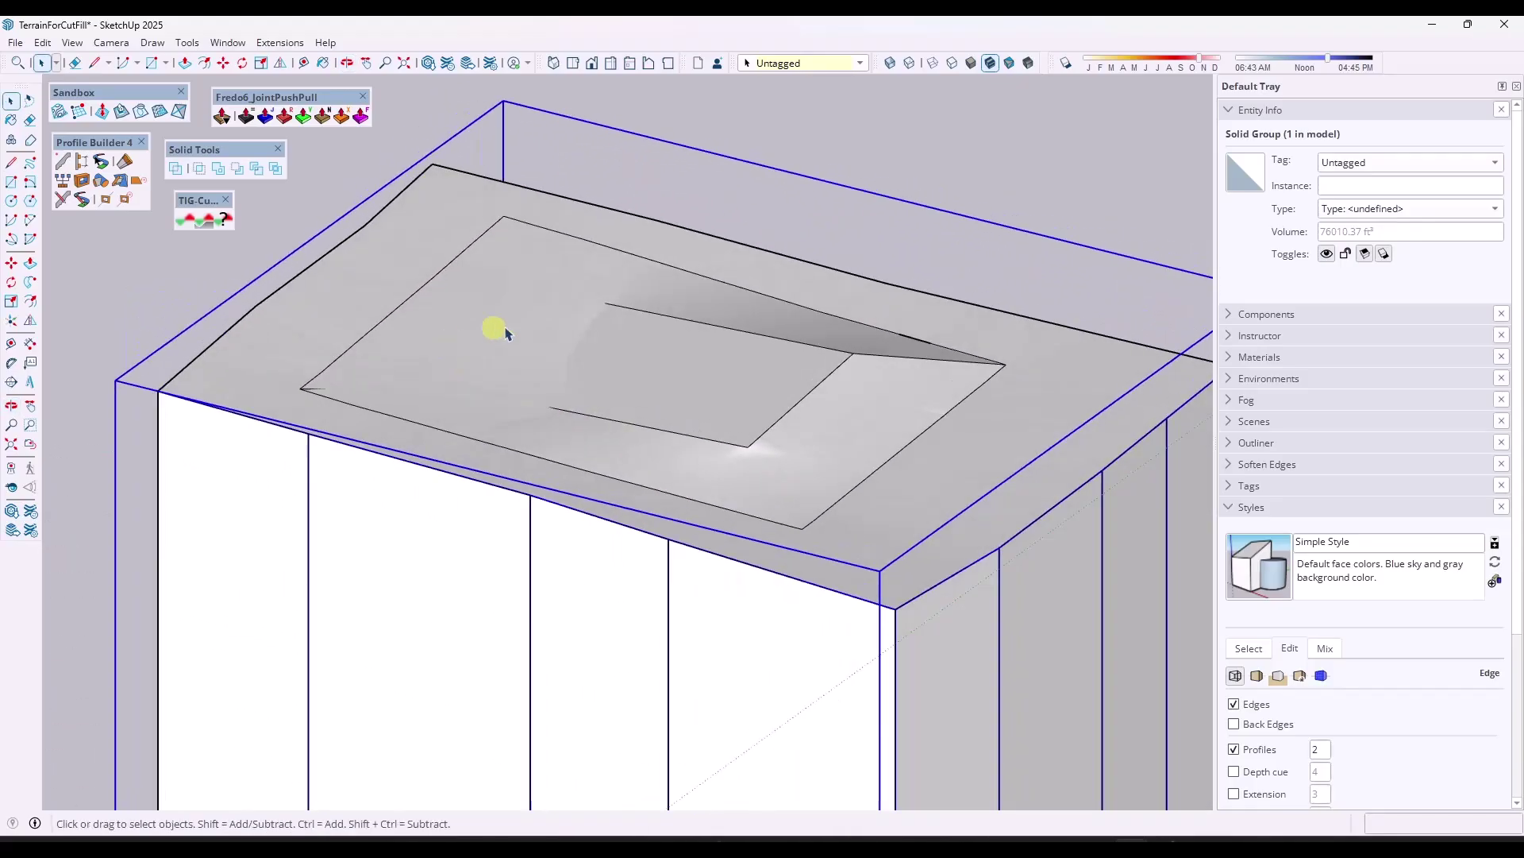
{"action": "middle_click_drag", "start_coordinate": [520, 386], "coordinate": [469, 350]}
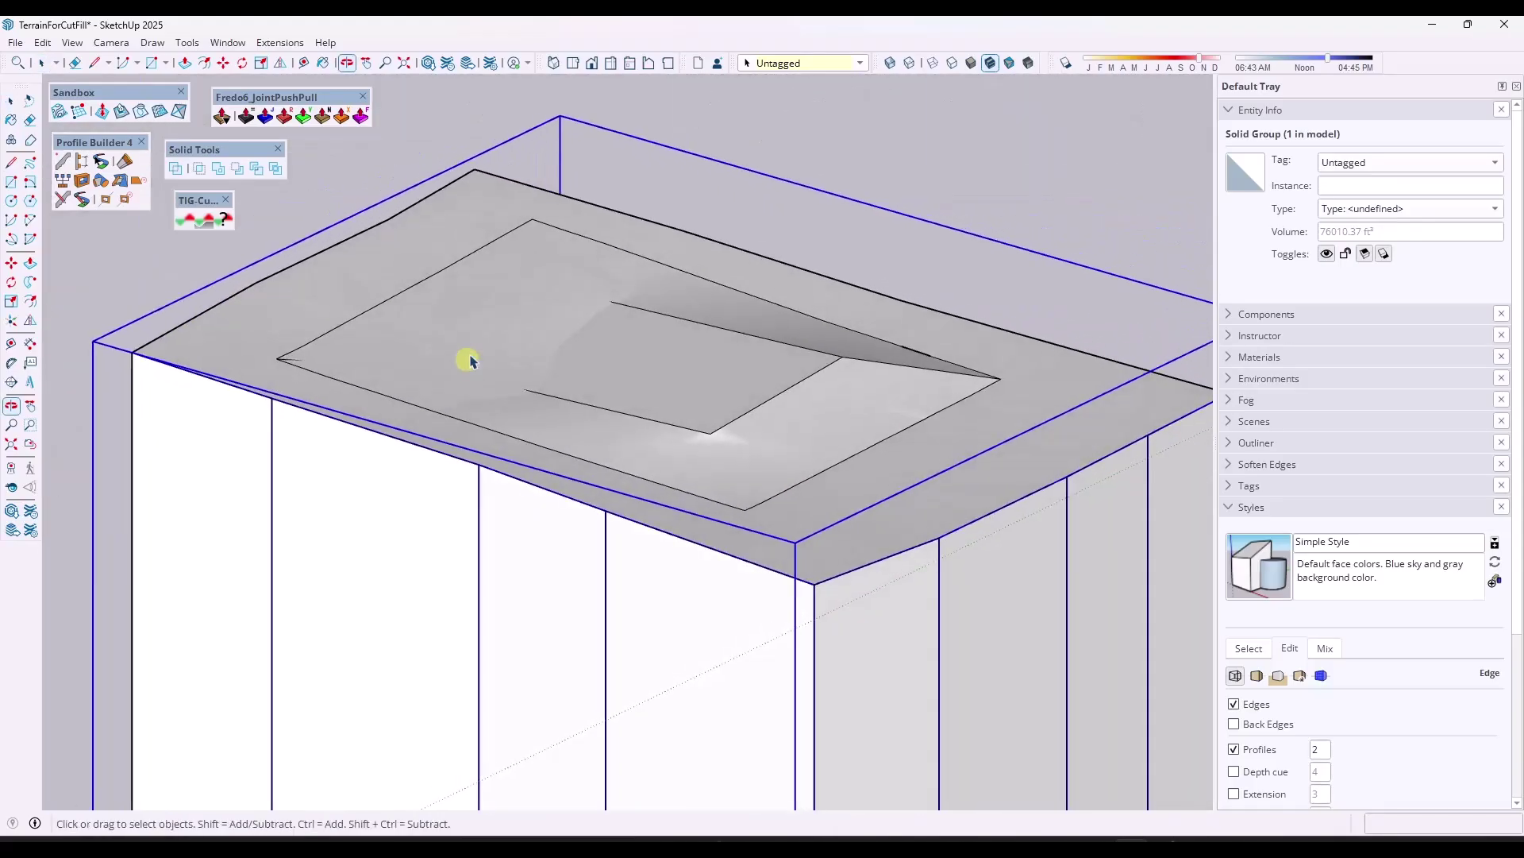
{"action": "scroll", "coordinate": [841, 433], "scroll_direction": "down", "scroll_amount": 3}
{"action": "middle_click_drag", "start_coordinate": [857, 443], "coordinate": [598, 338]}
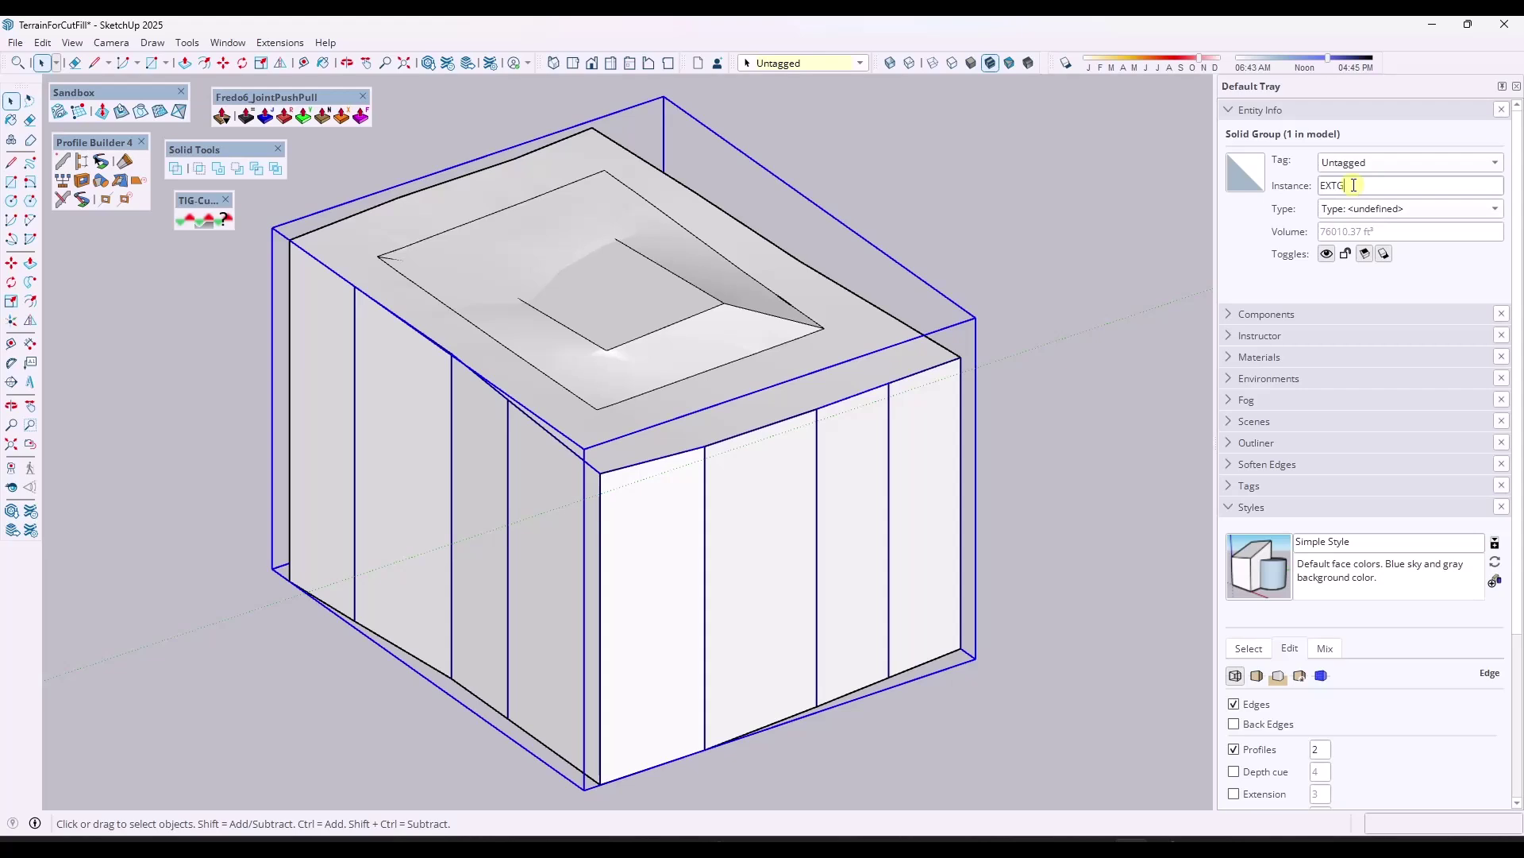
Select both the proposed terrain solid and the EXTG existing terrain solid.
{"action": "left_click", "coordinate": [1029, 248]}
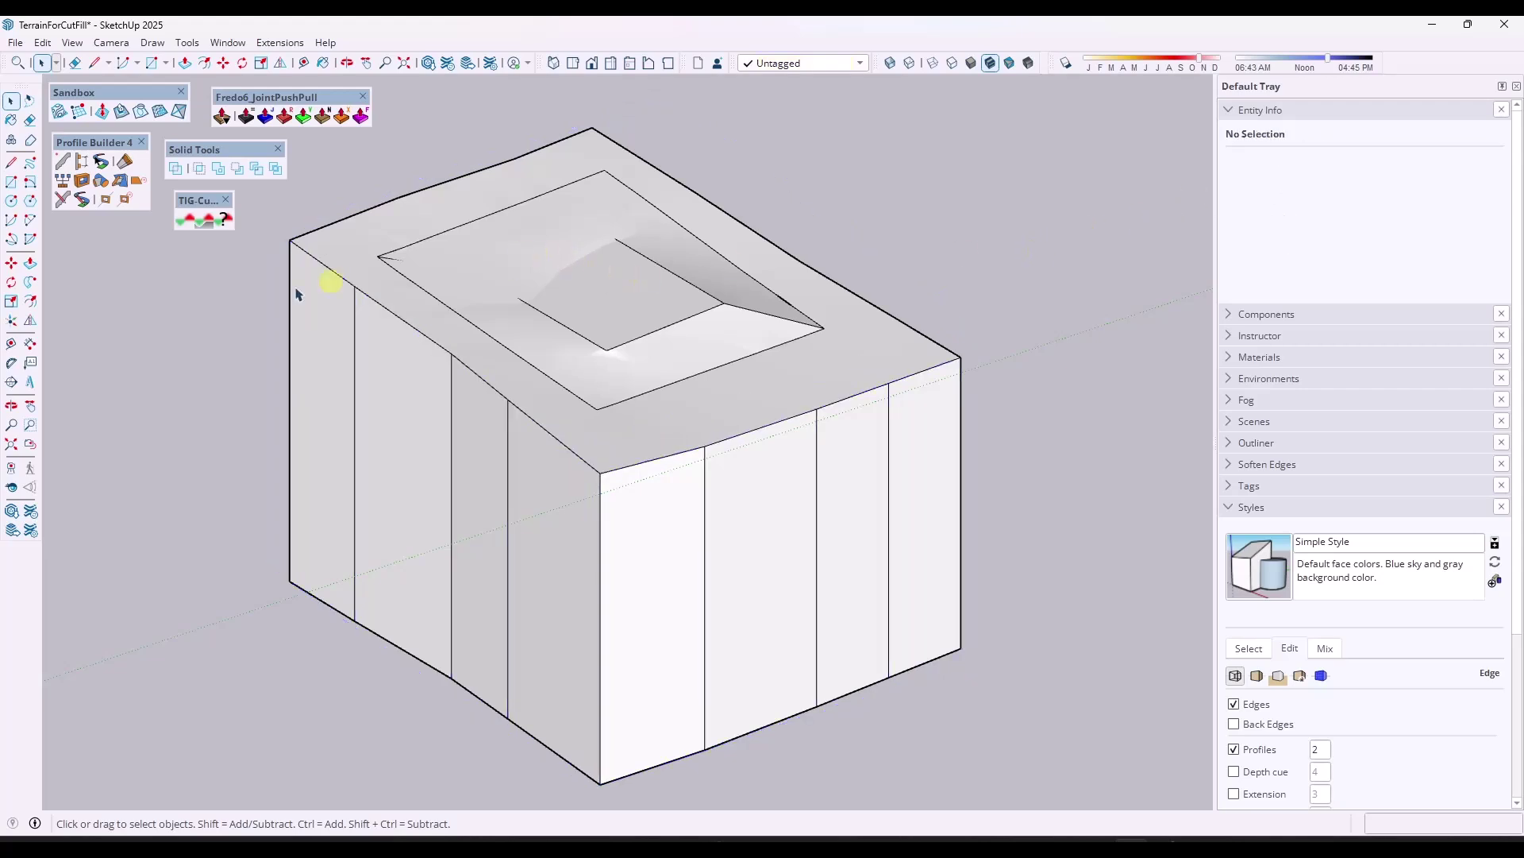
{"action": "left_click", "coordinate": [632, 308]}
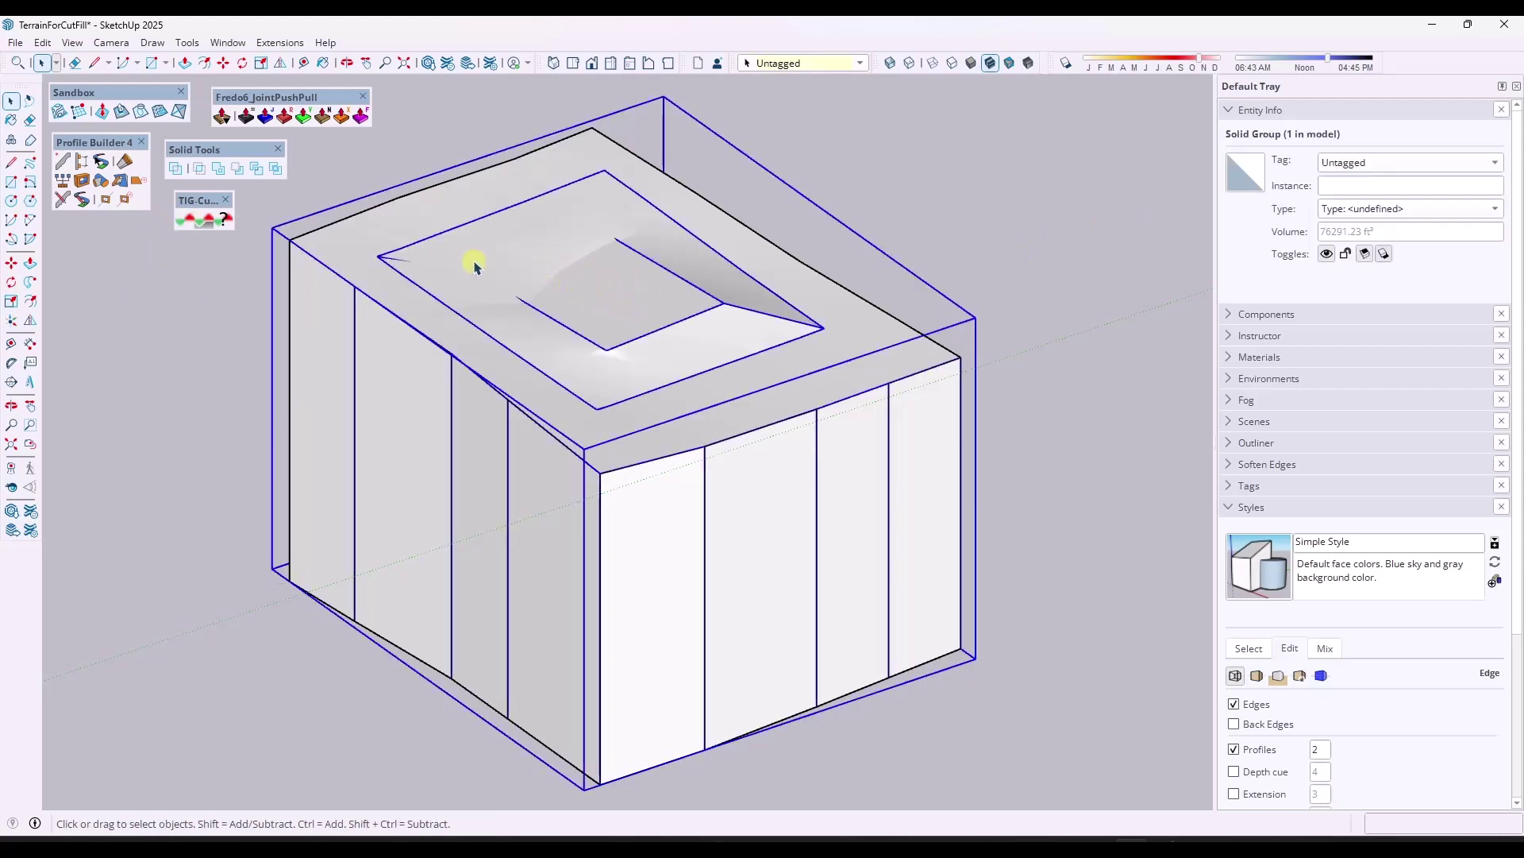
{"action": "left_click", "coordinate": [499, 264], "text": "ctrl"}
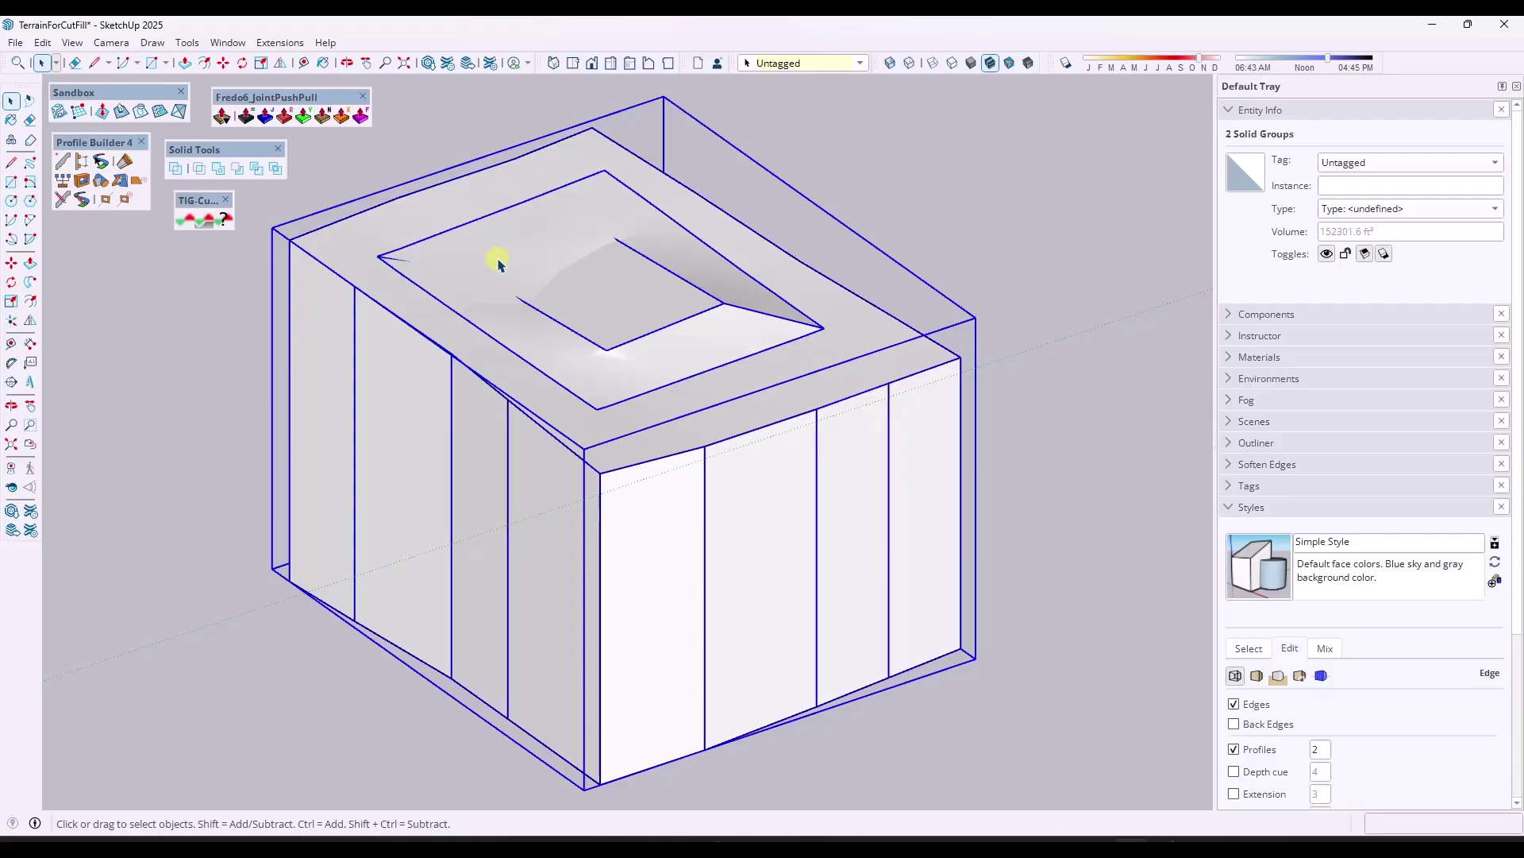
{"action": "left_click", "coordinate": [611, 292], "text": "shift"}
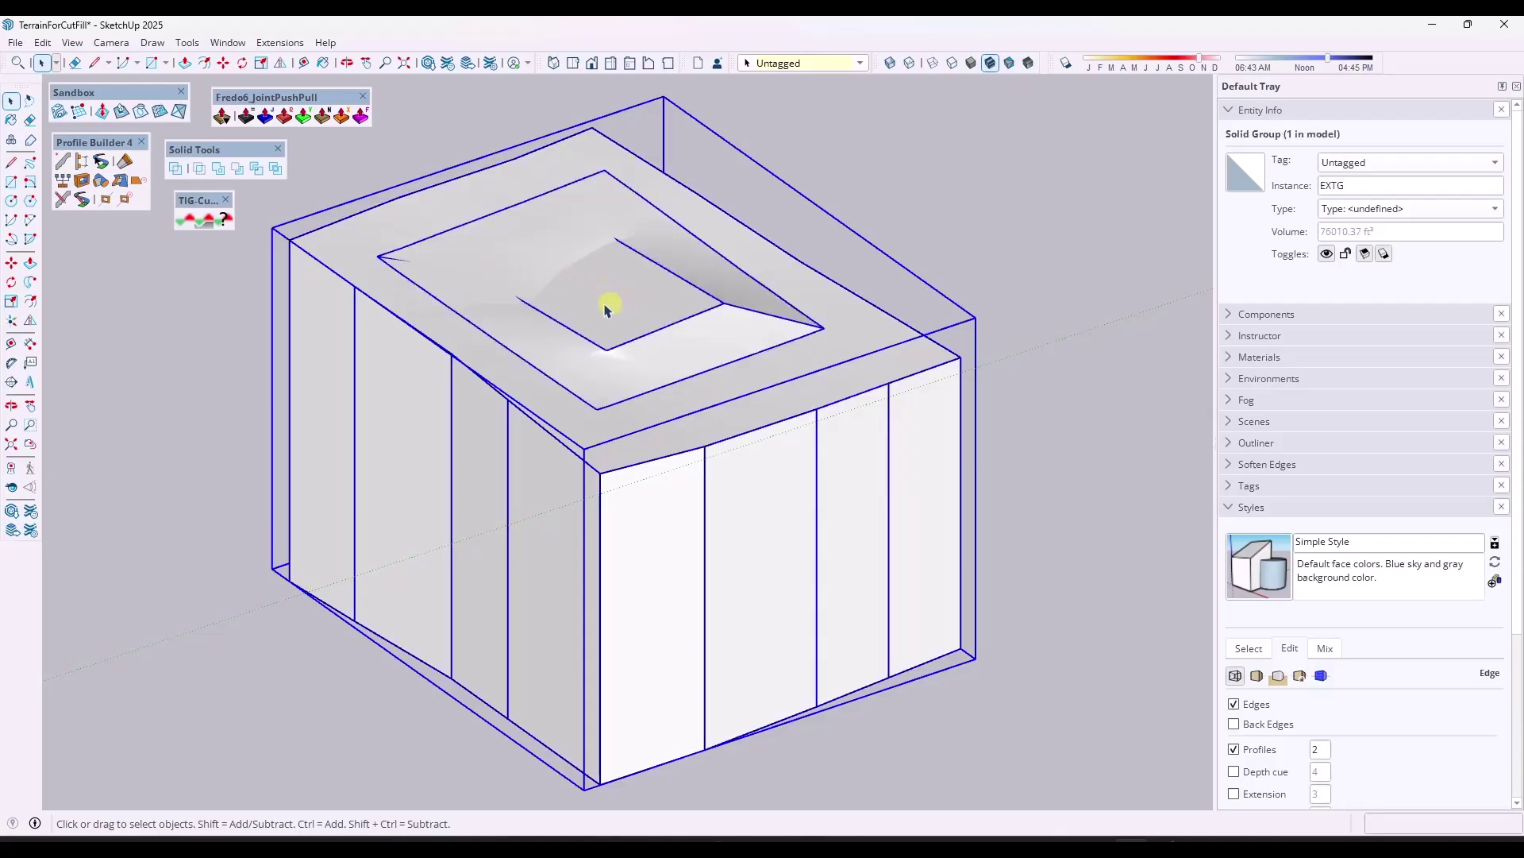
{"action": "left_click", "coordinate": [607, 307], "text": "ctrl"}
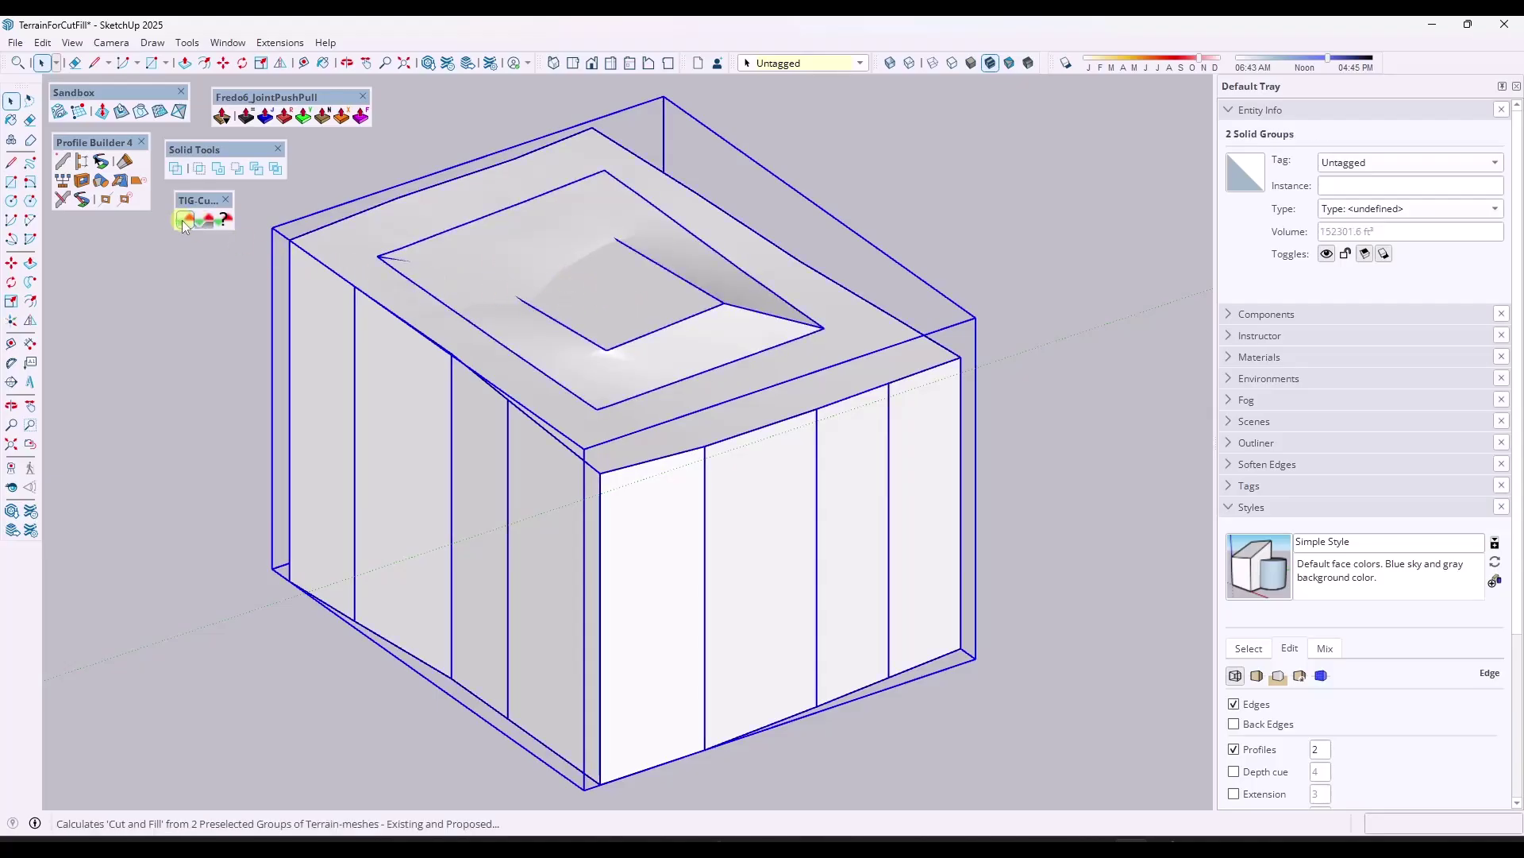
Run TIG-CutNfill in cu.yds with green cut colour, giving Cut 2.1, Fill 12.5, Total 10.4.
{"action": "left_click", "coordinate": [184, 225]}
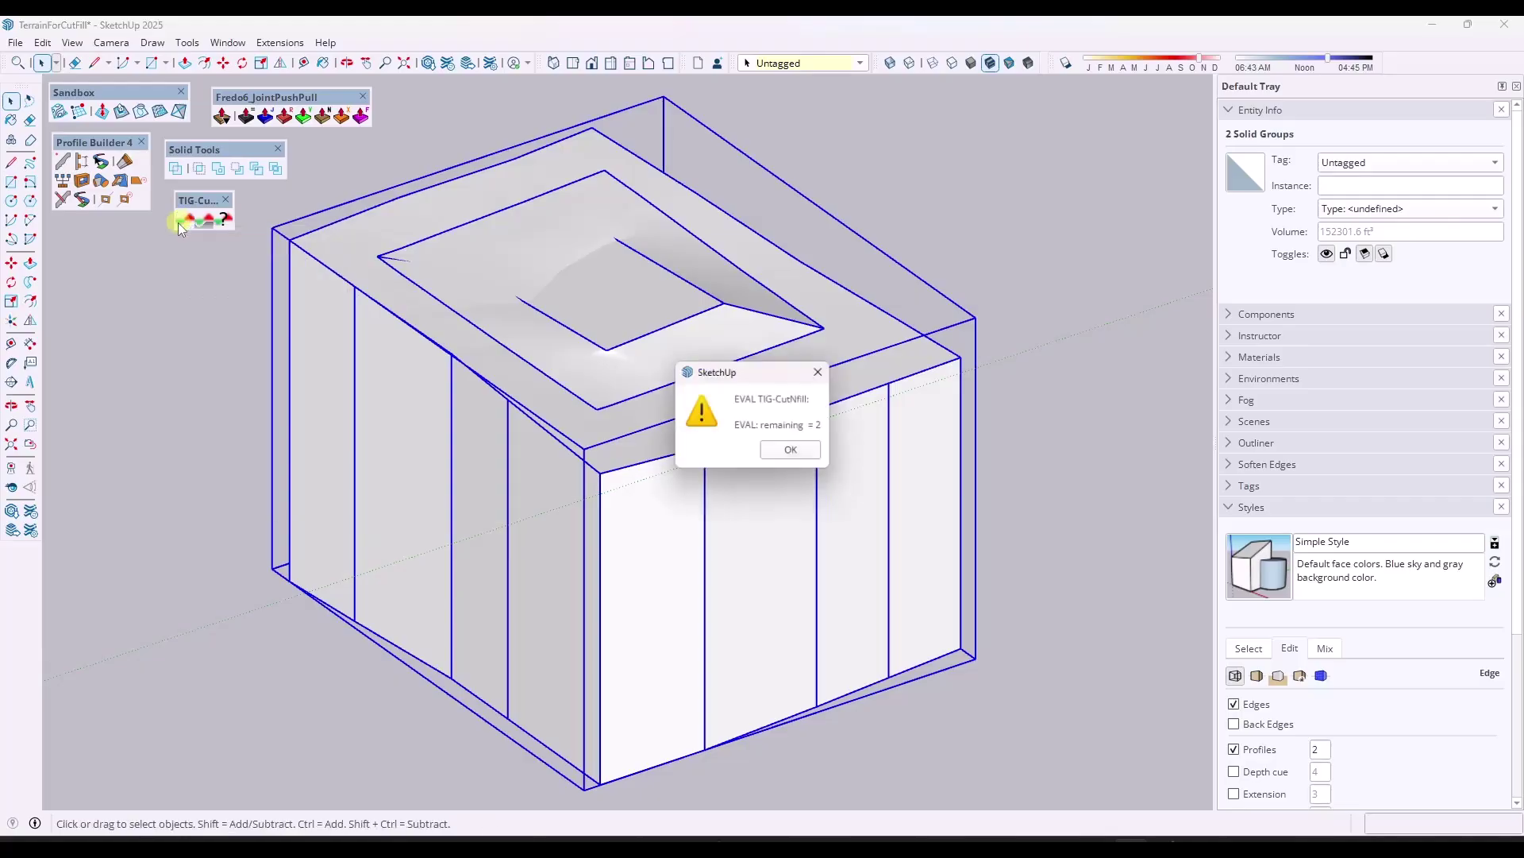
{"action": "left_click", "coordinate": [815, 459]}
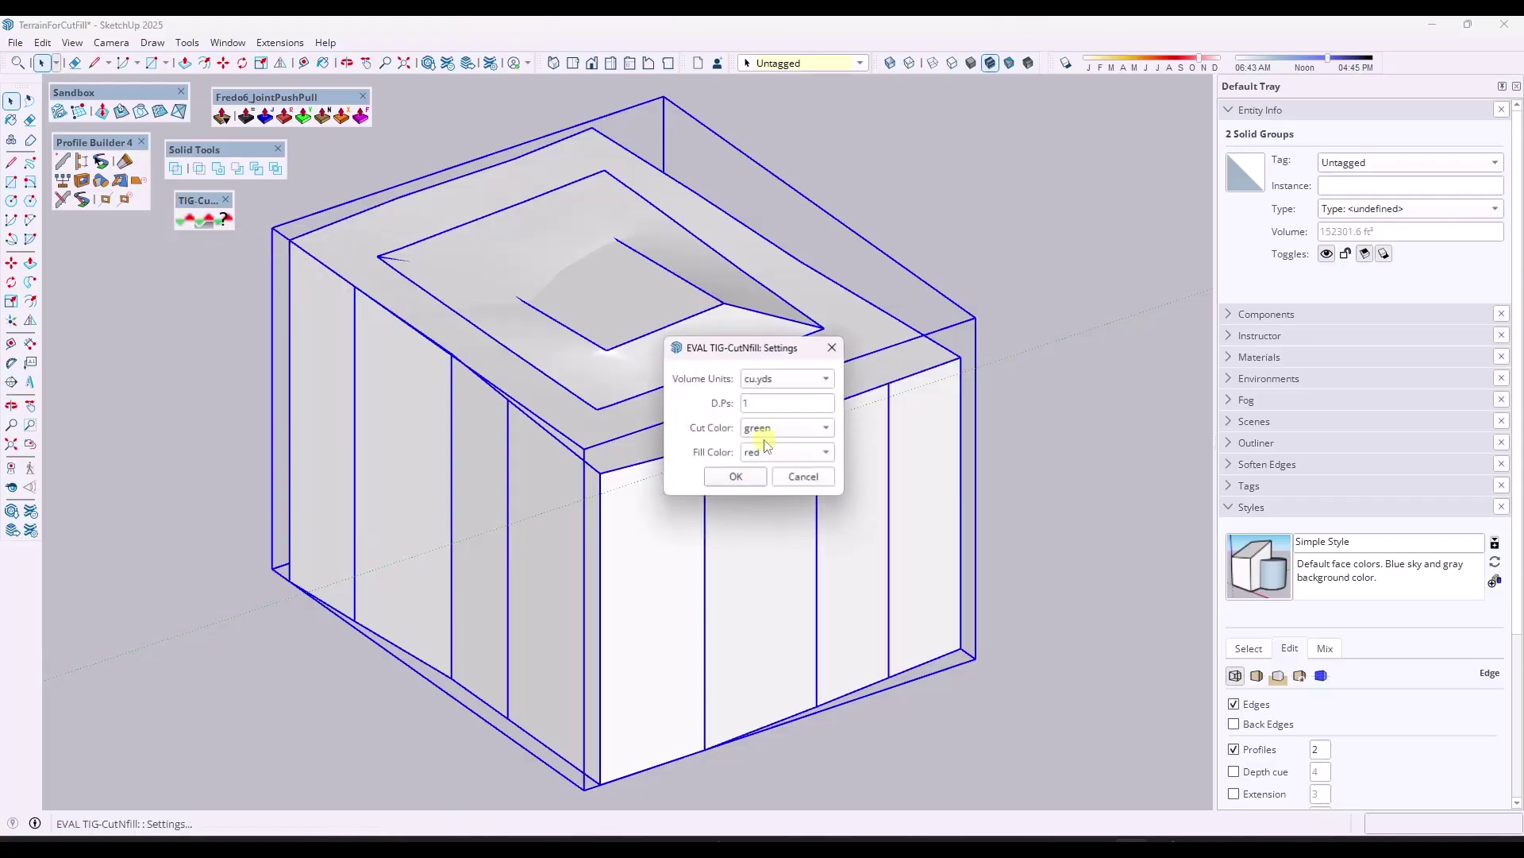
{"action": "left_click", "coordinate": [780, 381]}
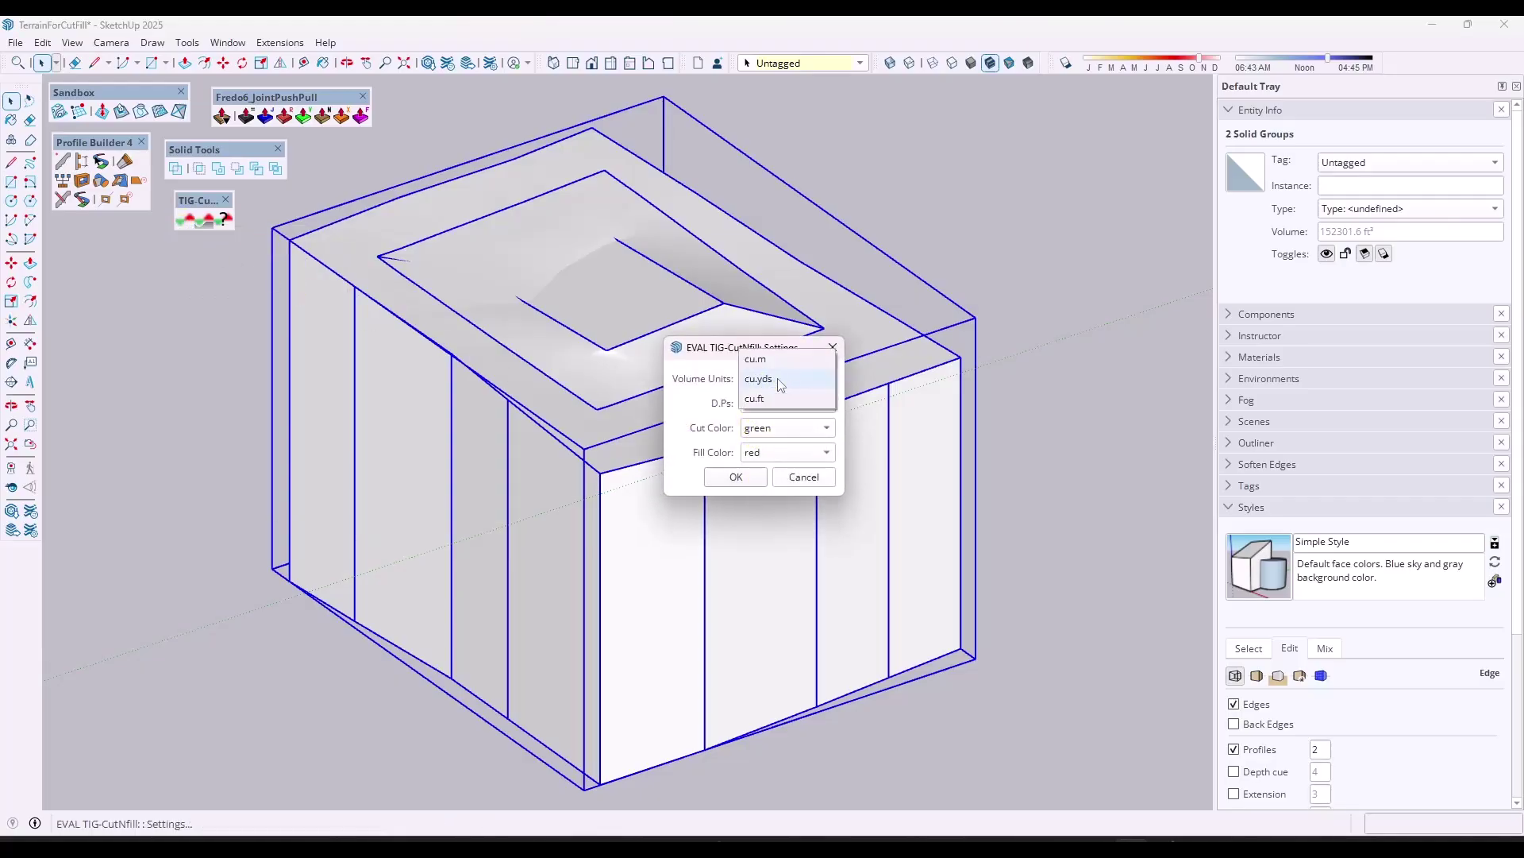
{"action": "left_click", "coordinate": [781, 381]}
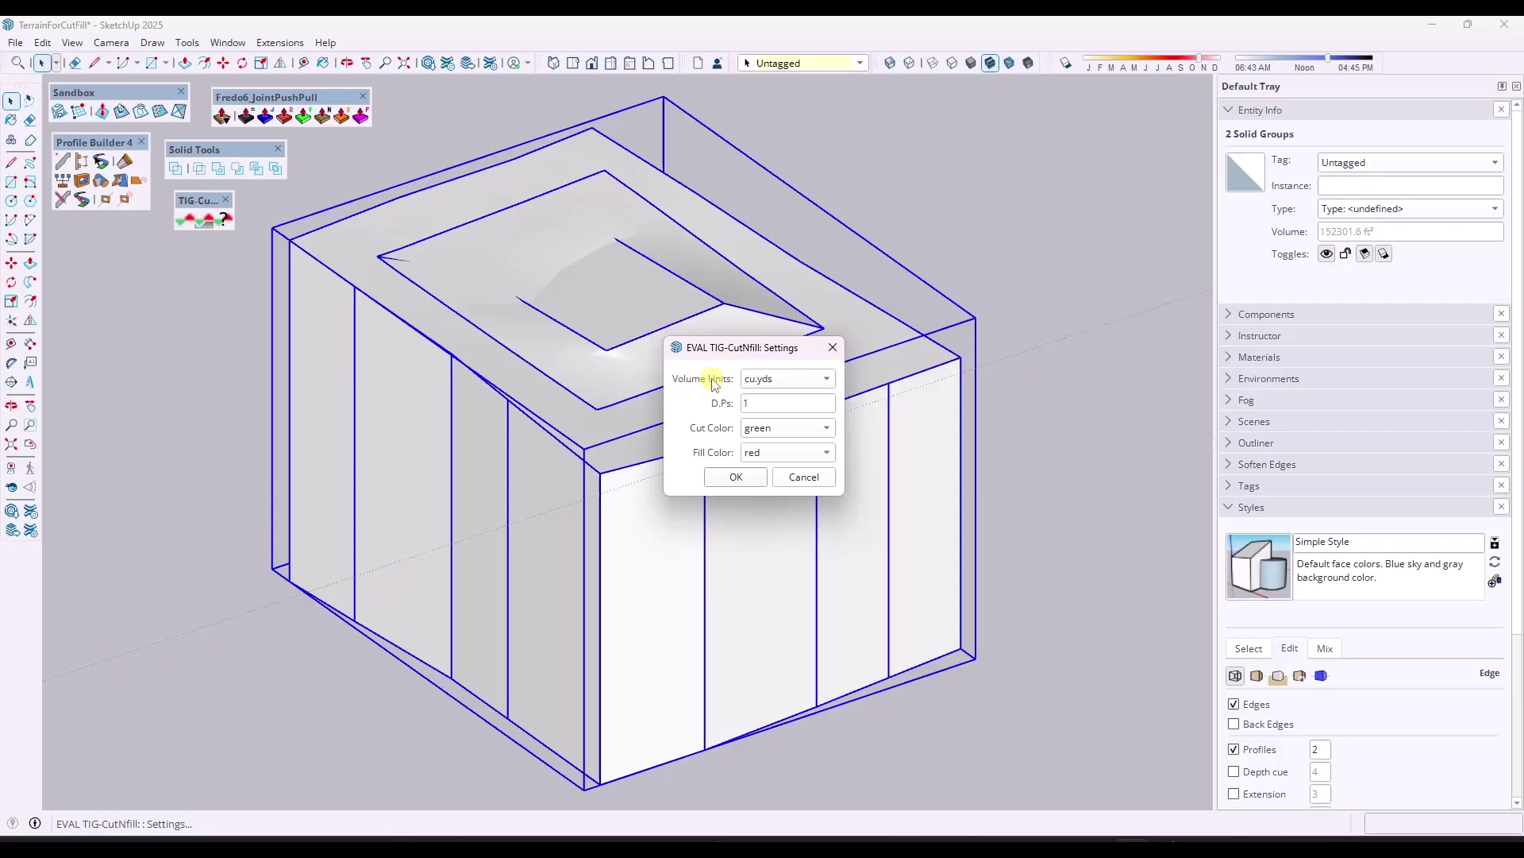
{"action": "left_click", "coordinate": [773, 430]}
{"action": "left_click", "coordinate": [767, 432]}
{"action": "left_click", "coordinate": [735, 476]}
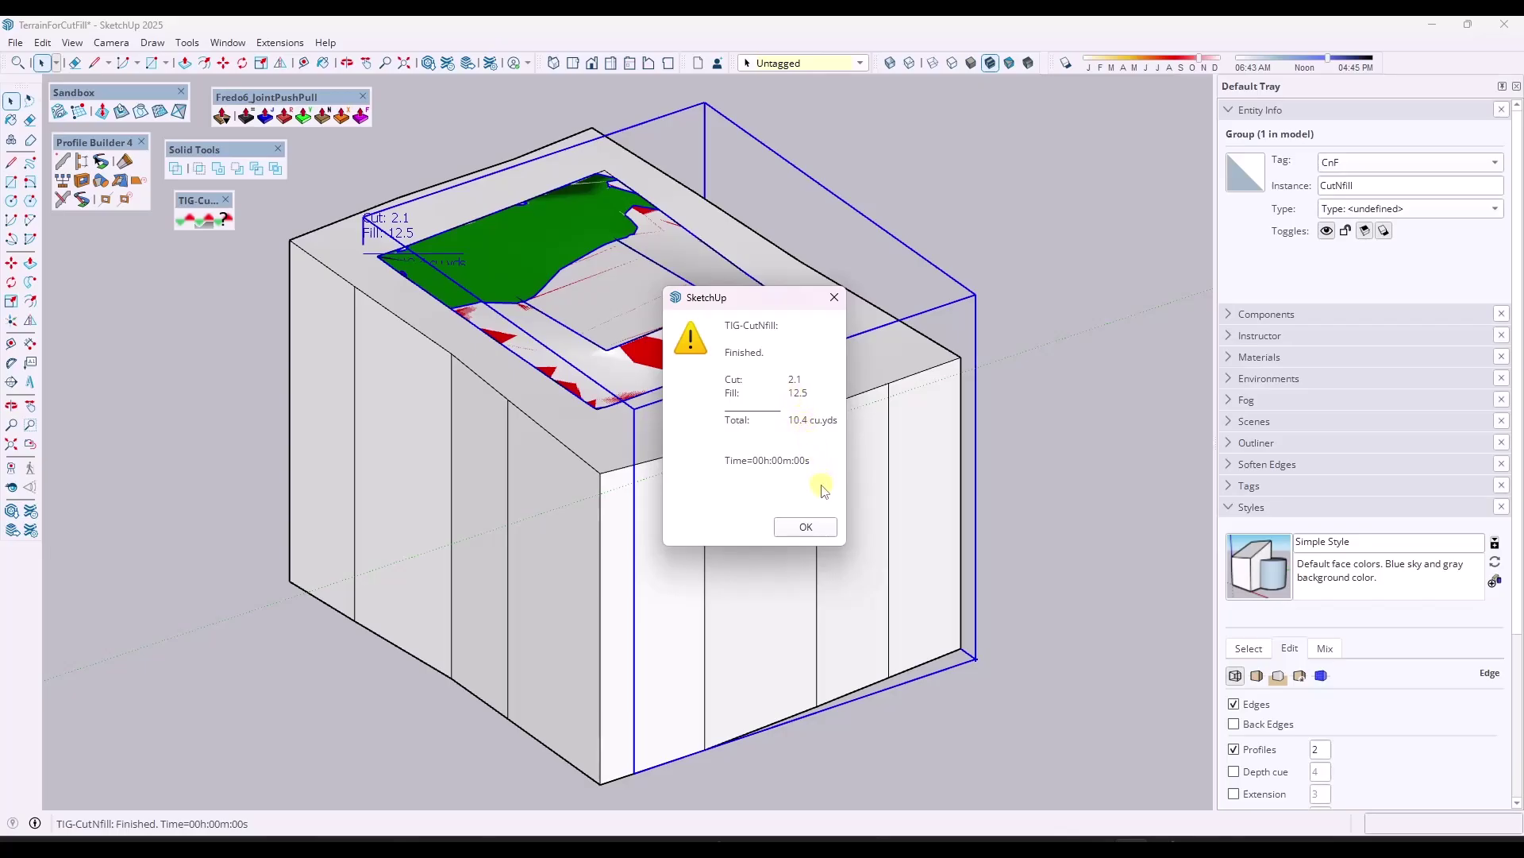
Close the Finished results summary and inspect the green-and-red CutNfill surface.
{"action": "left_click", "coordinate": [805, 526]}
{"action": "scroll", "coordinate": [469, 259], "scroll_direction": "up", "scroll_amount": 5}
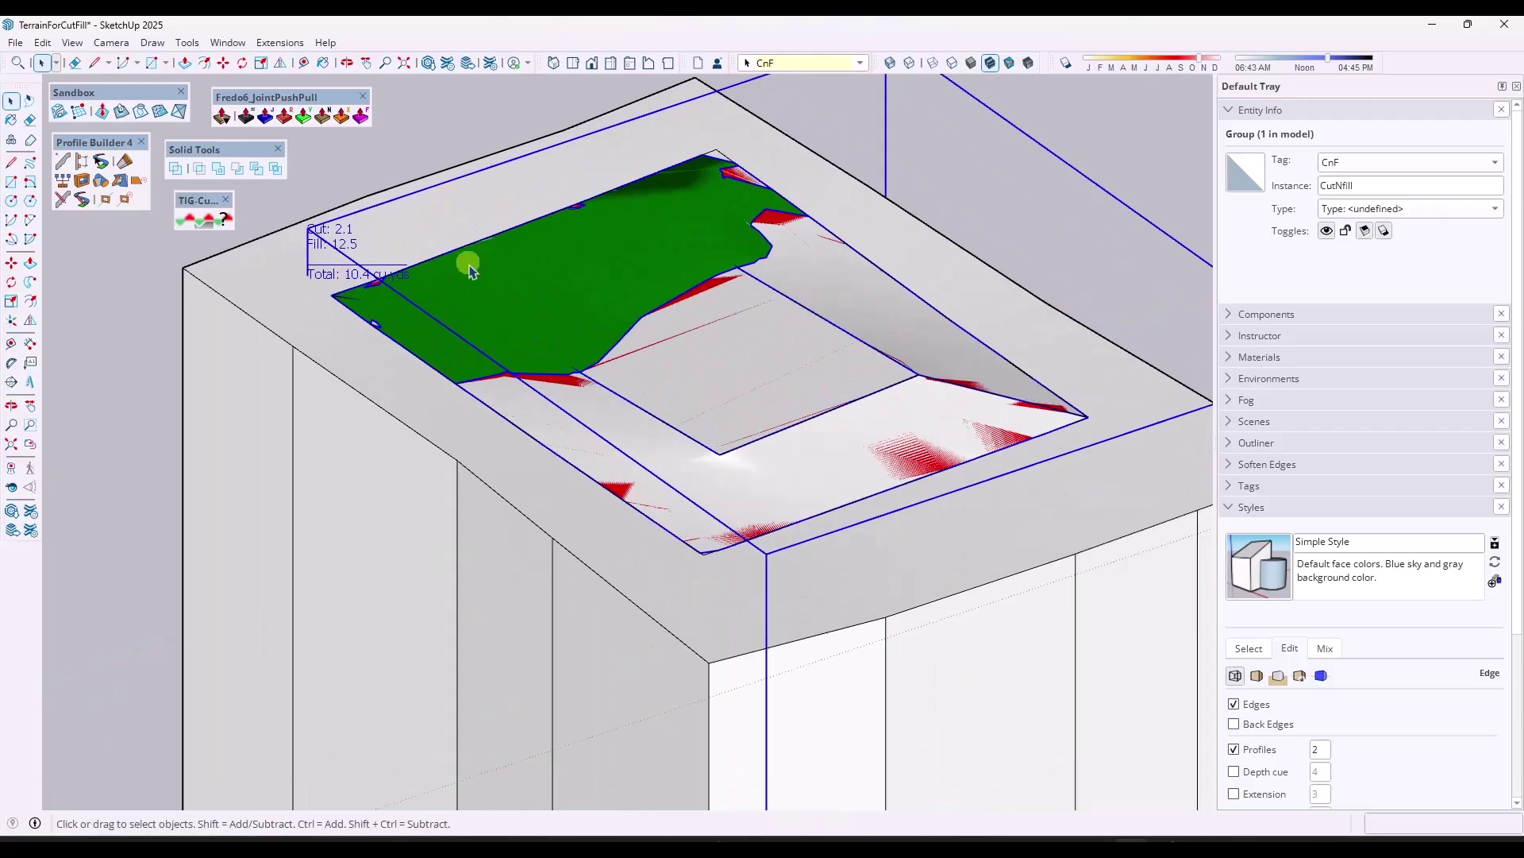
{"action": "middle_click_drag", "start_coordinate": [660, 415], "coordinate": [466, 393]}
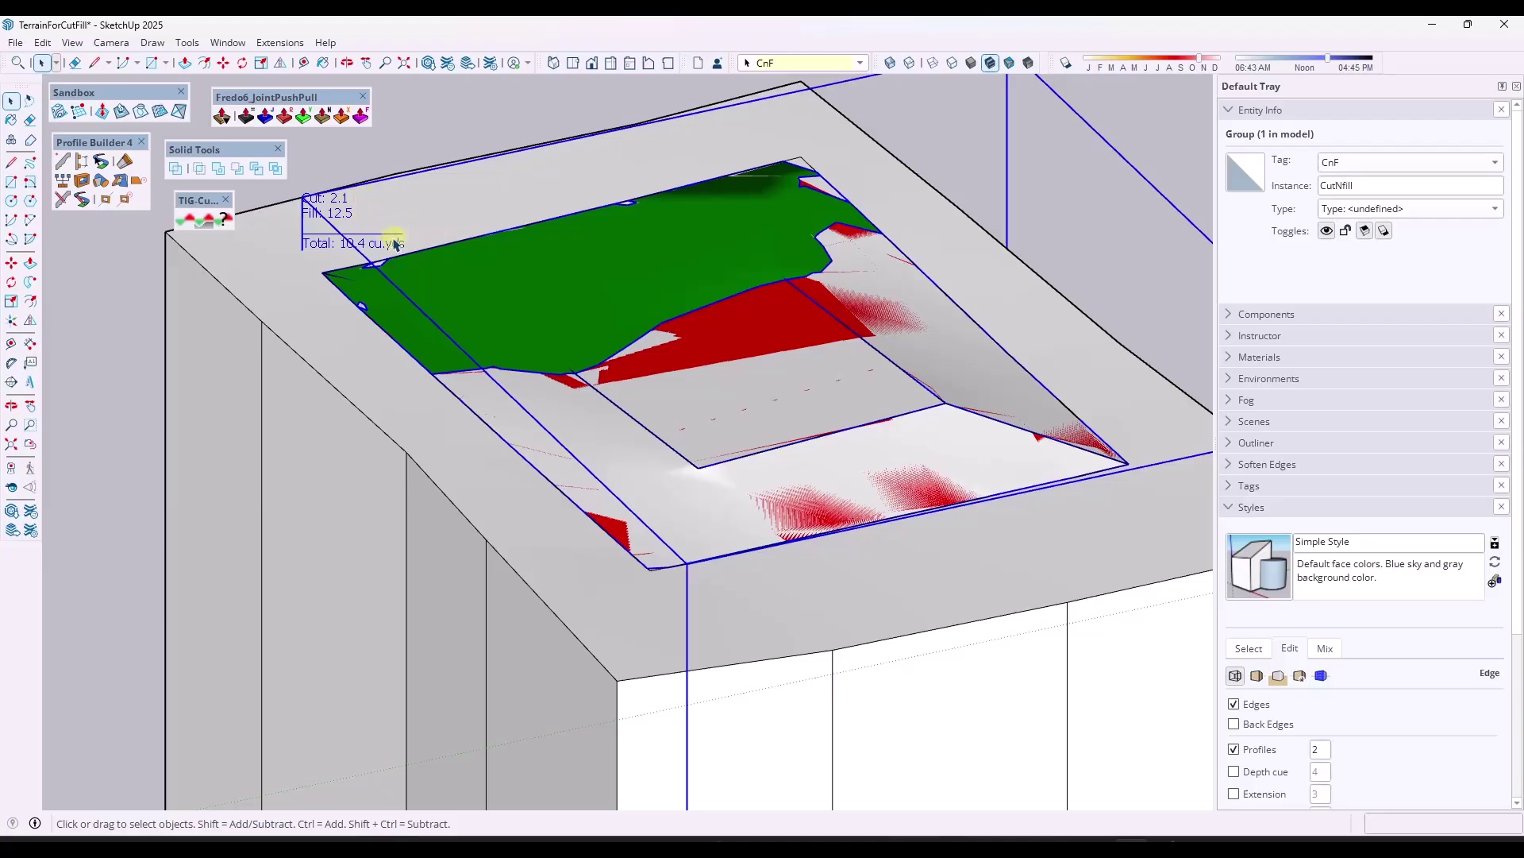
{"action": "scroll", "coordinate": [683, 417], "scroll_direction": "down", "scroll_amount": 4}
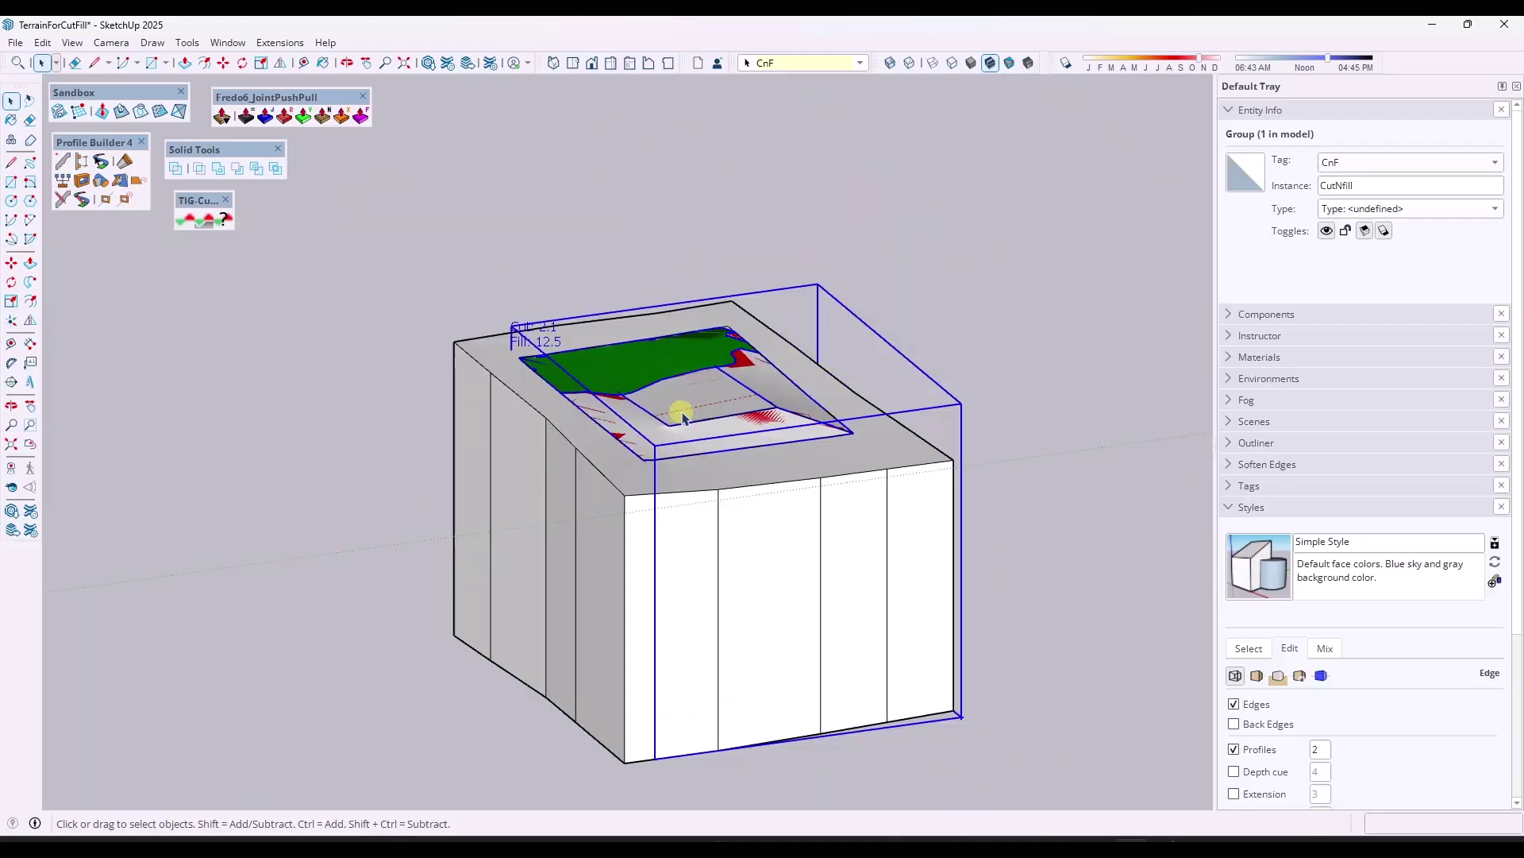
Place the CutNfill group to the right of the terrain boxes and clear the selection.
{"action": "key", "text": "m"}
{"action": "left_click", "coordinate": [687, 415]}
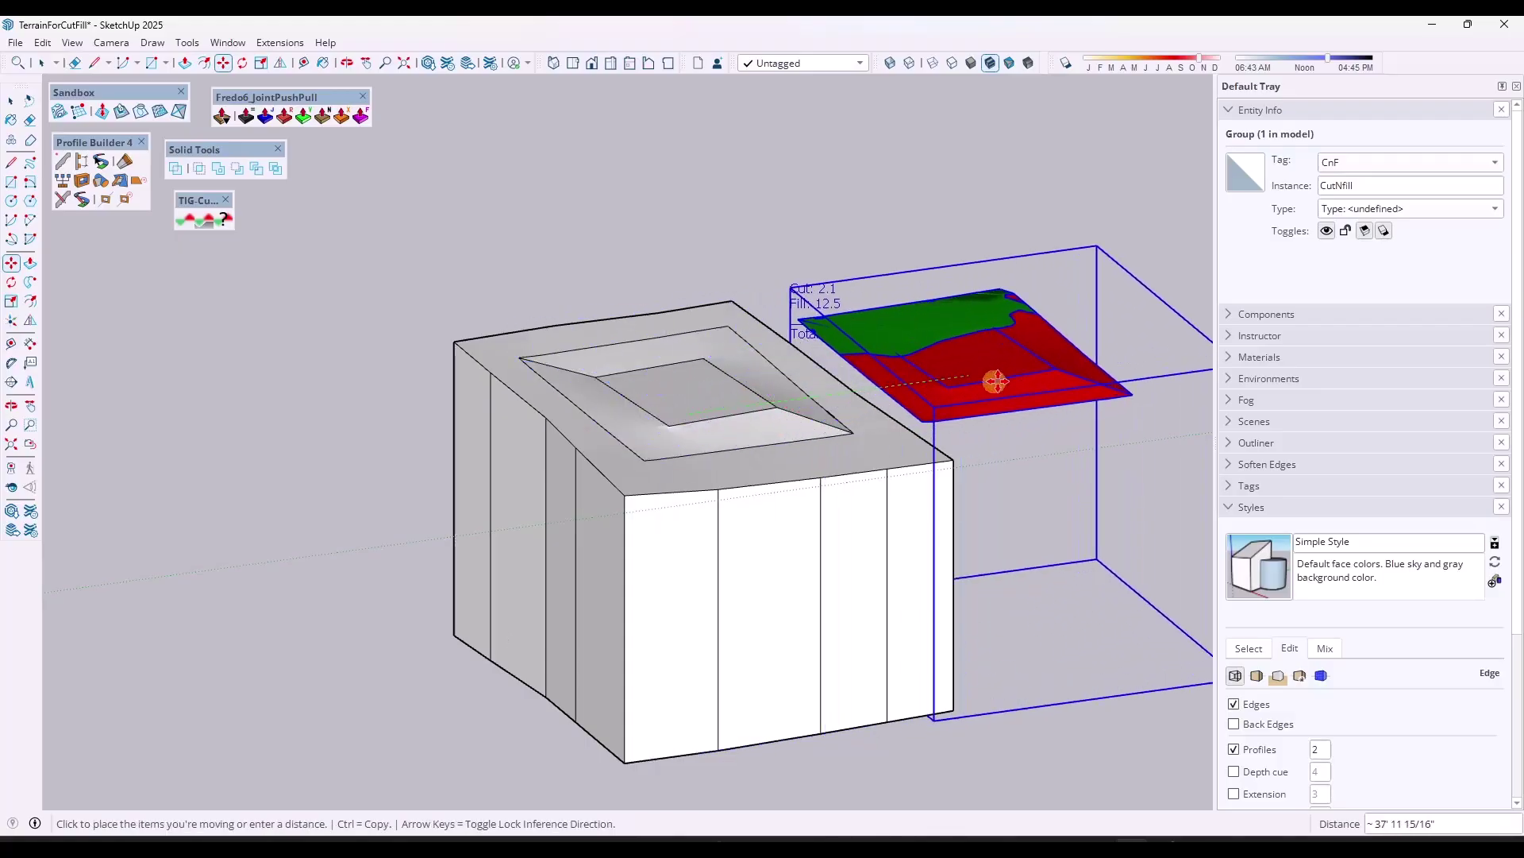
{"action": "scroll", "coordinate": [1106, 347], "scroll_direction": "up", "scroll_amount": 5}
{"action": "middle_click_drag", "start_coordinate": [1106, 347], "coordinate": [765, 324]}
{"action": "scroll", "coordinate": [765, 324], "scroll_direction": "down", "scroll_amount": 3}
{"action": "middle_click_drag", "start_coordinate": [864, 312], "coordinate": [970, 211]}
{"action": "key", "text": "space"}
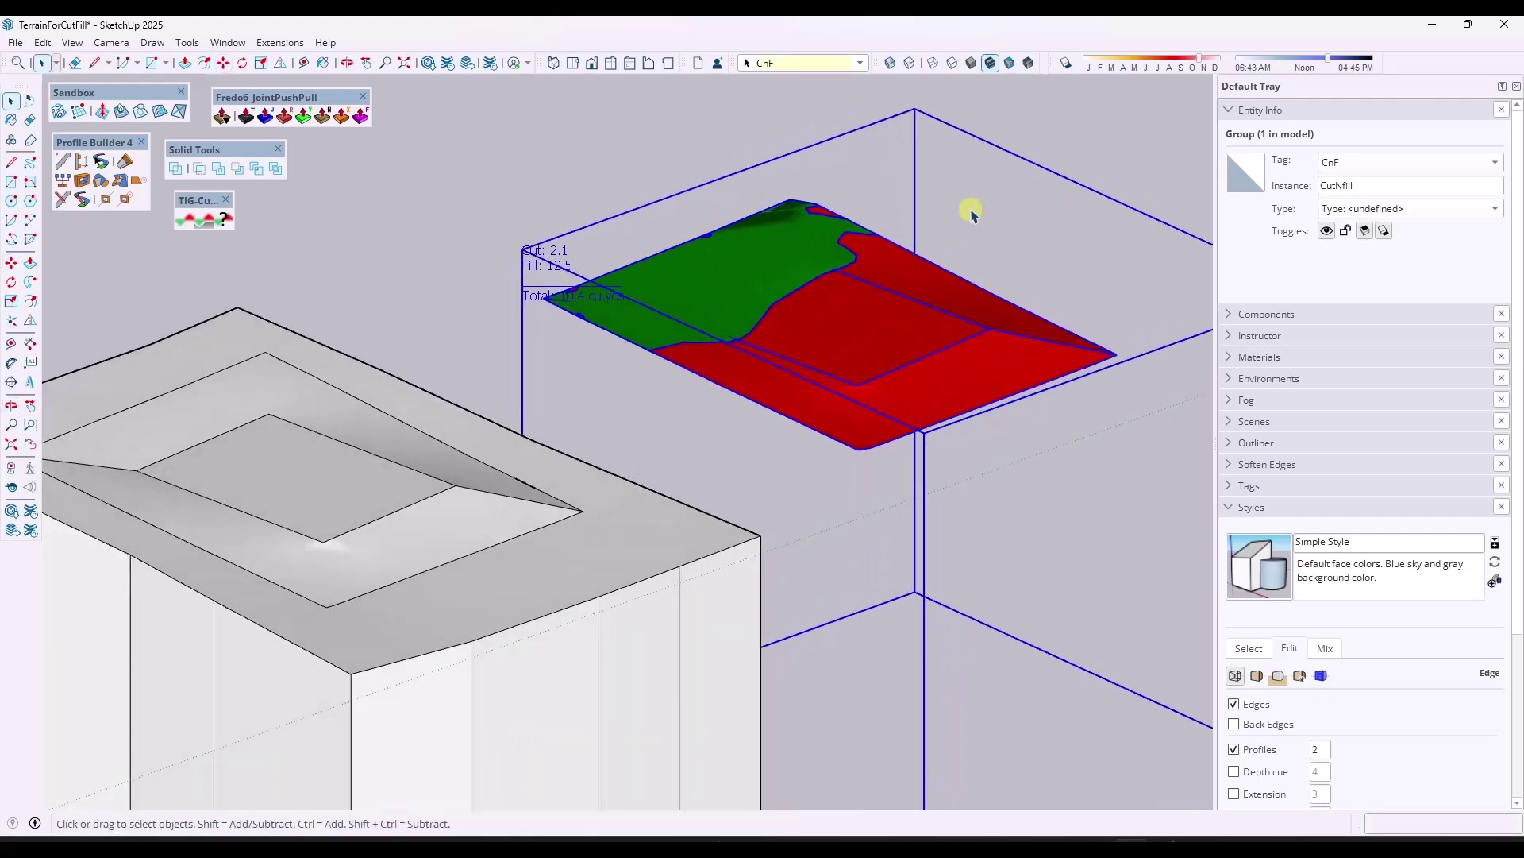
{"action": "left_click", "coordinate": [894, 223]}
Orbit and zoom to inspect the green cut and red fill solids from above.
{"action": "scroll", "coordinate": [928, 262], "scroll_direction": "up", "scroll_amount": 3}
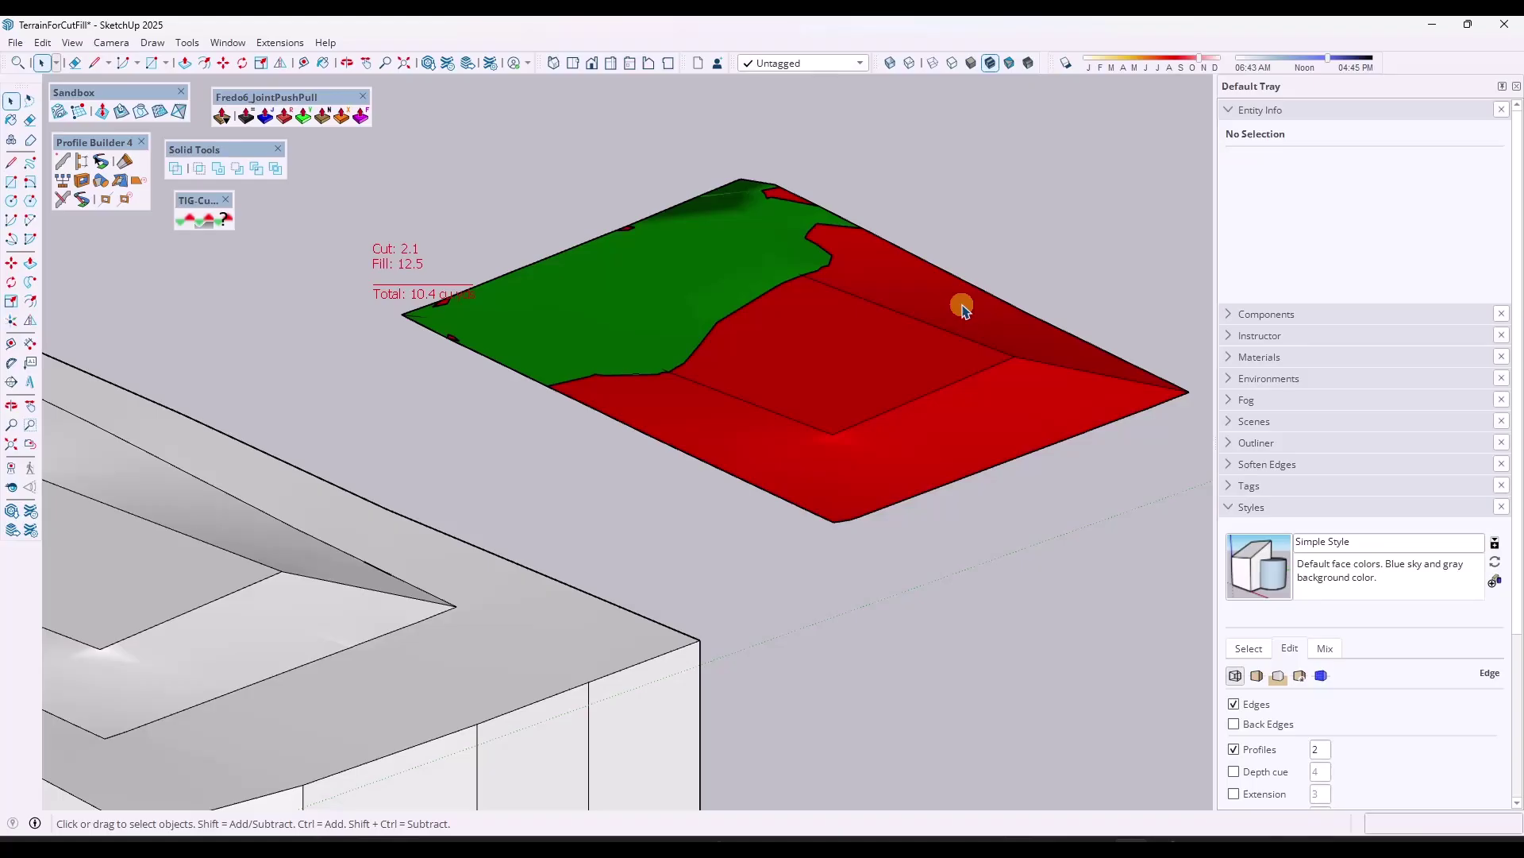
{"action": "middle_click_drag", "start_coordinate": [881, 330], "coordinate": [883, 274]}
{"action": "scroll", "coordinate": [913, 277], "scroll_direction": "down", "scroll_amount": 2}
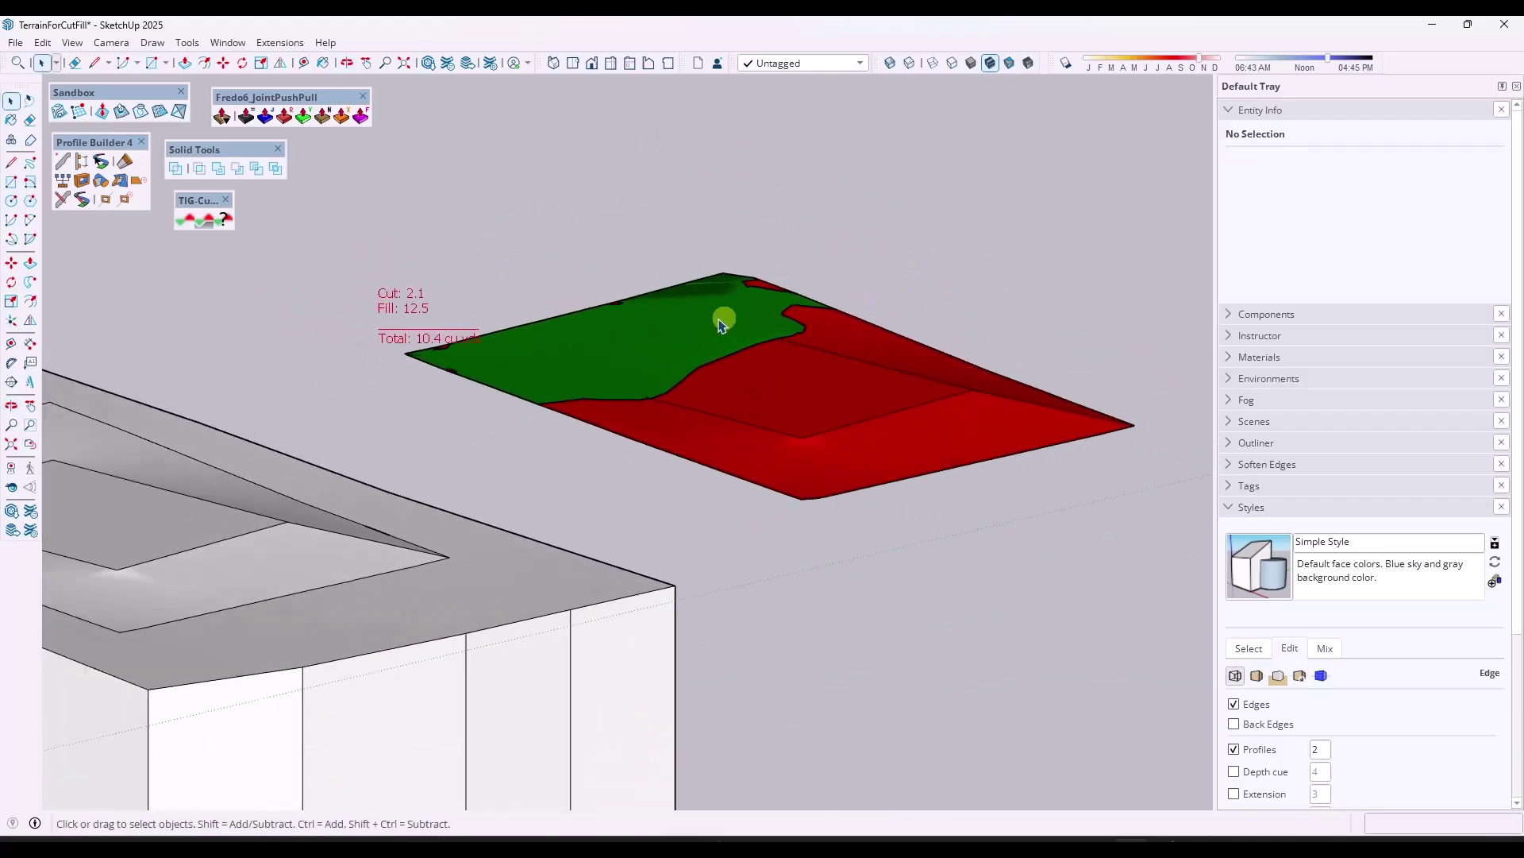
{"action": "scroll", "coordinate": [671, 332], "scroll_direction": "down", "scroll_amount": 3}
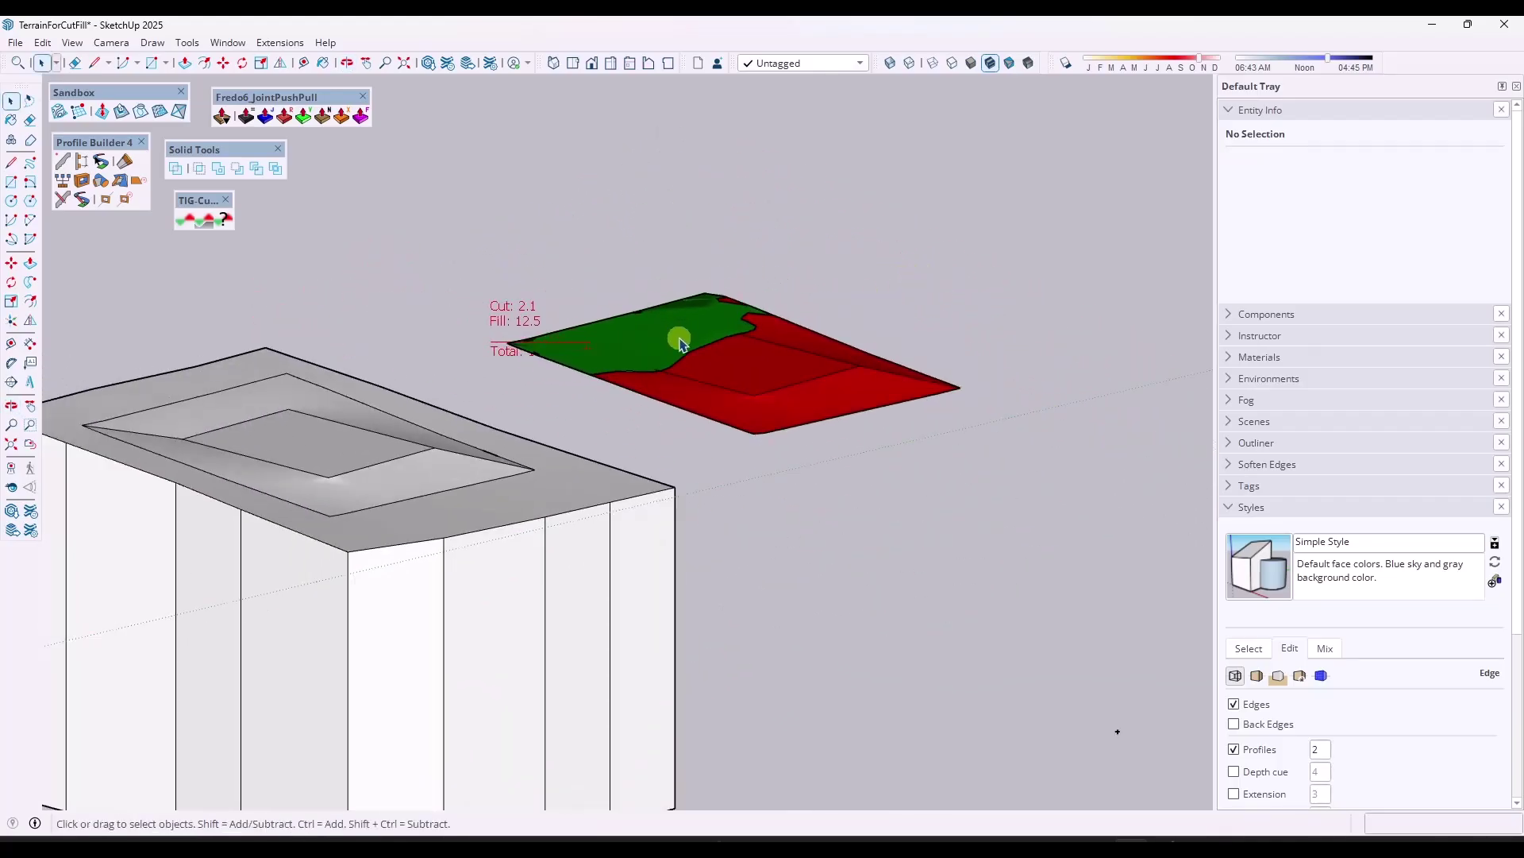
{"action": "middle_click_drag", "start_coordinate": [715, 340], "coordinate": [657, 401]}
{"action": "scroll", "coordinate": [631, 393], "scroll_direction": "up", "scroll_amount": 2}
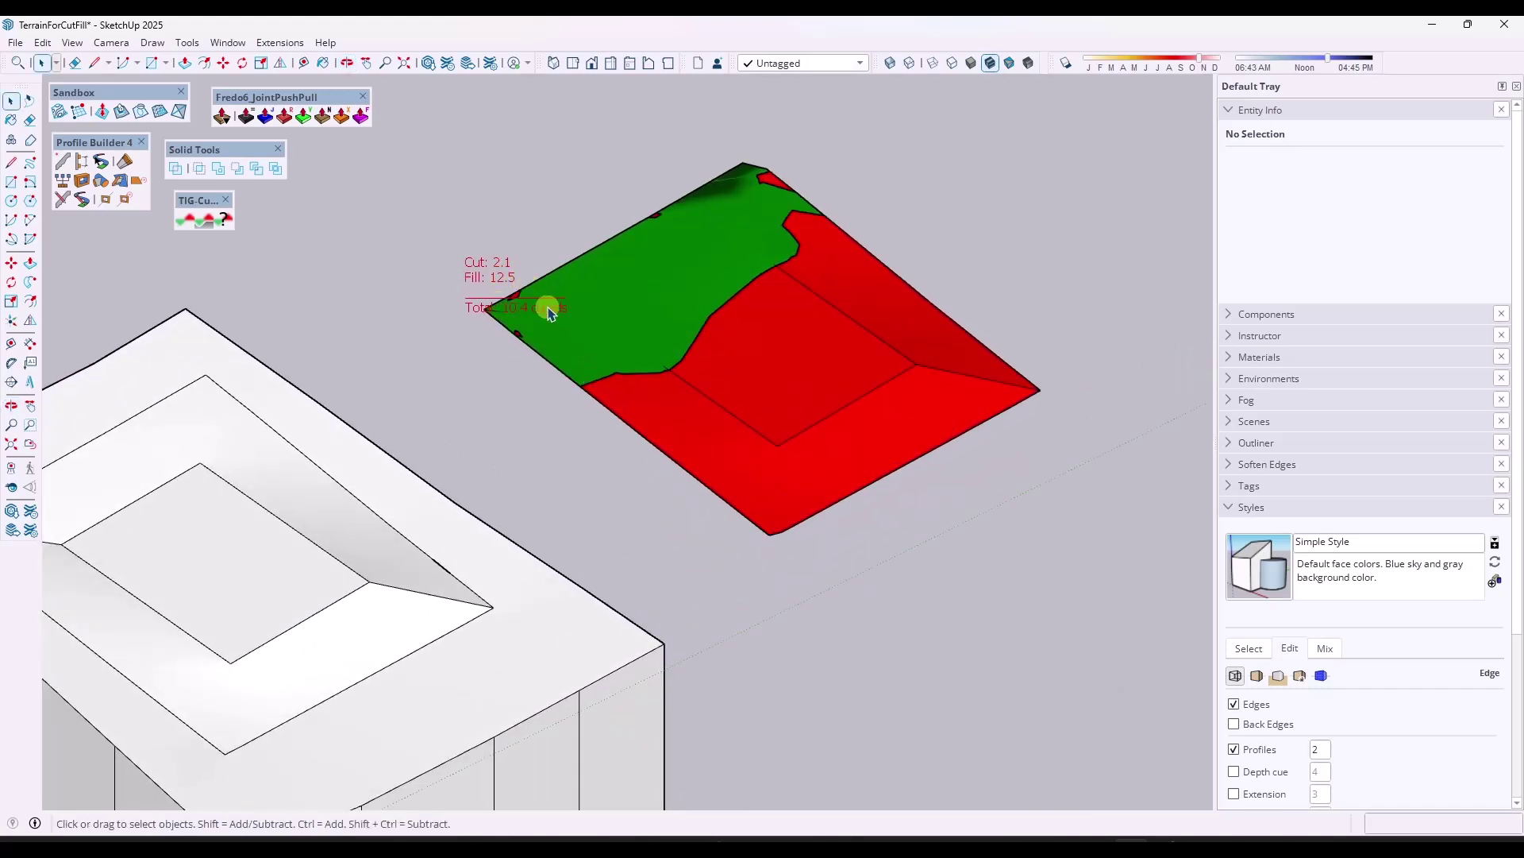